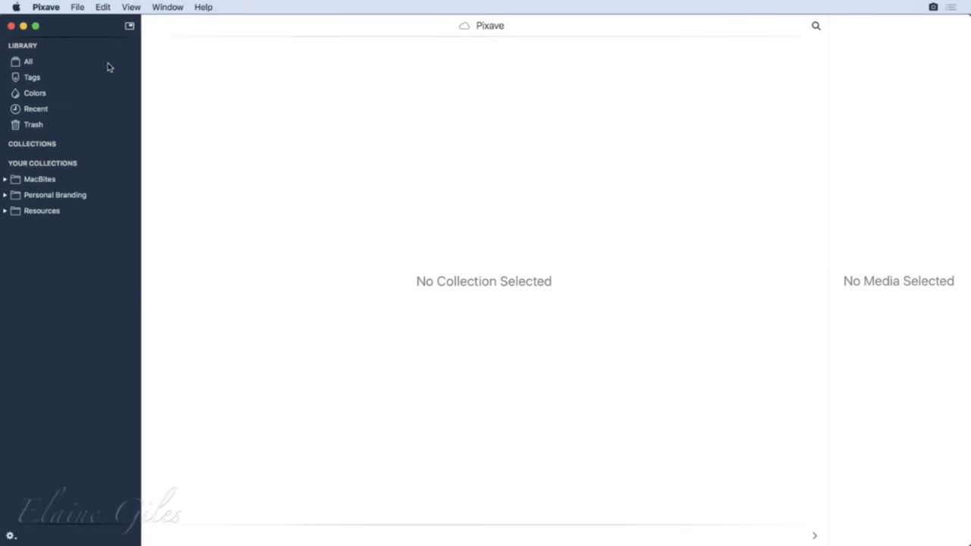
# Step: Show all items in the library, and open and close the list of tags
pyautogui.click(63, 64)
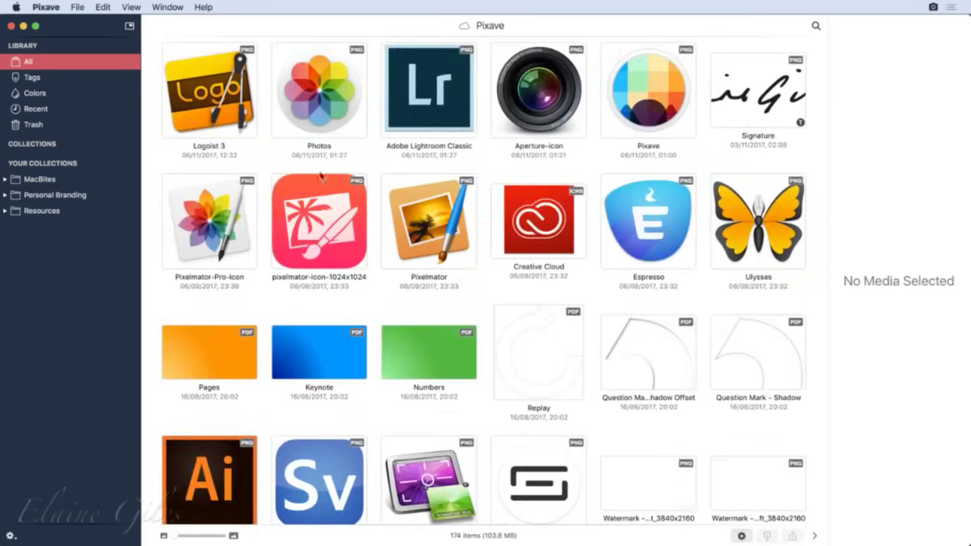
pyautogui.click(76, 80)
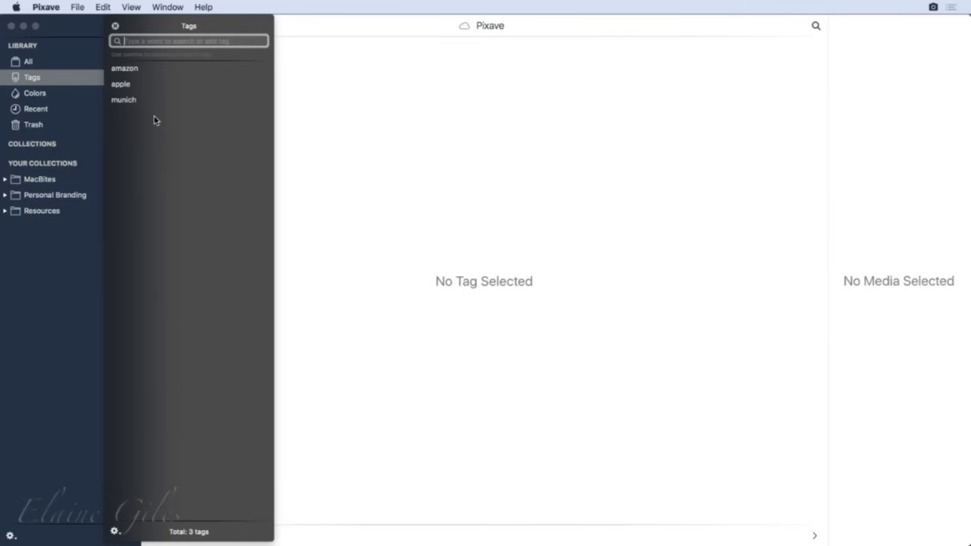
pyautogui.click(115, 27)
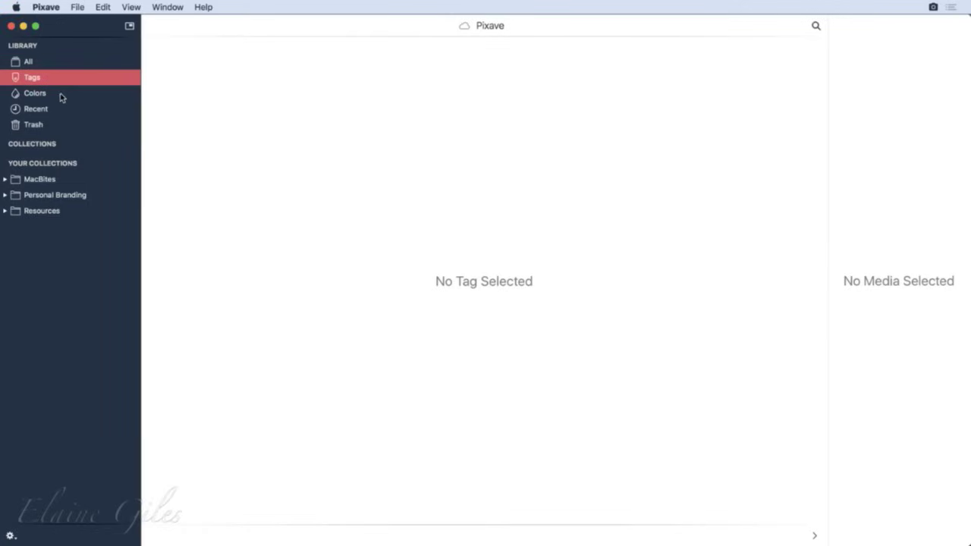
# Step: Look through the library's full palette of color swatches and close the color list
pyautogui.click(61, 95)
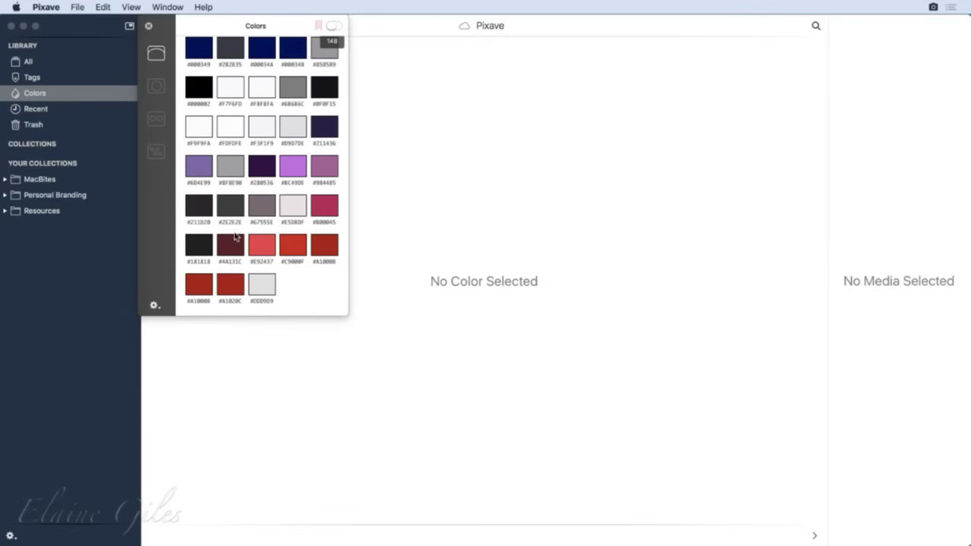
pyautogui.scroll(6, 260, 229)
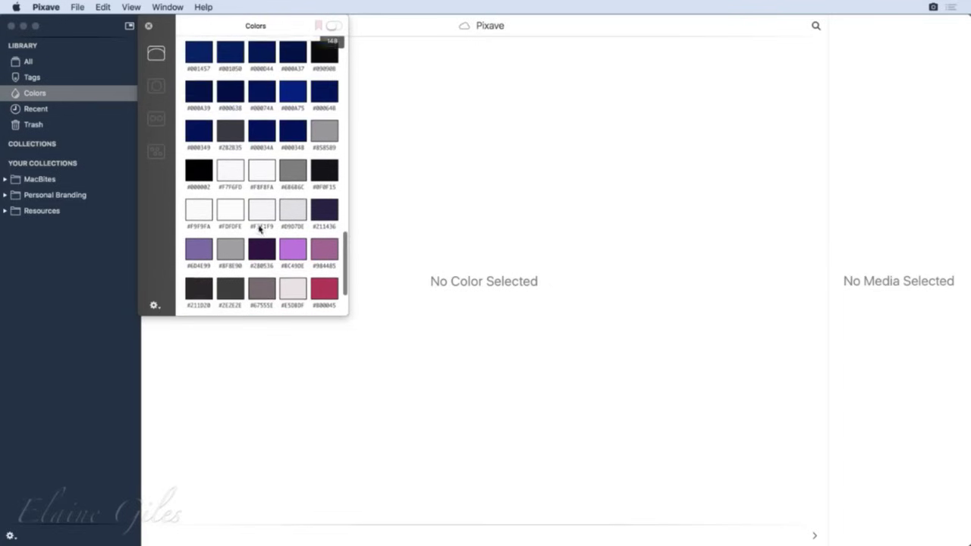
pyautogui.scroll(10, 260, 229)
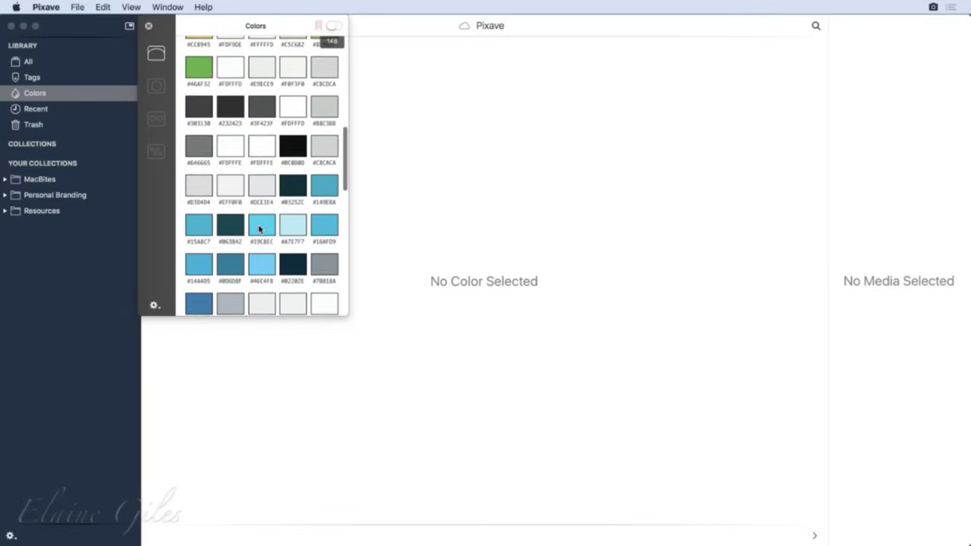
pyautogui.scroll(5, 259, 229)
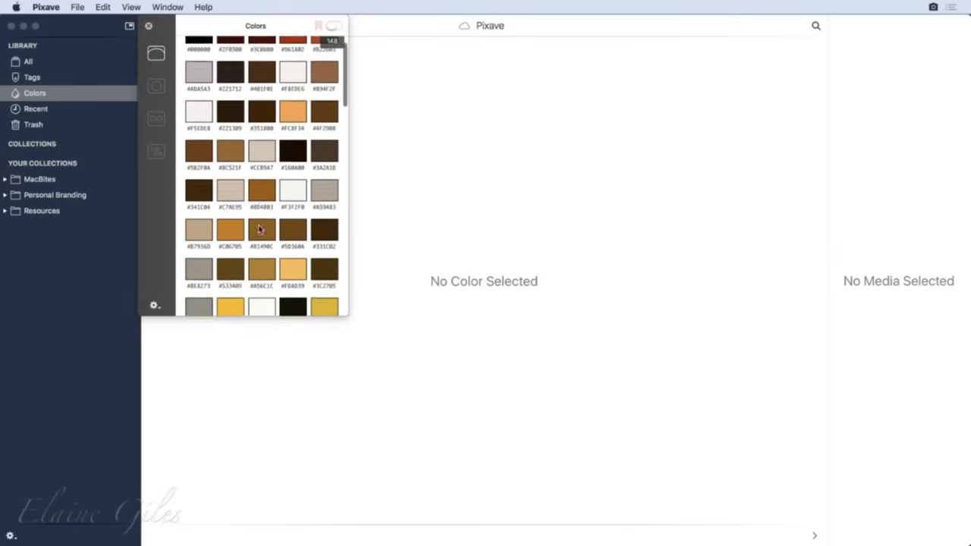
pyautogui.scroll(-6, 259, 229)
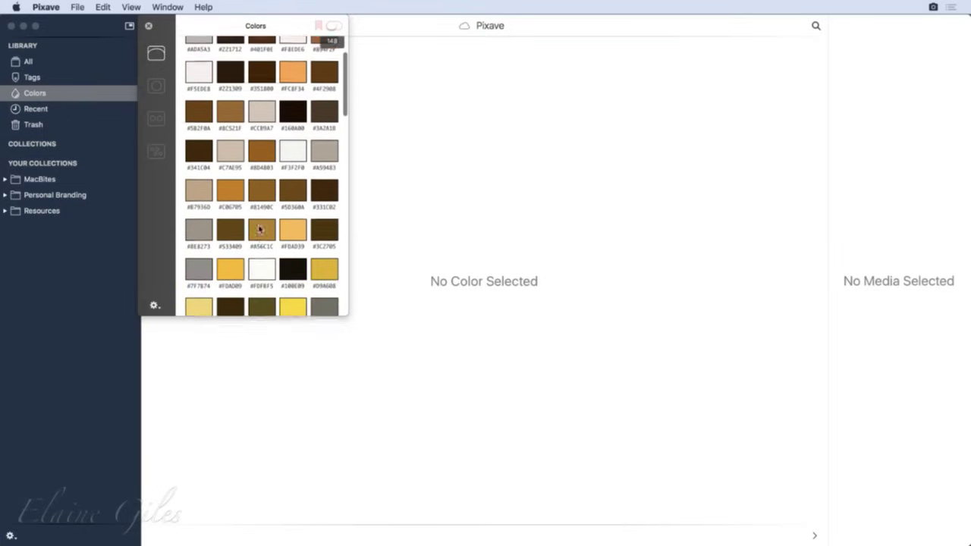
pyautogui.scroll(-6, 259, 229)
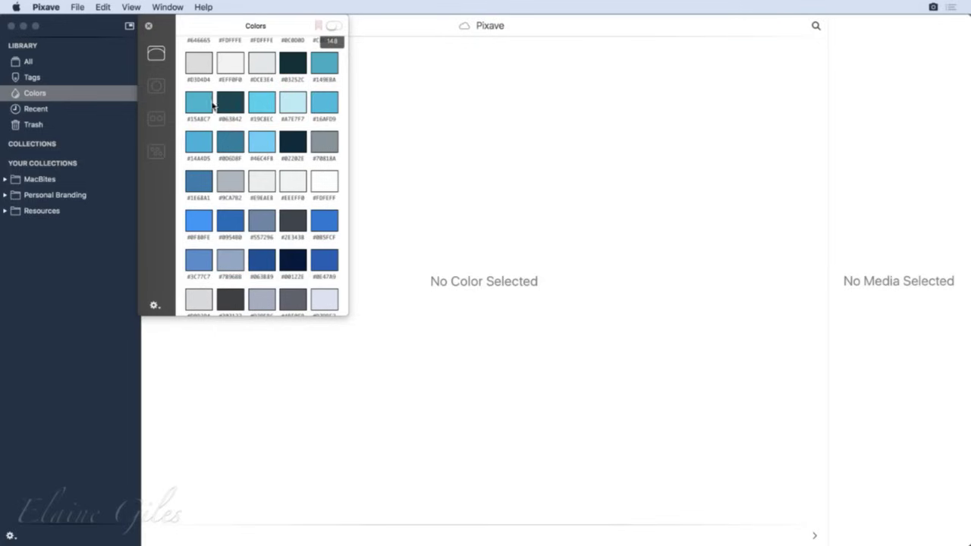
pyautogui.scroll(-5, 282, 205)
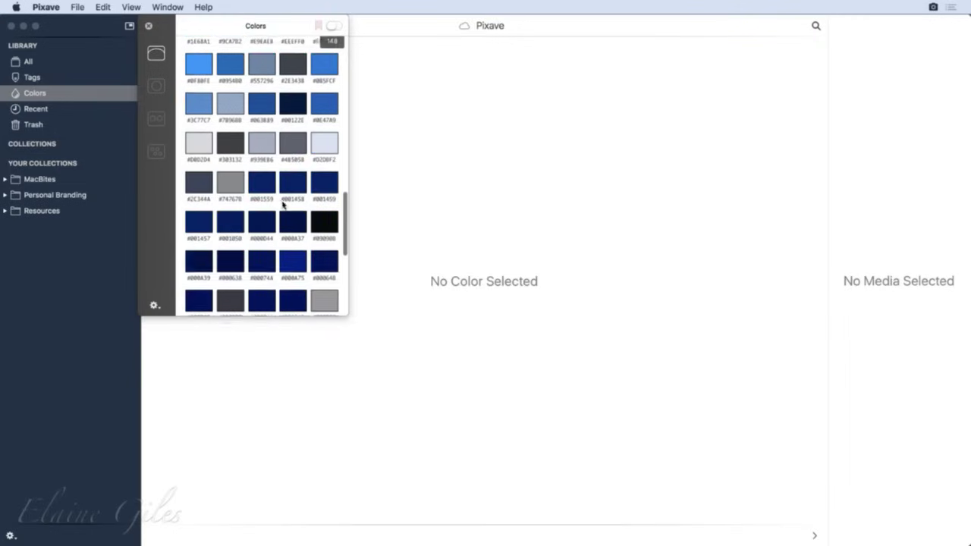
pyautogui.scroll(-5, 283, 205)
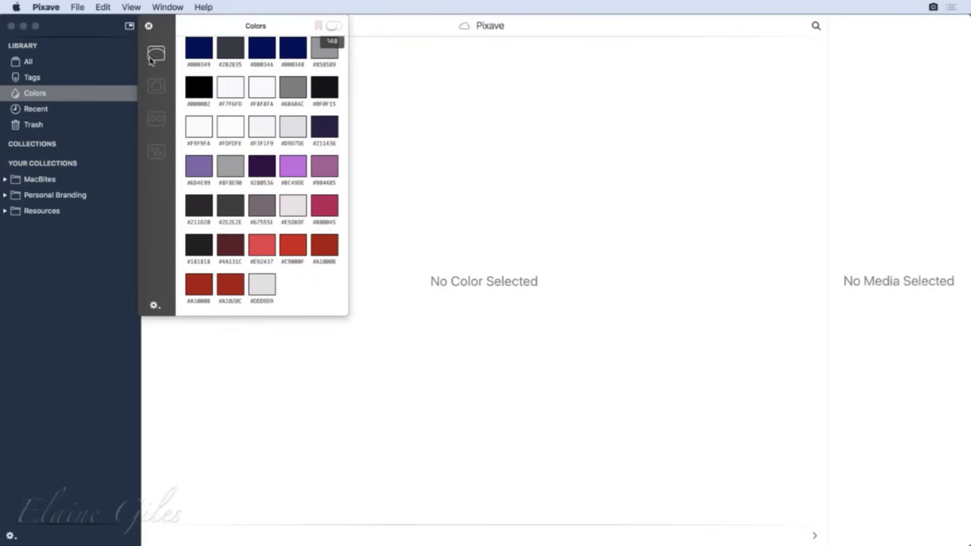
pyautogui.click(148, 26)
# Step: Show the library's recent items and reveal the built-in Collections list
pyautogui.click(37, 109)
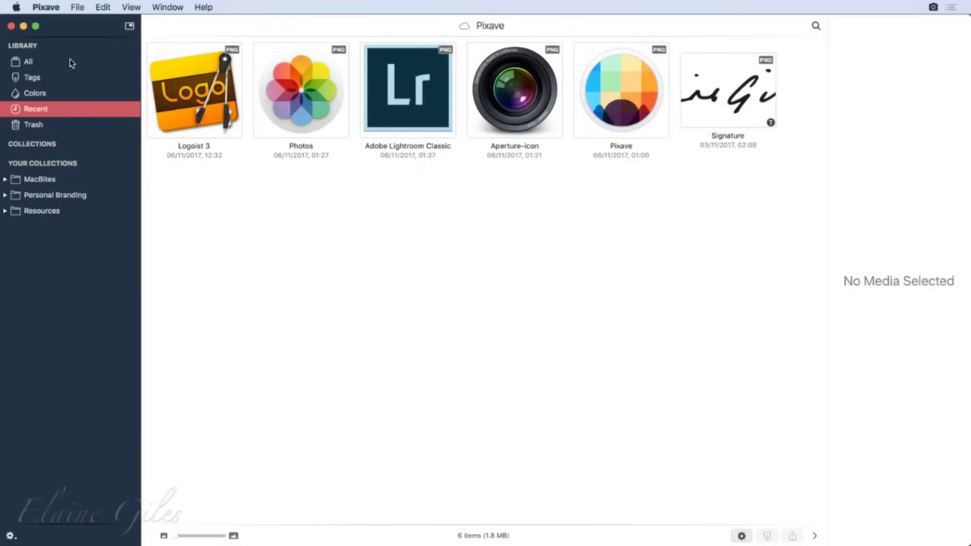
pyautogui.moveTo(81, 147)
pyautogui.moveTo(40, 167)
pyautogui.click(126, 145)
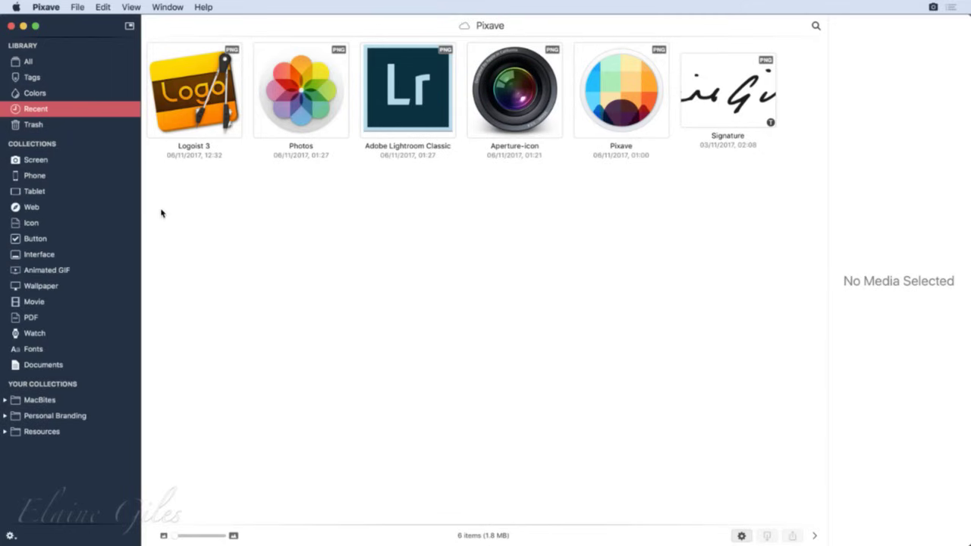
pyautogui.click(125, 145)
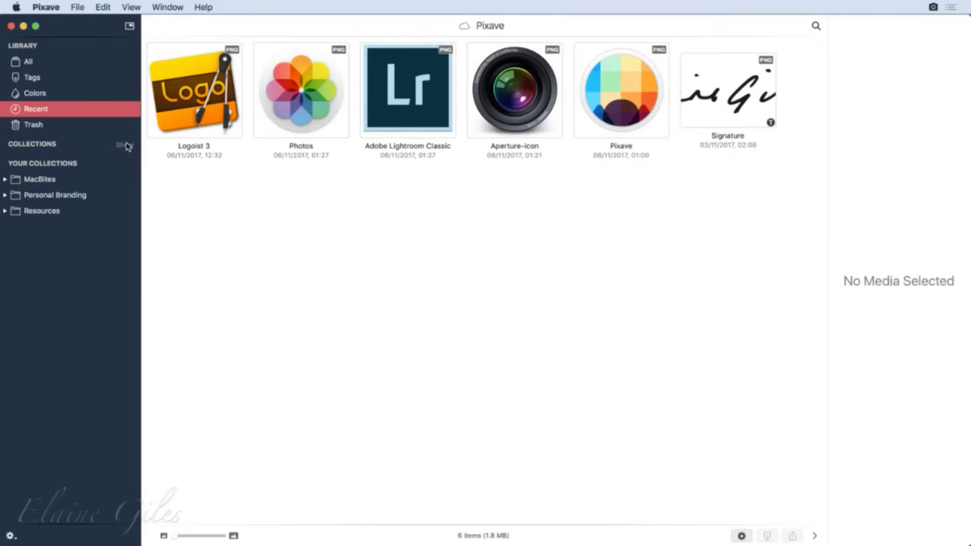
pyautogui.click(127, 145)
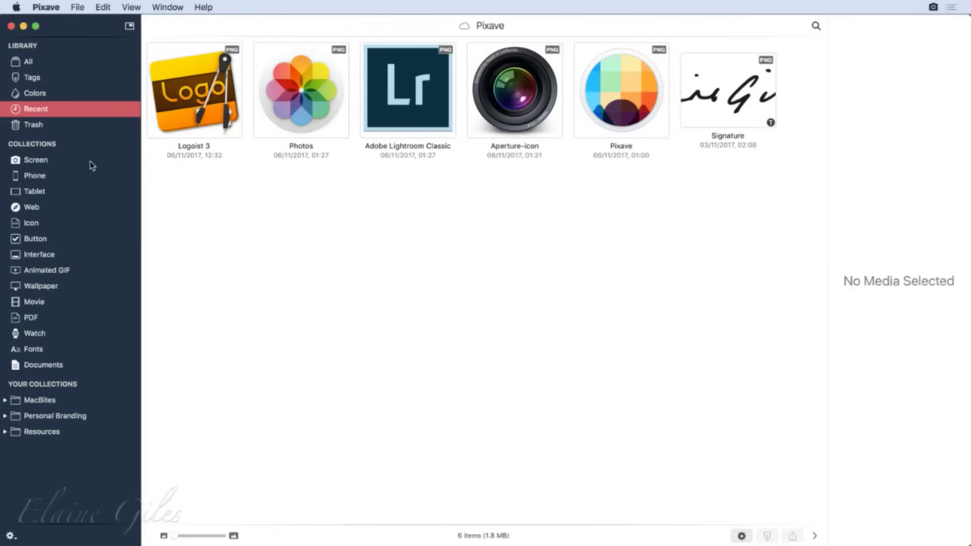
# Step: View the built-in PDF collection, and return to all library items to examine their file type badges
pyautogui.click(46, 319)
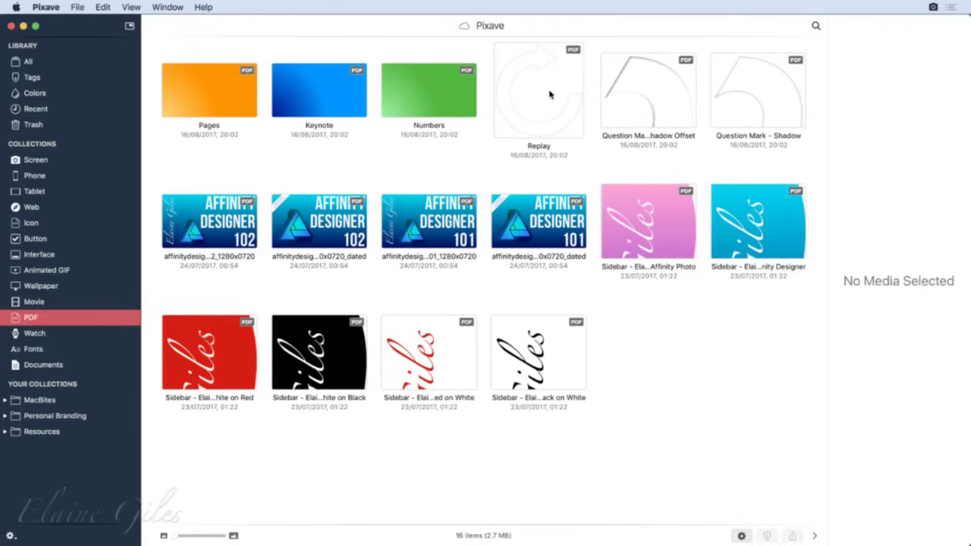
pyautogui.click(53, 64)
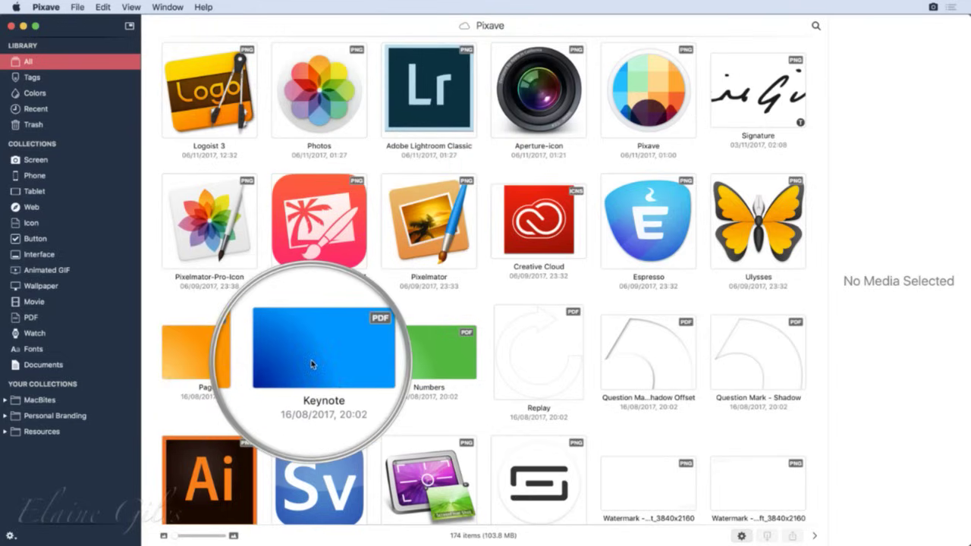
pyautogui.scroll(-2, 311, 360)
pyautogui.scroll(-6, 312, 363)
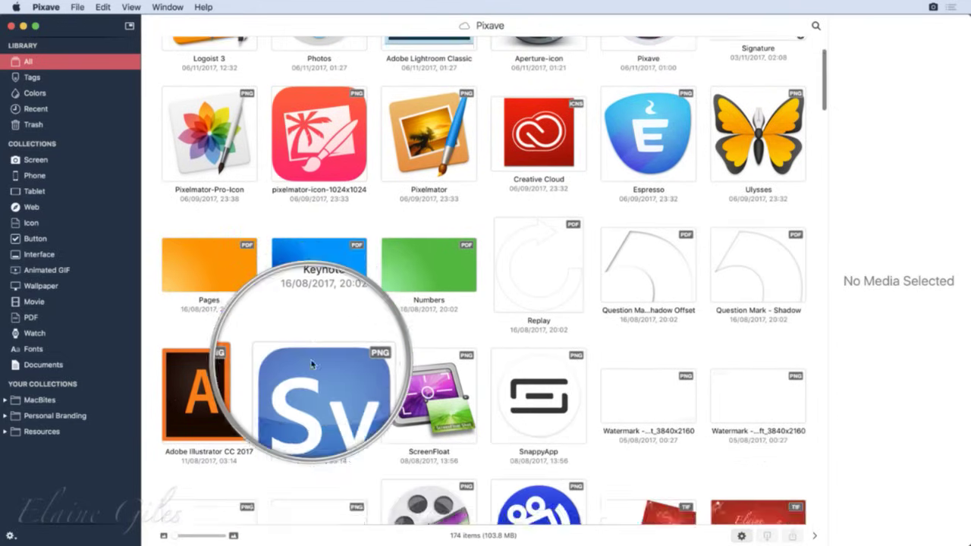
pyautogui.scroll(-1, 312, 365)
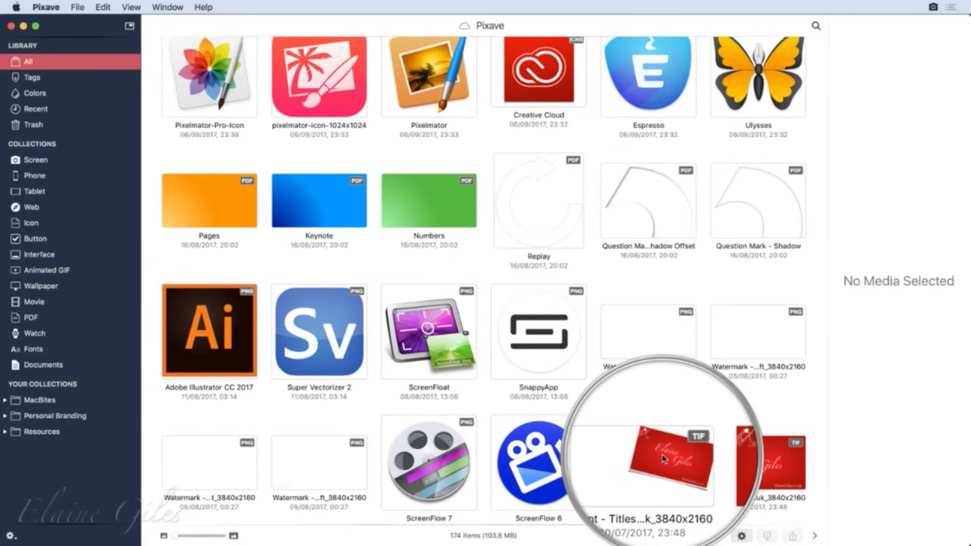
pyautogui.scroll(1, 663, 459)
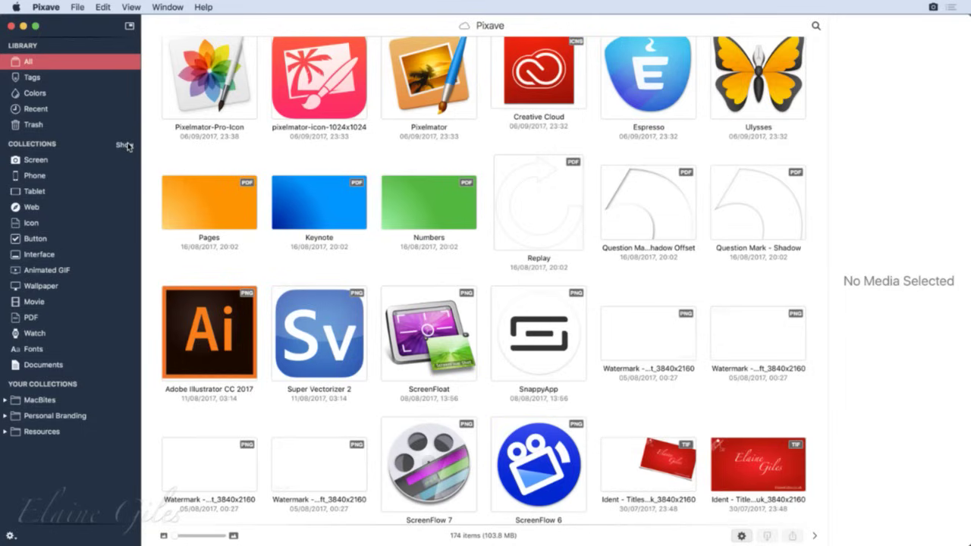
# Step: Hide the built-in Collections list and expand the MacBites, Personal Branding, Idents and Resources folders
pyautogui.click(124, 146)
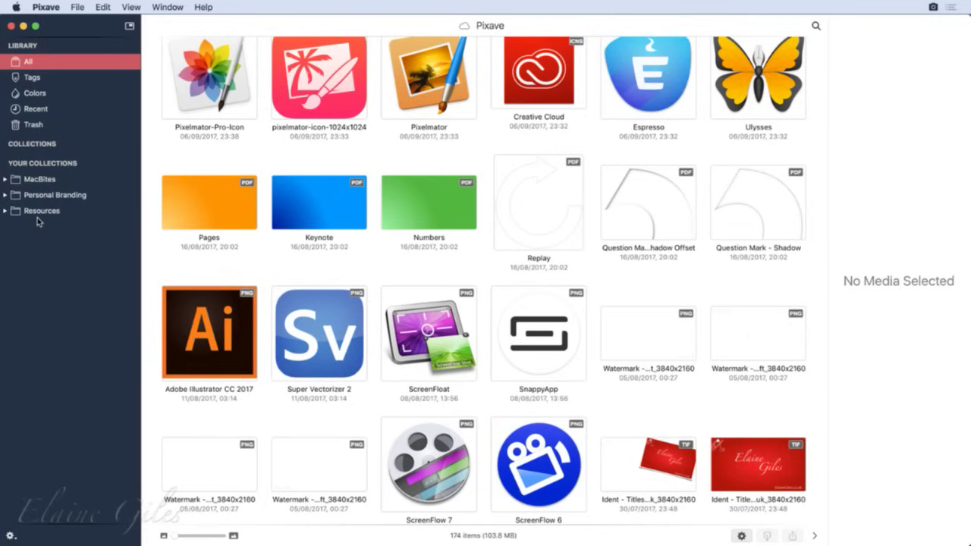
pyautogui.click(6, 180)
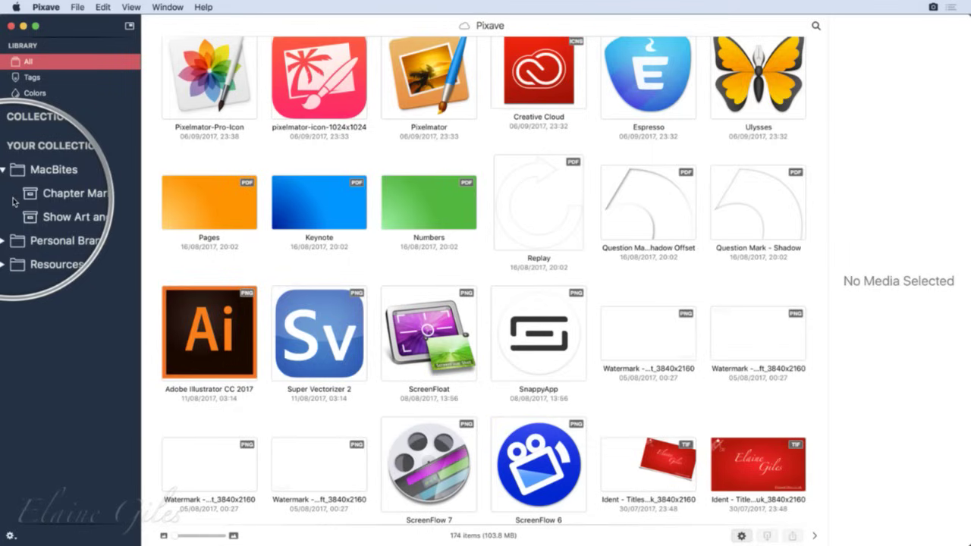
pyautogui.click(5, 229)
pyautogui.click(5, 227)
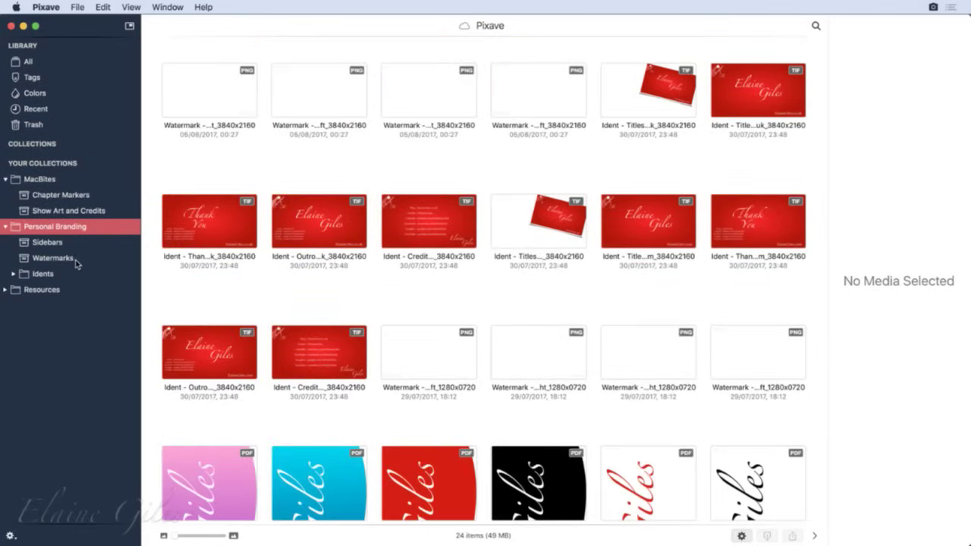
pyautogui.click(13, 274)
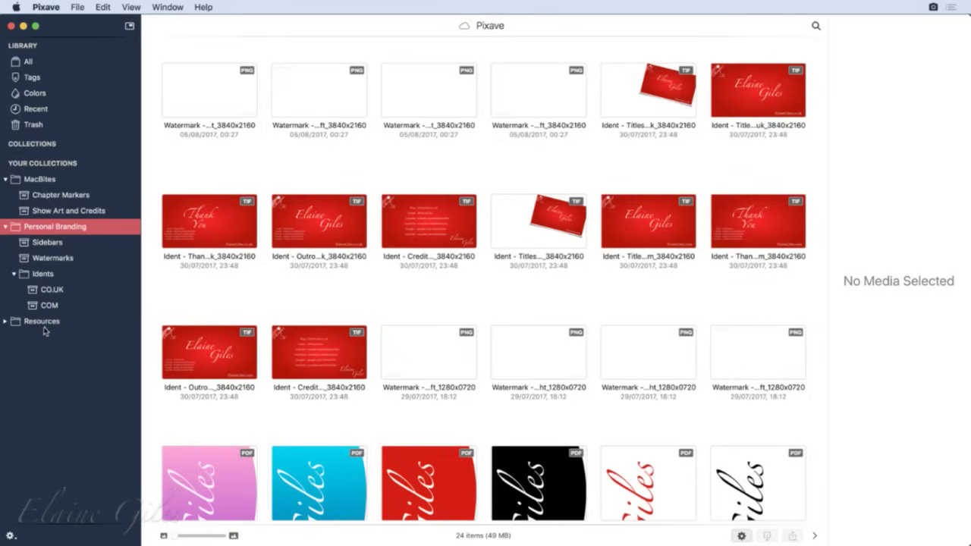
pyautogui.click(5, 321)
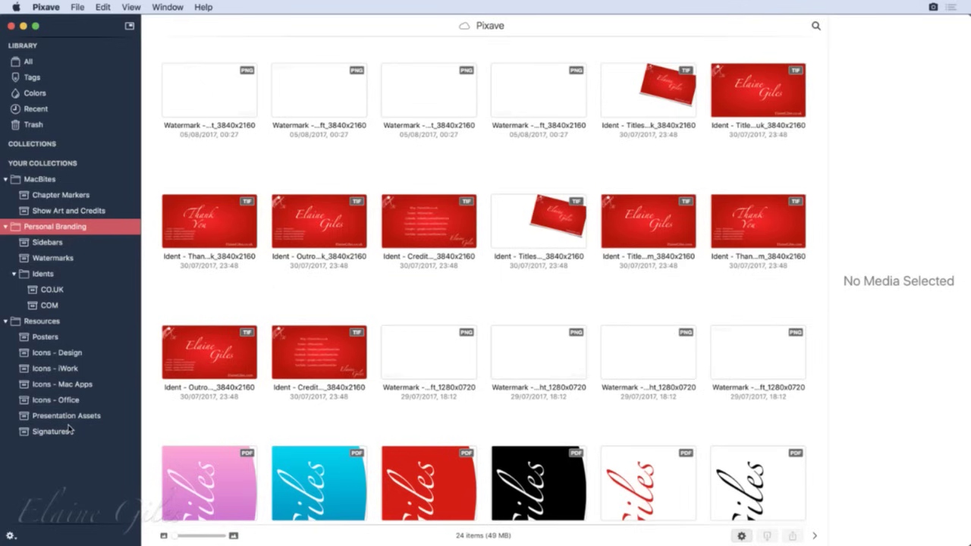
# Step: Open the Posters collection under Resources and reduce its thumbnails to the smallest size
pyautogui.click(62, 337)
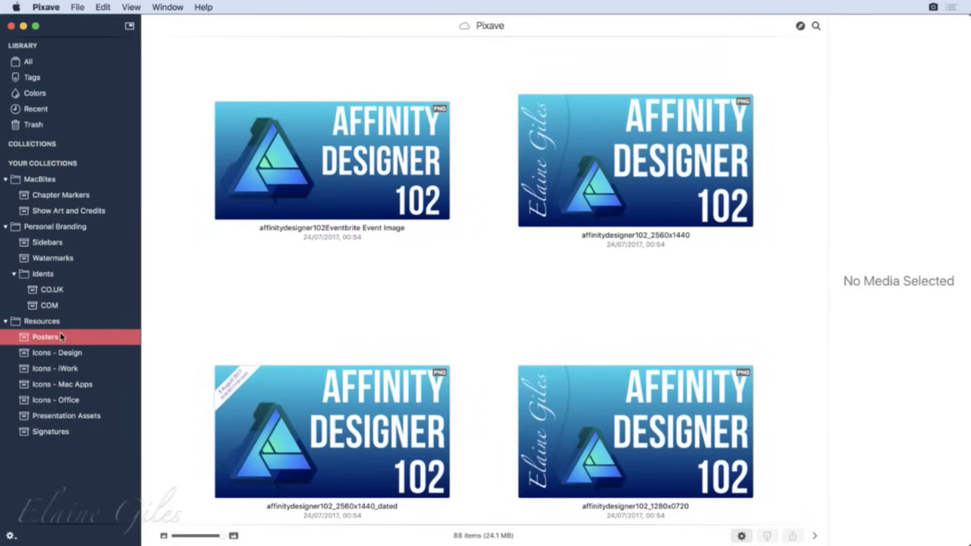
pyautogui.moveTo(220, 536); pyautogui.dragTo(189, 540)
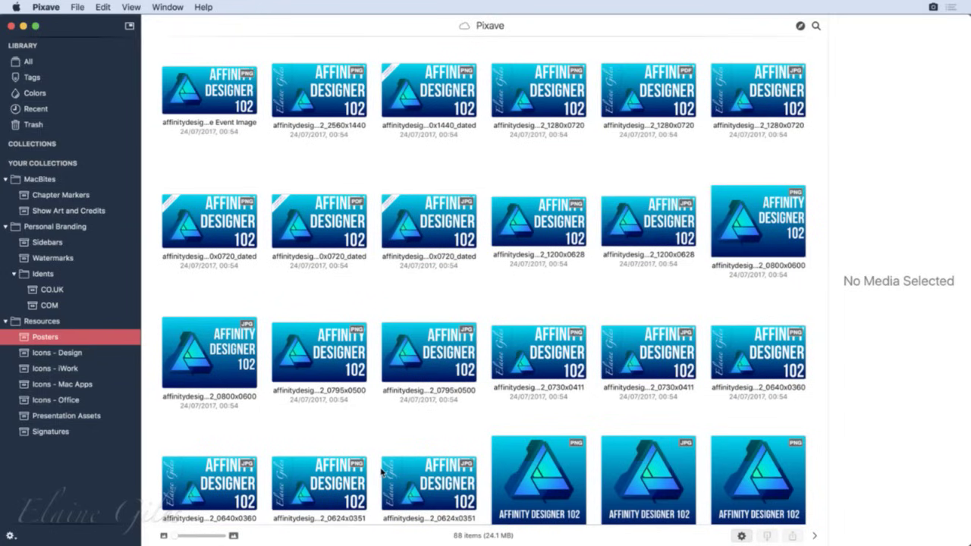
# Step: Look through the poster images and open the Icons - Design collection under Resources
pyautogui.scroll(-10, 382, 472)
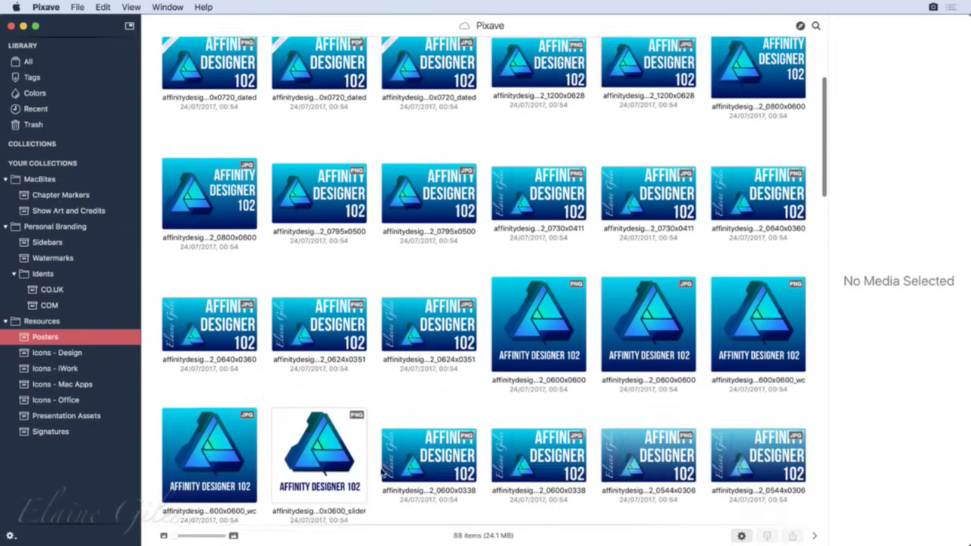
pyautogui.scroll(-15, 382, 472)
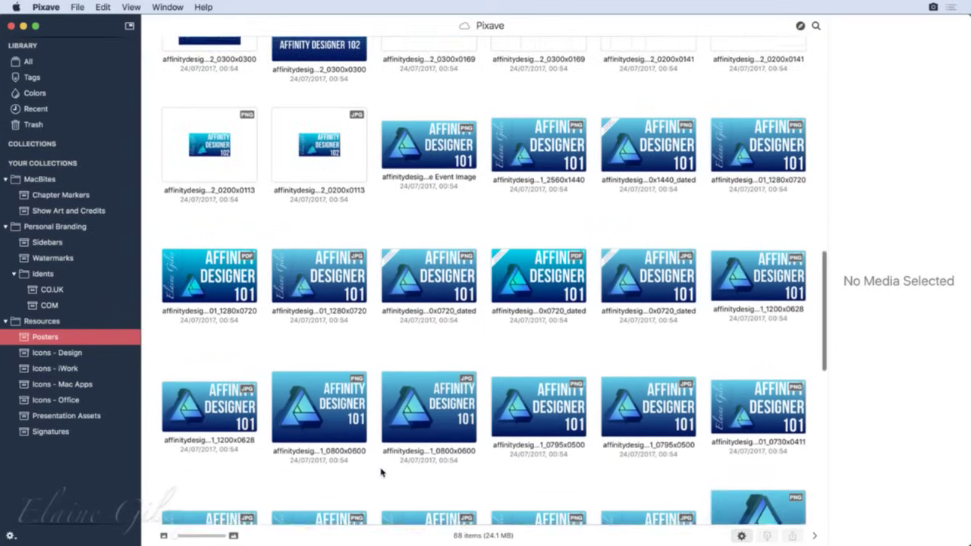
pyautogui.scroll(-8, 382, 472)
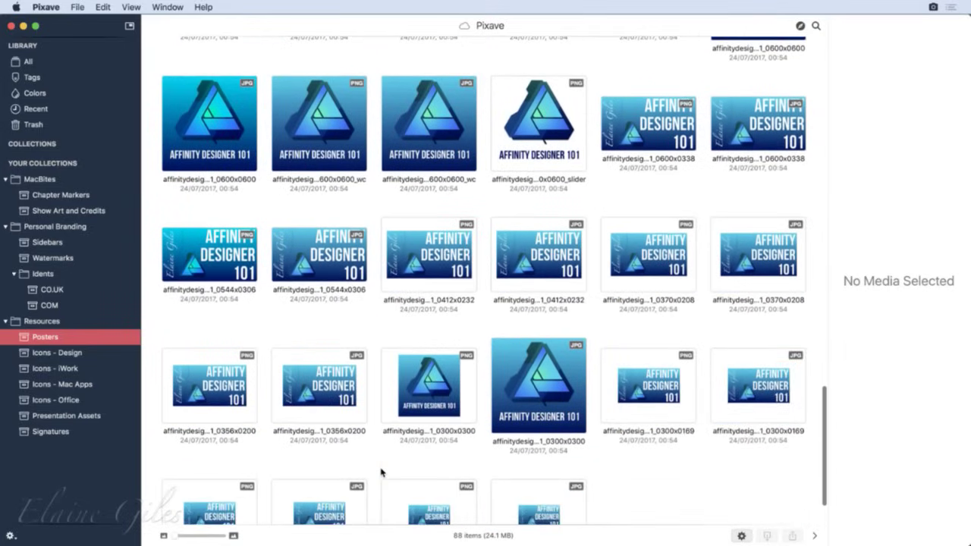
pyautogui.scroll(15, 381, 472)
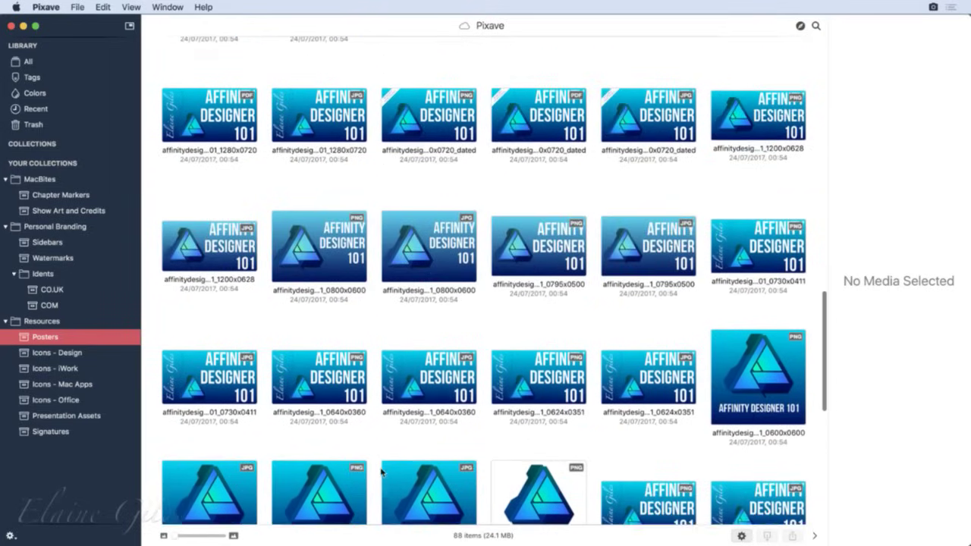
pyautogui.scroll(15, 382, 472)
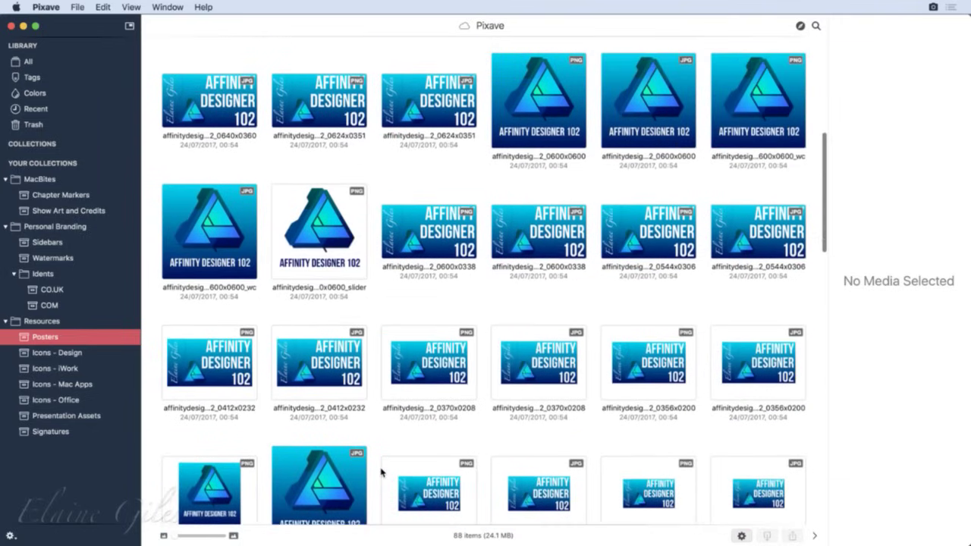
pyautogui.scroll(2, 382, 472)
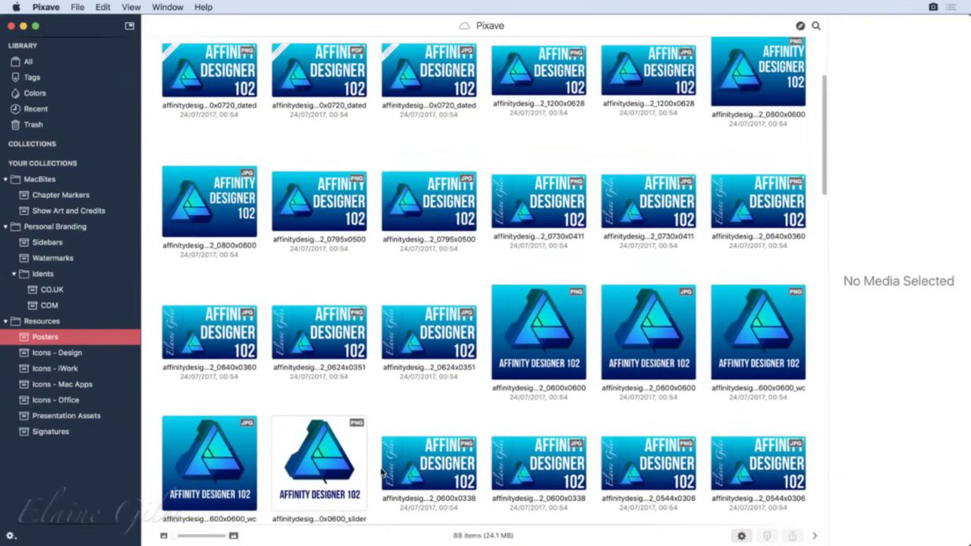
pyautogui.scroll(3, 381, 472)
pyautogui.scroll(1, 382, 472)
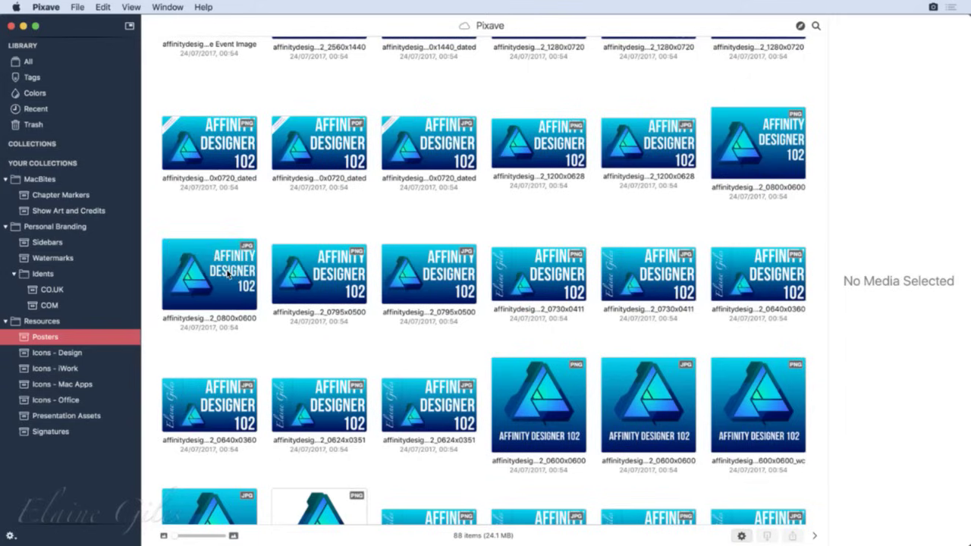
pyautogui.click(65, 357)
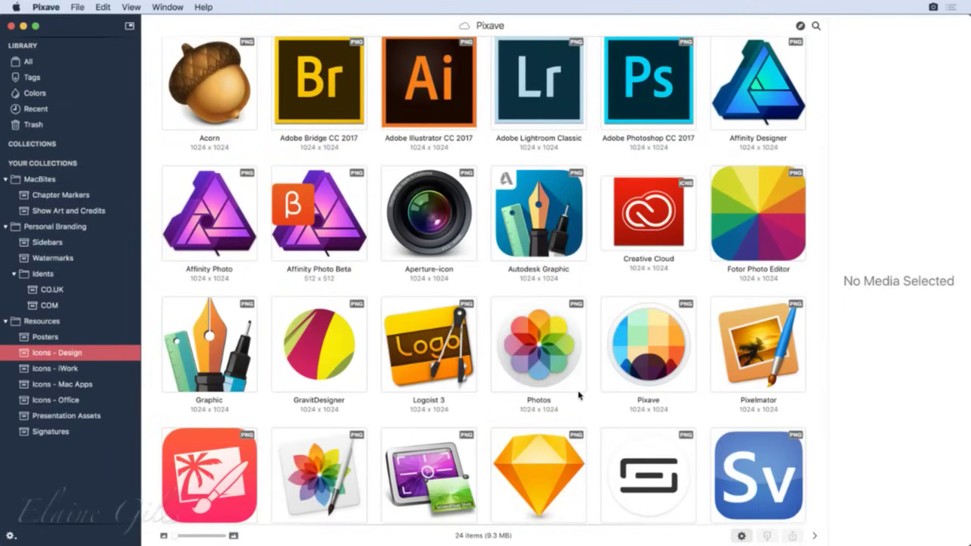
# Step: Inspect the Pixave, Photos, Pixelmator, Pixelmator-Pro-Icon, Sketch and Graphic icons in the Icons - Design collection
pyautogui.click(660, 362)
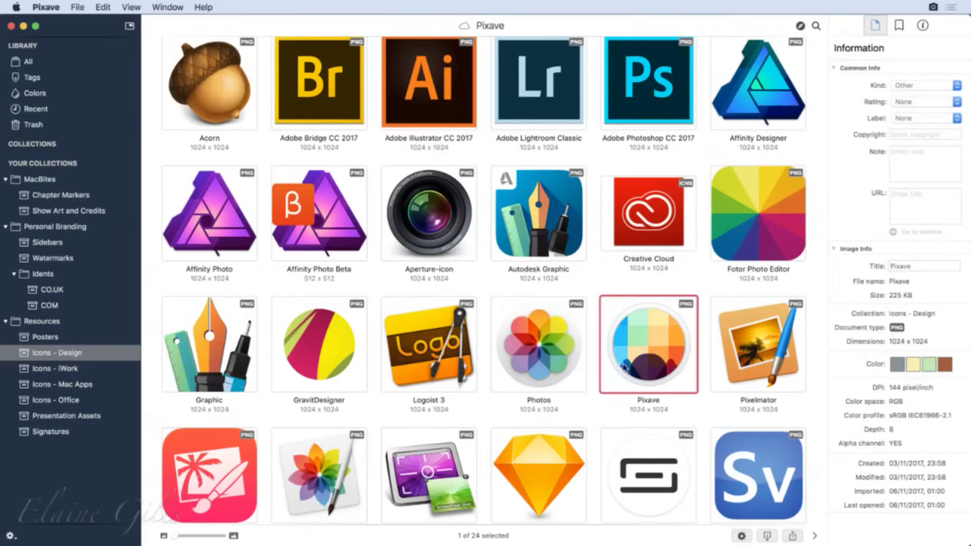
pyautogui.click(553, 362)
pyautogui.click(764, 355)
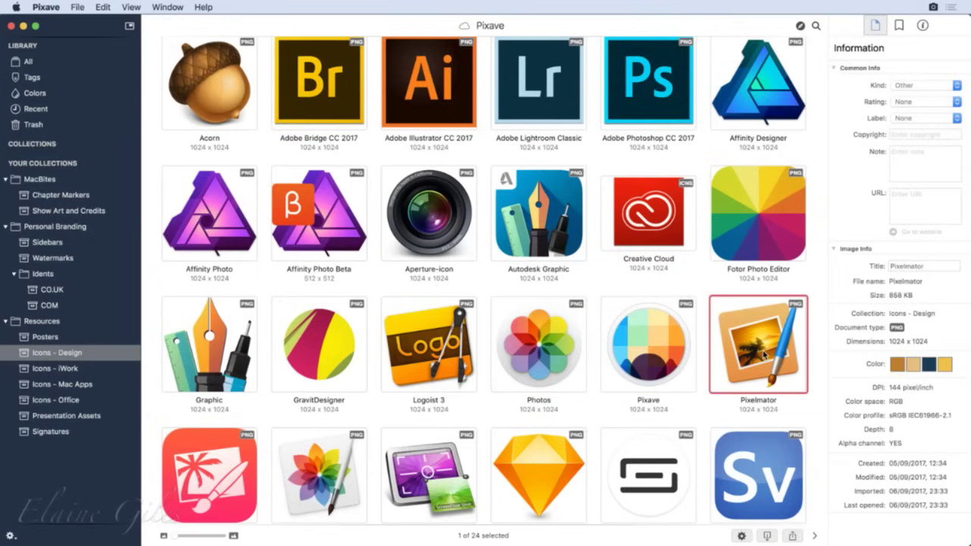
pyautogui.click(302, 471)
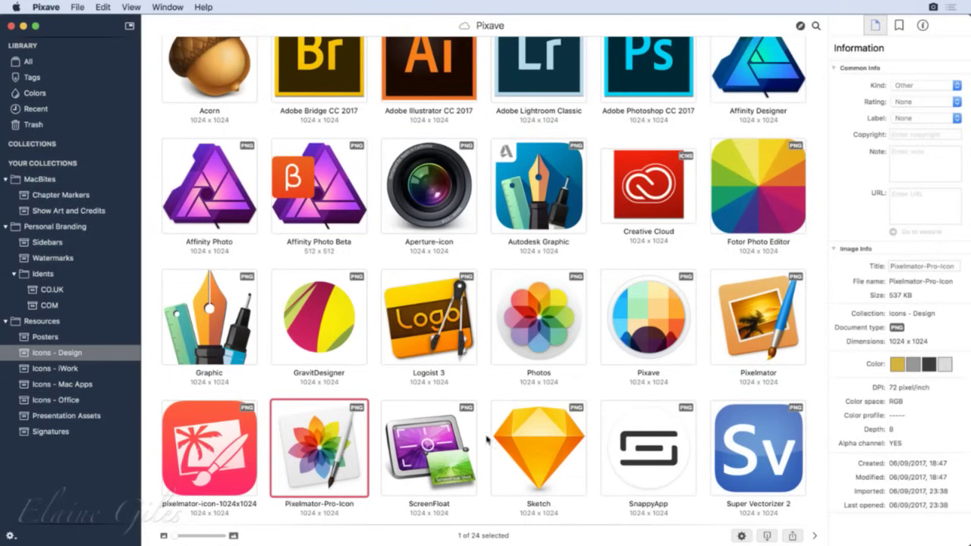
pyautogui.click(525, 436)
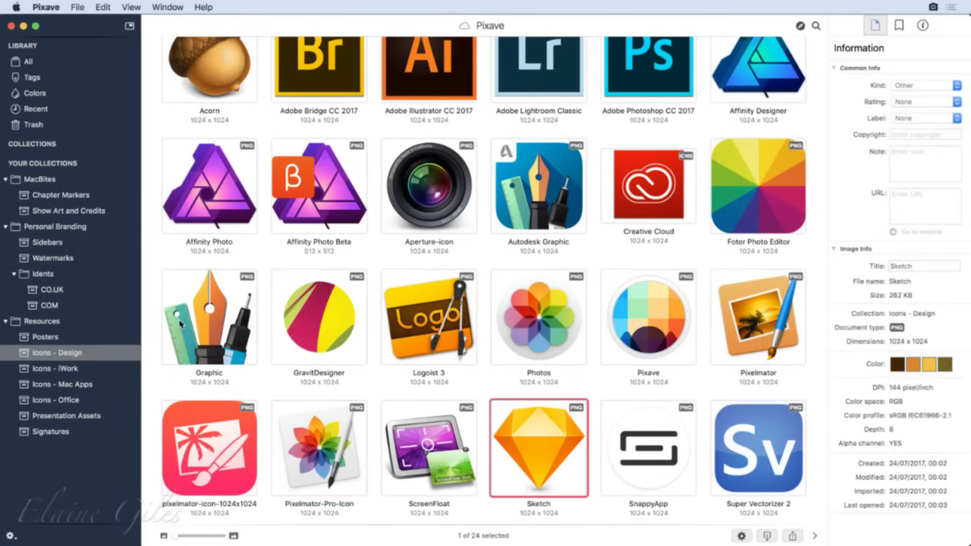
pyautogui.click(181, 324)
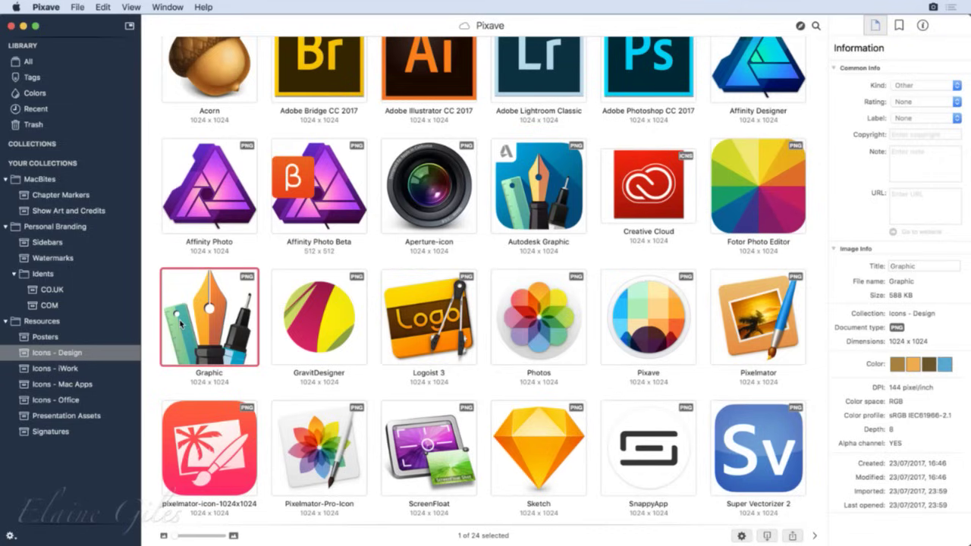
pyautogui.scroll(2, 180, 322)
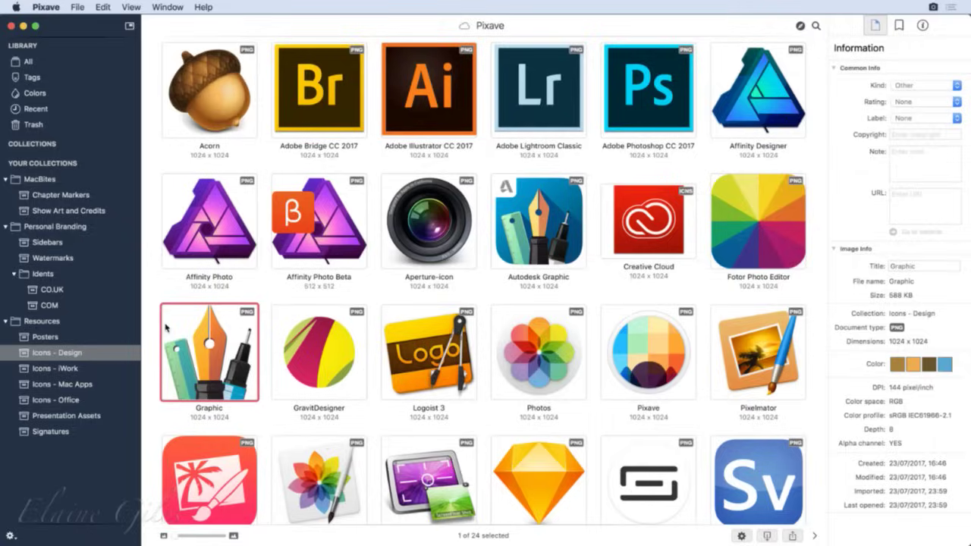
# Step: View the Icons - iWork, Icons - Mac Apps and Icons - Office collections in turn
pyautogui.click(73, 370)
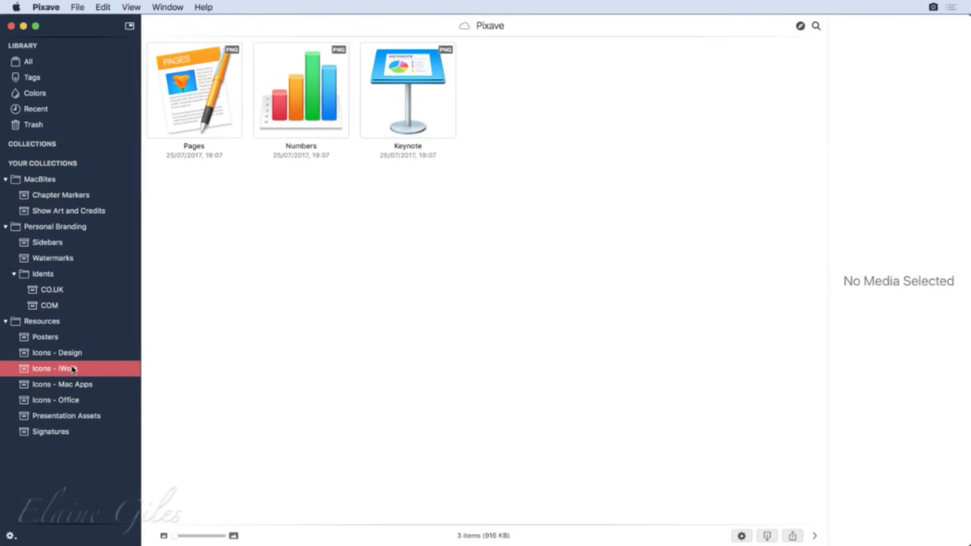
pyautogui.click(75, 386)
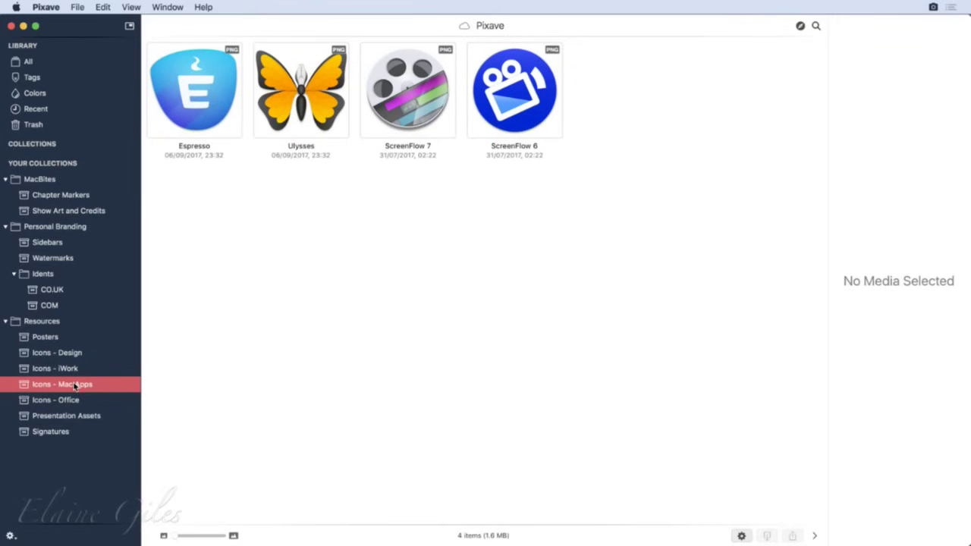
pyautogui.click(75, 403)
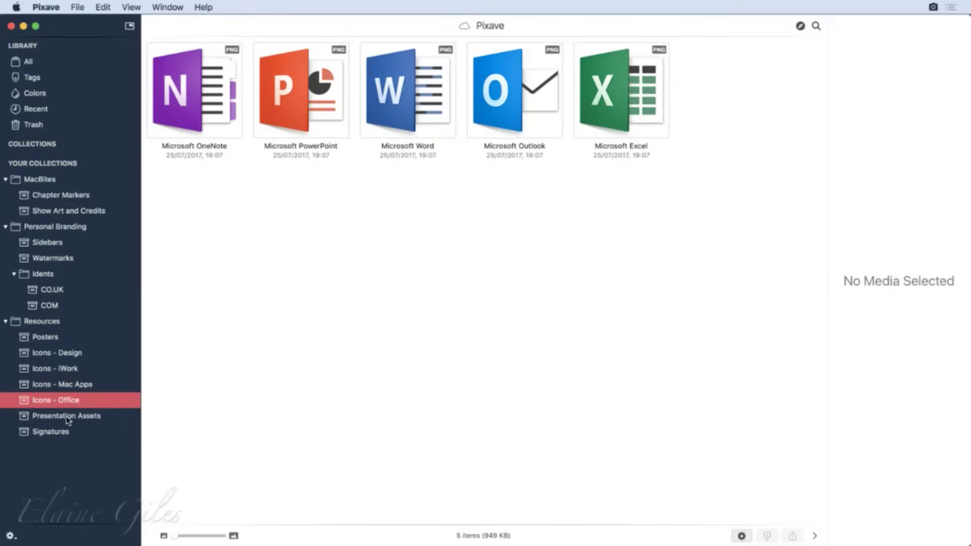
# Step: Enlarge the thumbnails in the Presentation Assets collection to medium size and inspect its two Question Mark images
pyautogui.click(67, 420)
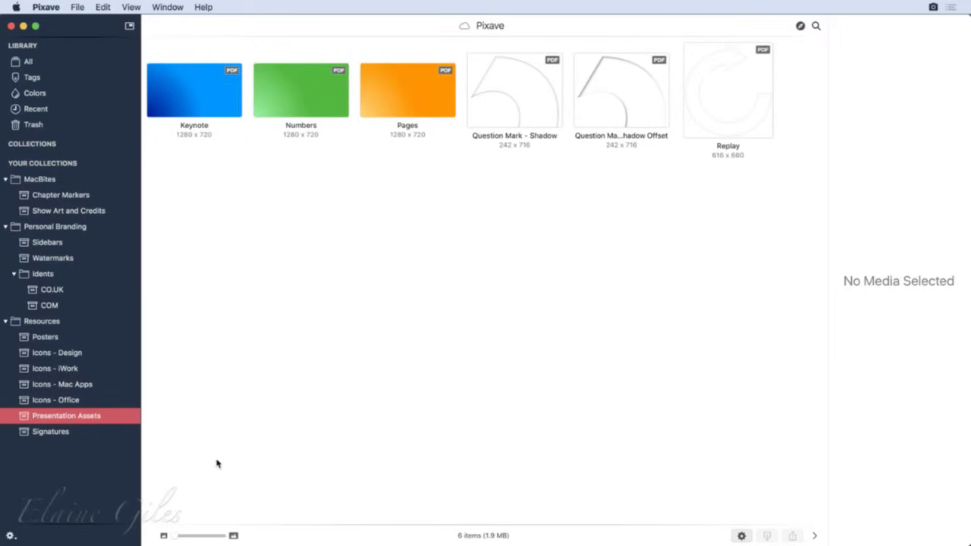
pyautogui.moveTo(175, 539); pyautogui.dragTo(205, 540)
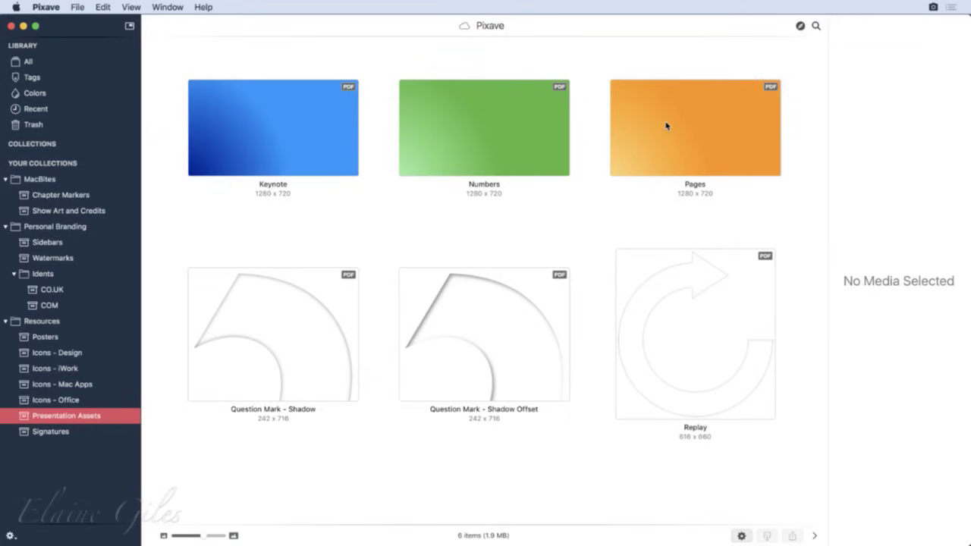
pyautogui.click(290, 357)
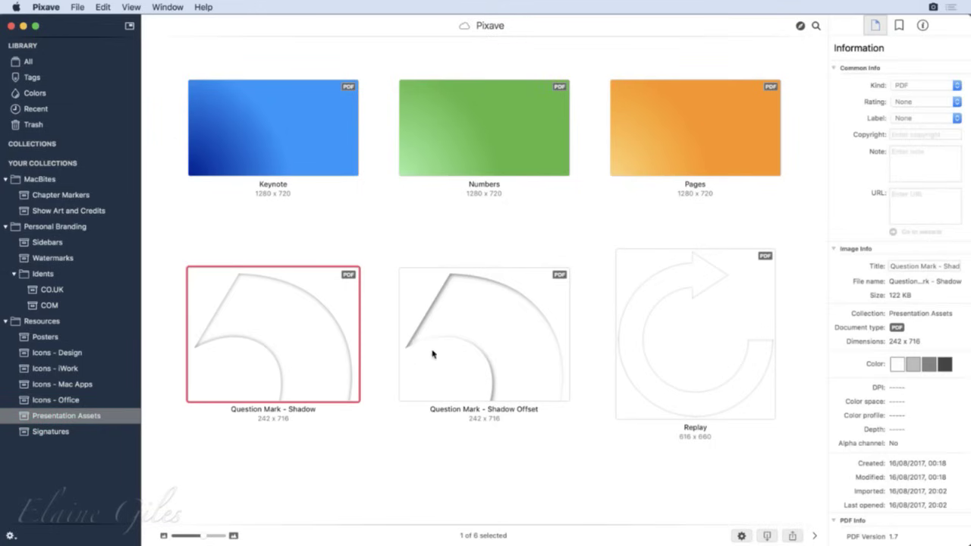
pyautogui.click(480, 352)
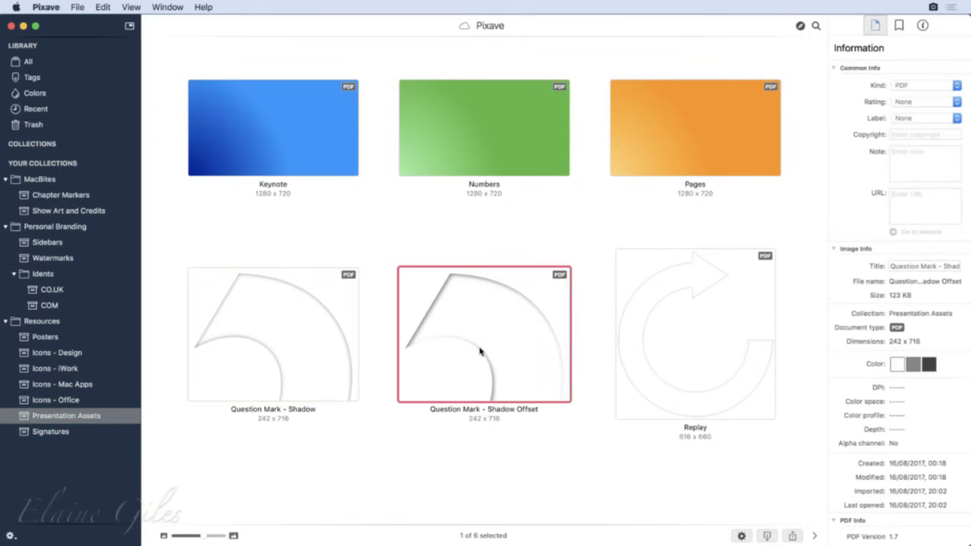
# Step: View the Question Mark - Shadow Offset PDF, zoomed to show the whole page, and return to Presentation Assets
pyautogui.doubleClick(437, 350)
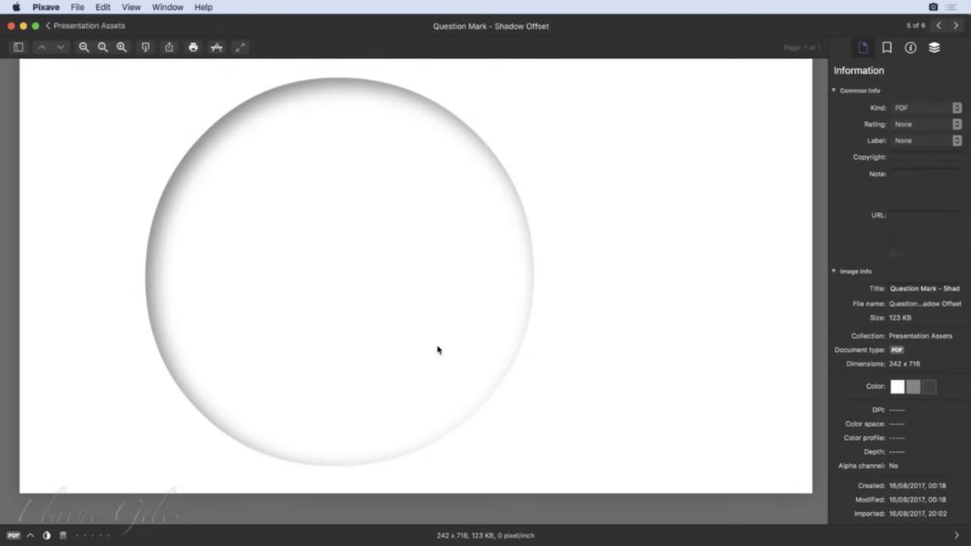
pyautogui.click(103, 47)
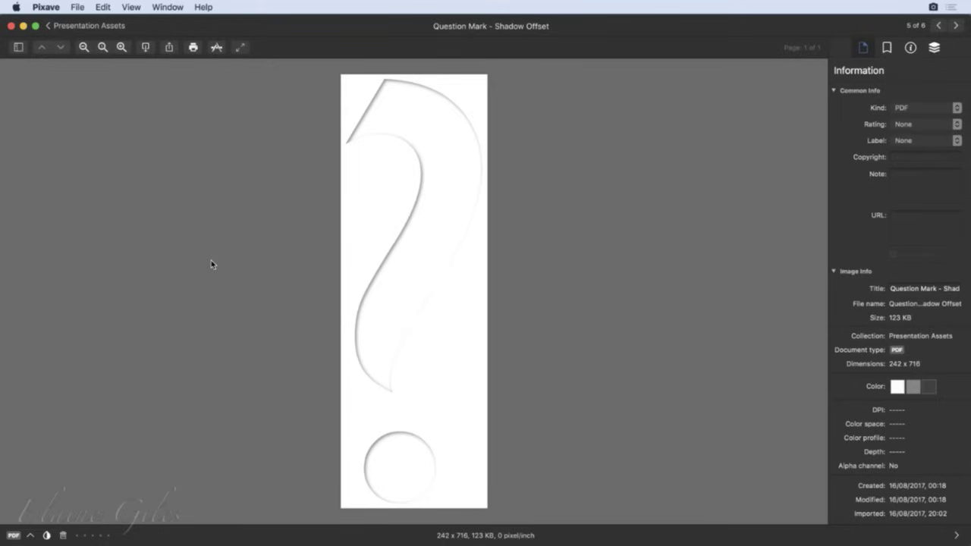
pyautogui.click(49, 28)
# Step: View the whole Replay PDF and the Keynote background at full view, returning to Presentation Assets after each
pyautogui.doubleClick(665, 352)
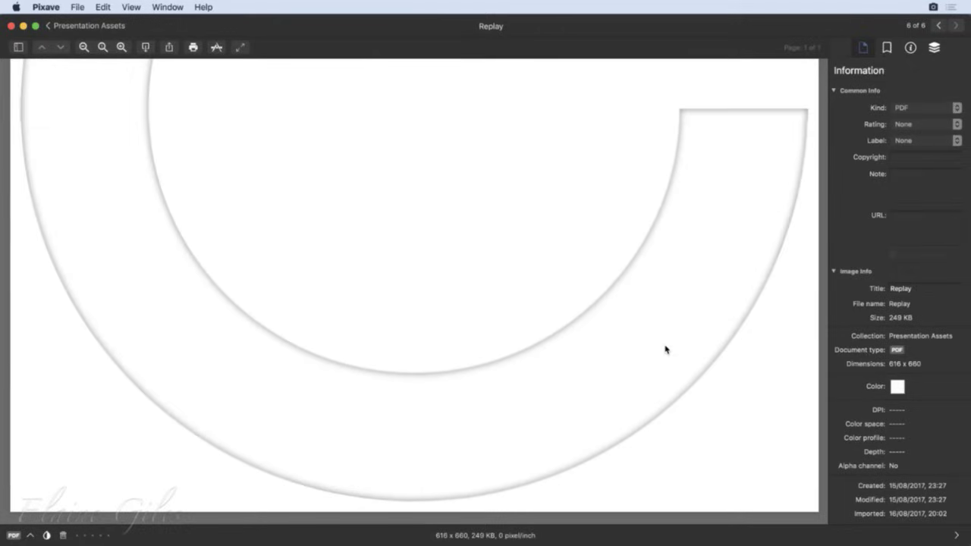
pyautogui.click(102, 48)
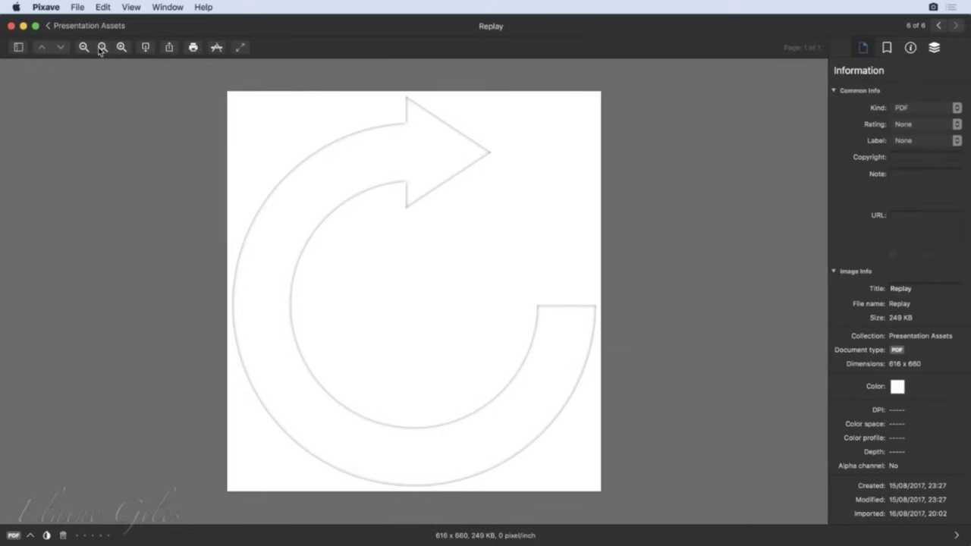
pyautogui.click(50, 27)
pyautogui.click(287, 135)
pyautogui.doubleClick(285, 134)
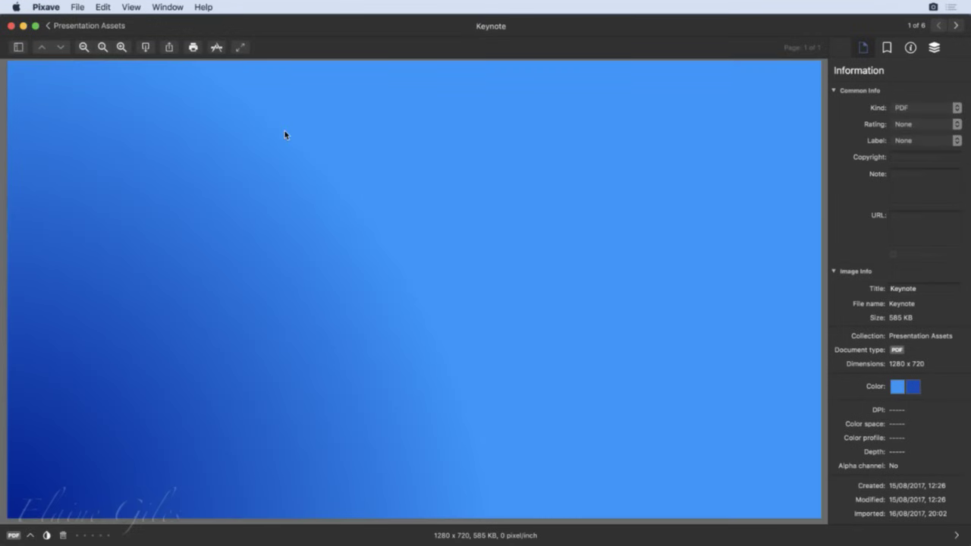
pyautogui.click(50, 27)
# Step: View the Signature image from the Signatures collection at full view and return to the collection
pyautogui.click(73, 433)
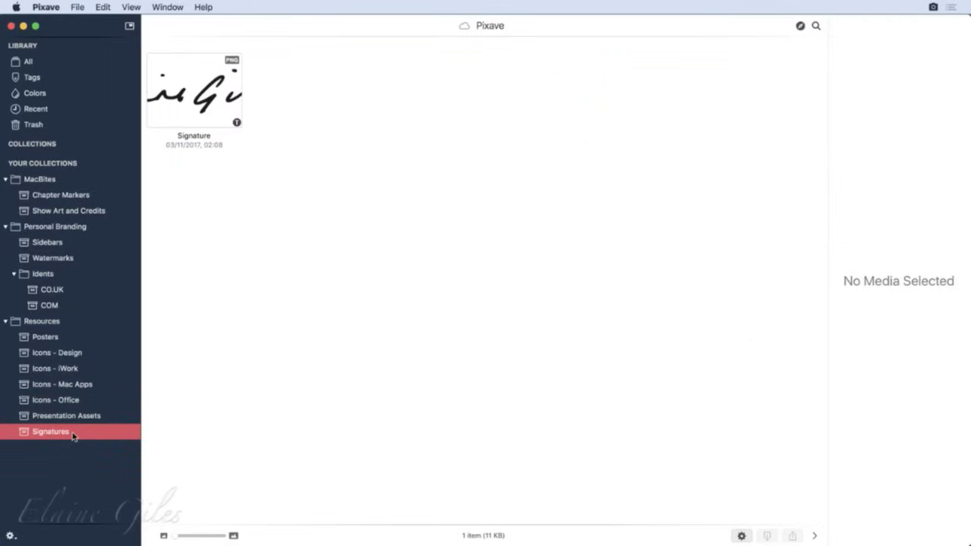
pyautogui.doubleClick(199, 94)
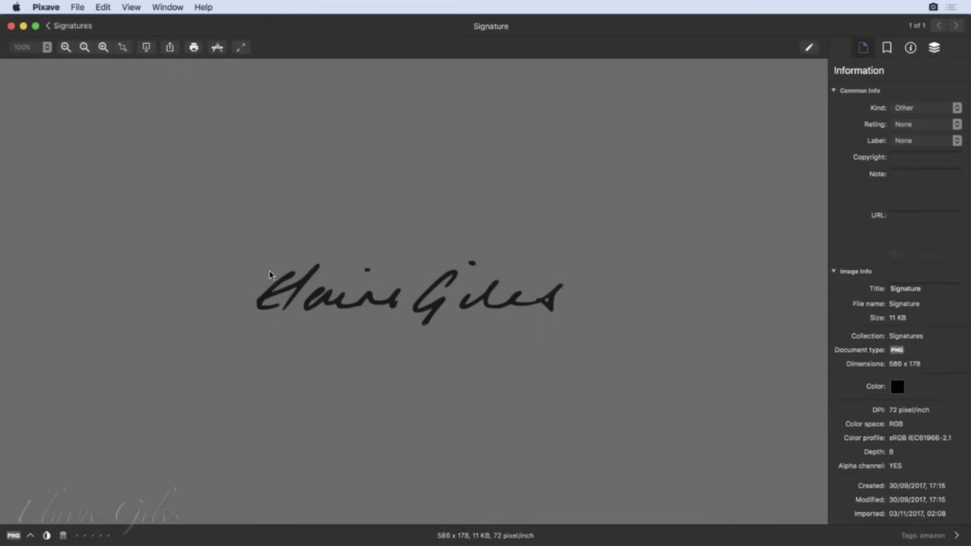
pyautogui.click(50, 26)
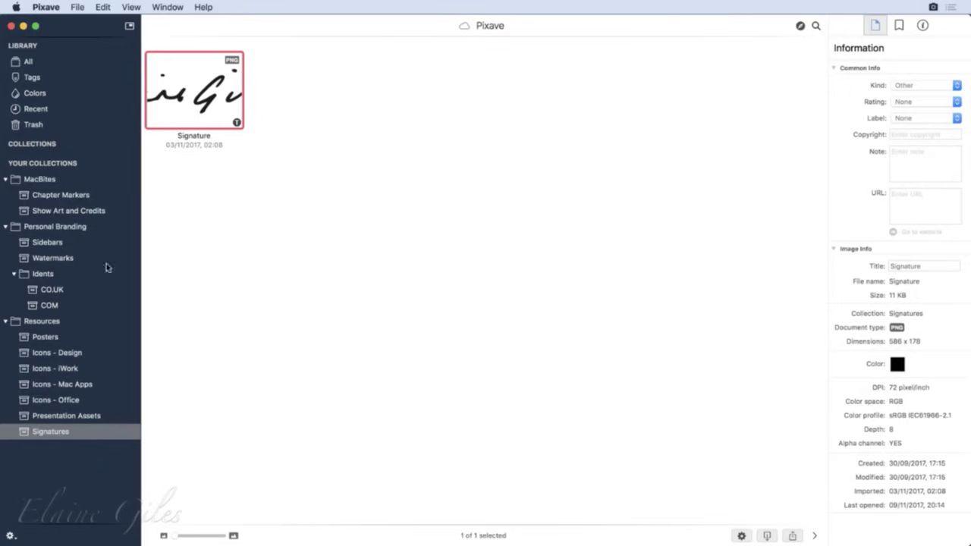
# Step: Look through the MacBites folder, the CO.UK idents and the Chapter Markers collection, selecting the cm_welcome image
pyautogui.click(69, 180)
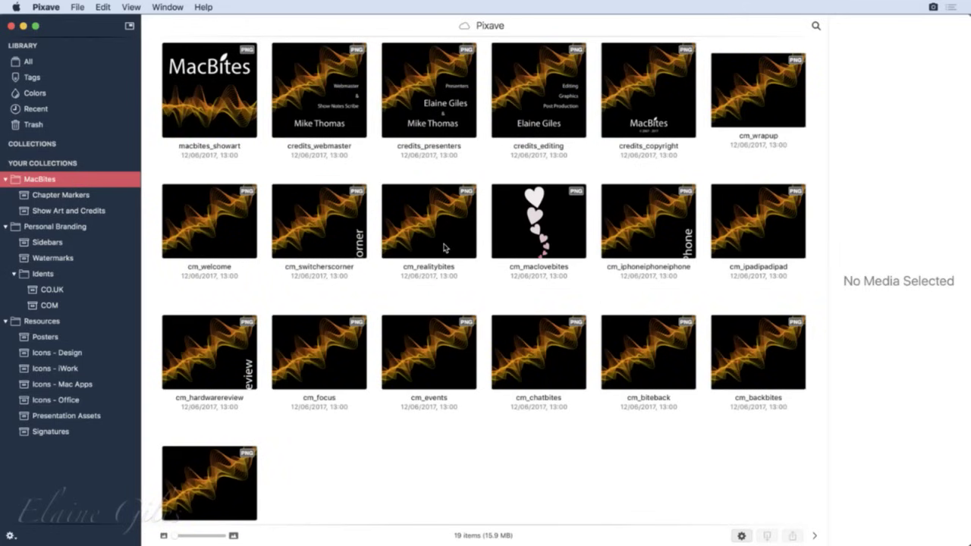
pyautogui.click(56, 291)
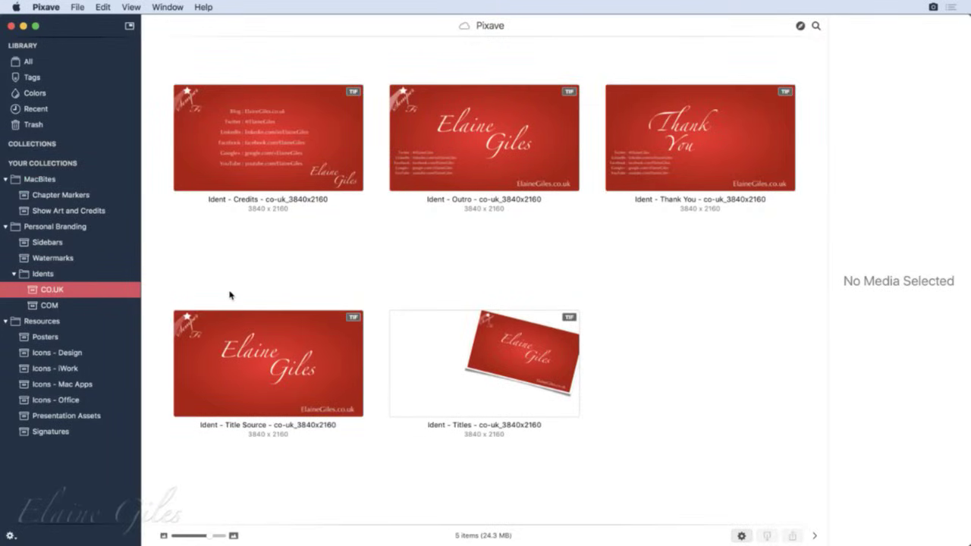
pyautogui.click(63, 197)
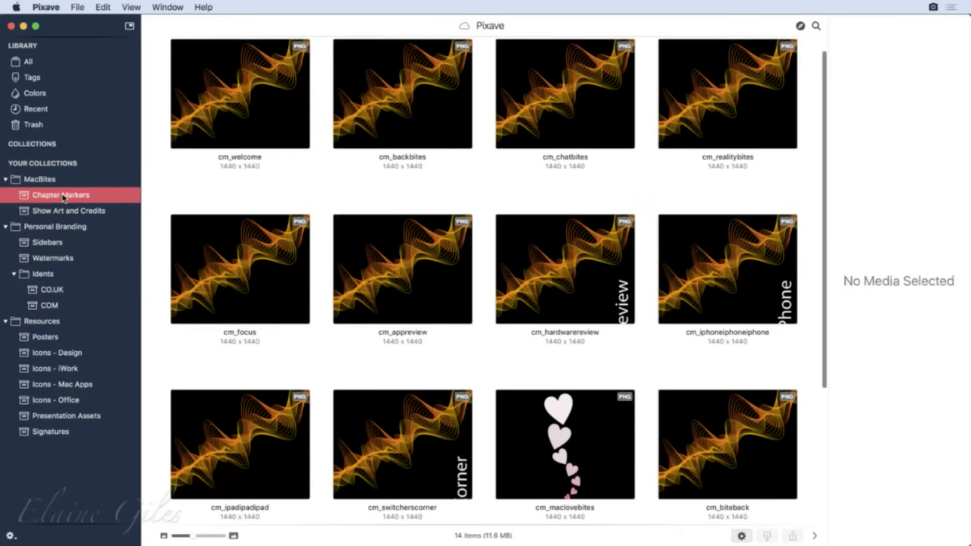
pyautogui.click(247, 135)
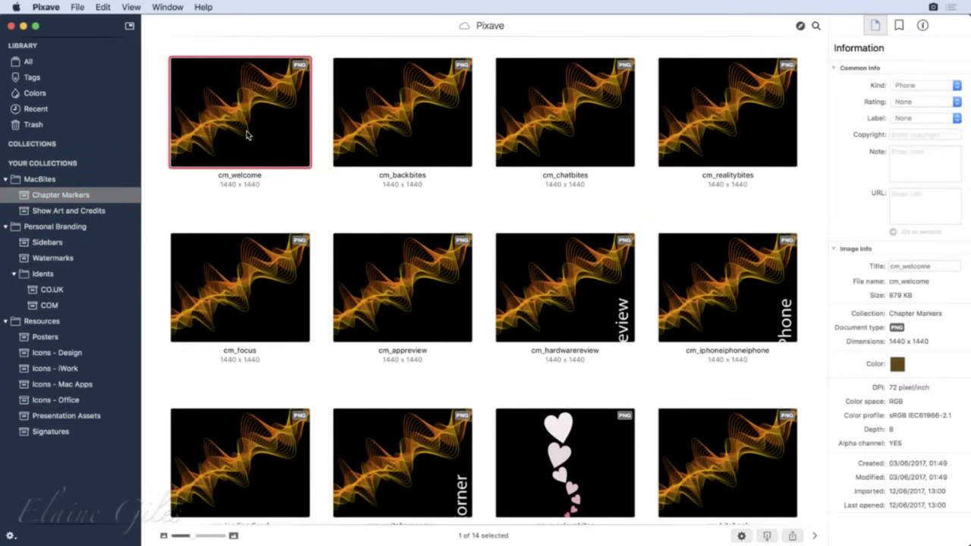
# Step: Select macbites_showart in Show Art and Credits, and collapse and re-expand its Common Info and Image Info sections
pyautogui.click(72, 213)
pyautogui.click(269, 151)
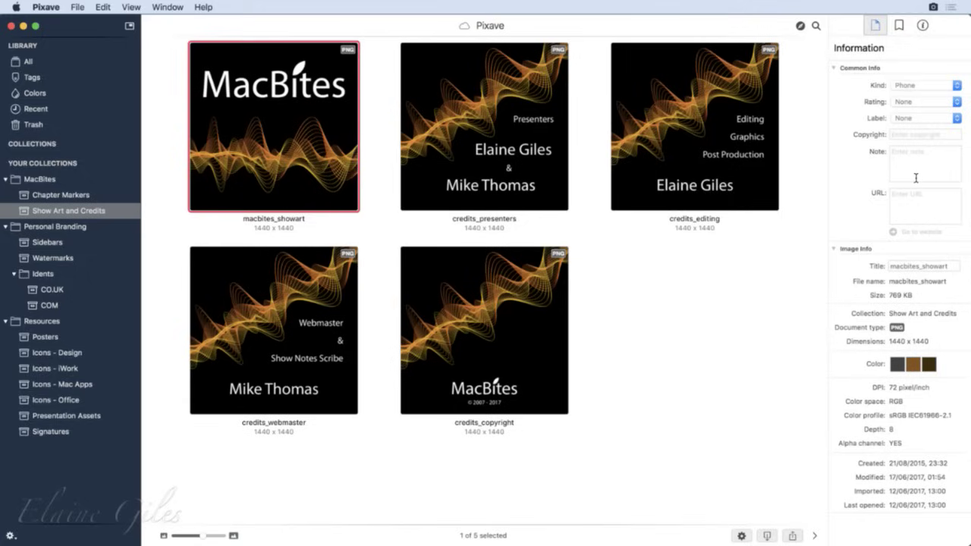
pyautogui.click(834, 68)
pyautogui.click(836, 82)
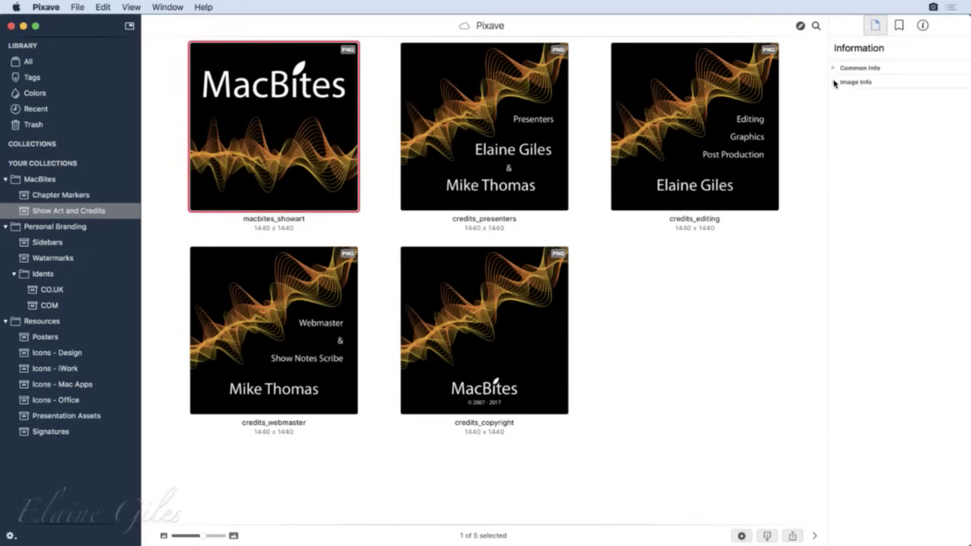
pyautogui.click(836, 82)
pyautogui.click(834, 68)
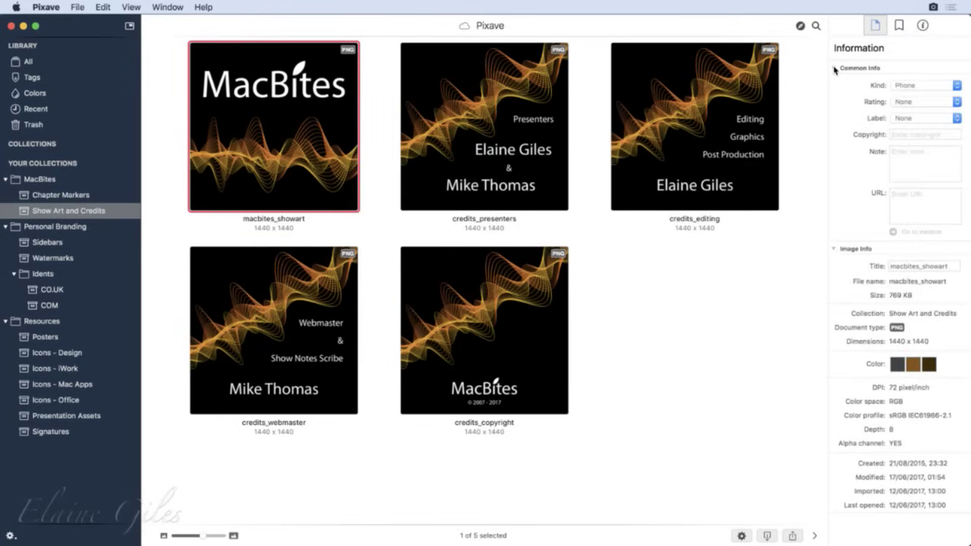
# Step: Set the Kind of the macbites_showart image to Other
pyautogui.click(956, 86)
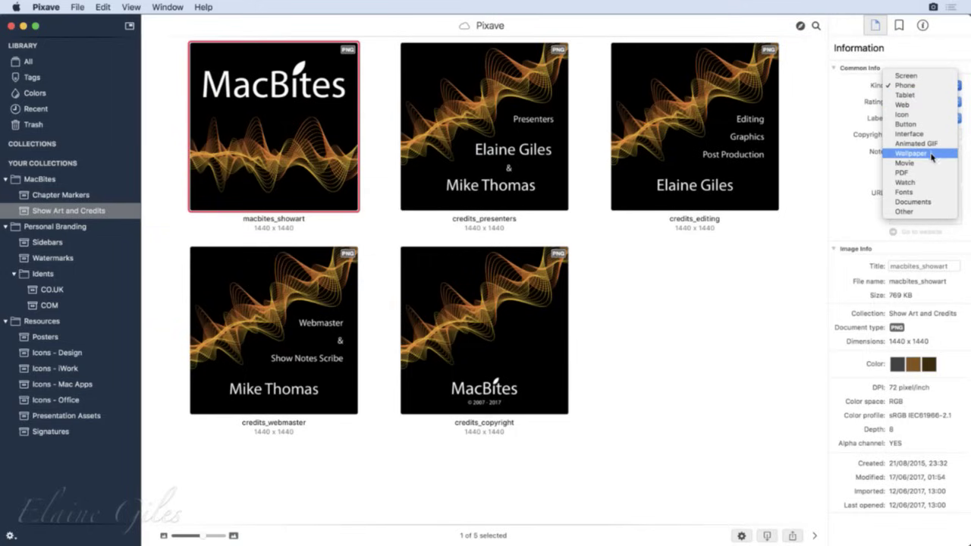
pyautogui.click(936, 215)
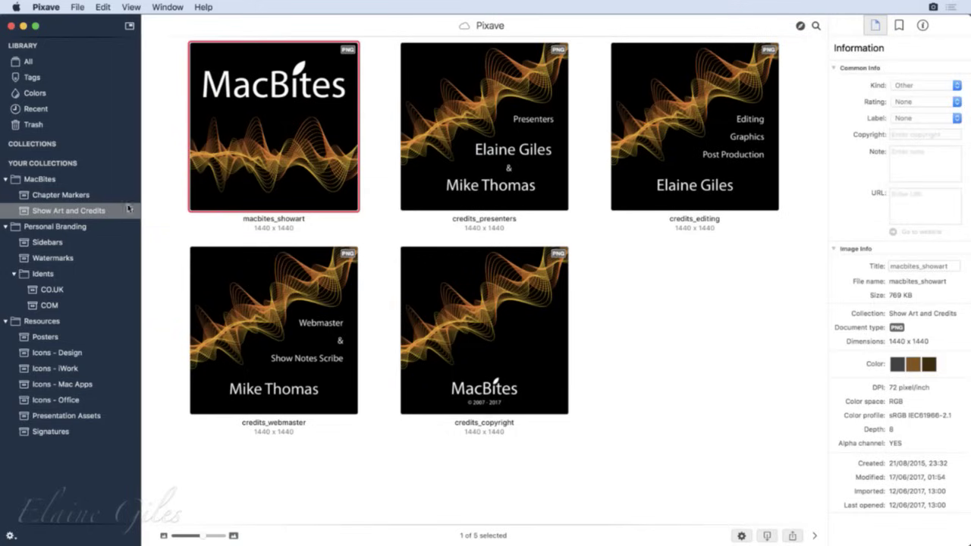
# Step: Show the list of built-in Collections in the sidebar again
pyautogui.click(126, 144)
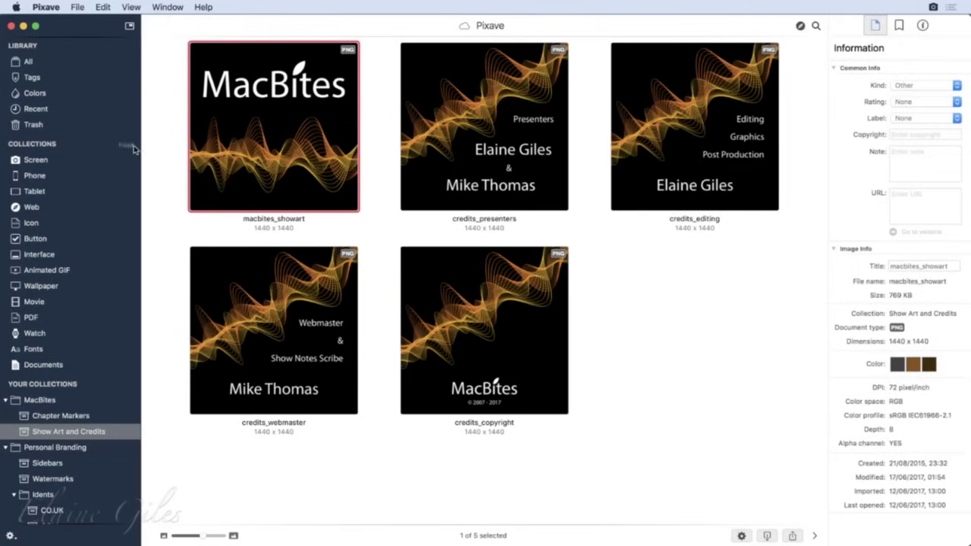
pyautogui.click(124, 145)
pyautogui.click(127, 146)
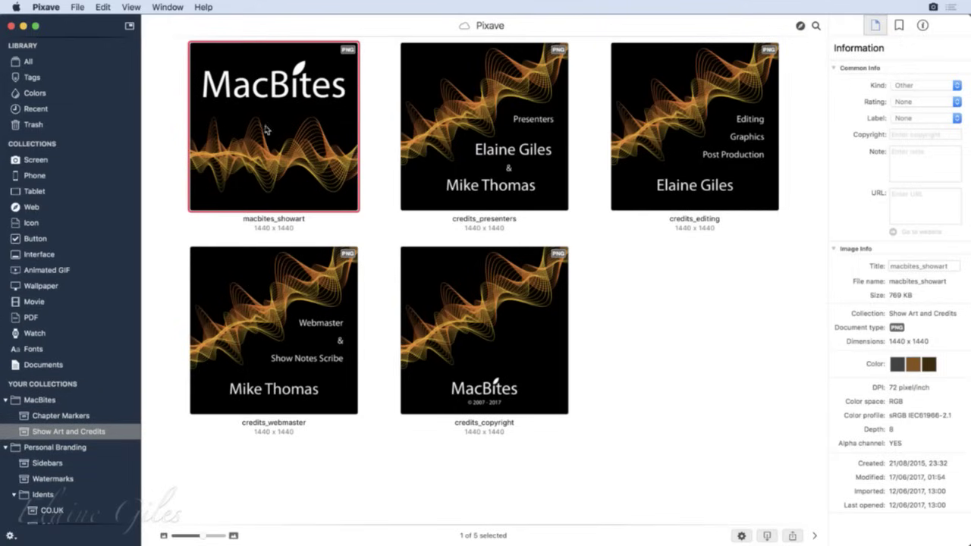
# Step: Set the Kind of macbites_showart to Watch and view the built-in Watch collection
pyautogui.click(919, 86)
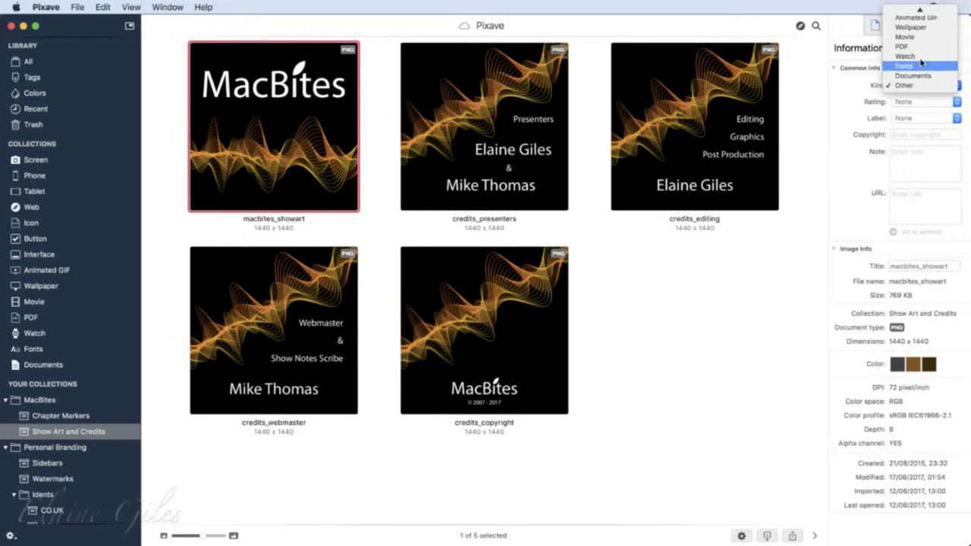
pyautogui.click(919, 56)
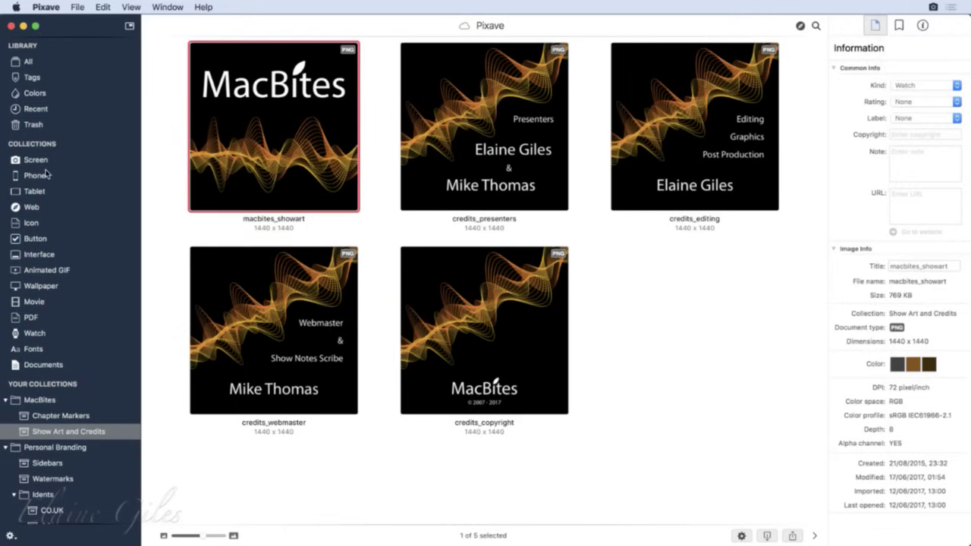
pyautogui.click(35, 335)
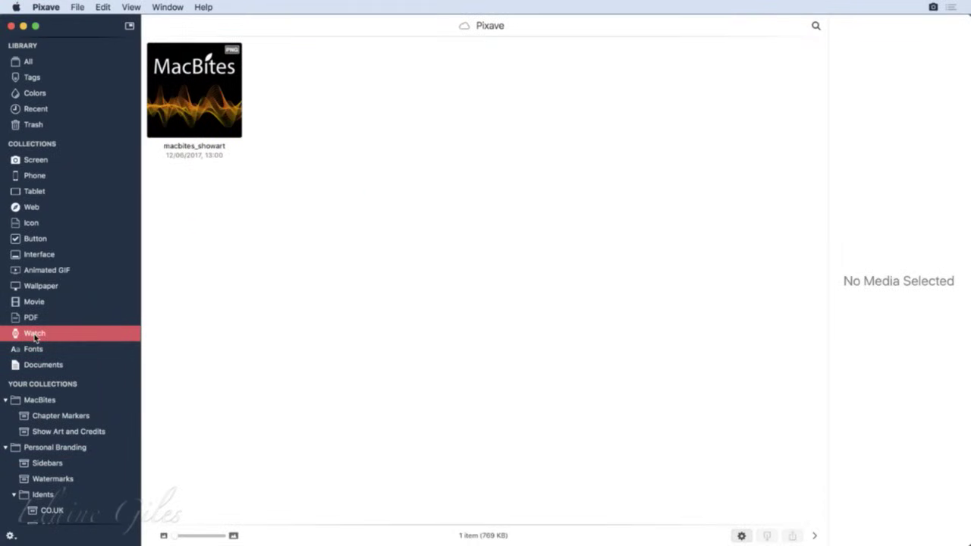
# Step: Collapse the built-in Collections list and set the Kind of macbites_showart in Show Art and Credits to Other
pyautogui.moveTo(128, 144)
pyautogui.click(126, 145)
pyautogui.click(61, 195)
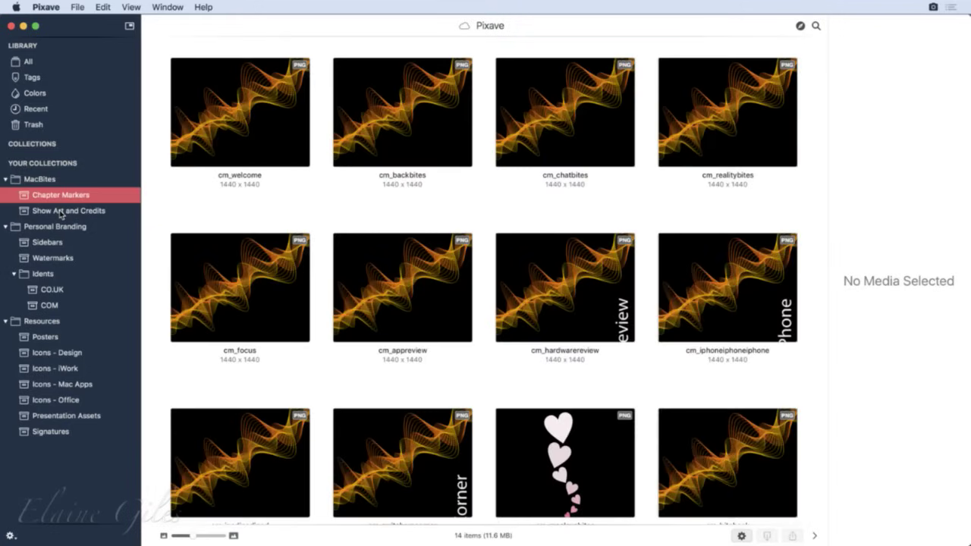
pyautogui.click(62, 211)
pyautogui.click(296, 158)
pyautogui.click(938, 86)
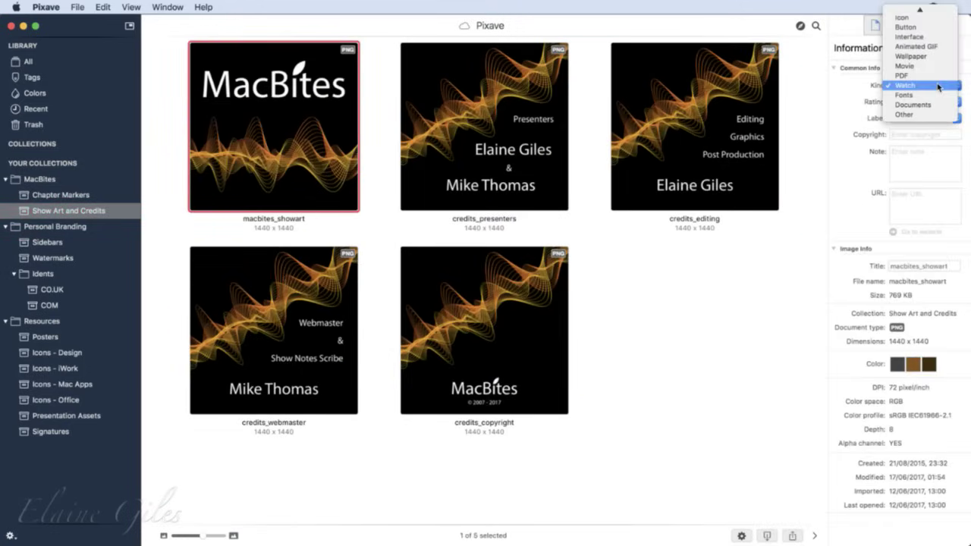
pyautogui.click(938, 114)
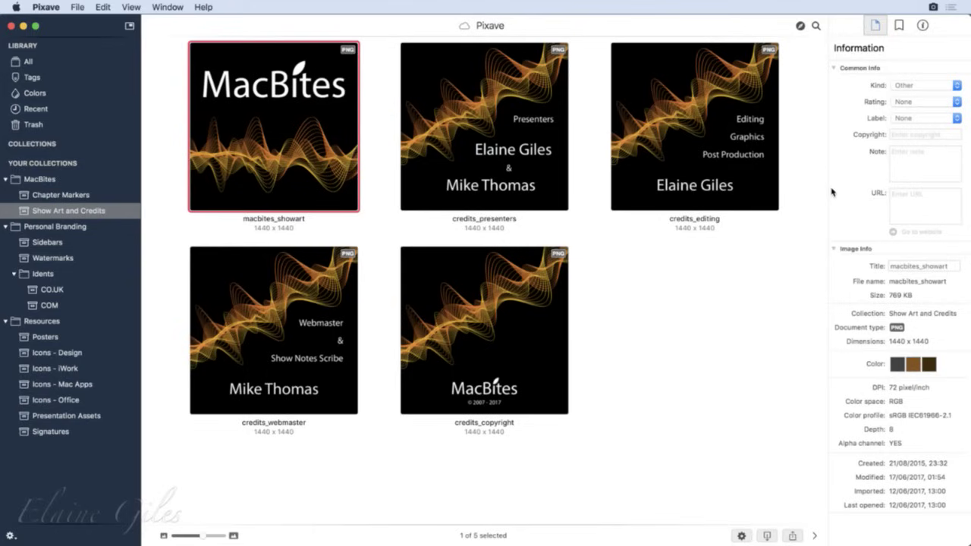
# Step: Review the tags and metadata of the macbites_showart image and return to its general information
pyautogui.click(900, 25)
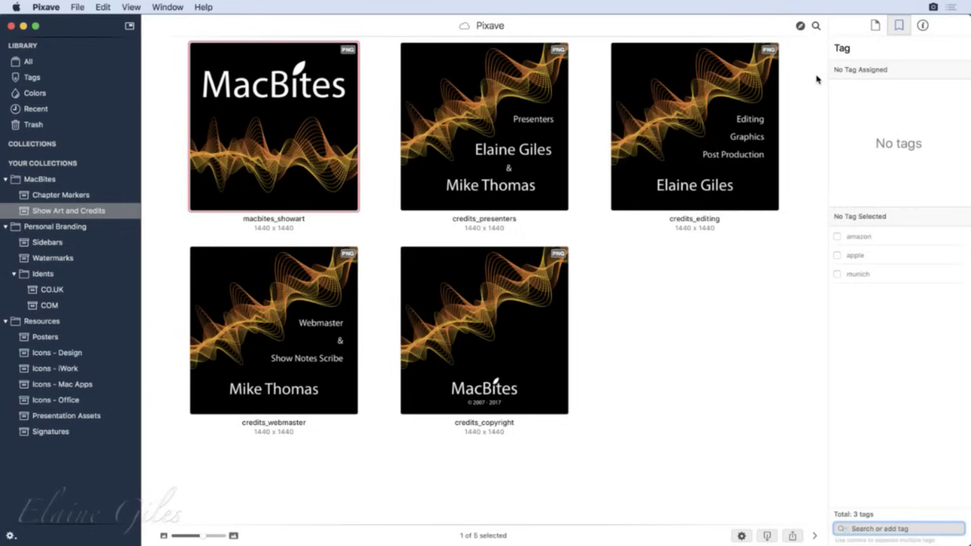
pyautogui.click(922, 26)
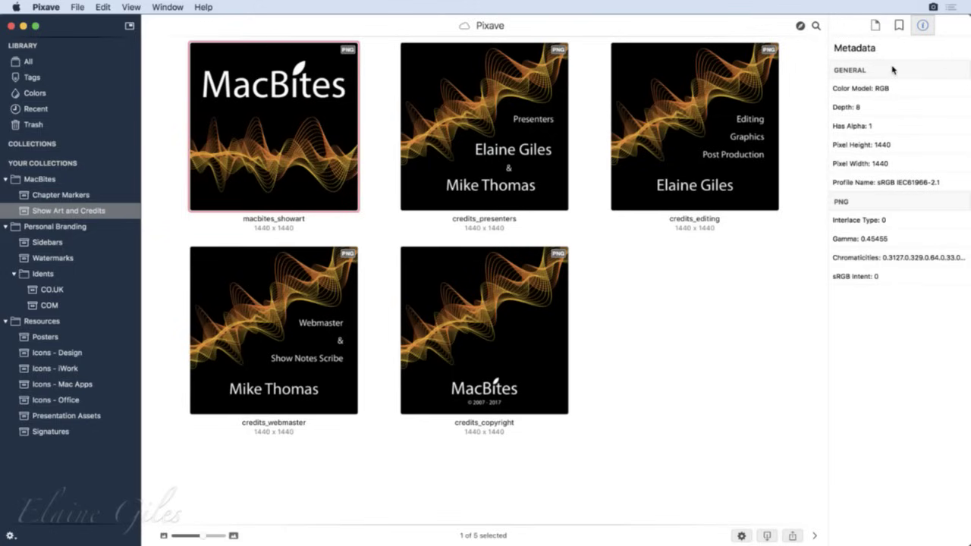
pyautogui.click(898, 25)
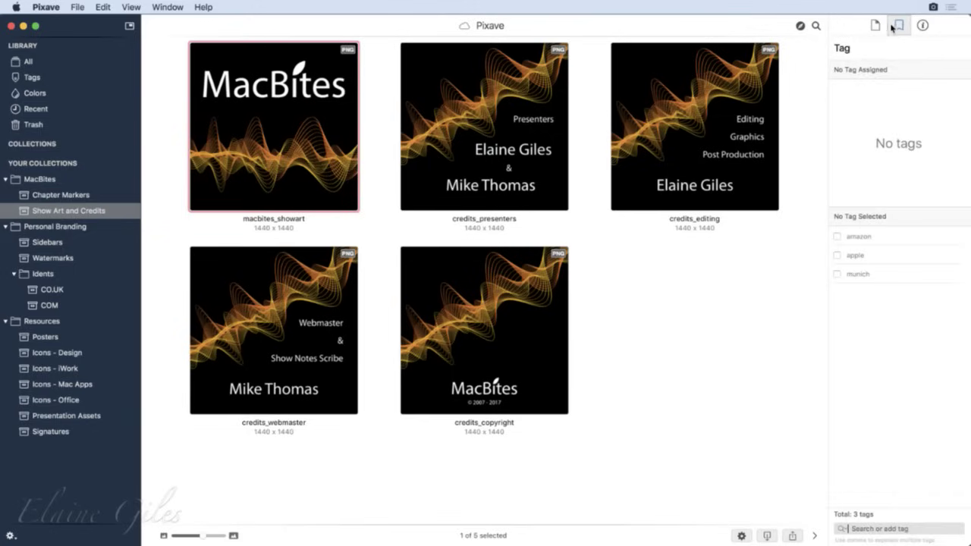
pyautogui.click(876, 26)
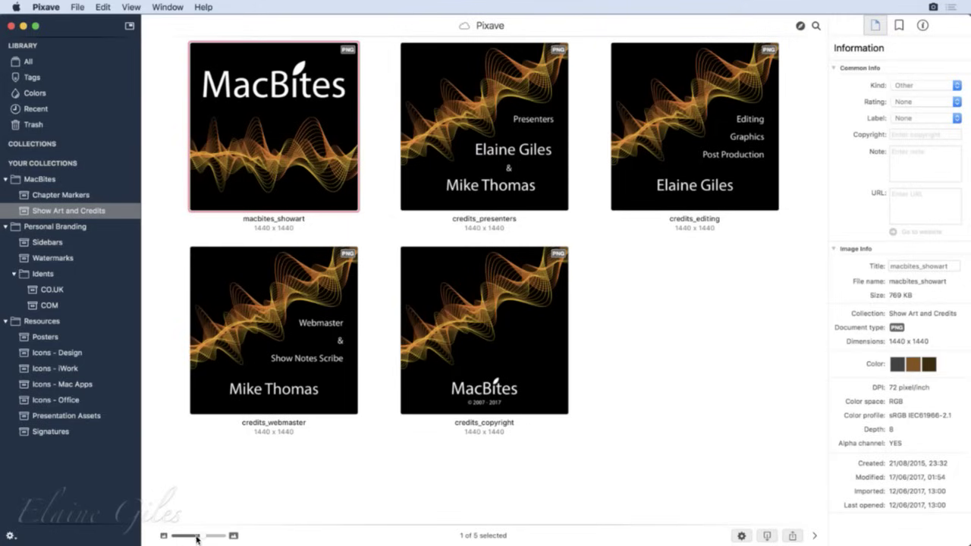
# Step: Enlarge the thumbnails slightly and review the actions available for the Show Art and Credits collection
pyautogui.moveTo(208, 537)
pyautogui.mouseDown()
pyautogui.moveTo(173, 538)
pyautogui.moveTo(229, 539)
pyautogui.moveTo(213, 539)
pyautogui.mouseUp()
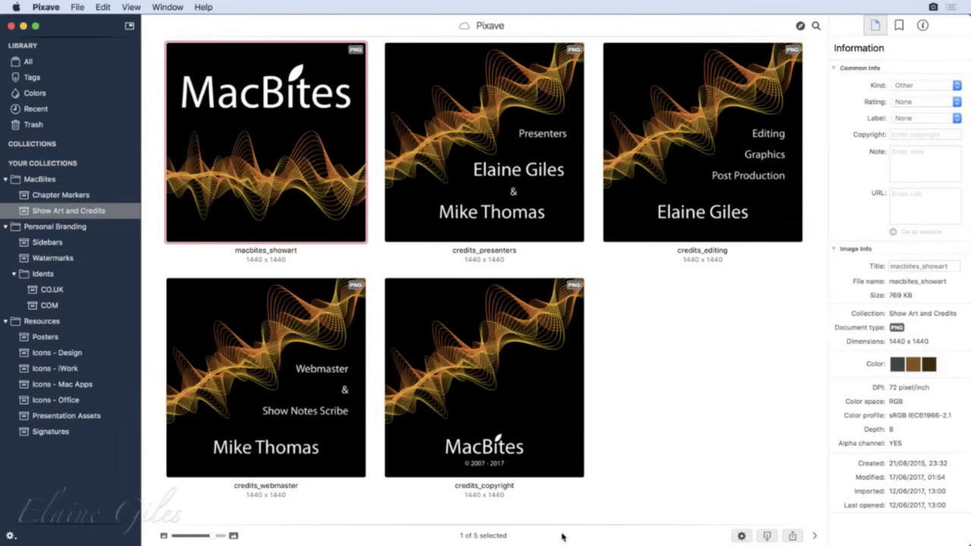
pyautogui.click(12, 537)
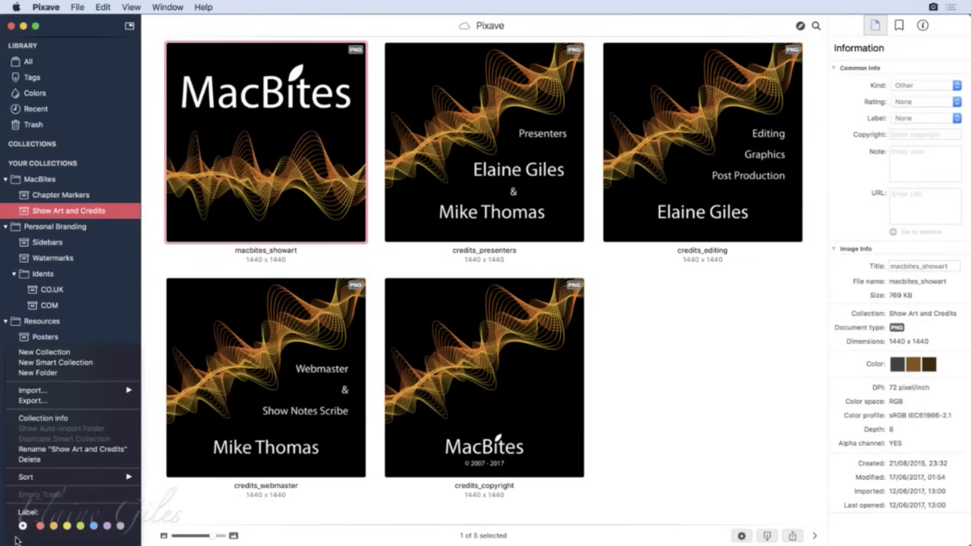
pyautogui.click(17, 539)
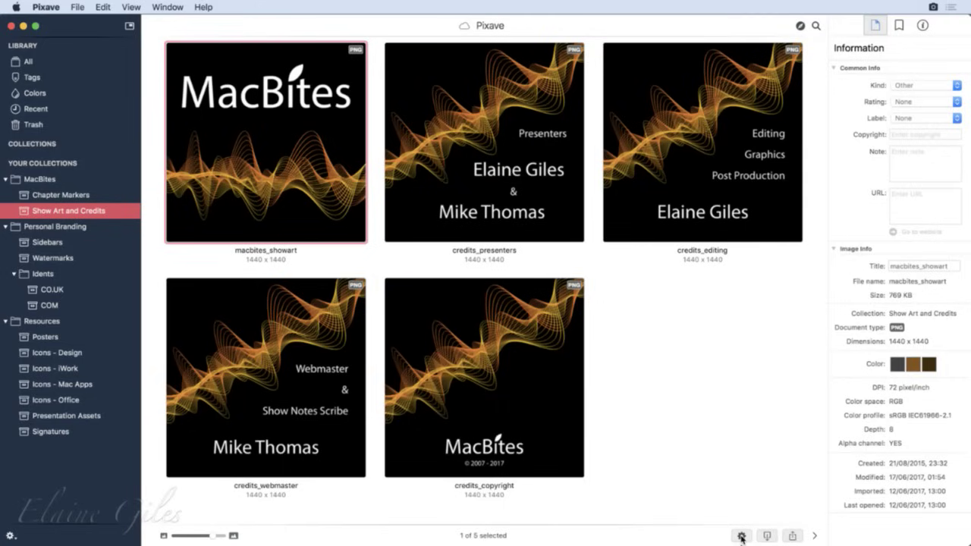
# Step: Review the image actions, sort settings, export options and sharing options for the selected macbites_showart image
pyautogui.click(741, 537)
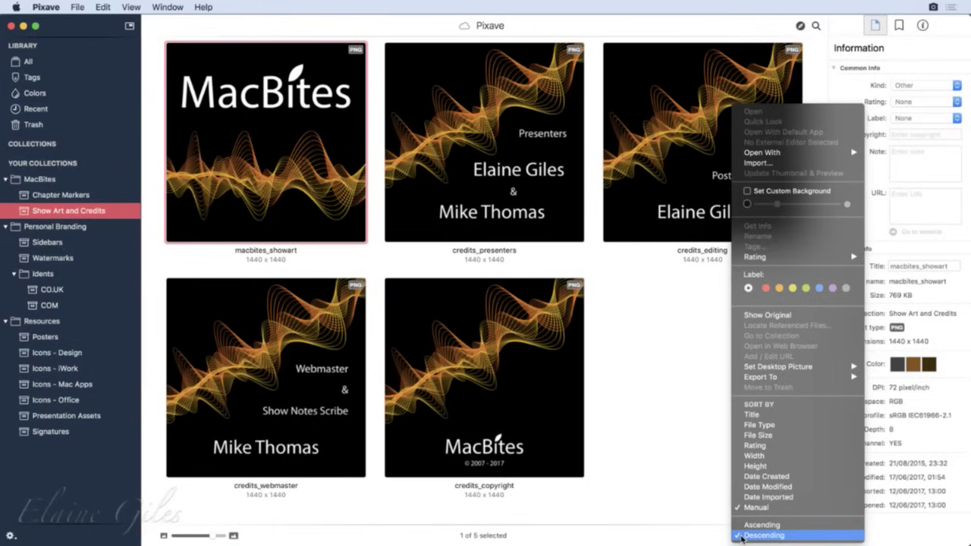
pyautogui.click(703, 532)
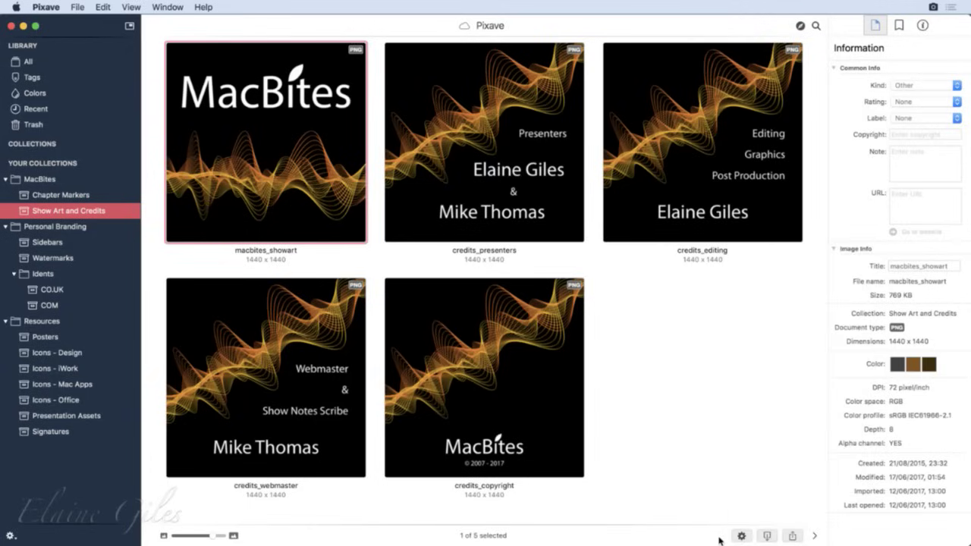
pyautogui.click(768, 536)
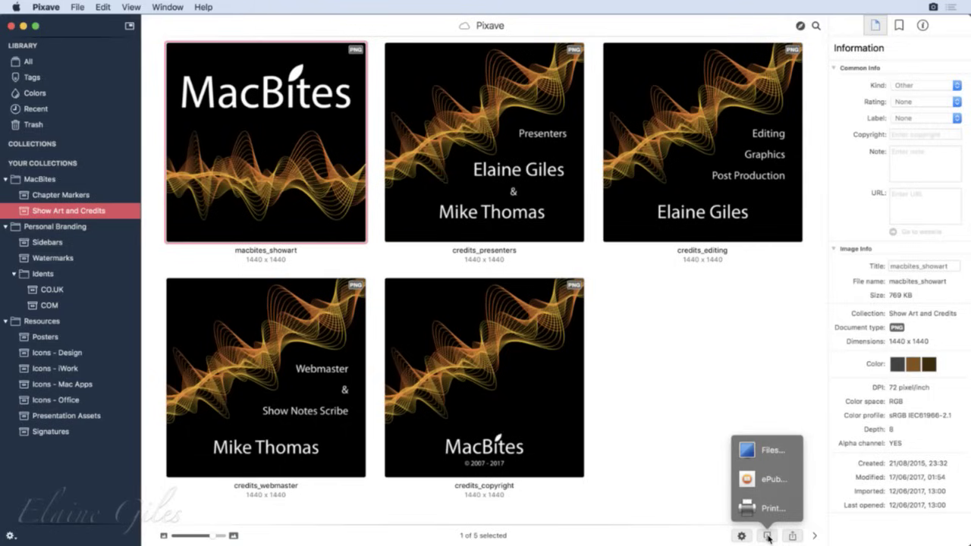
pyautogui.click(794, 537)
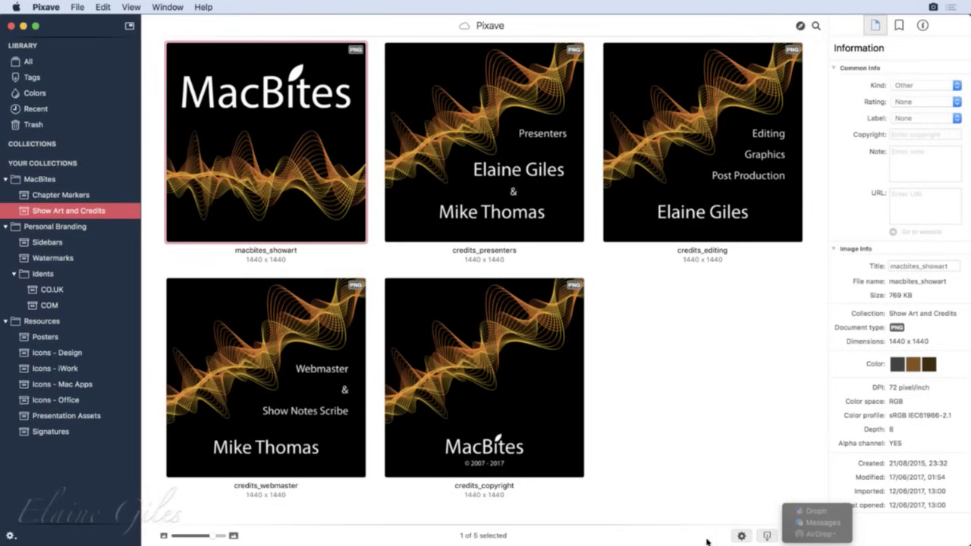
pyautogui.click(700, 541)
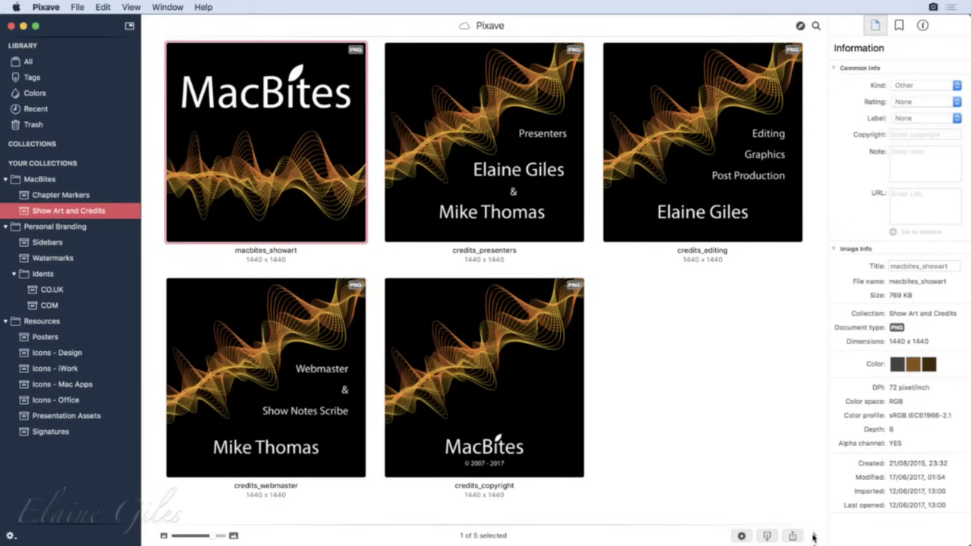
# Step: Hide and show the image information pane twice, leaving it visible
pyautogui.click(815, 536)
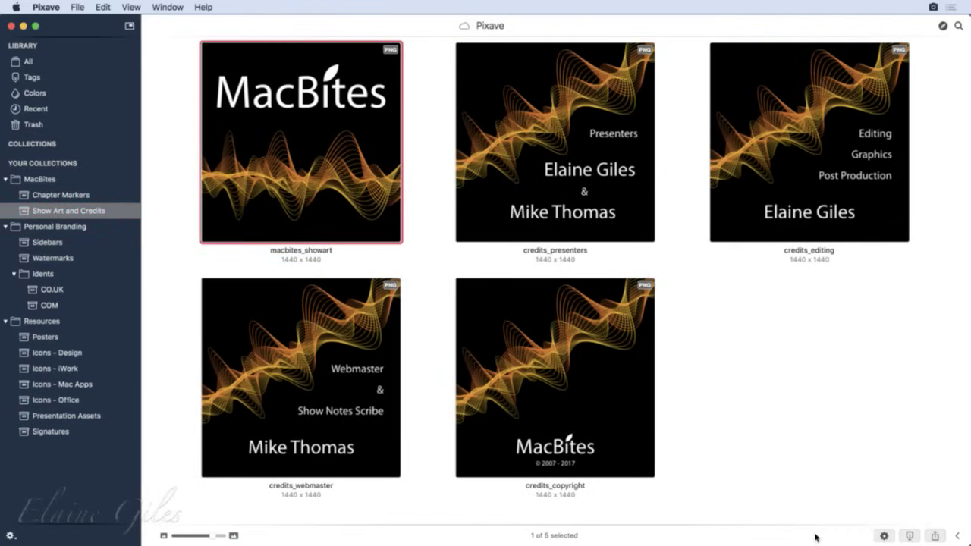
pyautogui.click(960, 536)
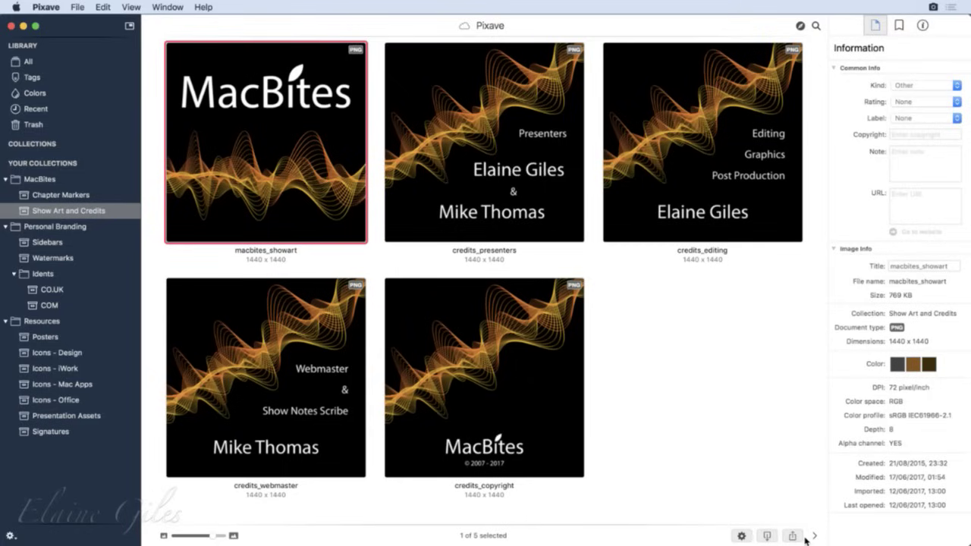
pyautogui.click(815, 536)
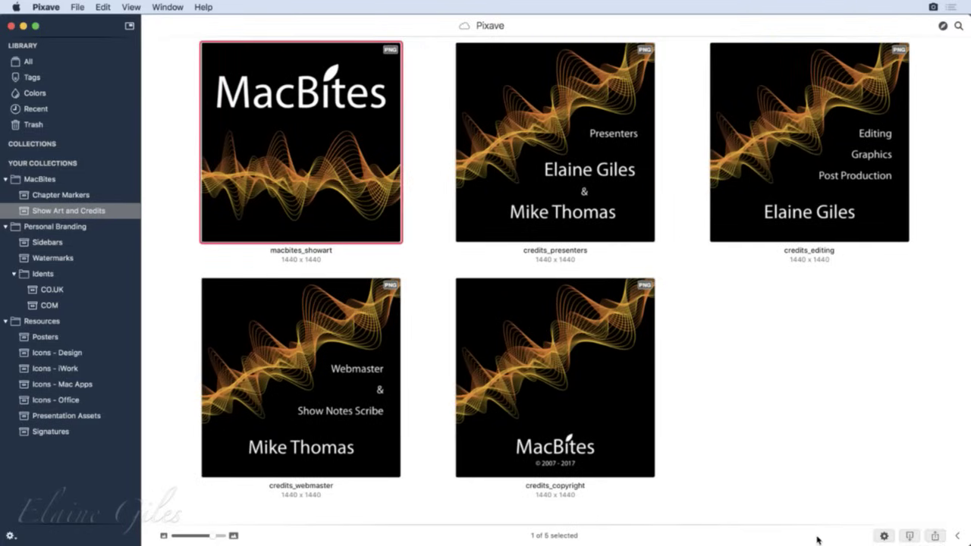
pyautogui.click(957, 536)
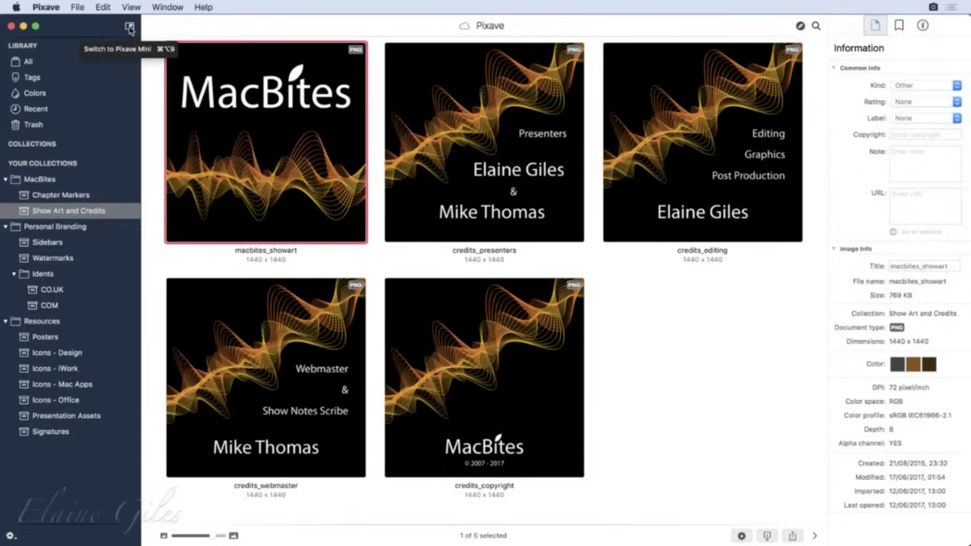
# Step: Switch to Pixave Mini and expand its MacBites and Personal Branding folders
pyautogui.click(130, 28)
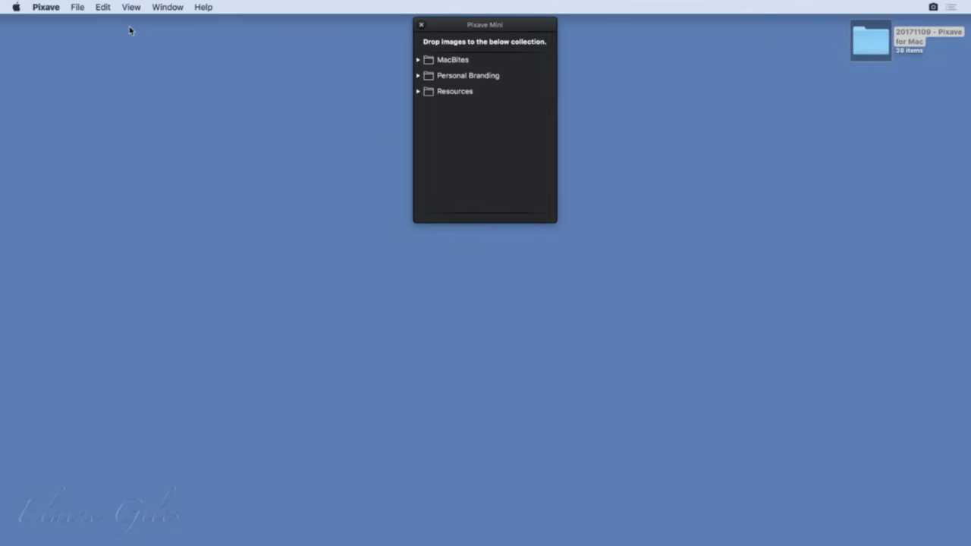
pyautogui.click(418, 60)
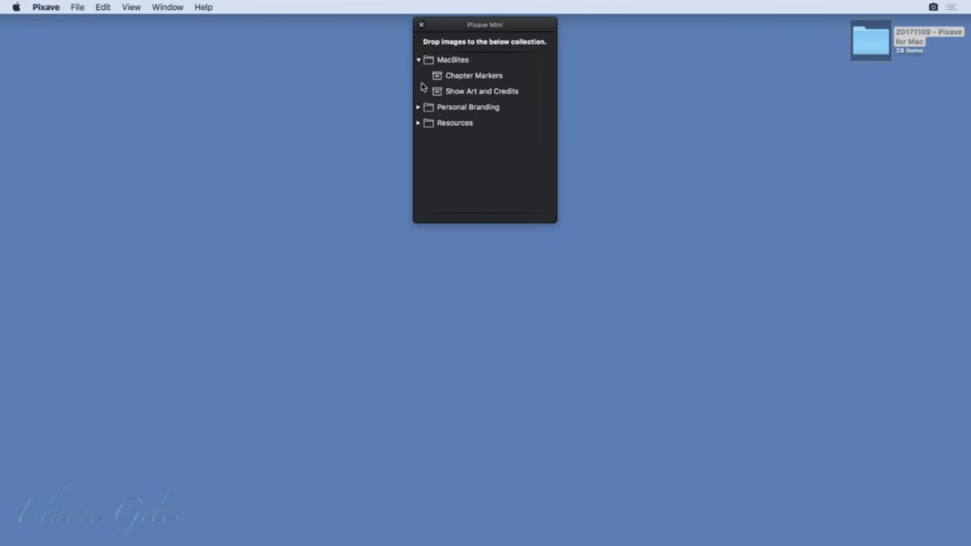
pyautogui.click(418, 108)
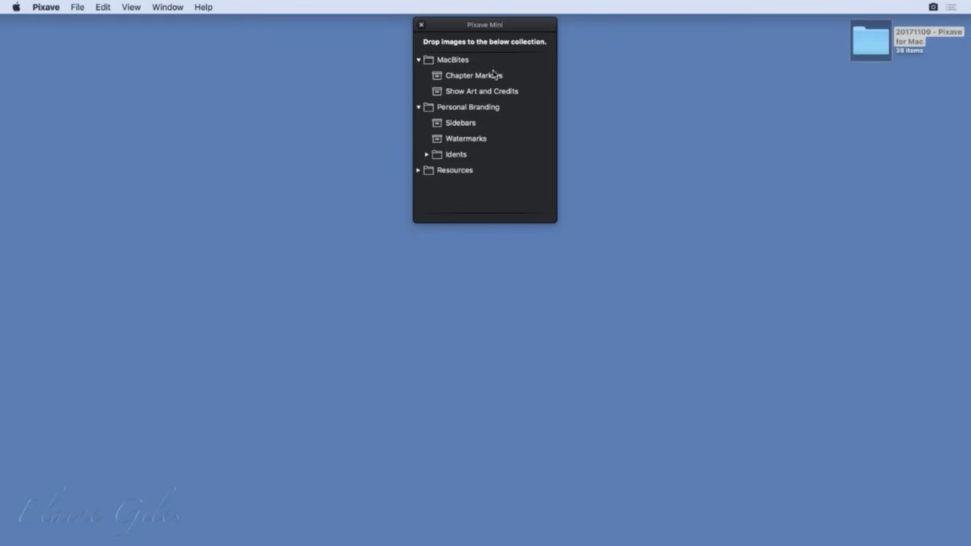
# Step: Open the desktop folder "20171109 - Pixave for Mac" in Finder and move Pixave Mini clear of its window
pyautogui.click(851, 59)
pyautogui.doubleClick(851, 58)
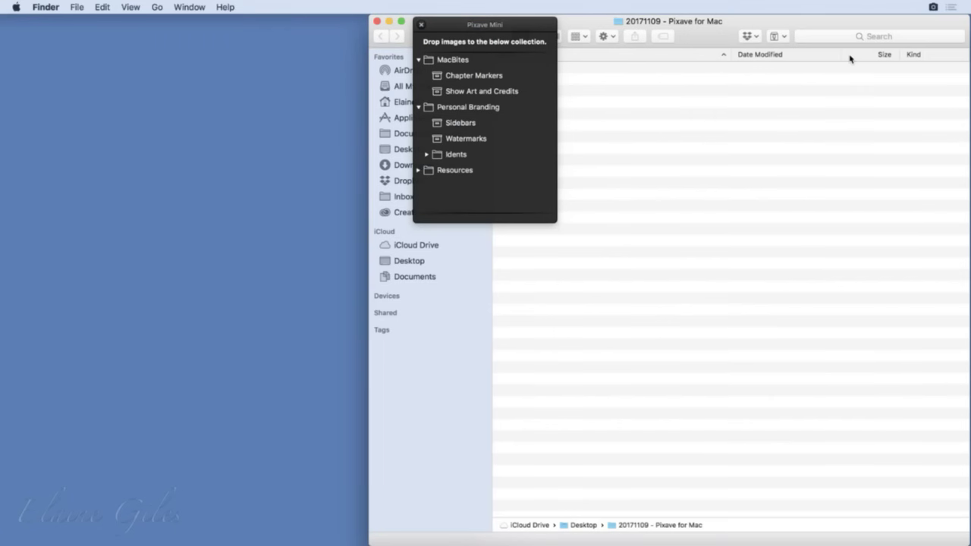
pyautogui.moveTo(526, 29); pyautogui.dragTo(331, 26)
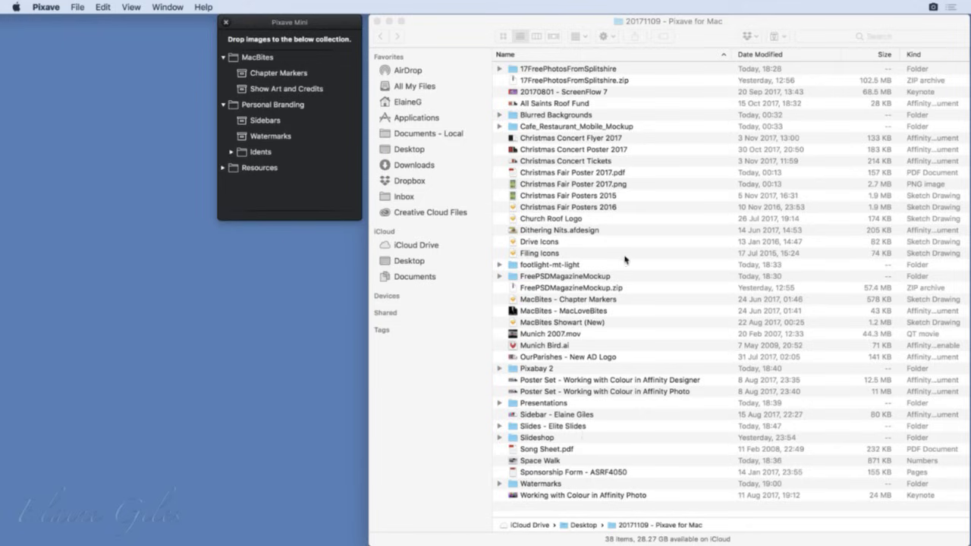
# Step: Add Dithering Nits.afdesign from Finder to the Show Art and Credits collection and return to the full Pixave window
pyautogui.click(618, 231)
pyautogui.click(614, 231)
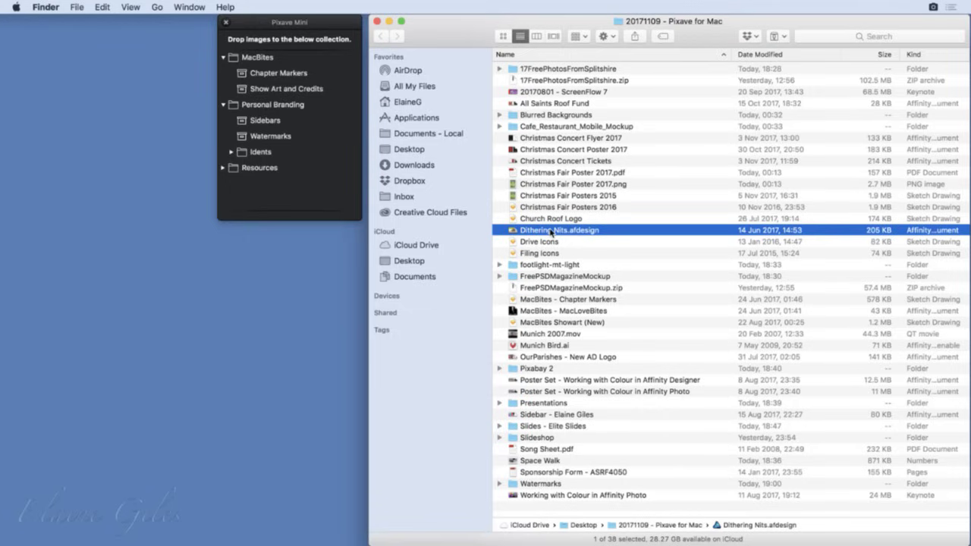
pyautogui.moveTo(553, 232); pyautogui.dragTo(304, 90)
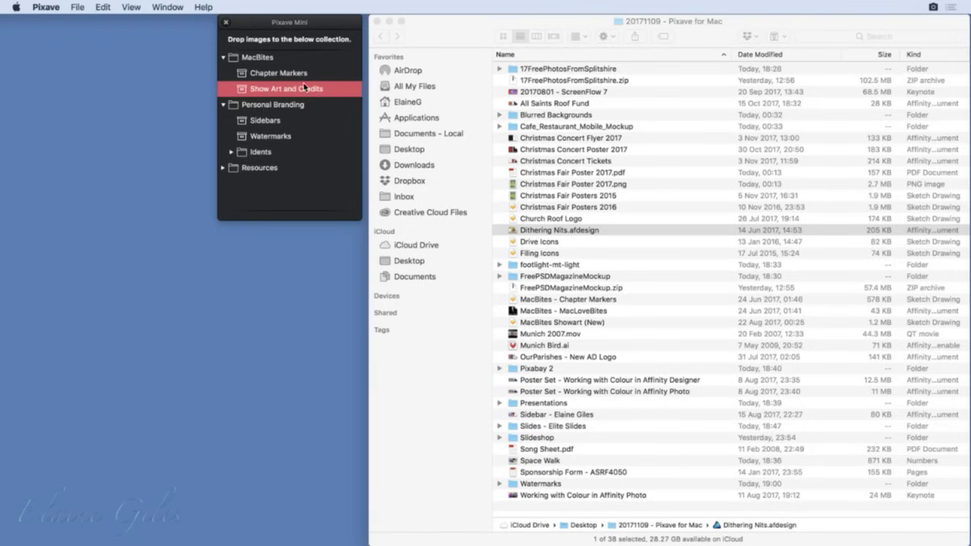
pyautogui.click(226, 23)
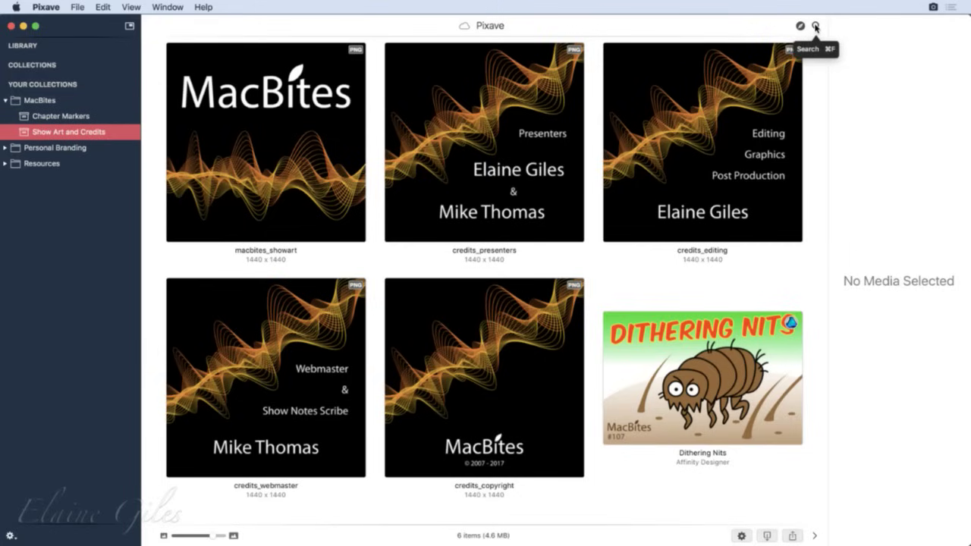
# Step: Show the Library section with all items, search by title for "nits", and go to the Dithering Nits result
pyautogui.click(816, 26)
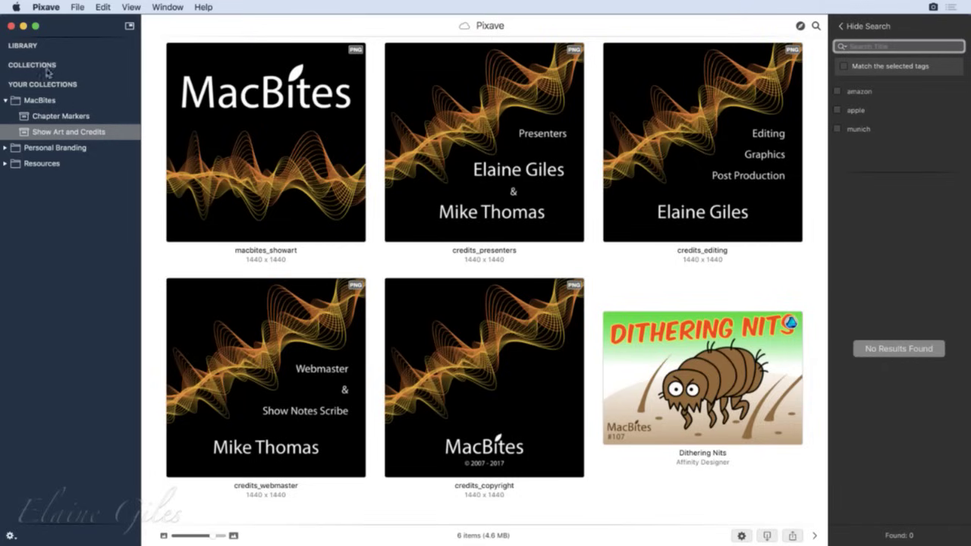
pyautogui.click(123, 45)
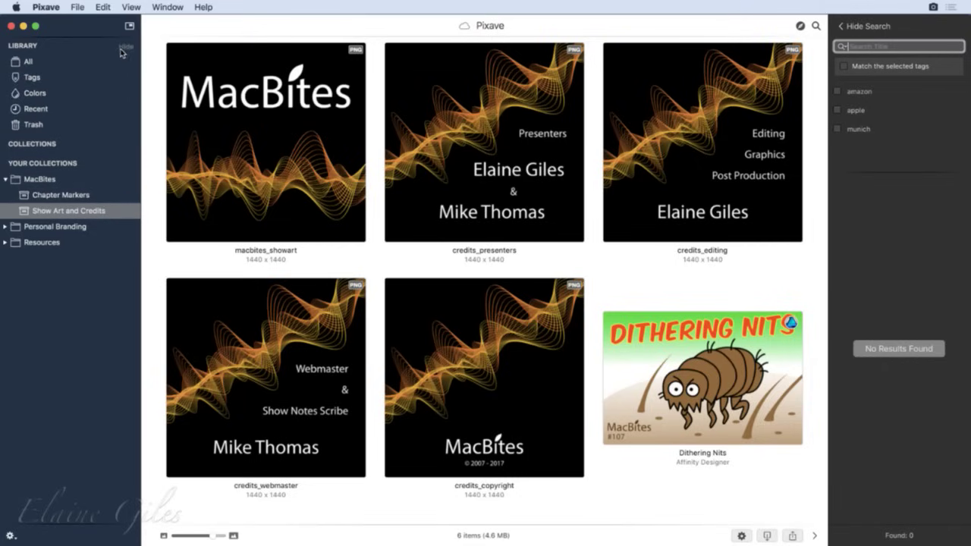
pyautogui.click(76, 63)
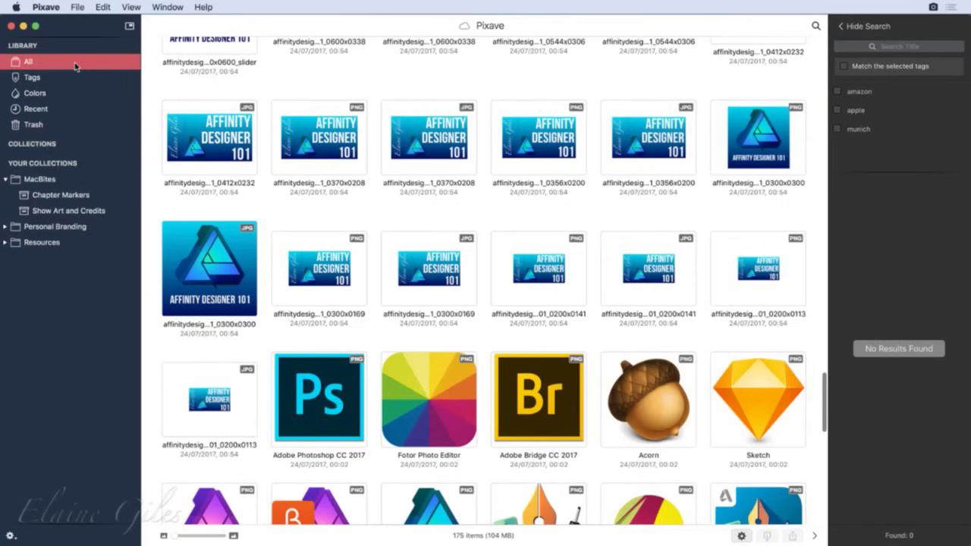
pyautogui.click(894, 48)
pyautogui.write('nits')
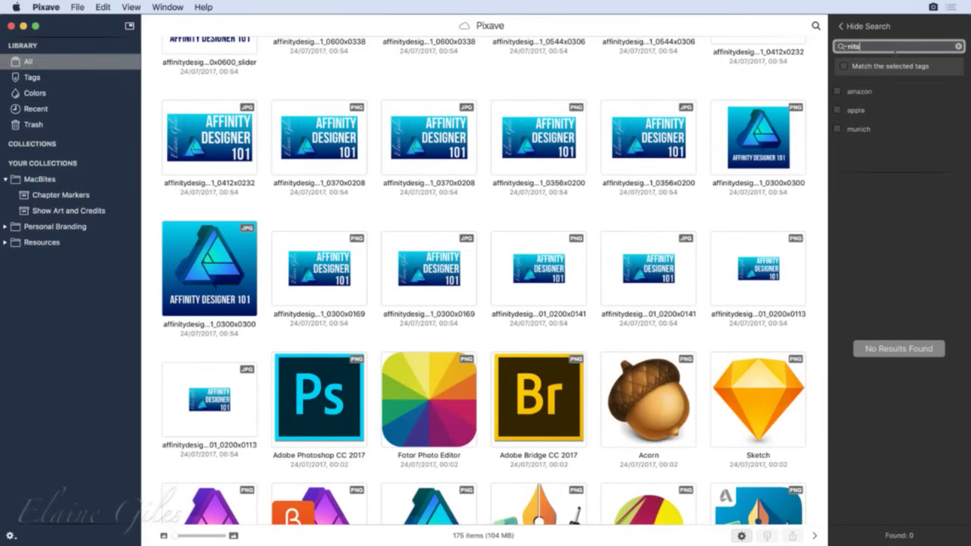
pyautogui.click(855, 204)
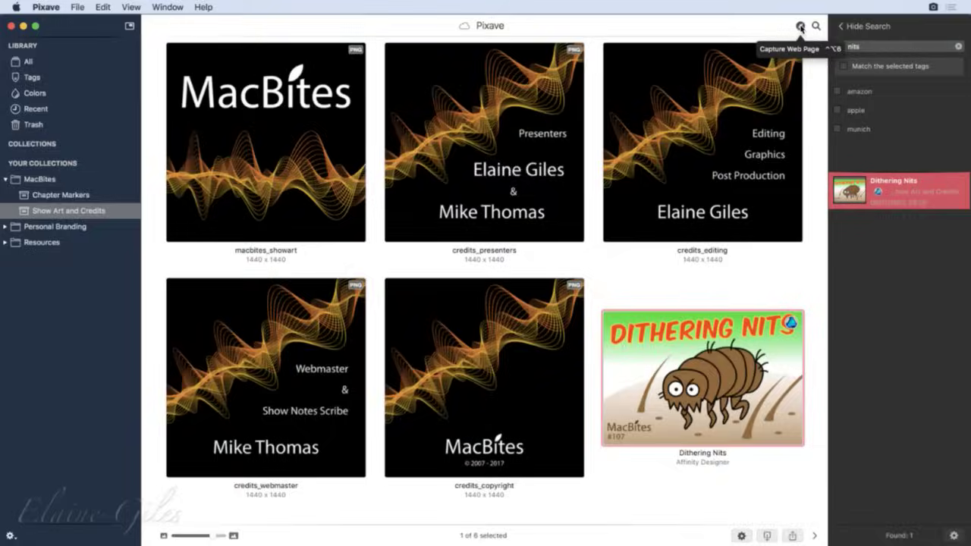
# Step: View the web page capture browser and return to the library, displaying all items
pyautogui.click(801, 28)
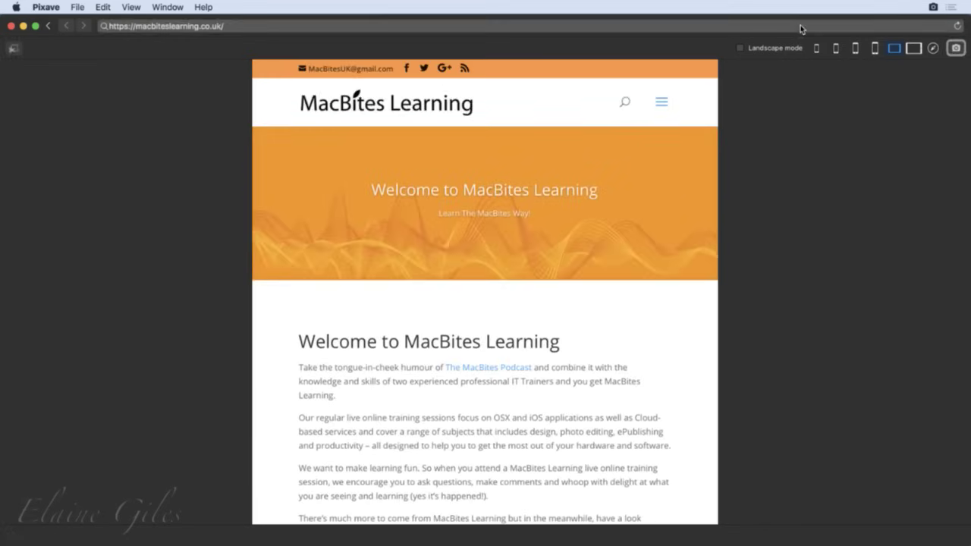
pyautogui.click(48, 27)
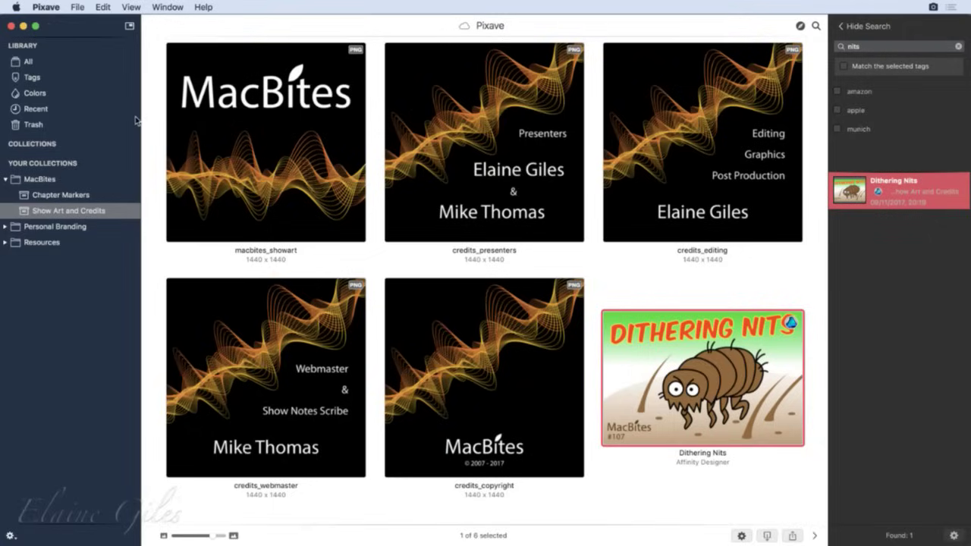
pyautogui.click(106, 63)
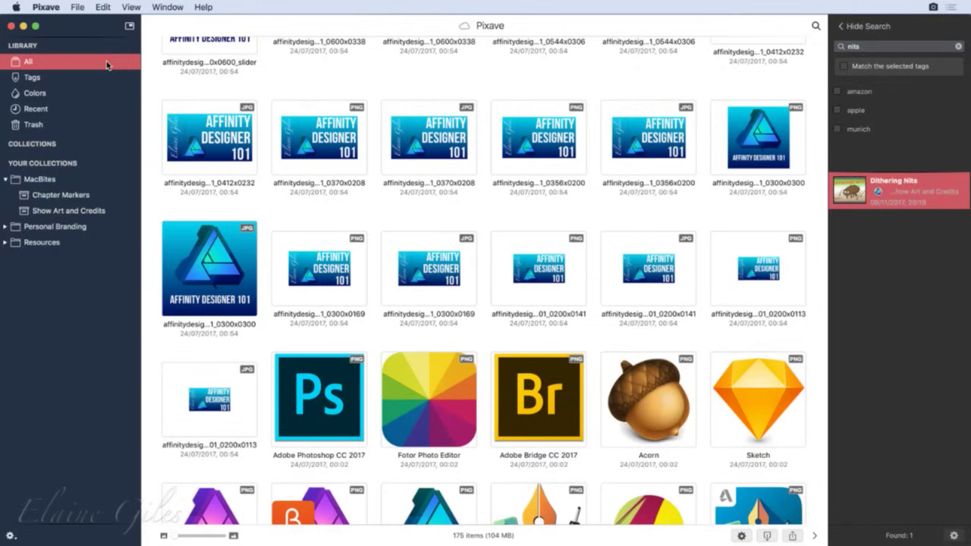
# Step: Review the General and Library preferences and close the preferences window
pyautogui.press('super+comma')
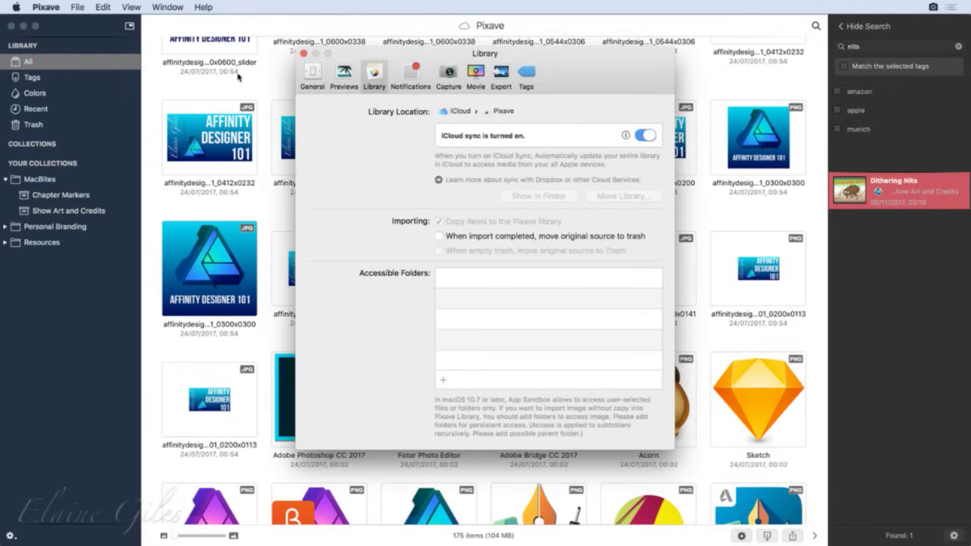
pyautogui.click(313, 73)
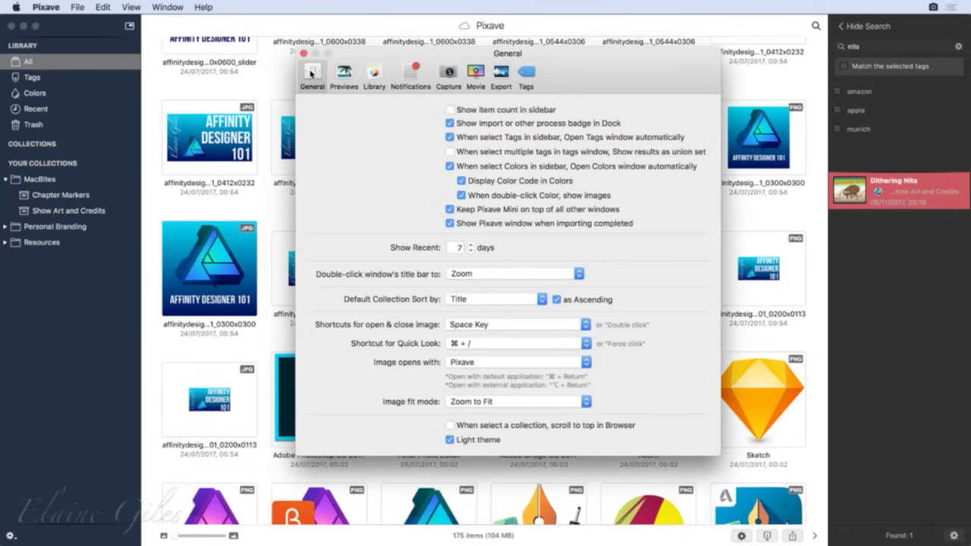
pyautogui.click(372, 74)
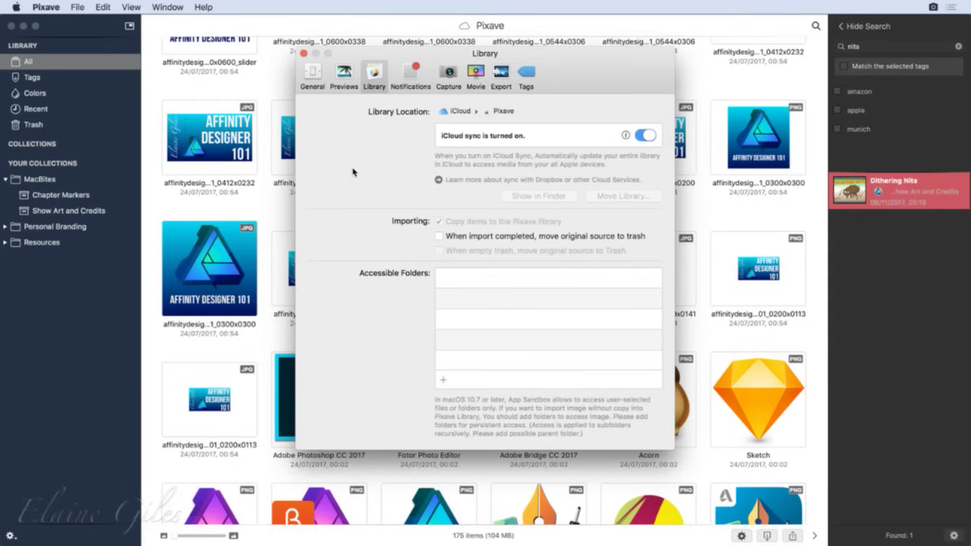
pyautogui.click(303, 53)
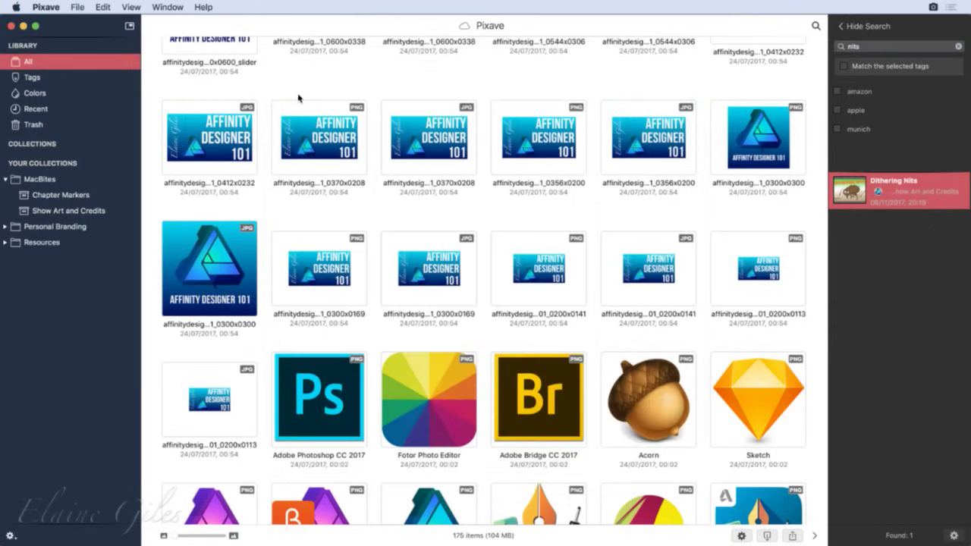
# Step: Switch to the iCloud library "Pixave for Mac Demo 1", closing the Finder window behind the library chooser
pyautogui.click(77, 7)
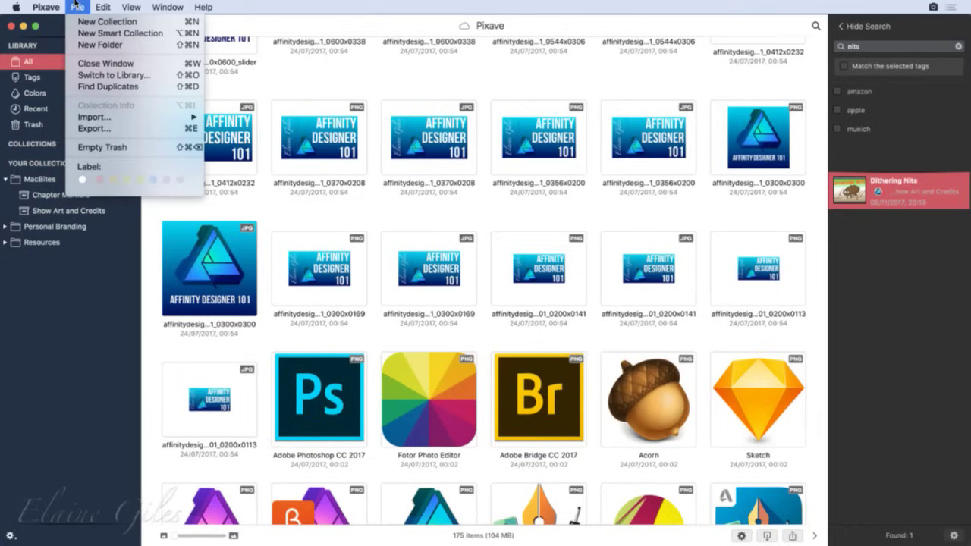
pyautogui.click(161, 77)
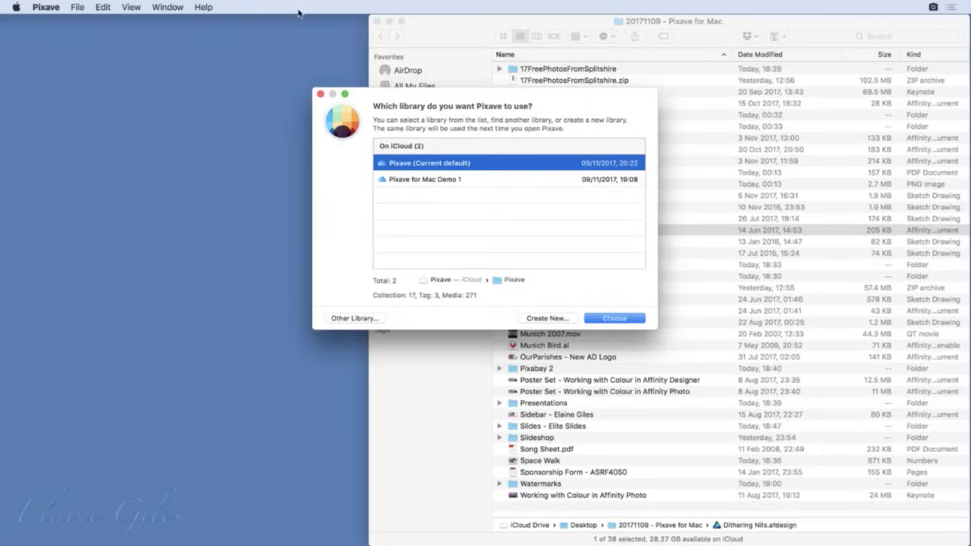
pyautogui.click(377, 21)
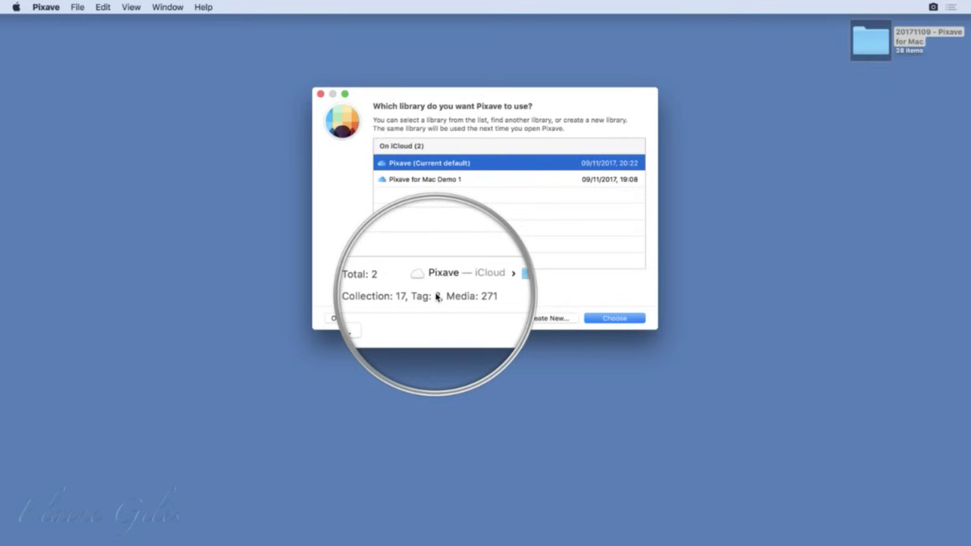
pyautogui.click(435, 179)
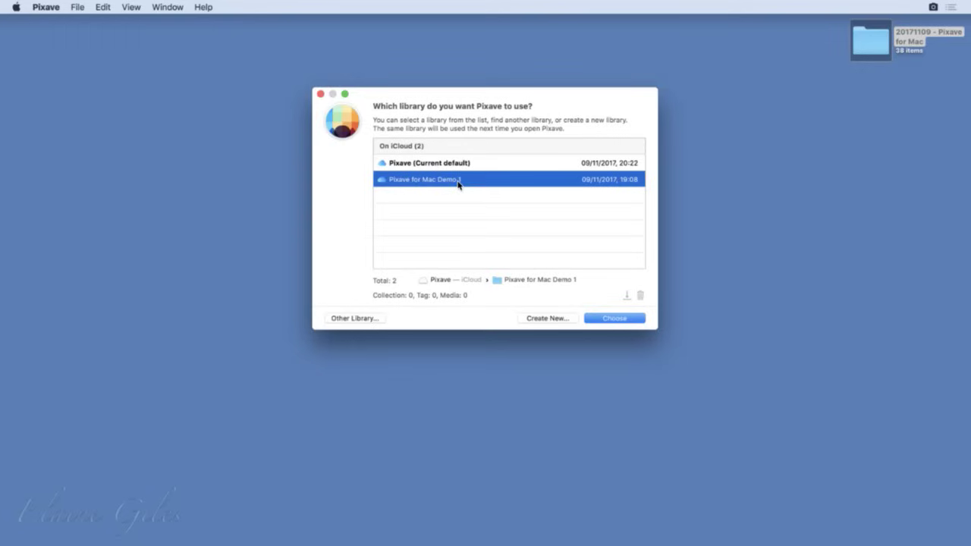
pyautogui.click(615, 319)
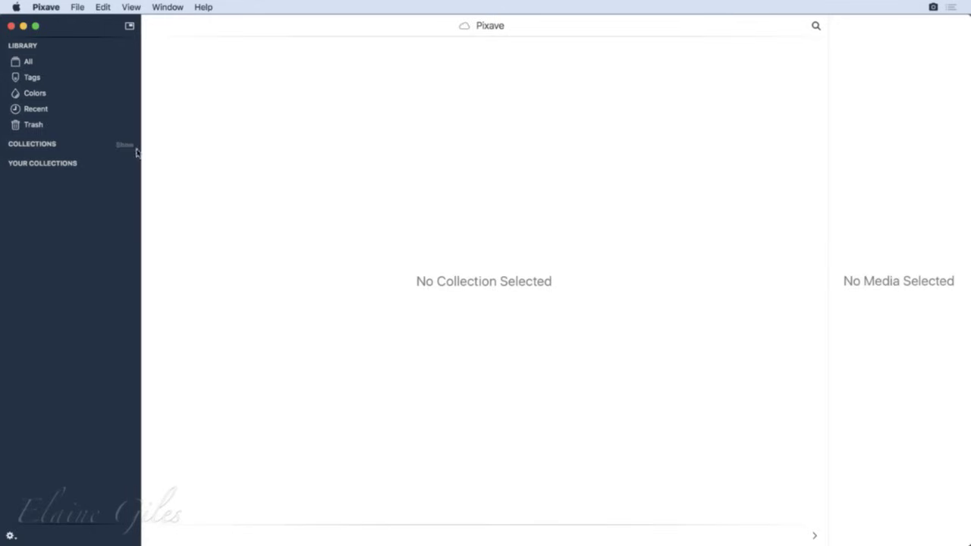
# Step: Reveal the built-in collections, look through Screen, Phone and Web, and hide the list again
pyautogui.click(122, 145)
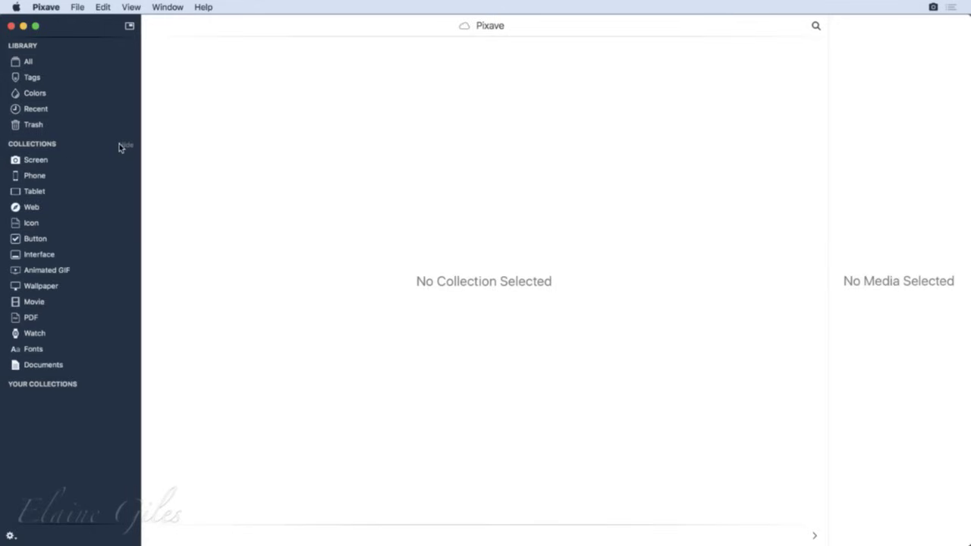
pyautogui.click(84, 160)
pyautogui.click(54, 180)
pyautogui.click(55, 205)
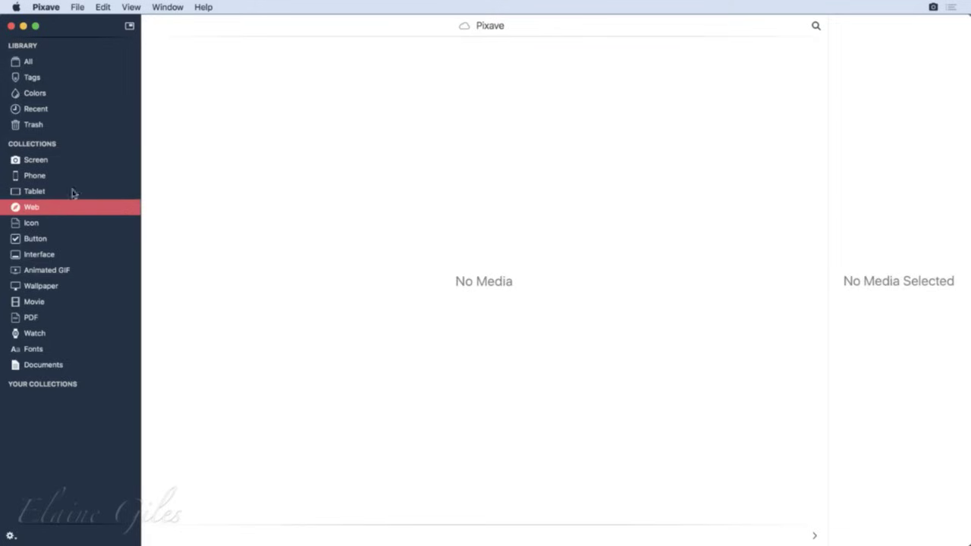
pyautogui.click(123, 145)
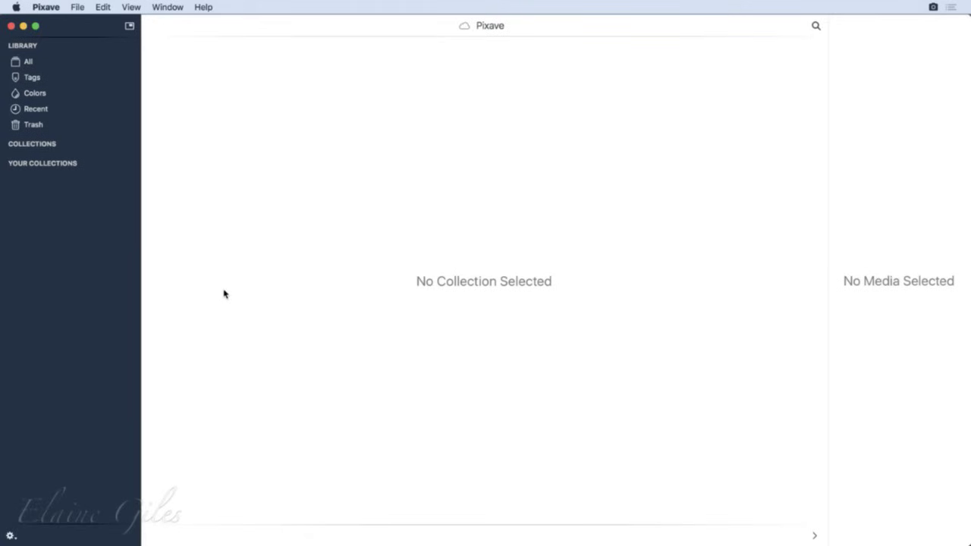
# Step: Display all library items, narrow the Pixave window to uncover the desktop, and open the "20171109 - Pixave for Mac" folder in Finder
pyautogui.click(49, 67)
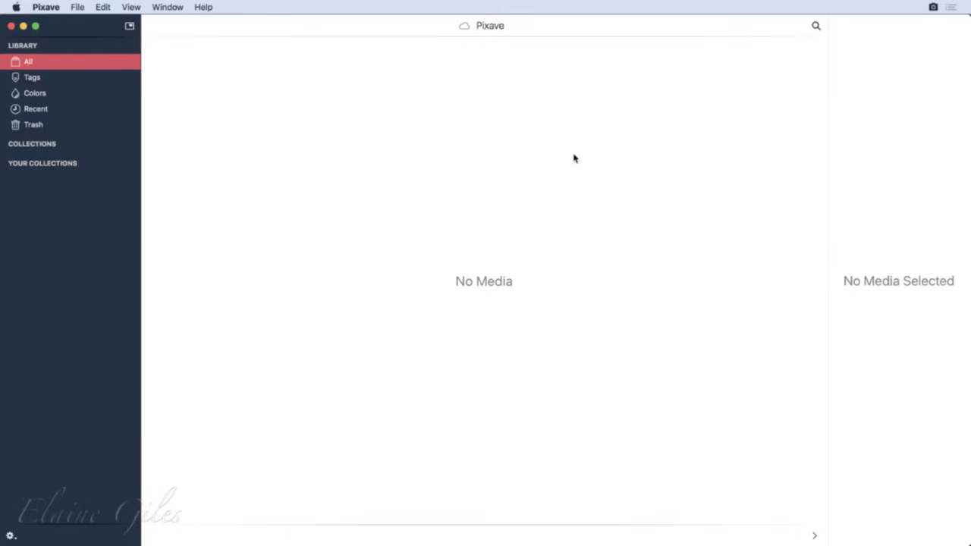
pyautogui.moveTo(967, 202); pyautogui.dragTo(593, 205)
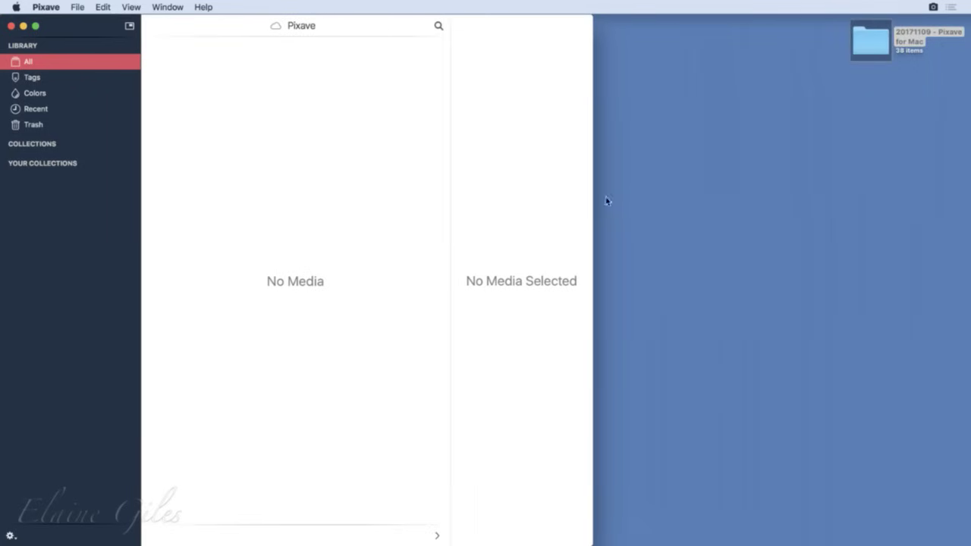
pyautogui.click(856, 39)
pyautogui.press('super+o')
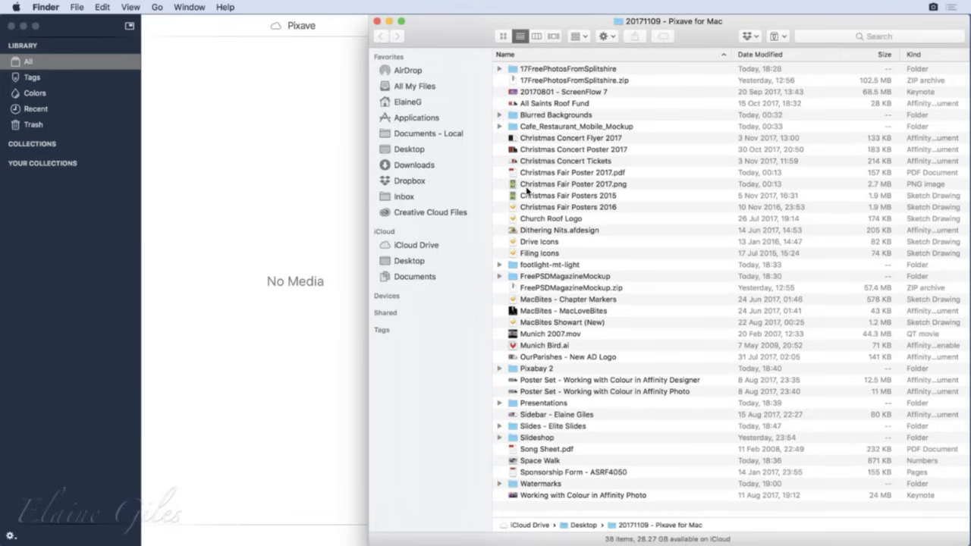
# Step: Try to add the "20170801 - ScreenFlow 7" Keynote file from Finder to the library's All view
pyautogui.scroll(-1, 558, 261)
pyautogui.scroll(-1, 565, 100)
pyautogui.moveTo(554, 95); pyautogui.dragTo(269, 110)
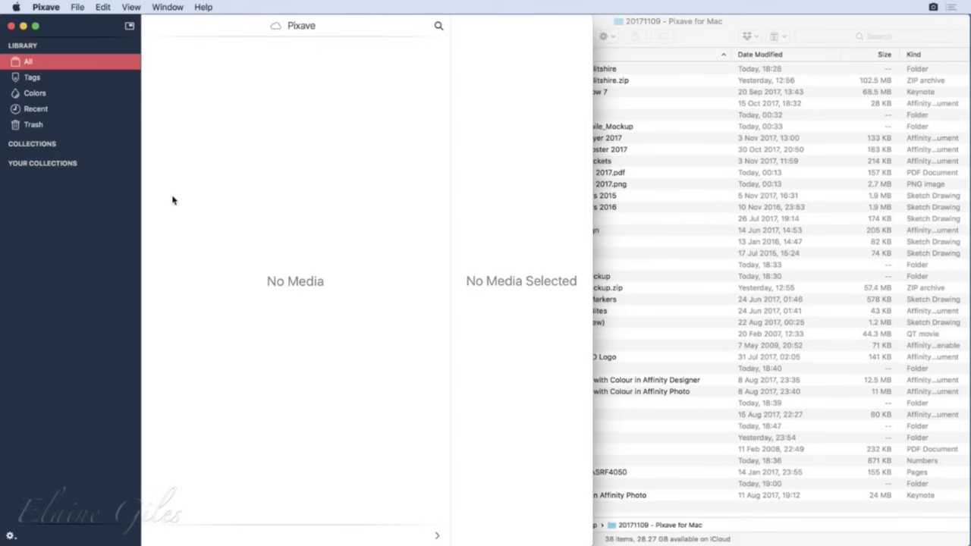
# Step: Create a new folder named "Presentations" under Your Collections
pyautogui.click(12, 536)
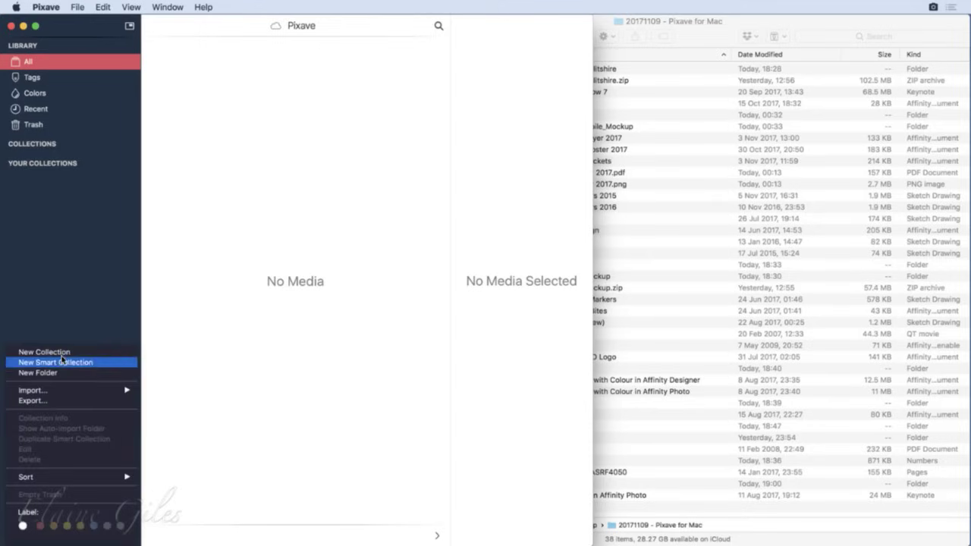
pyautogui.click(154, 394)
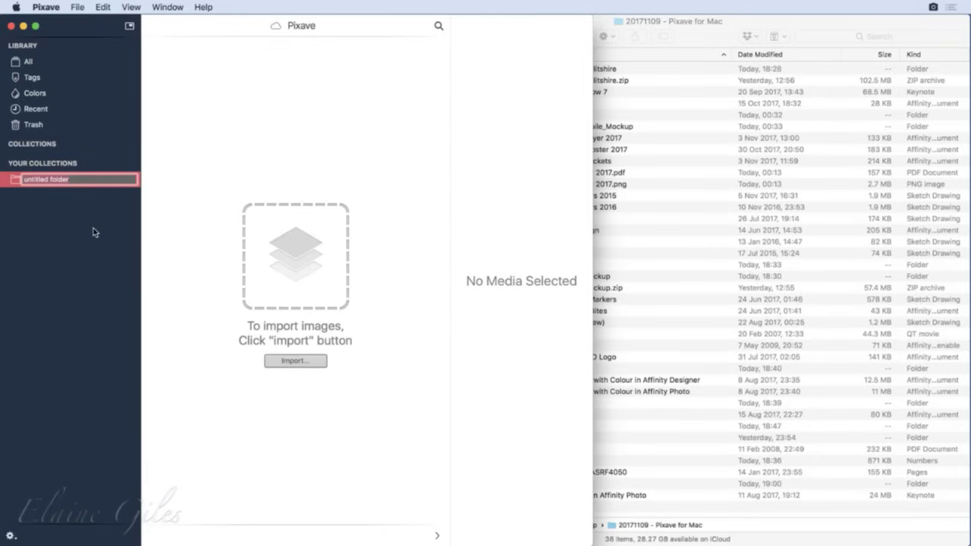
pyautogui.write('Presentations')
pyautogui.press('Return')
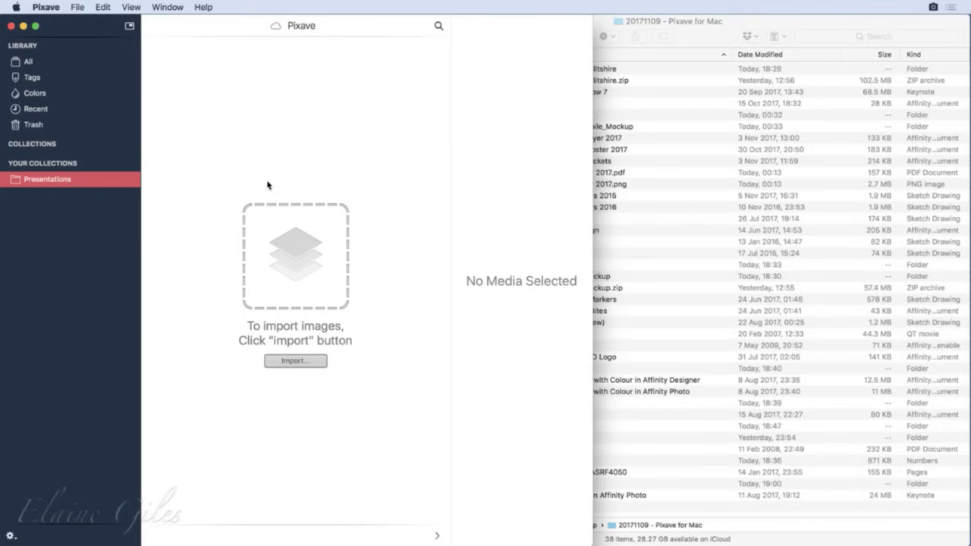
# Step: Add the "20170801 - ScreenFlow 7" Keynote file from Finder to the Presentations folder
pyautogui.click(689, 31)
pyautogui.moveTo(554, 92); pyautogui.dragTo(283, 262)
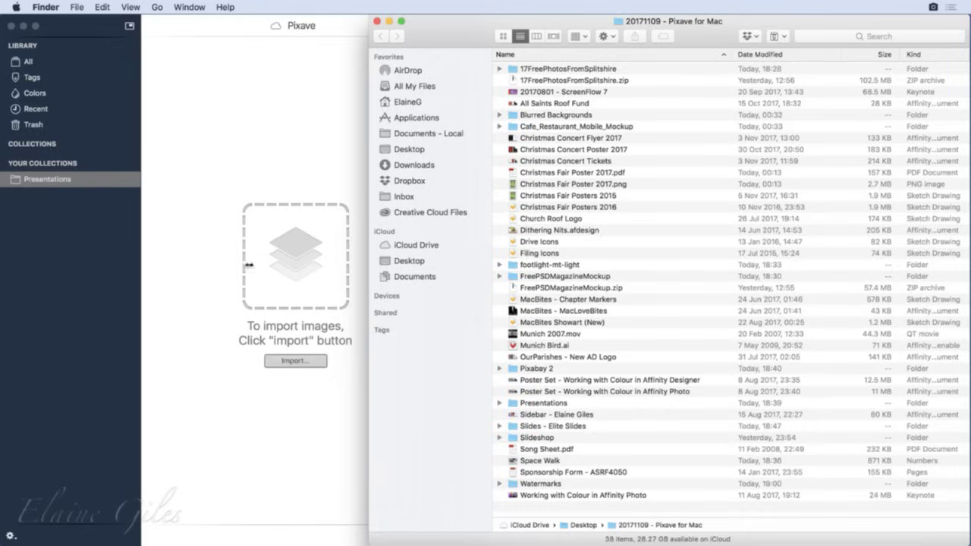
pyautogui.moveTo(554, 92); pyautogui.dragTo(81, 182)
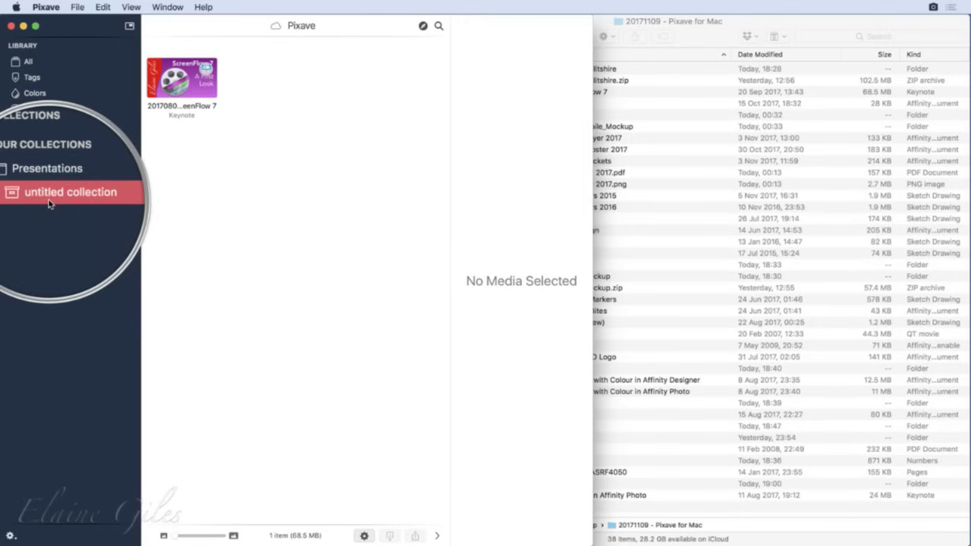
# Step: Add the "Working with Colour in Affinity Photo" Keynote file from Finder to the untitled collection inside Presentations
pyautogui.click(803, 24)
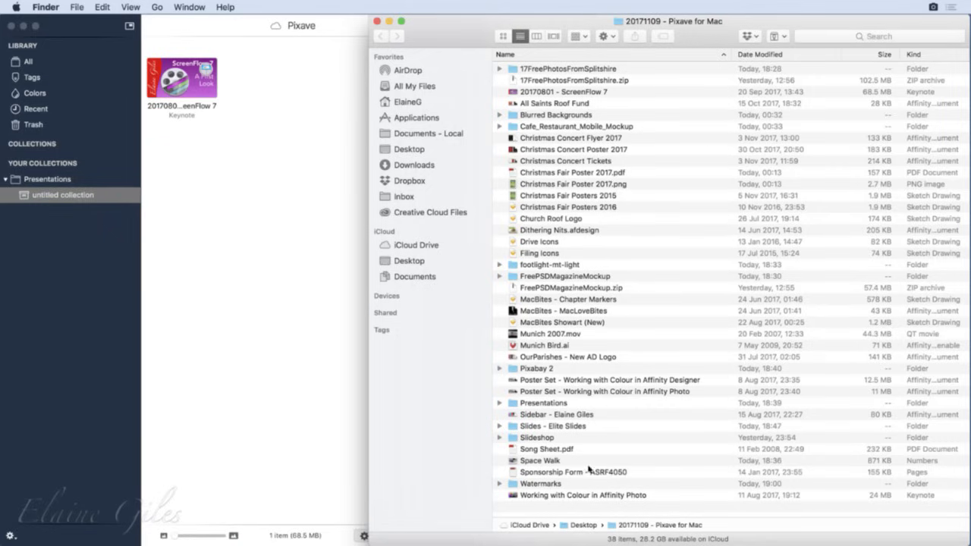
pyautogui.click(555, 497)
pyautogui.moveTo(556, 498); pyautogui.dragTo(278, 248)
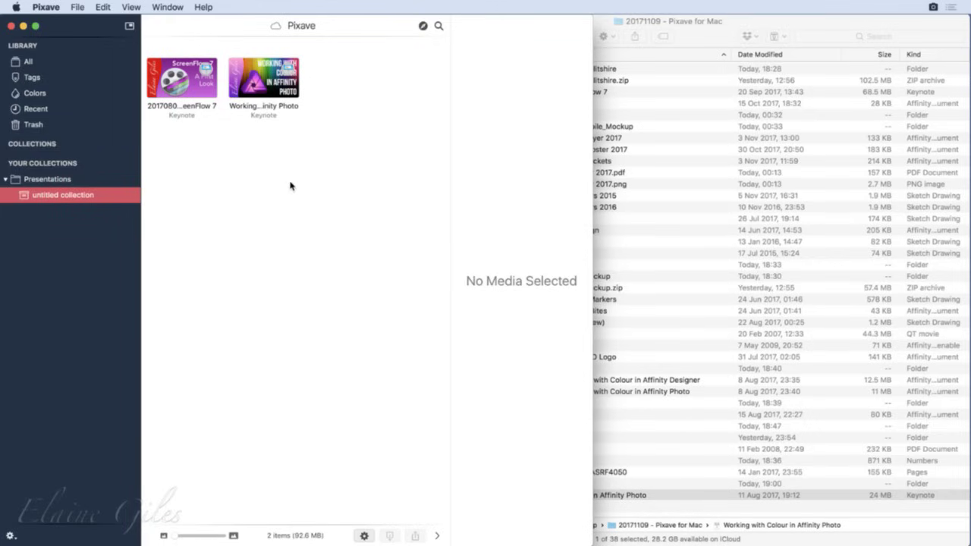
# Step: Rename the untitled collection inside Presentations as "Training"
pyautogui.click(50, 199)
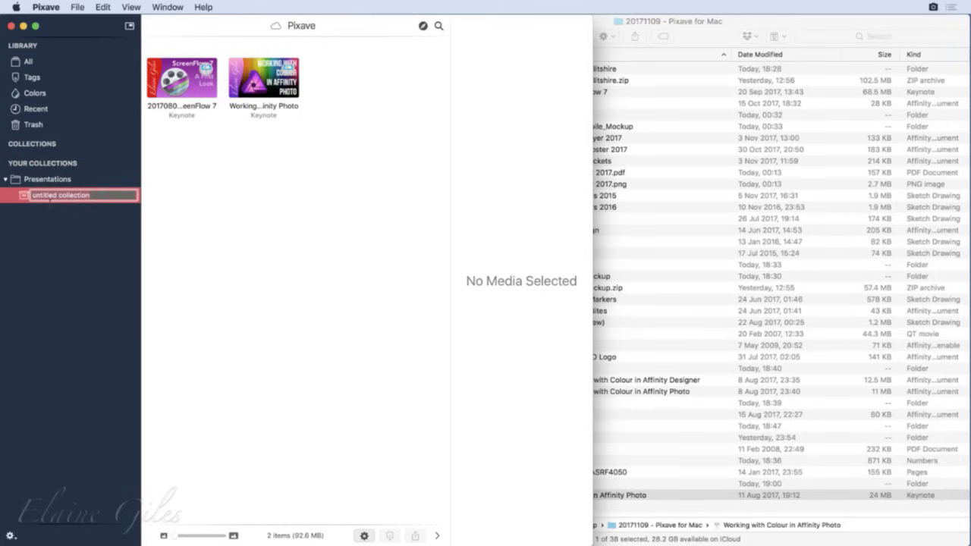
pyautogui.write('Training')
pyautogui.press('Return')
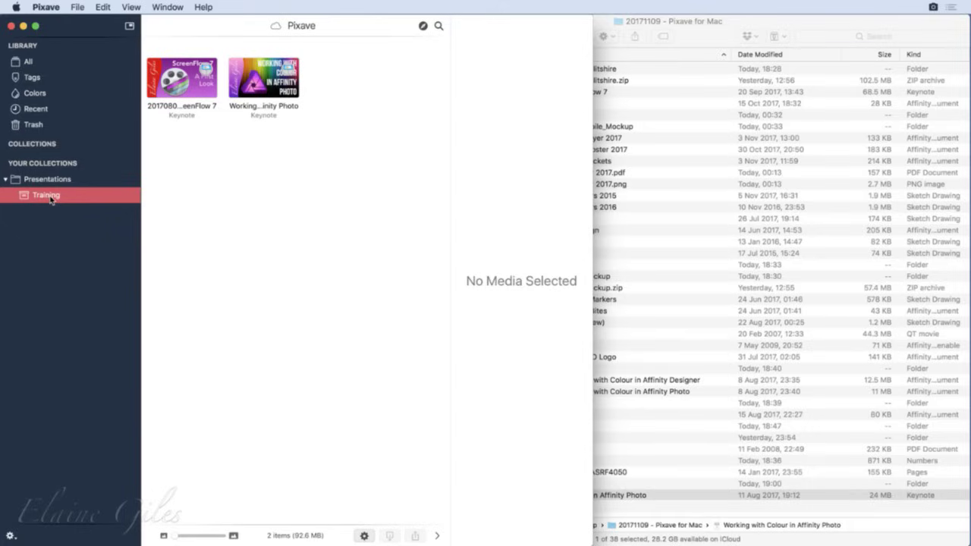
# Step: Deselect the Training collection and create a separate top-level folder named "MacBites"
pyautogui.click(38, 265)
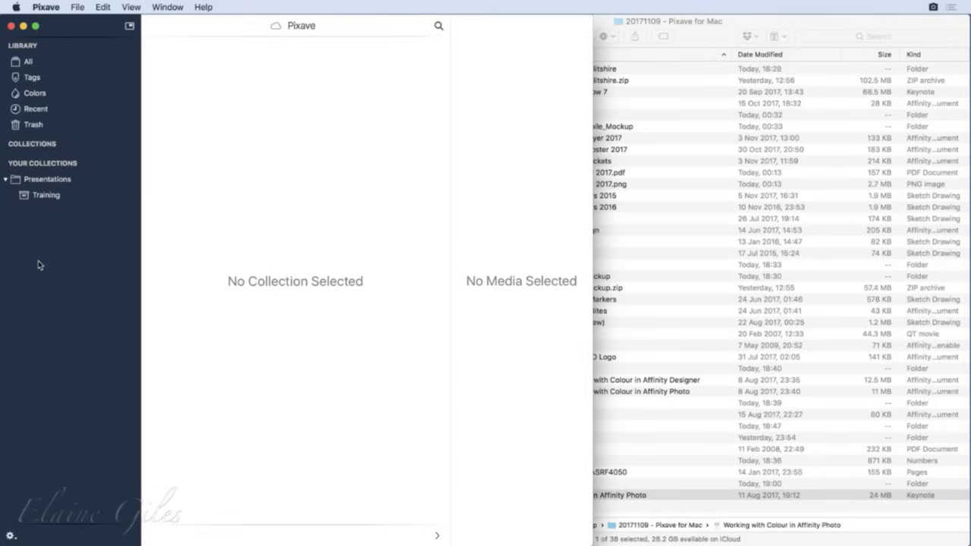
pyautogui.click(11, 537)
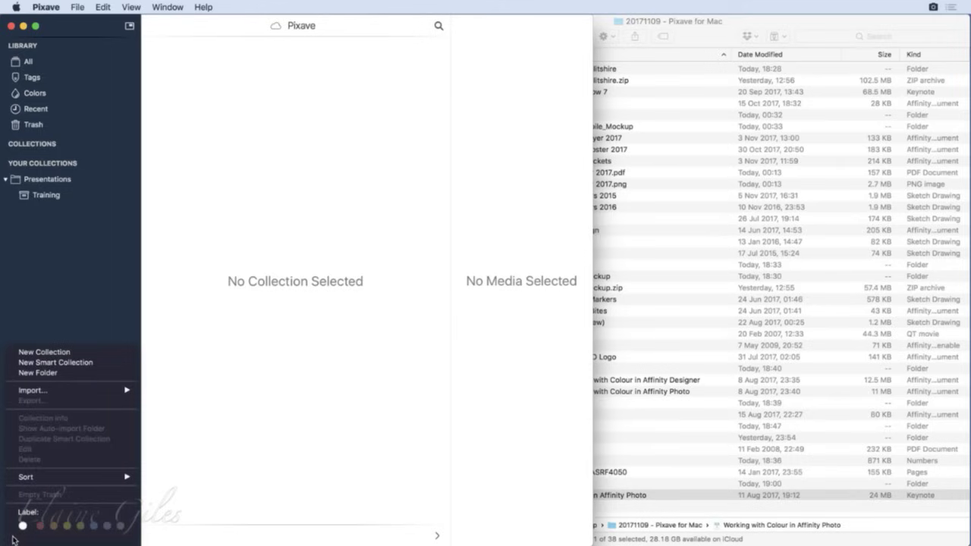
pyautogui.click(59, 373)
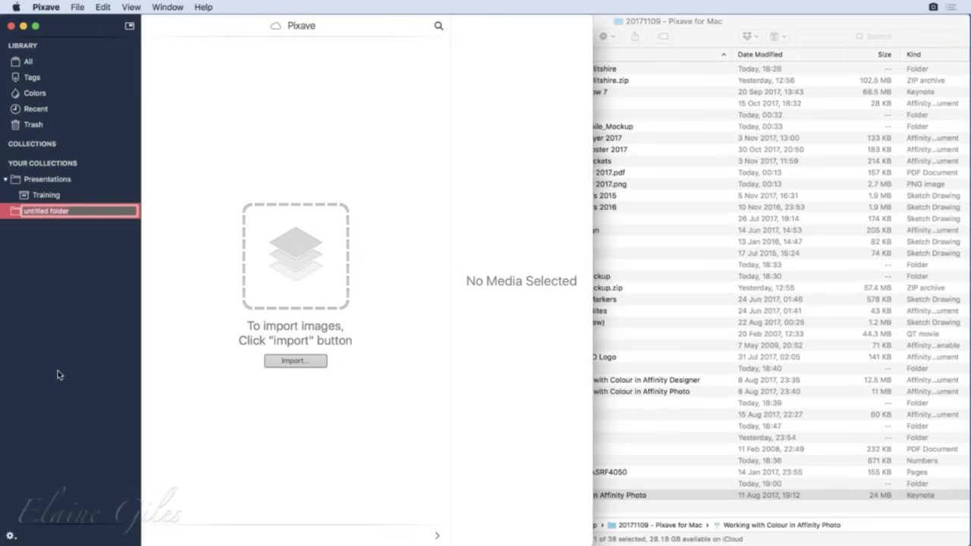
pyautogui.write('MacBites')
pyautogui.press('Return')
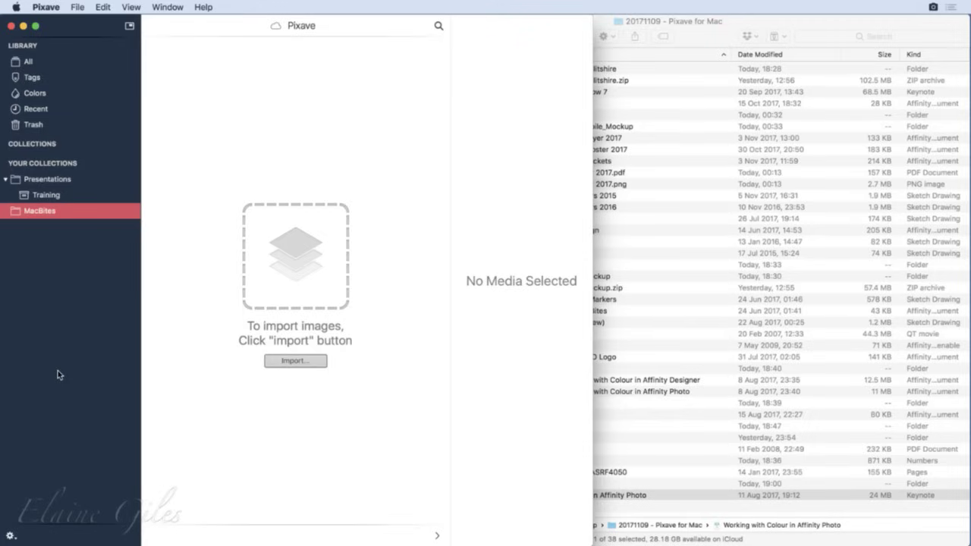
# Step: Return from Finder to Pixave and rename the MacBites folder as "Assets"
pyautogui.click(701, 34)
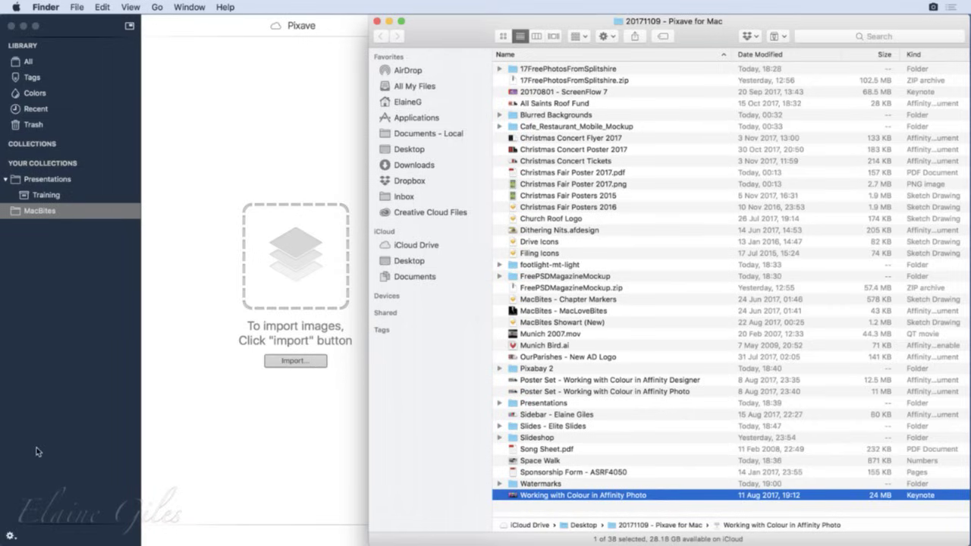
pyautogui.click(43, 213)
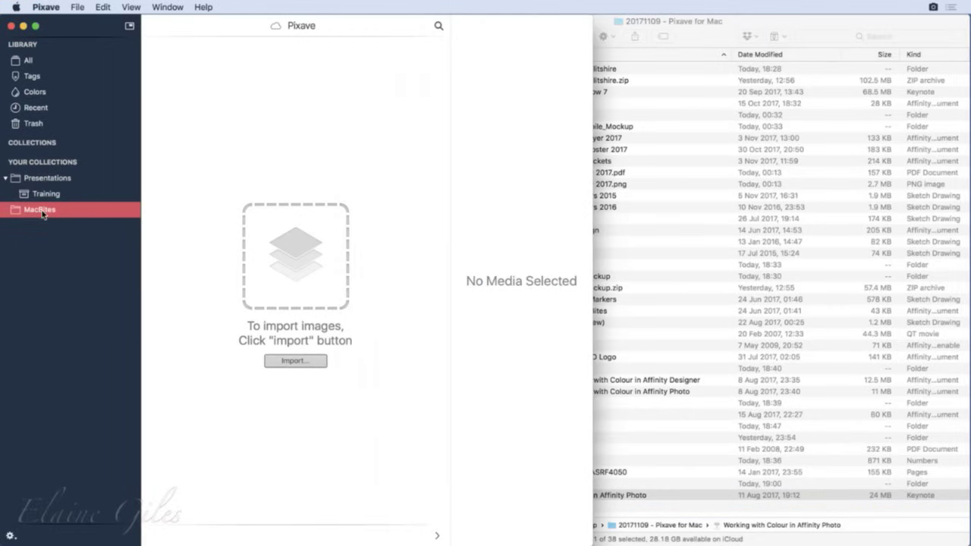
pyautogui.doubleClick(42, 213)
pyautogui.write('Assets')
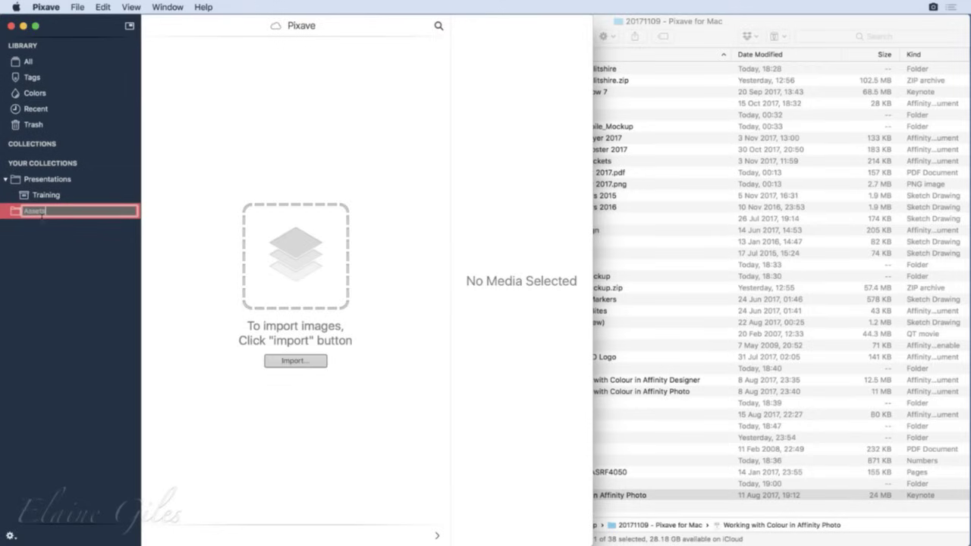
pyautogui.press('Return')
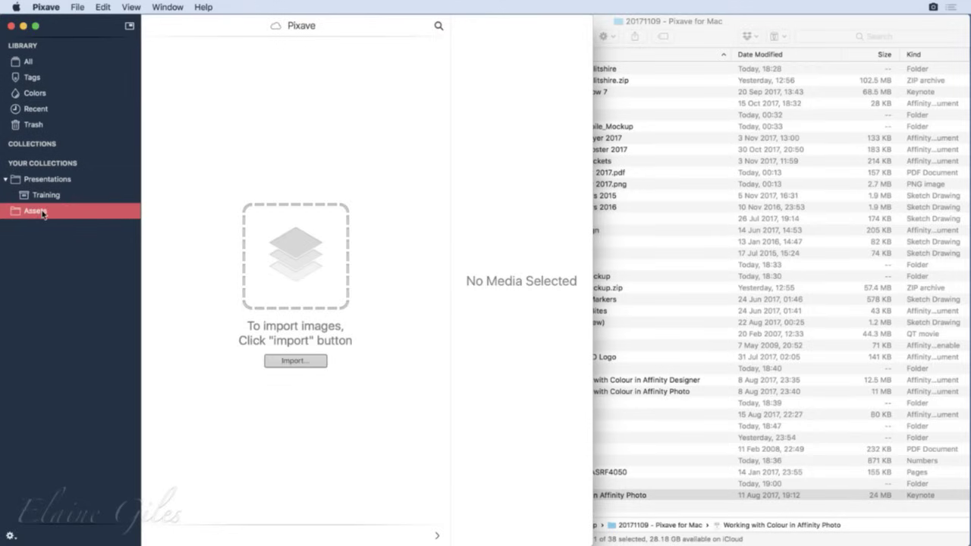
# Step: Create a collection named "Imported Assets" inside the Assets folder
pyautogui.click(13, 535)
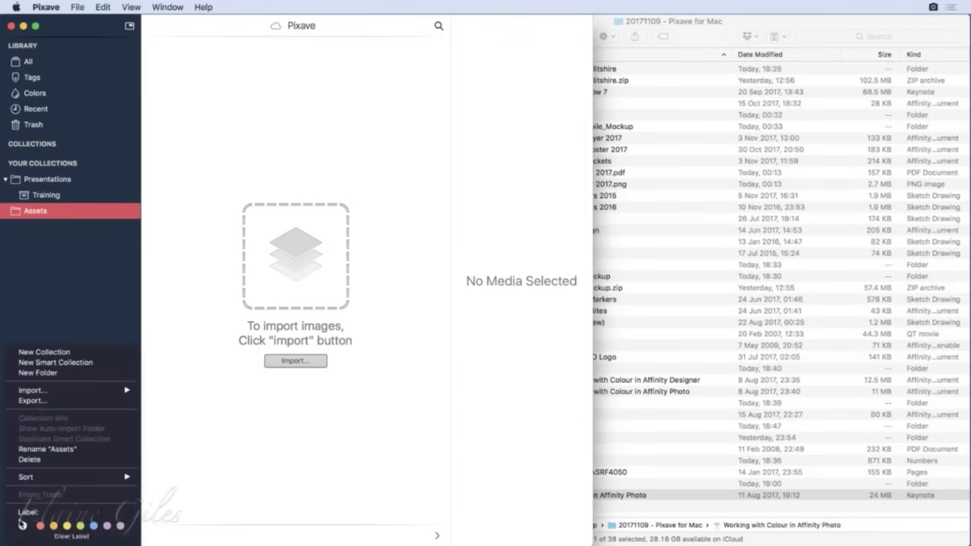
pyautogui.click(66, 353)
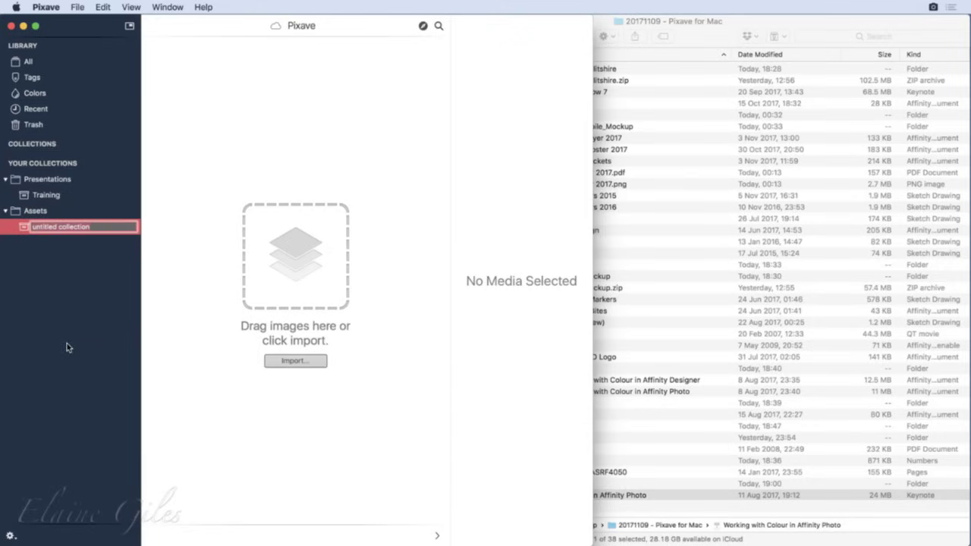
pyautogui.write('Imported Assets')
pyautogui.press('Return')
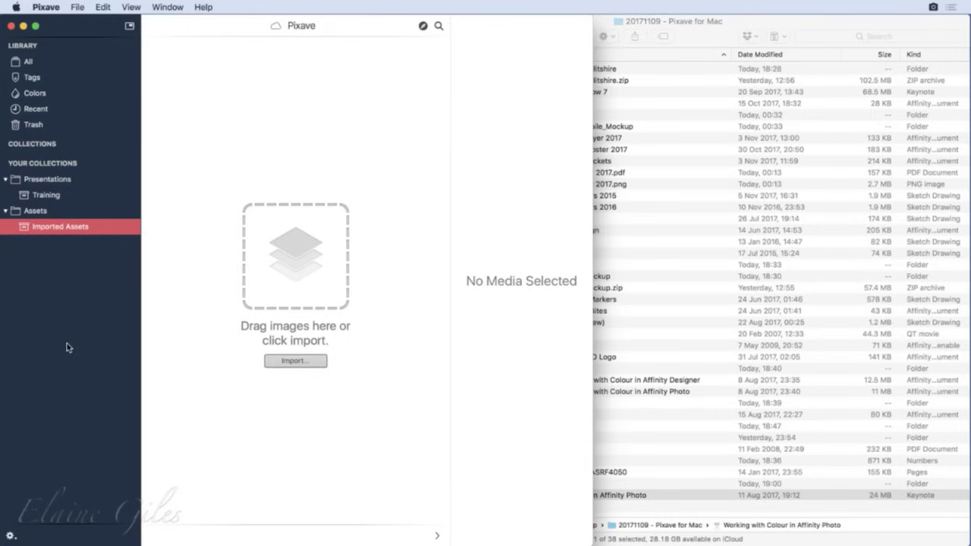
# Step: Add All Saints Roof Fund and the files from Christmas Concert Flyer 2017 through Filing Icons from Finder to the Imported Assets collection
pyautogui.click(714, 38)
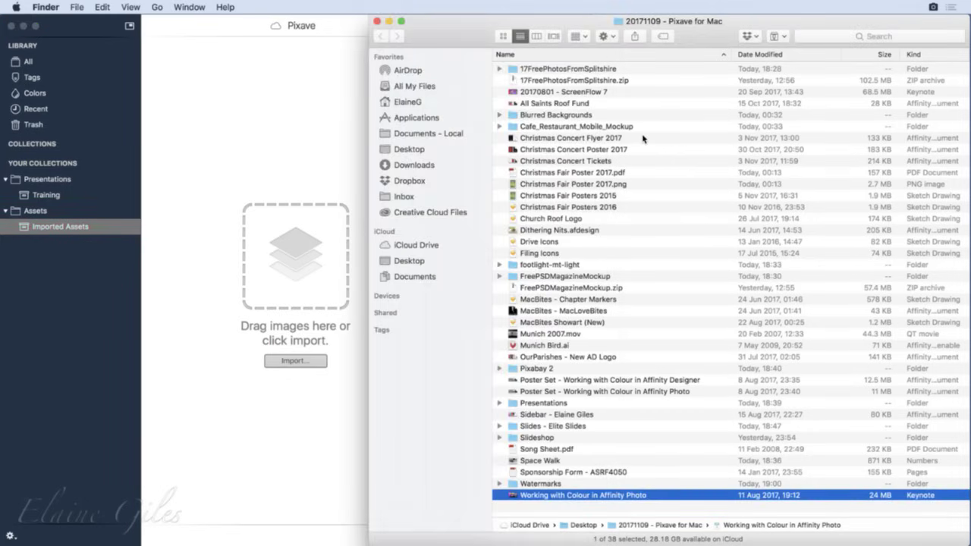
pyautogui.moveTo(643, 138); pyautogui.dragTo(618, 257)
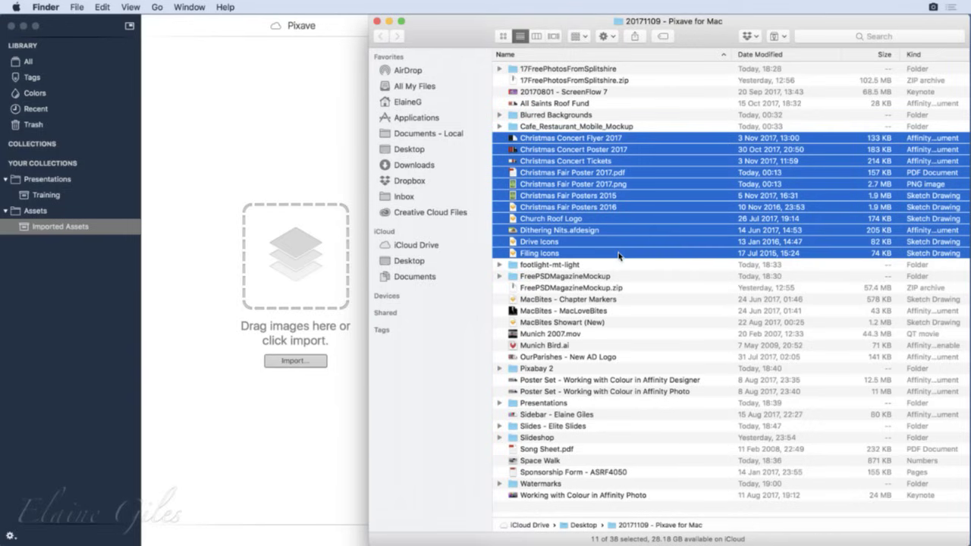
pyautogui.keyDown('super'); pyautogui.click(565, 104); pyautogui.keyUp('super')
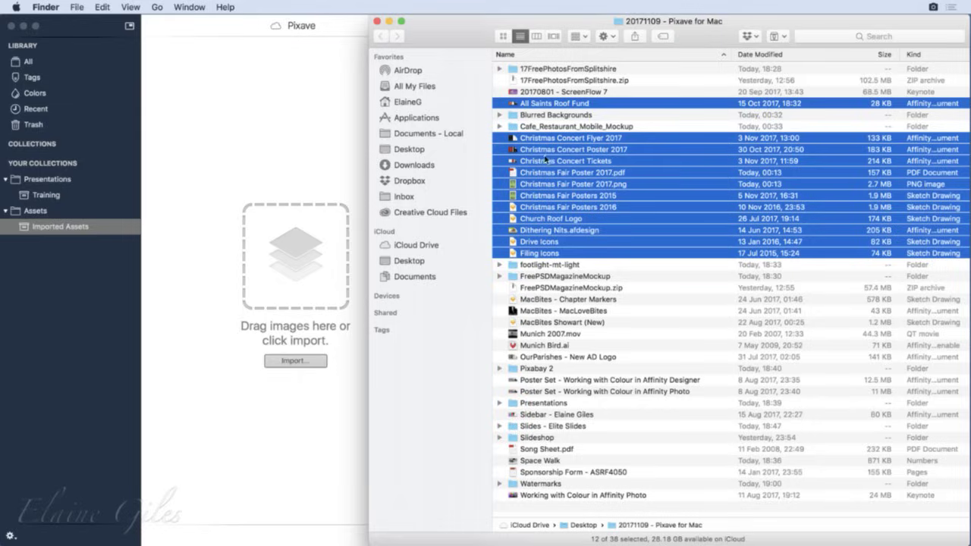
pyautogui.moveTo(554, 164); pyautogui.dragTo(295, 156)
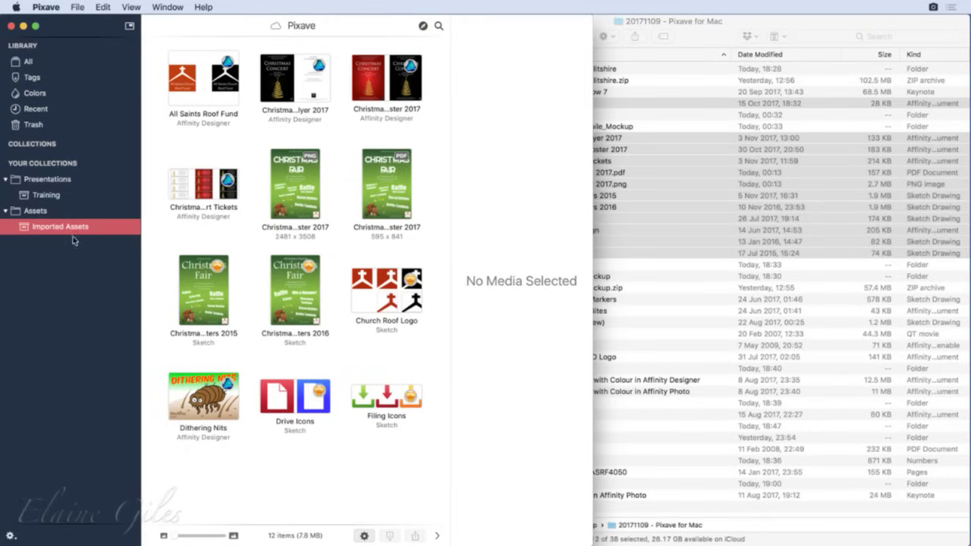
# Step: Create another collection inside the Assets folder and name it "New Collections"
pyautogui.click(11, 534)
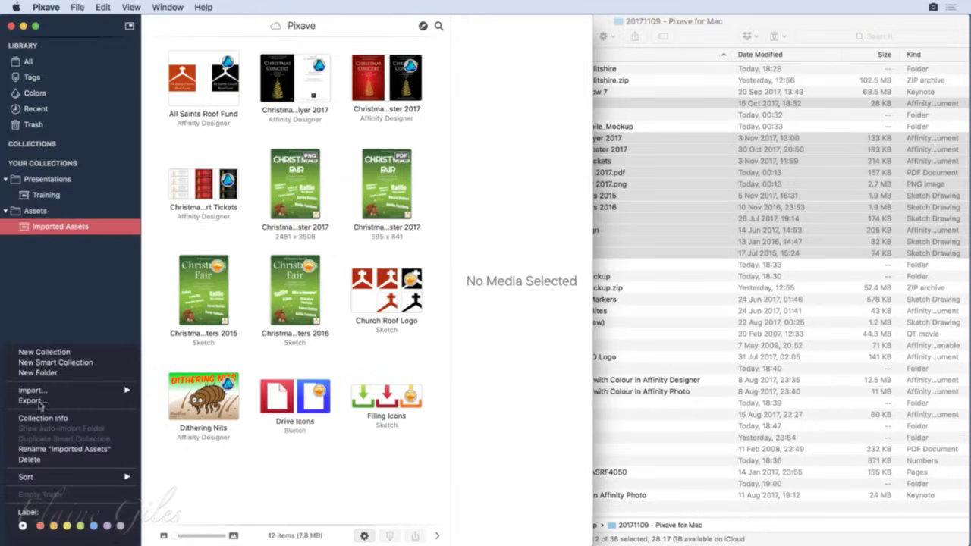
pyautogui.click(44, 353)
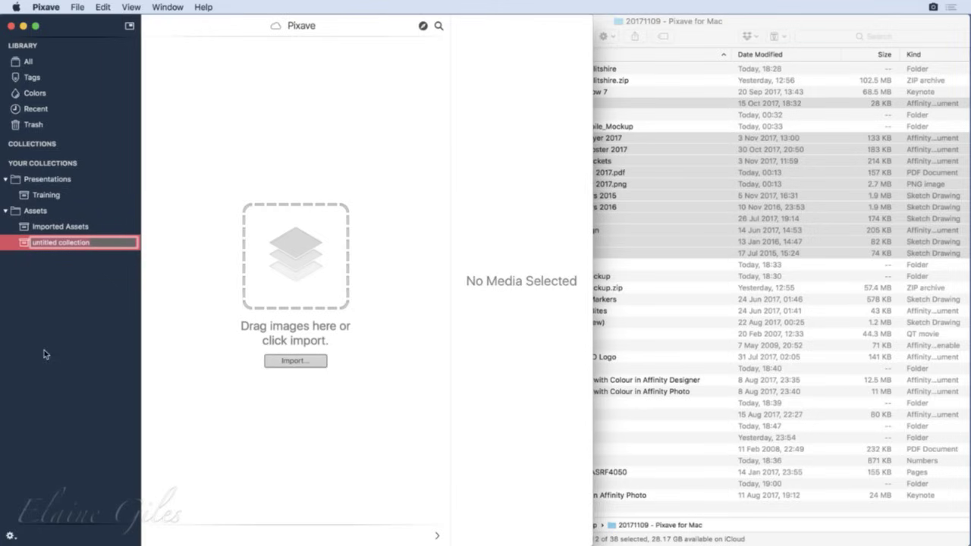
pyautogui.write('New Collections')
pyautogui.press('Return')
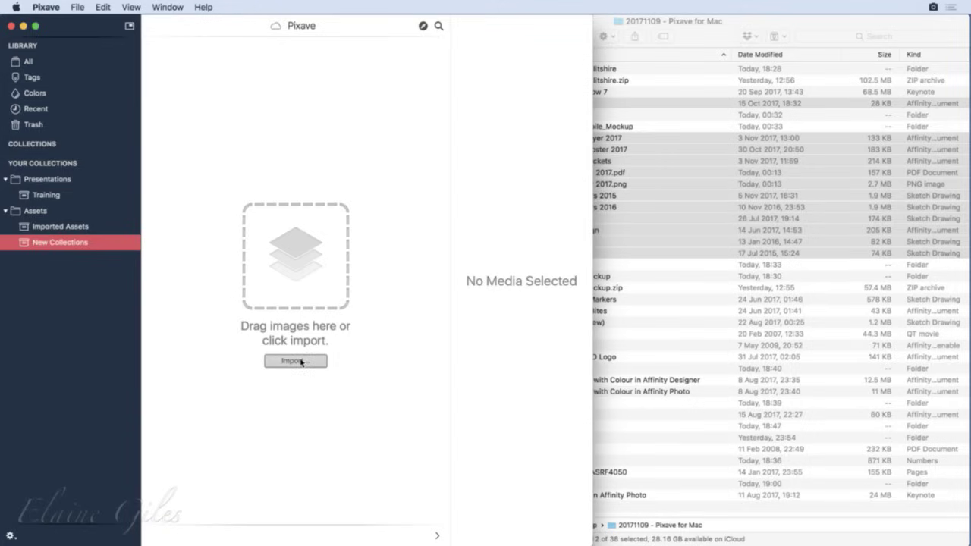
# Step: Add the "MacBites - Chapter Markers" Sketch file from Finder to the Imported Assets collection
pyautogui.click(83, 226)
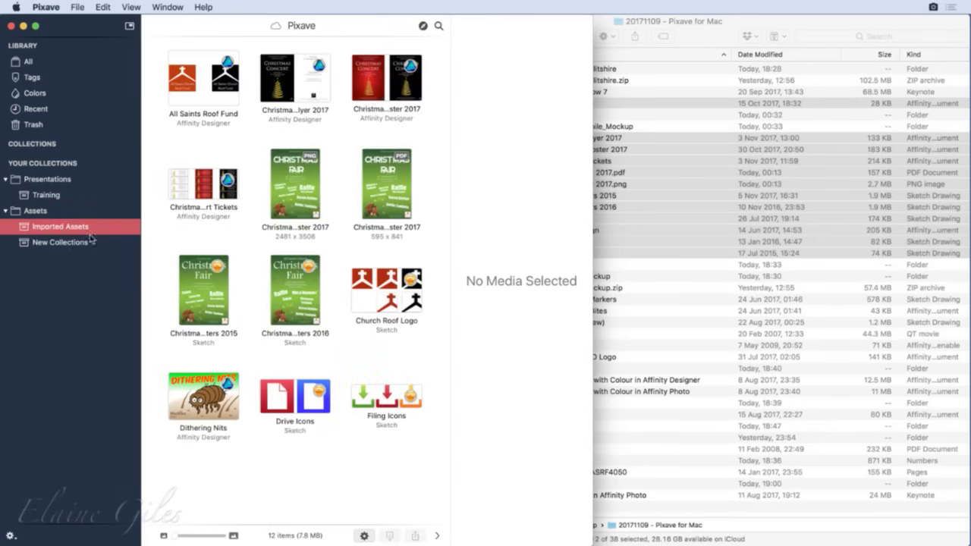
pyautogui.click(663, 334)
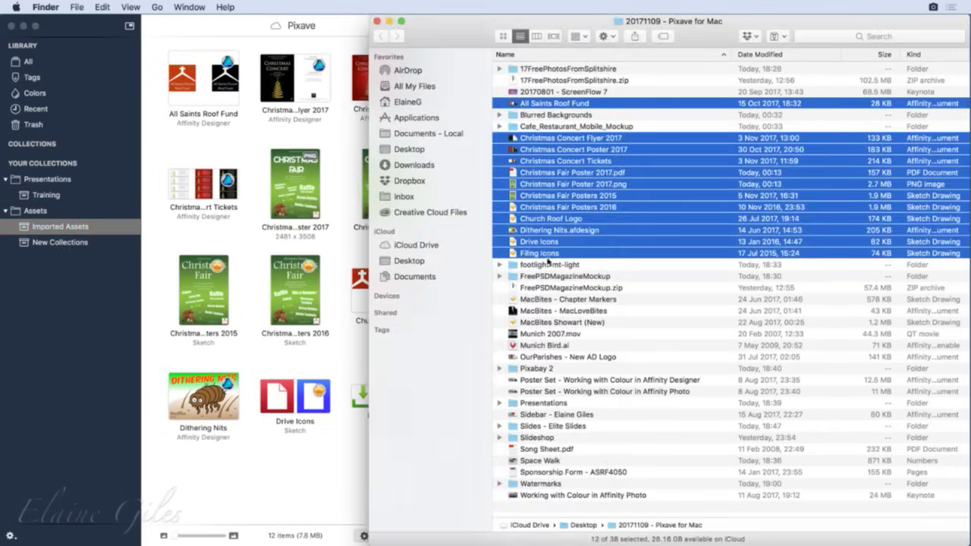
pyautogui.click(554, 301)
pyautogui.moveTo(554, 301); pyautogui.dragTo(293, 476)
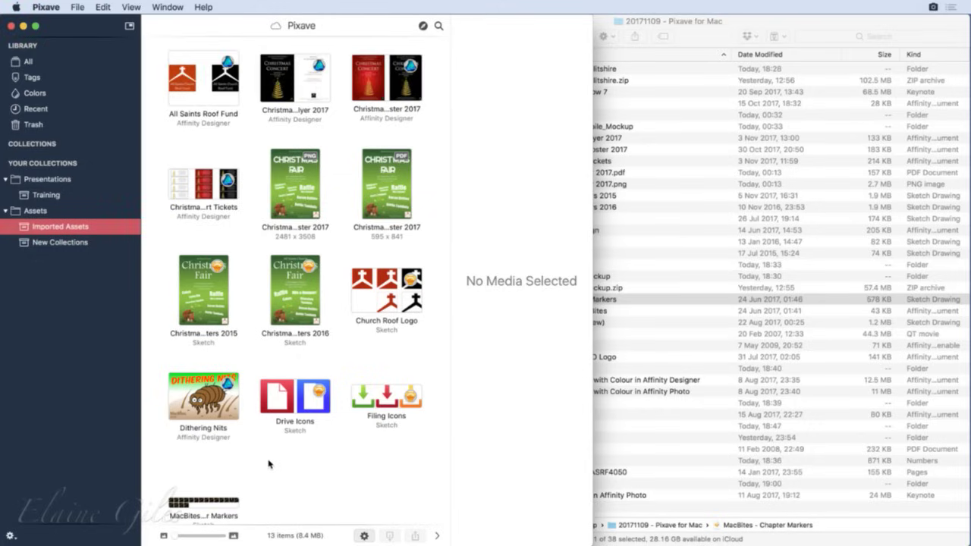
pyautogui.scroll(-2, 259, 480)
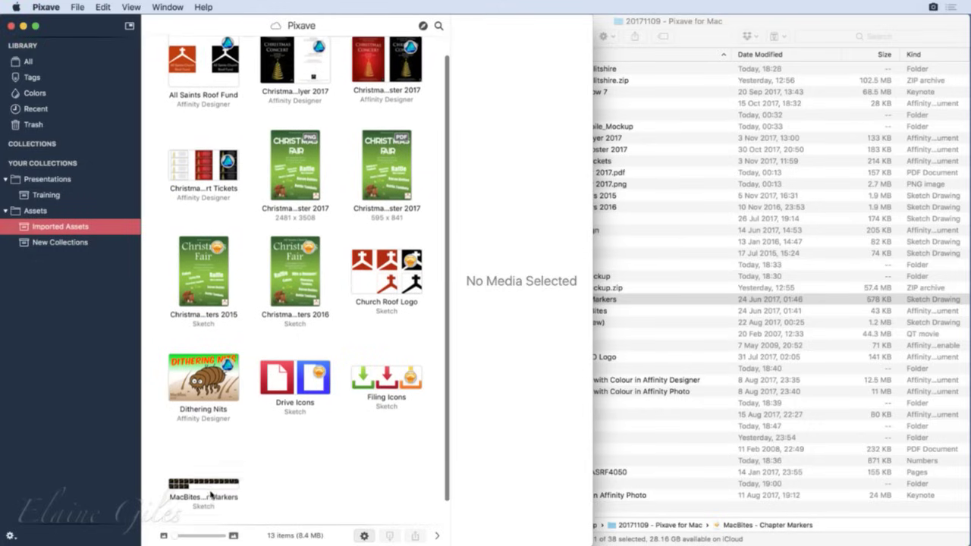
# Step: Import the files from MacBites - MacLoveBites through OurParishes - New AD Logo in the 20171109 - Pixave for Mac folder into New Collections
pyautogui.click(76, 246)
pyautogui.click(301, 362)
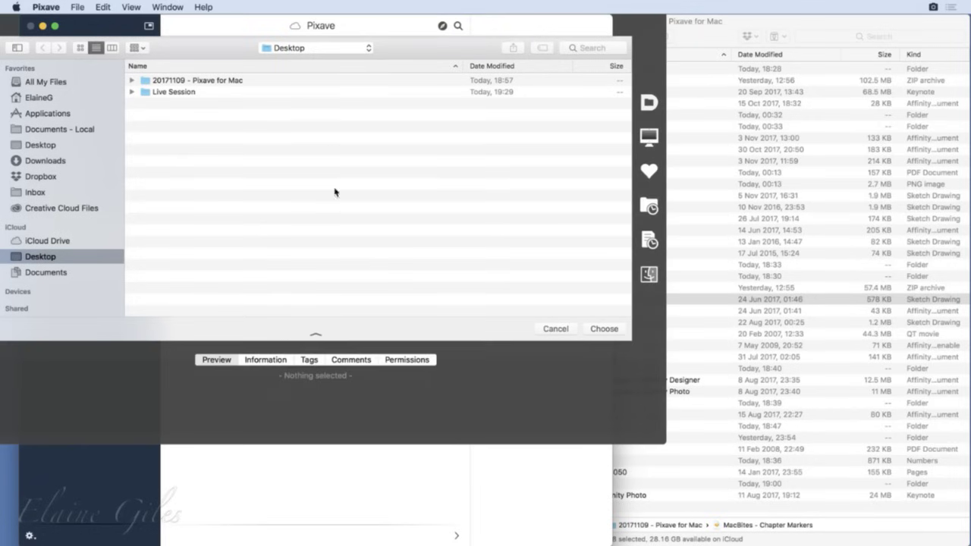
pyautogui.doubleClick(219, 80)
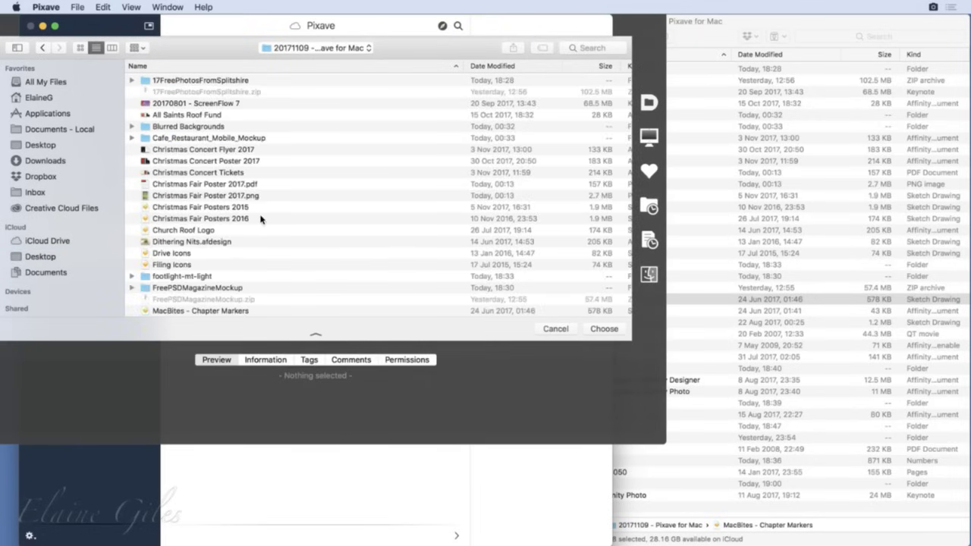
pyautogui.scroll(-5, 271, 223)
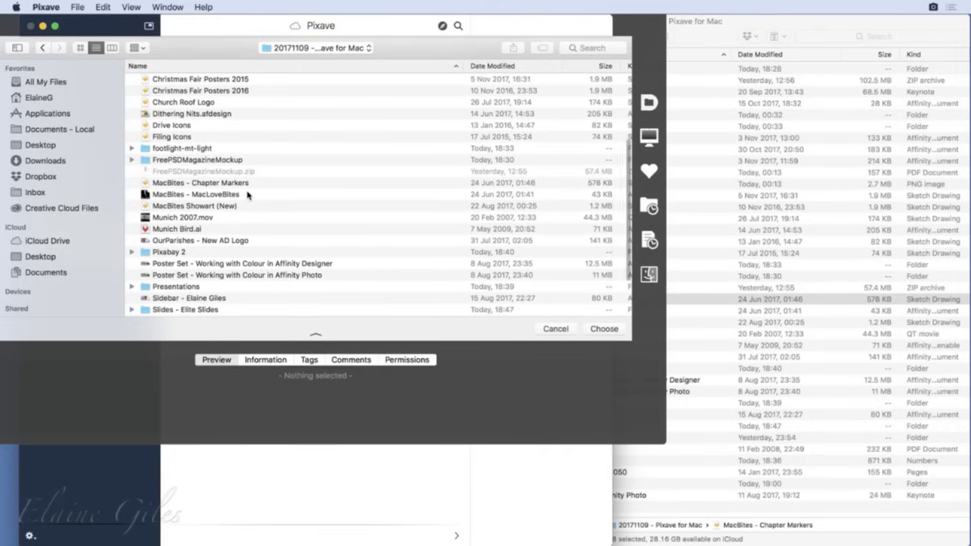
pyautogui.click(248, 194)
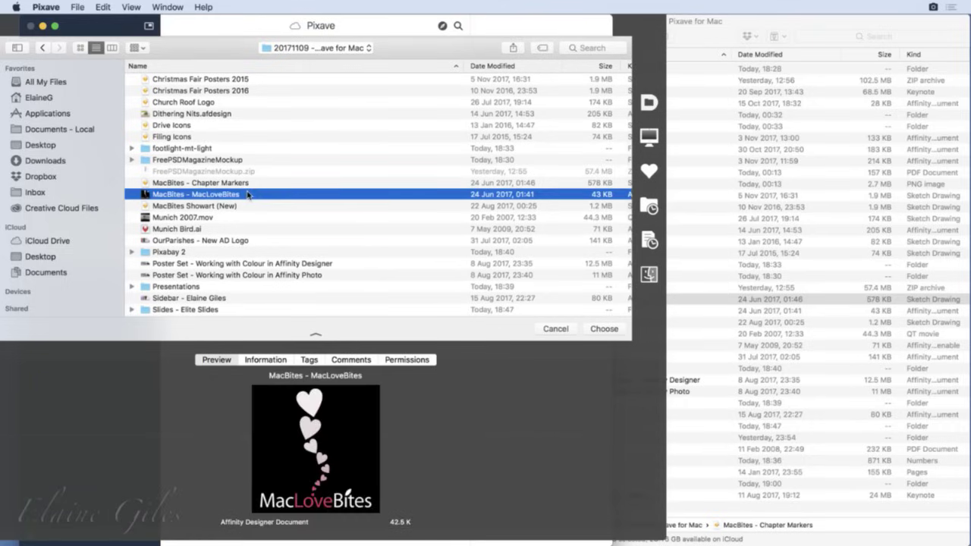
pyautogui.keyDown('shift'); pyautogui.click(208, 243); pyautogui.keyUp('shift')
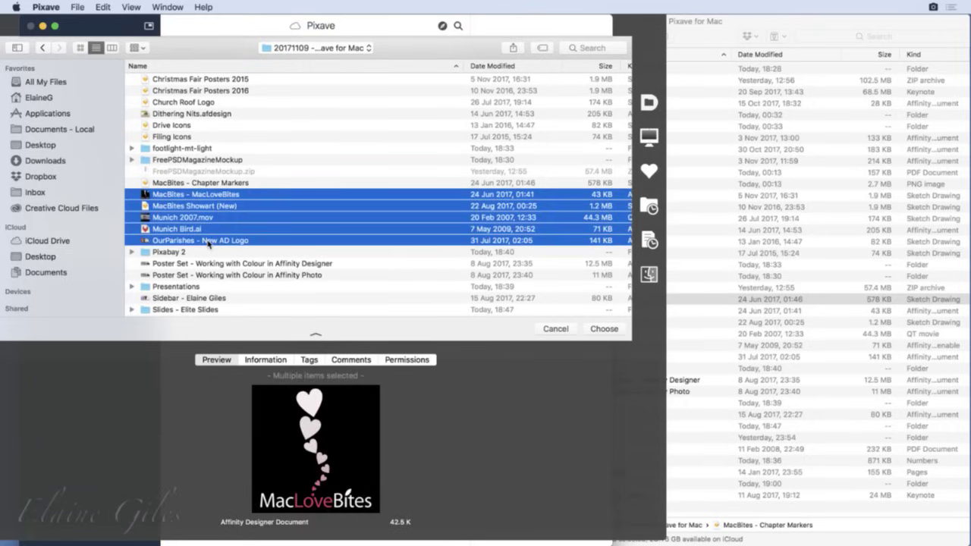
pyautogui.click(607, 328)
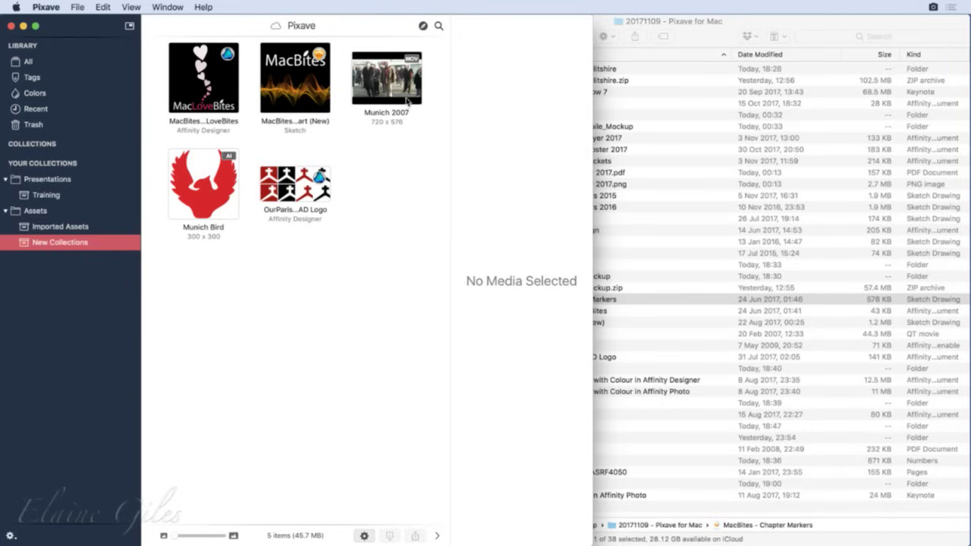
# Step: Add both Poster Set files, the Sidebar, Song Sheet, Space Walk, Sponsorship Form and Affinity Photo Keynote from Finder to New Collections, declining the duplicate import
pyautogui.click(702, 36)
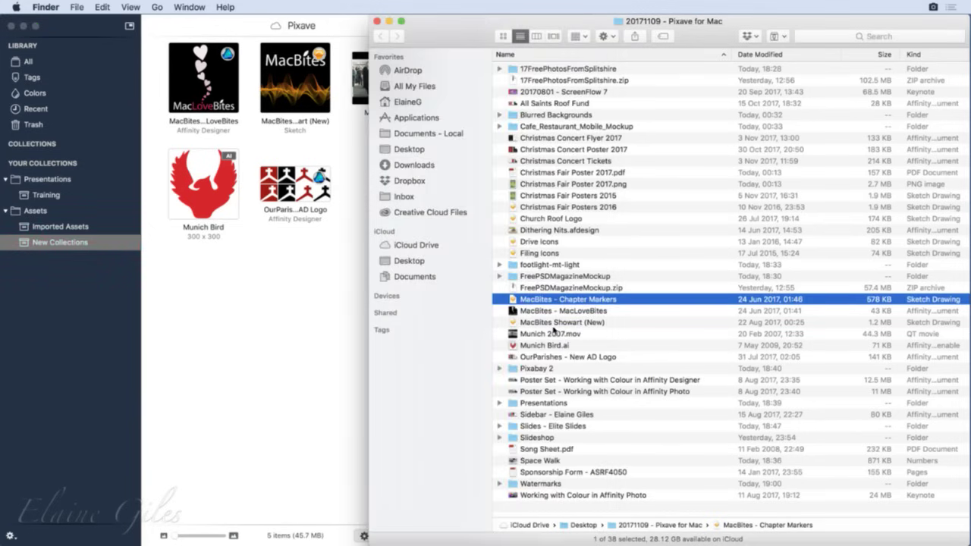
pyautogui.click(553, 357)
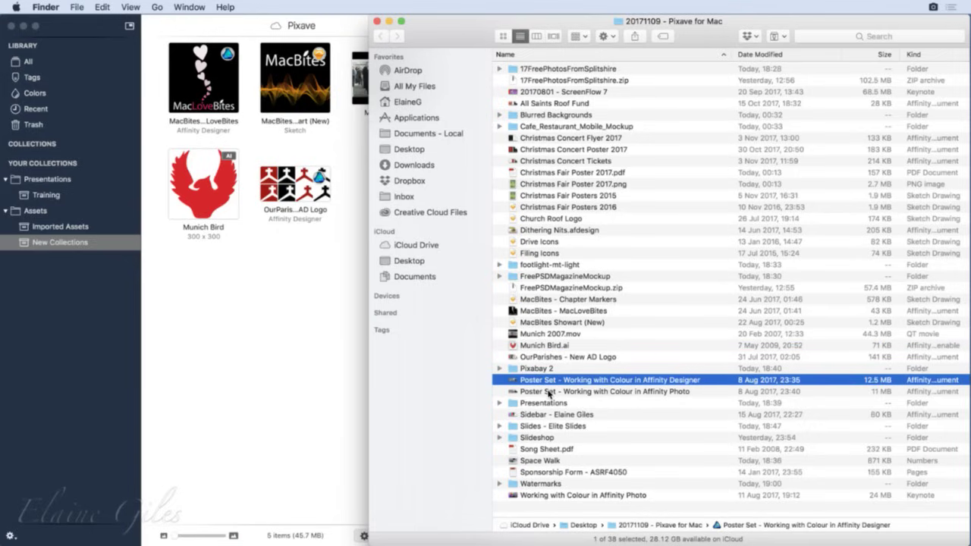
pyautogui.keyDown('super'); pyautogui.click(549, 391); pyautogui.keyUp('super')
pyautogui.keyDown('super'); pyautogui.click(542, 415); pyautogui.keyUp('super')
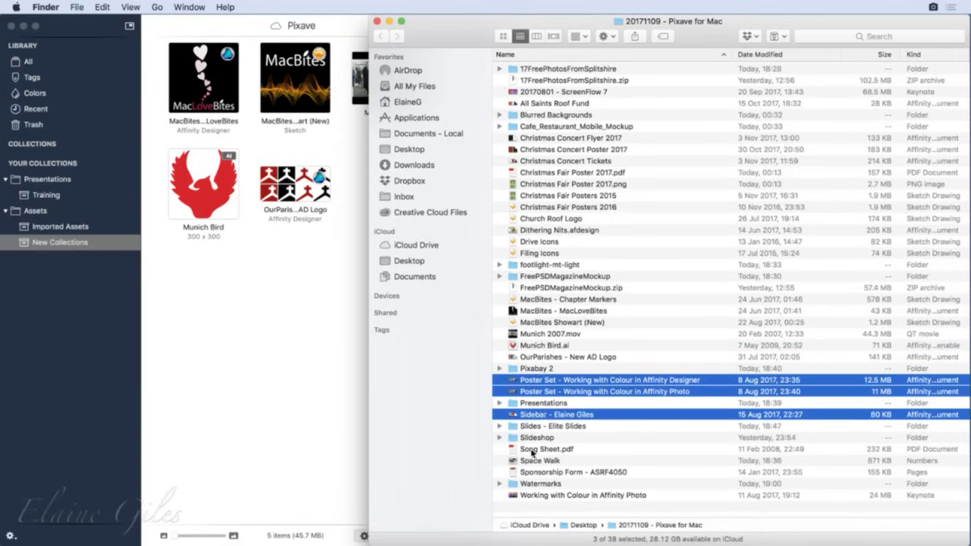
pyautogui.keyDown('super'); pyautogui.click(535, 450); pyautogui.keyUp('super')
pyautogui.keyDown('super'); pyautogui.click(533, 461); pyautogui.keyUp('super')
pyautogui.keyDown('super'); pyautogui.click(535, 472); pyautogui.keyUp('super')
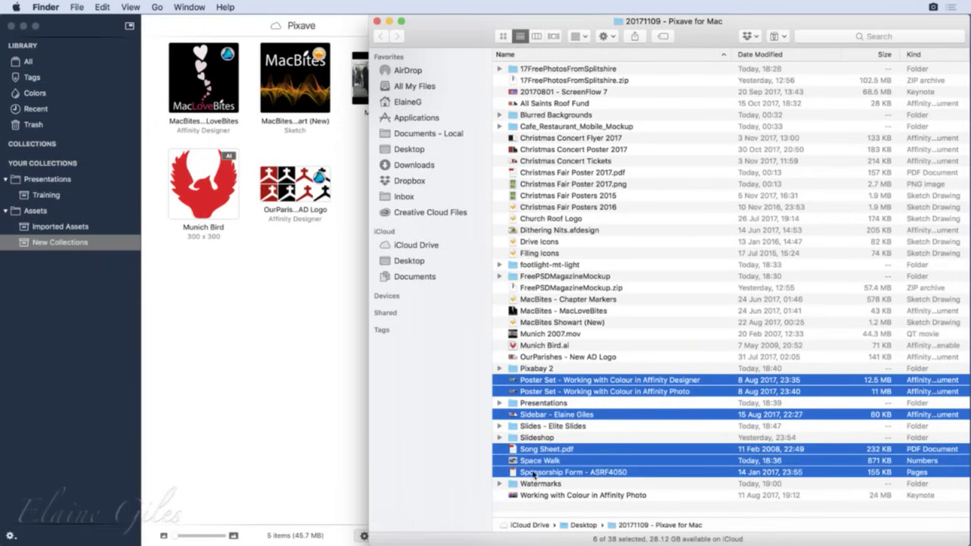
pyautogui.keyDown('super'); pyautogui.click(536, 495); pyautogui.keyUp('super')
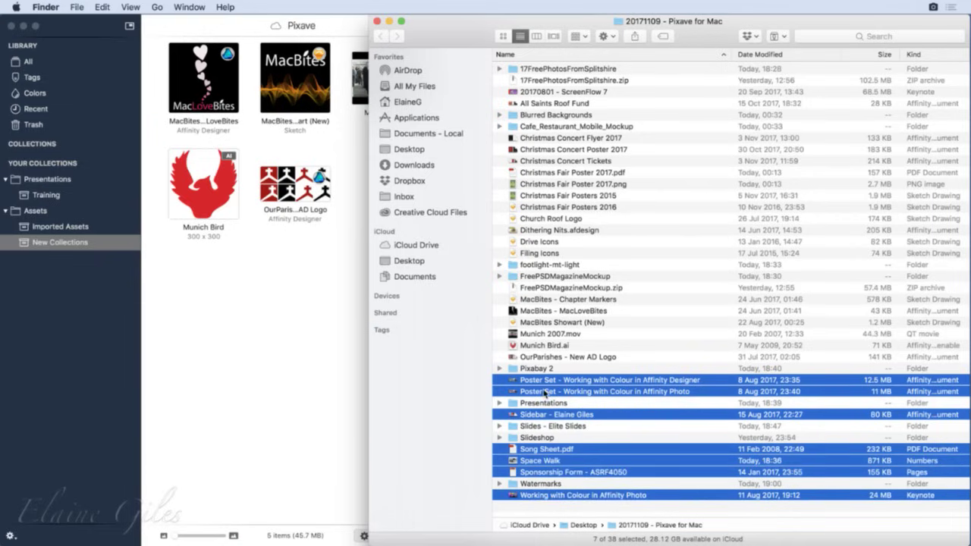
pyautogui.moveTo(541, 382); pyautogui.dragTo(275, 348)
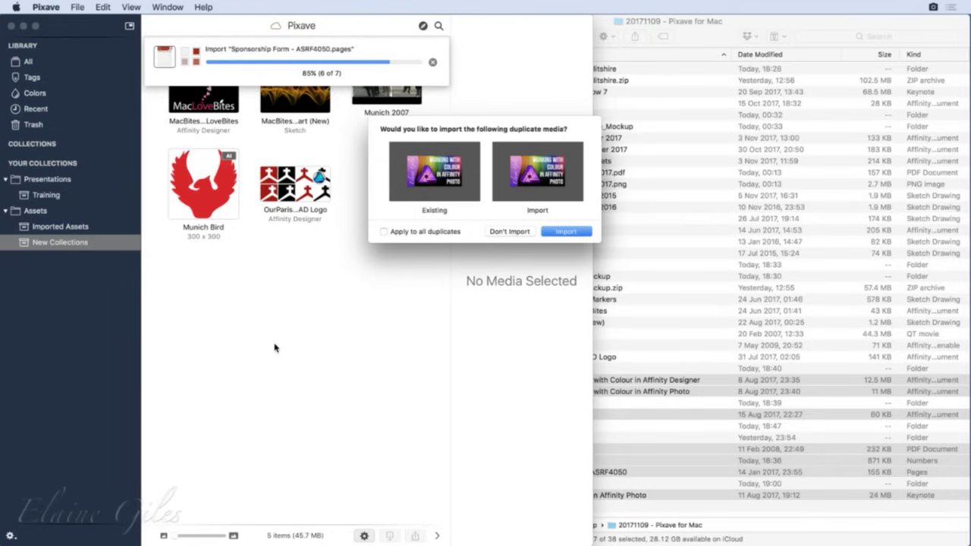
pyautogui.click(512, 232)
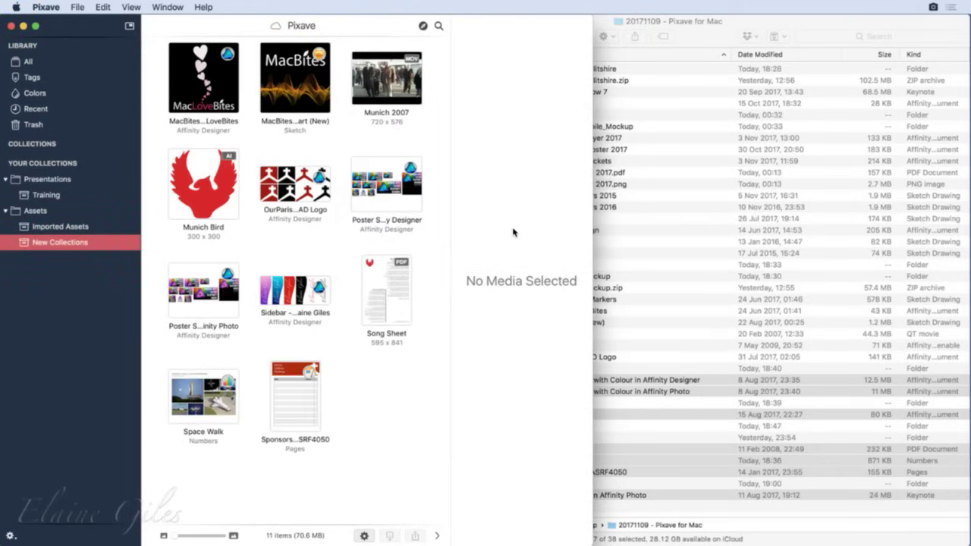
pyautogui.click(387, 409)
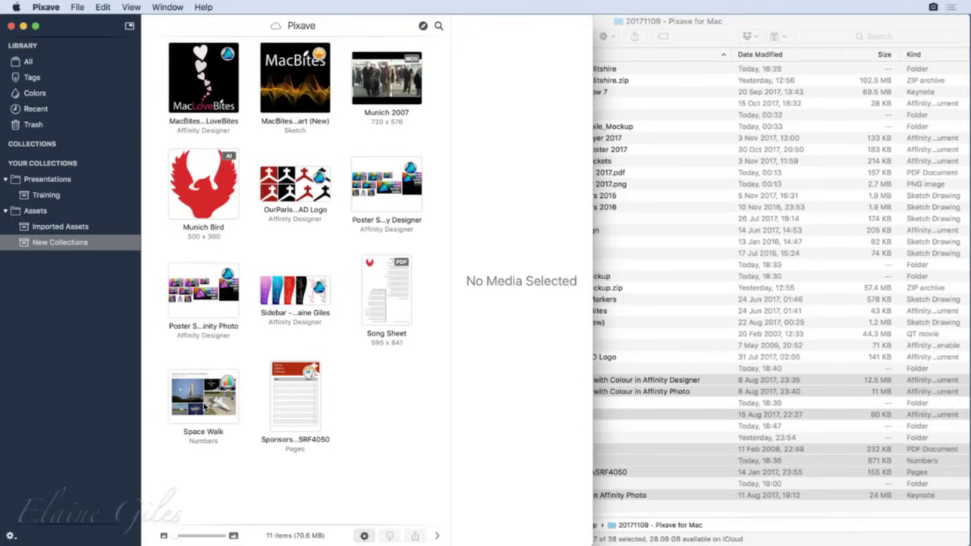
# Step: Add the four PSD files, 01 Cover through 04 Back, from Finder's FreePSDMagazineMockup folder to New Collections and select individual imported thumbnails
pyautogui.click(717, 38)
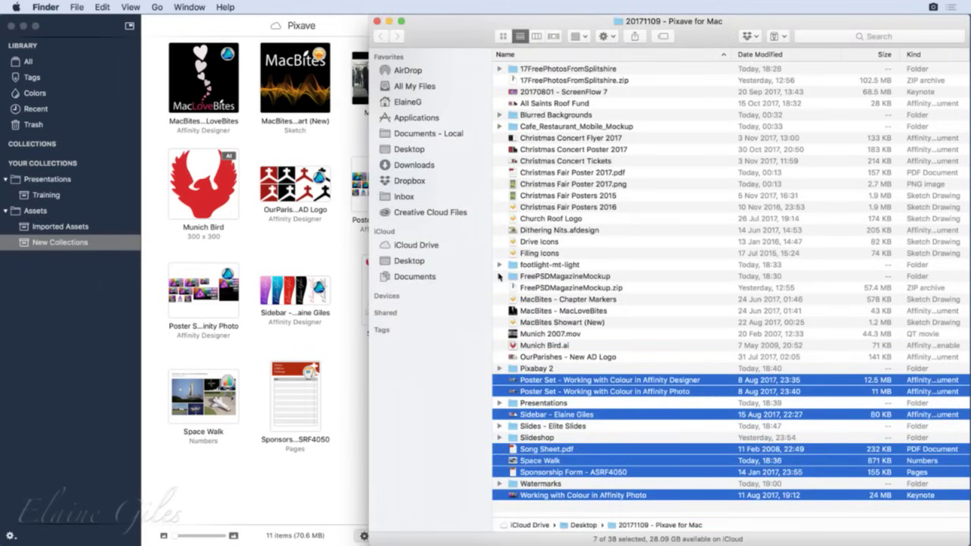
pyautogui.click(499, 276)
pyautogui.moveTo(599, 293); pyautogui.dragTo(343, 480)
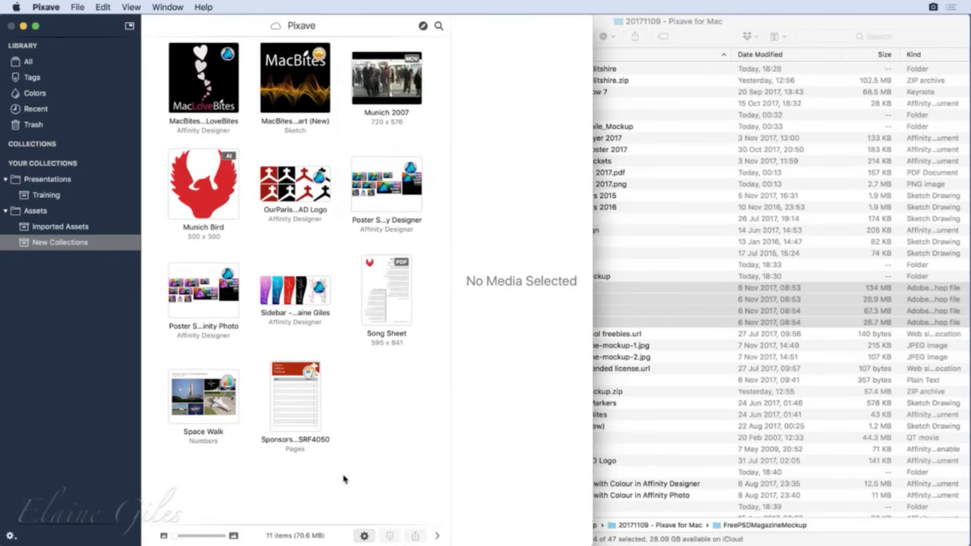
pyautogui.click(217, 92)
pyautogui.click(326, 91)
pyautogui.click(366, 93)
# Step: Import the Cafe and Restaurant mockup PSDs from Finder's Cafe_Restaurant_Mobile_Mockup folder into New Collections, excluding the tutorial text file and declining icon replacement
pyautogui.click(713, 40)
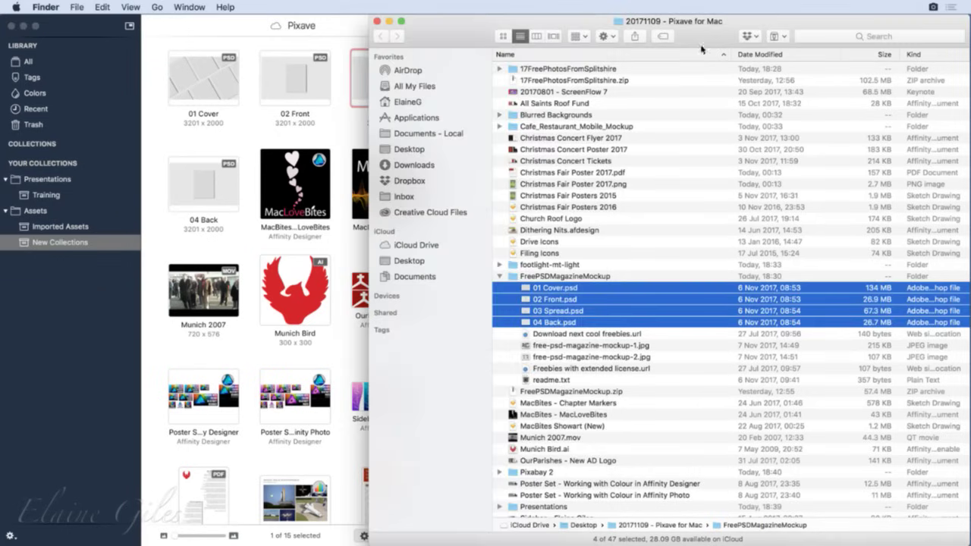
pyautogui.click(500, 278)
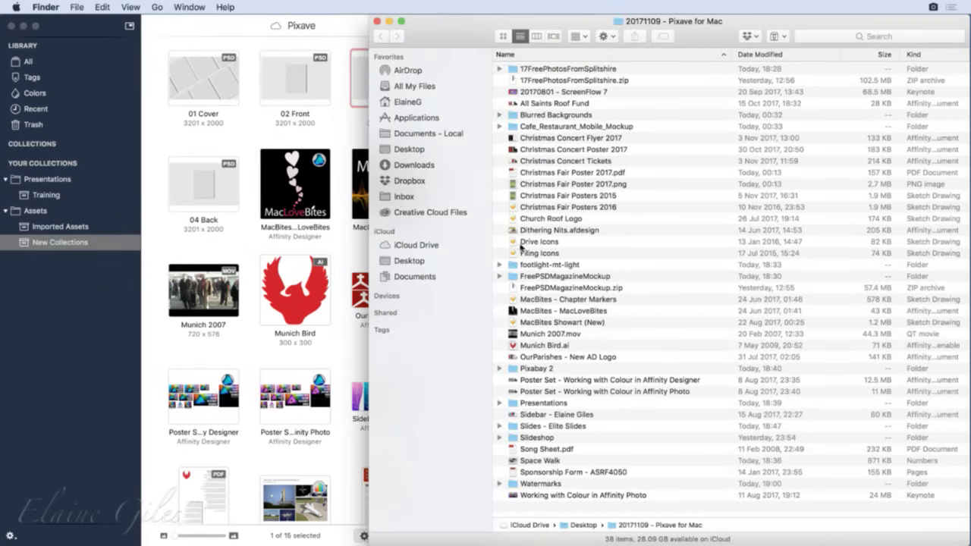
pyautogui.click(501, 127)
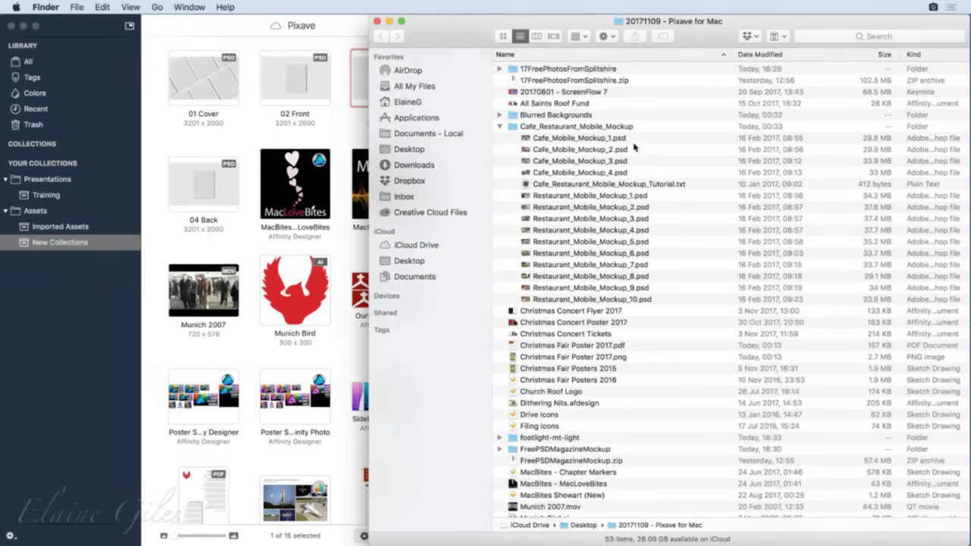
pyautogui.moveTo(642, 139); pyautogui.dragTo(630, 299)
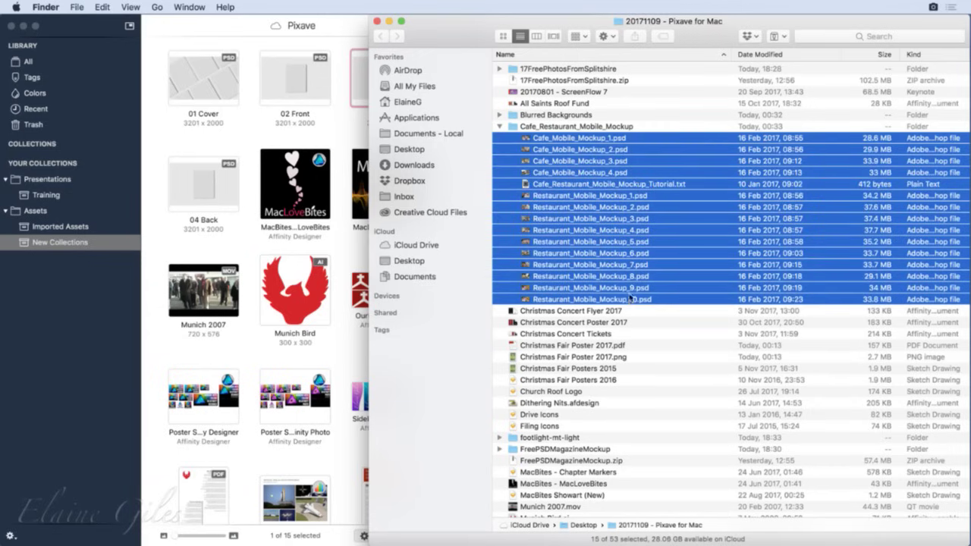
pyautogui.keyDown('super'); pyautogui.click(664, 185); pyautogui.keyUp('super')
pyautogui.moveTo(552, 159); pyautogui.dragTo(341, 198)
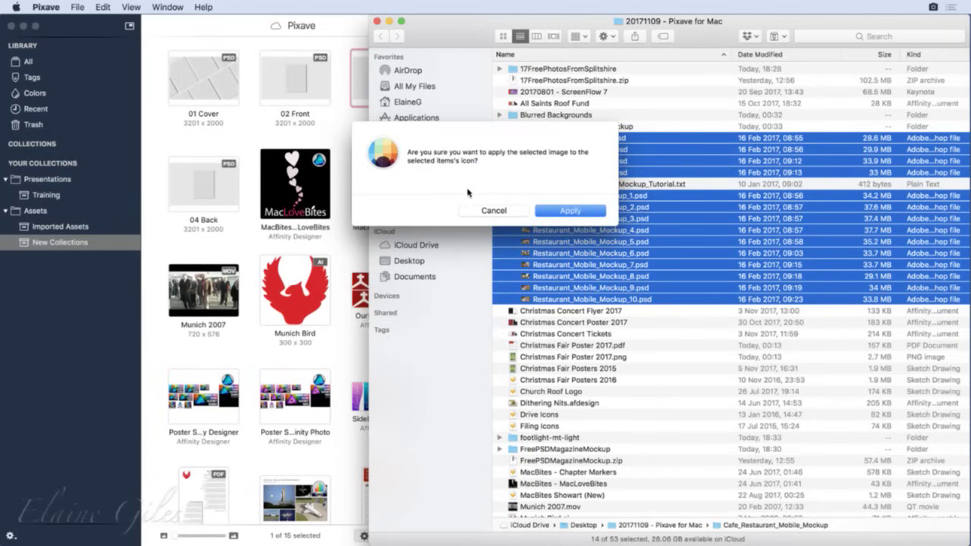
pyautogui.click(494, 210)
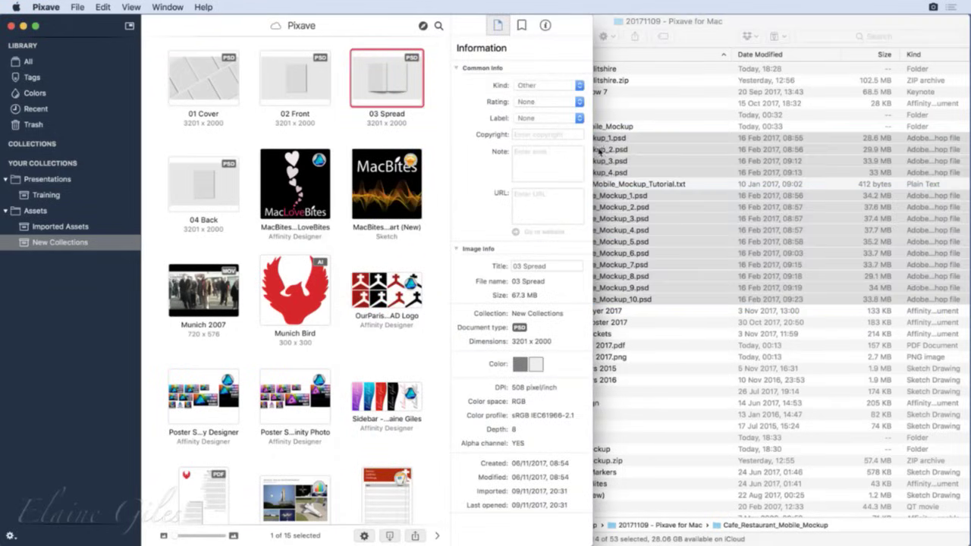
pyautogui.moveTo(623, 141); pyautogui.dragTo(154, 352)
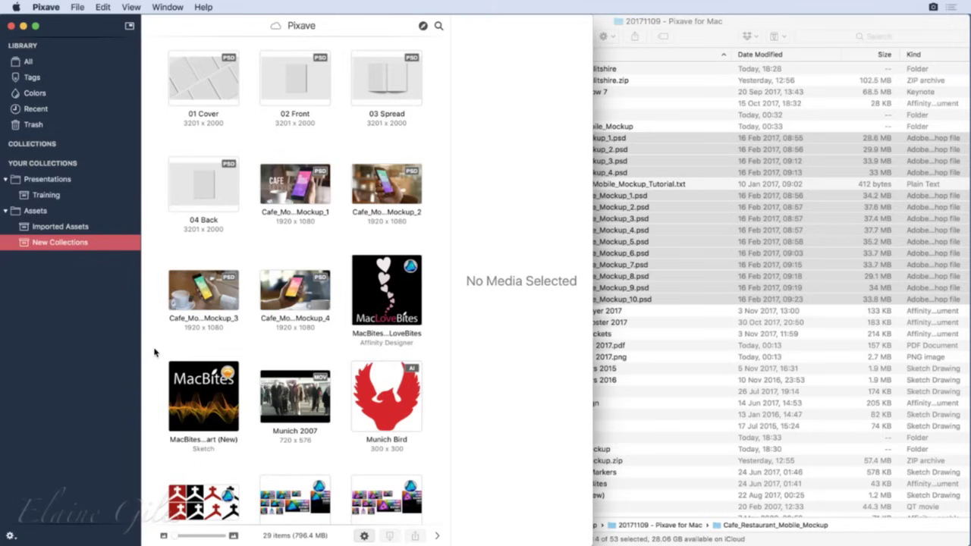
# Step: View the imported Cafe_Mobile_Mockup_1 image at full size and return to New Collections
pyautogui.click(306, 187)
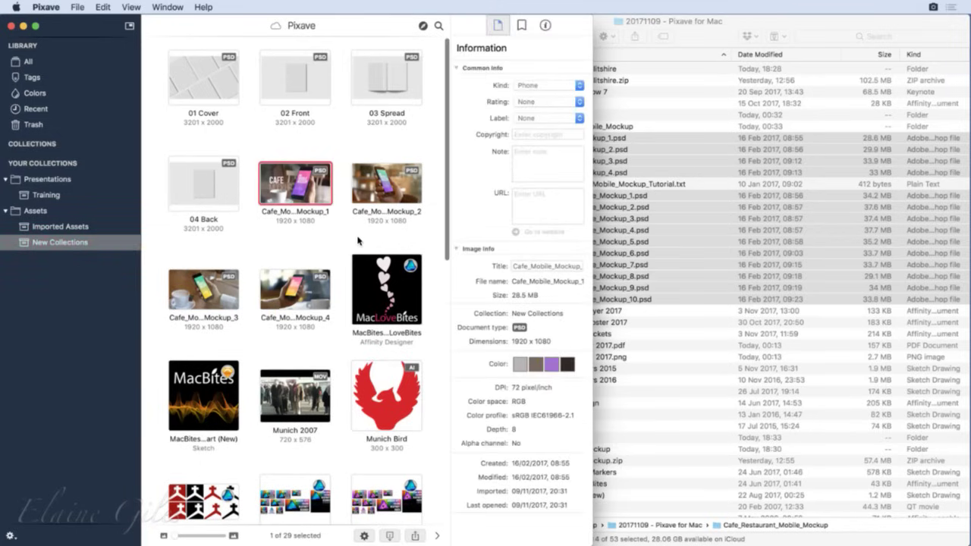
pyautogui.doubleClick(288, 187)
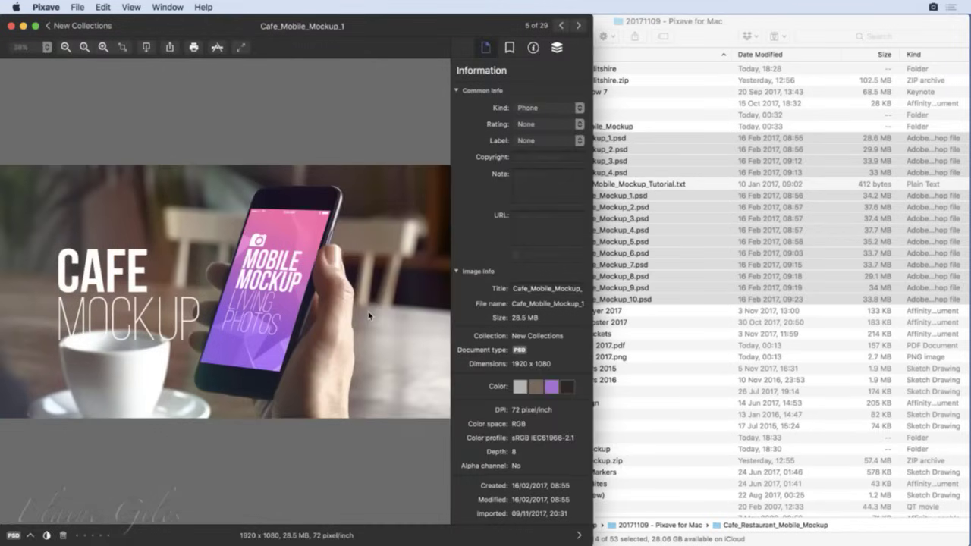
pyautogui.click(80, 25)
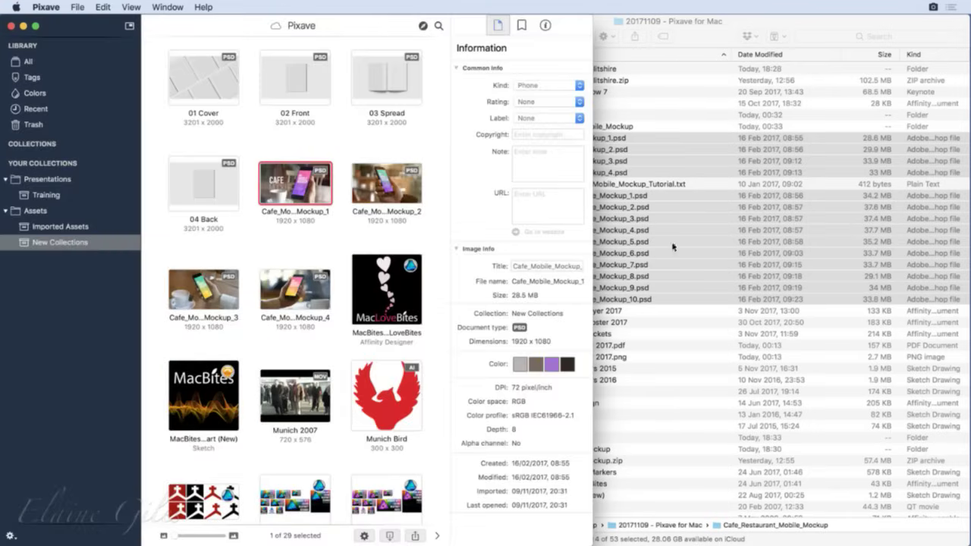
# Step: Switch to Finder and preview the images blurd3-04.jpg through blurd3-11.jpg in the Blurred Backgrounds folder
pyautogui.click(687, 30)
pyautogui.click(501, 127)
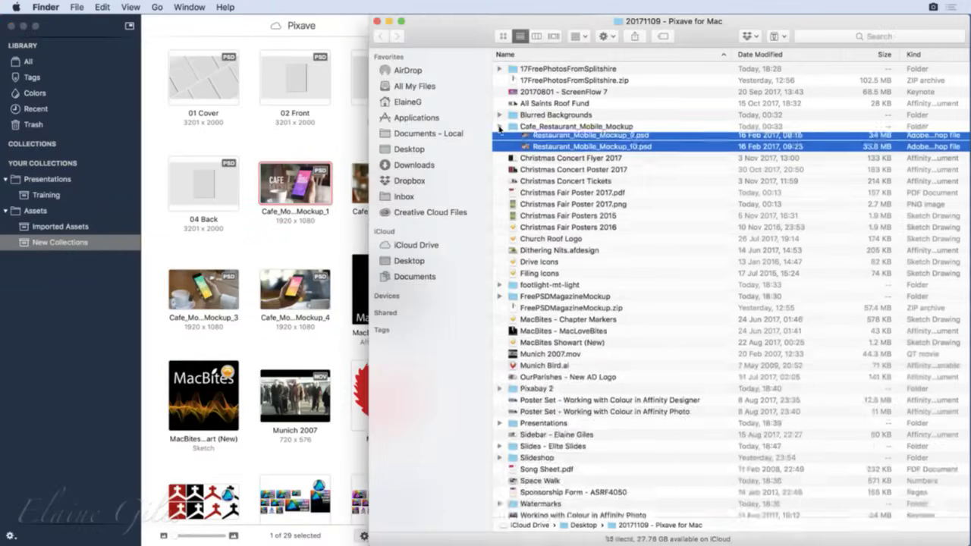
pyautogui.click(499, 115)
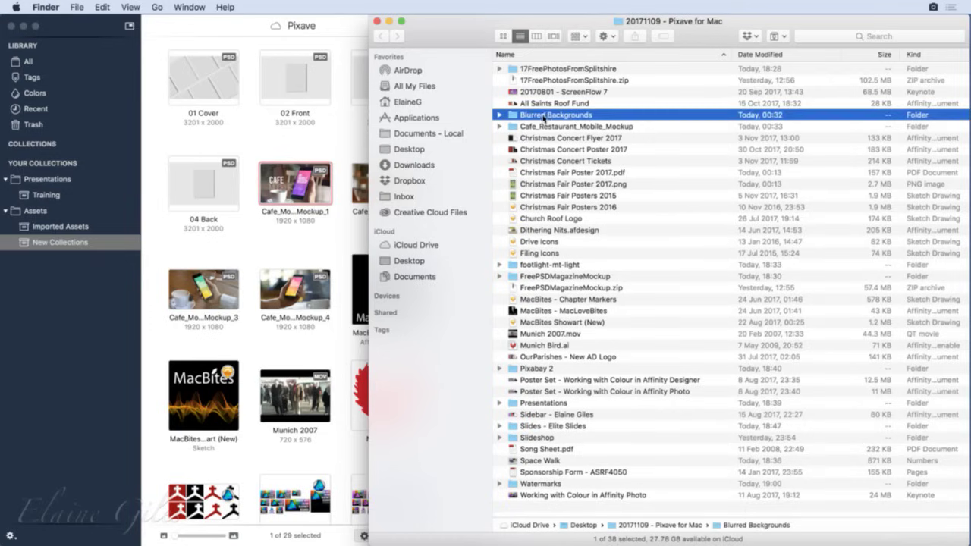
pyautogui.click(501, 116)
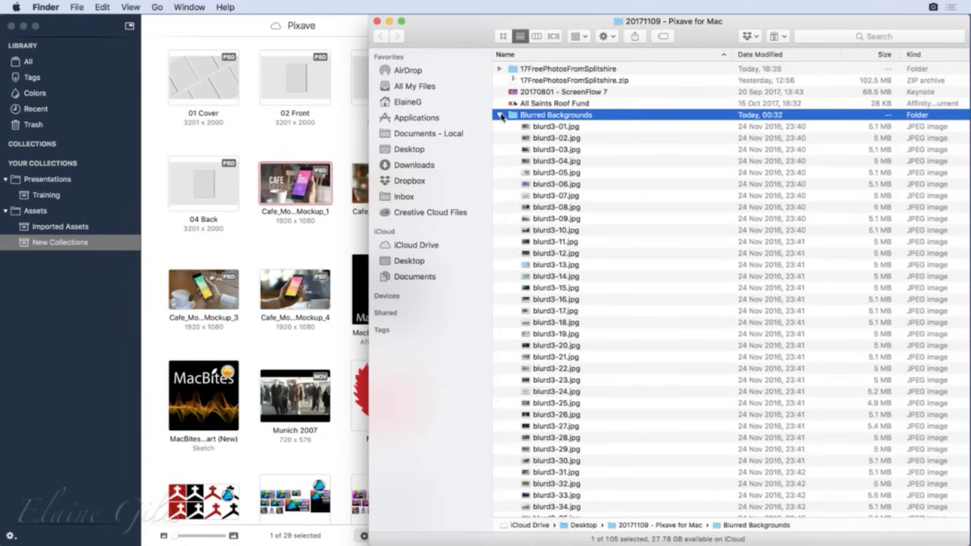
pyautogui.click(561, 148)
pyautogui.press('Up')
pyautogui.press('Up')
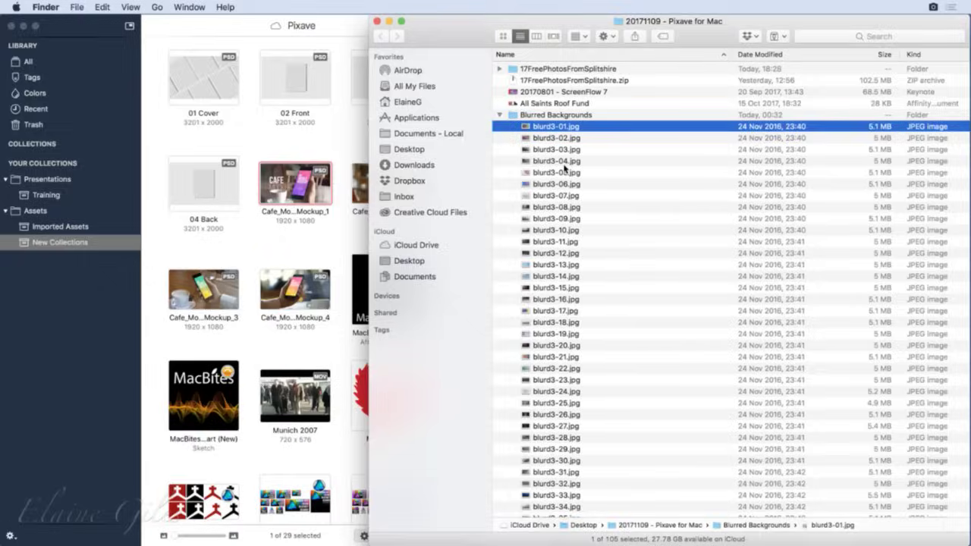
pyautogui.click(564, 163)
pyautogui.press('space')
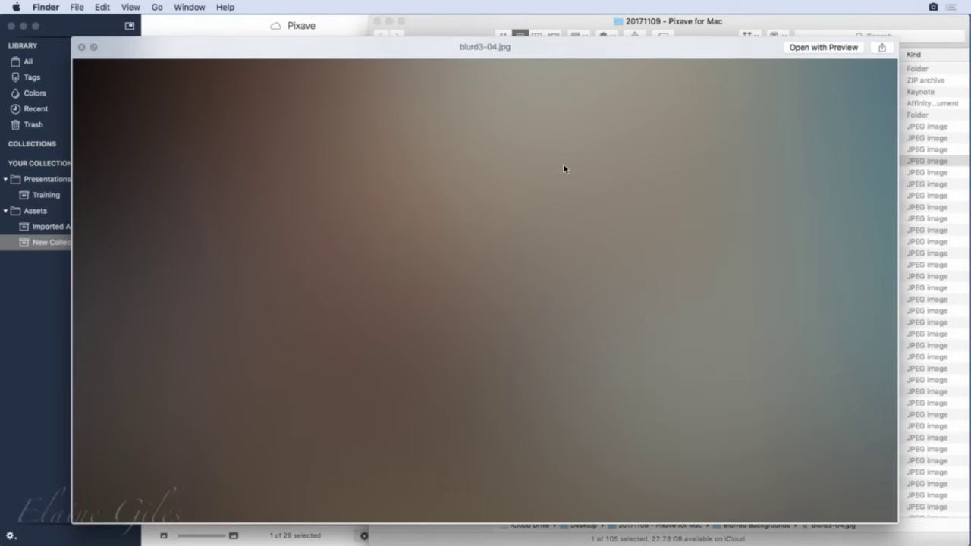
pyautogui.press('Down')
pyautogui.press('Down')
pyautogui.press('Down')
pyautogui.press('Down')
pyautogui.press('Down')
pyautogui.press('Down')
pyautogui.press('Down')
pyautogui.press('Down')
pyautogui.press('space')
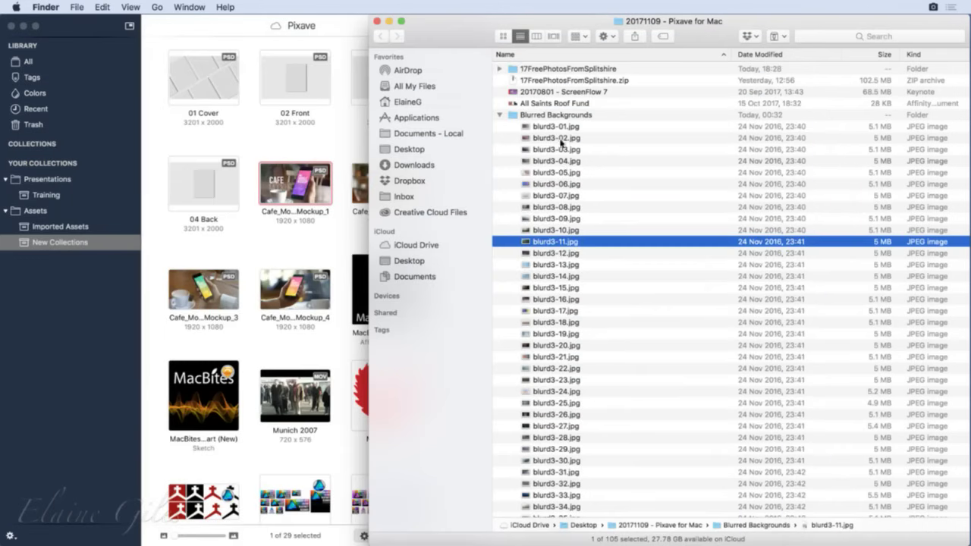
# Step: Import the whole Blurred Backgrounds folder from Finder as a separate top-level collection below the Assets folder
pyautogui.click(498, 115)
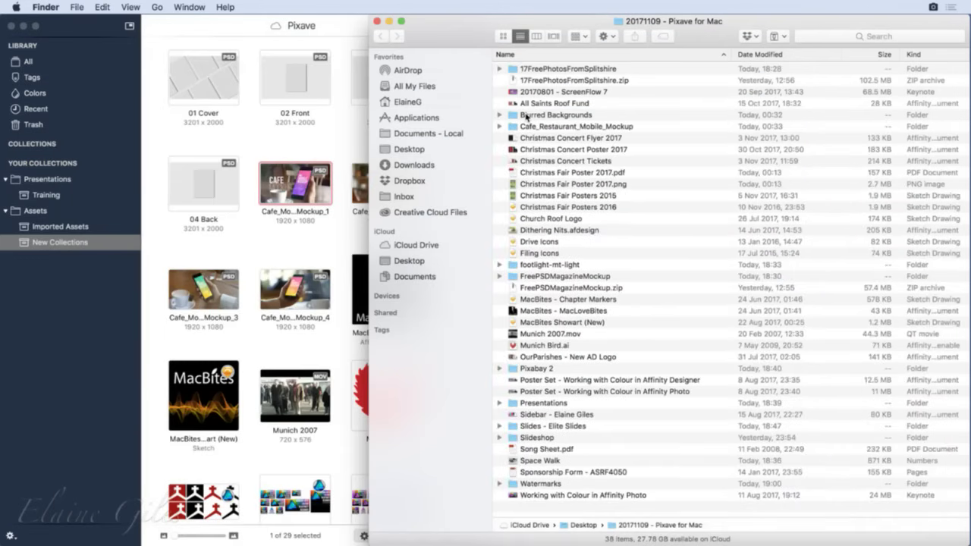
pyautogui.moveTo(528, 116); pyautogui.dragTo(49, 302)
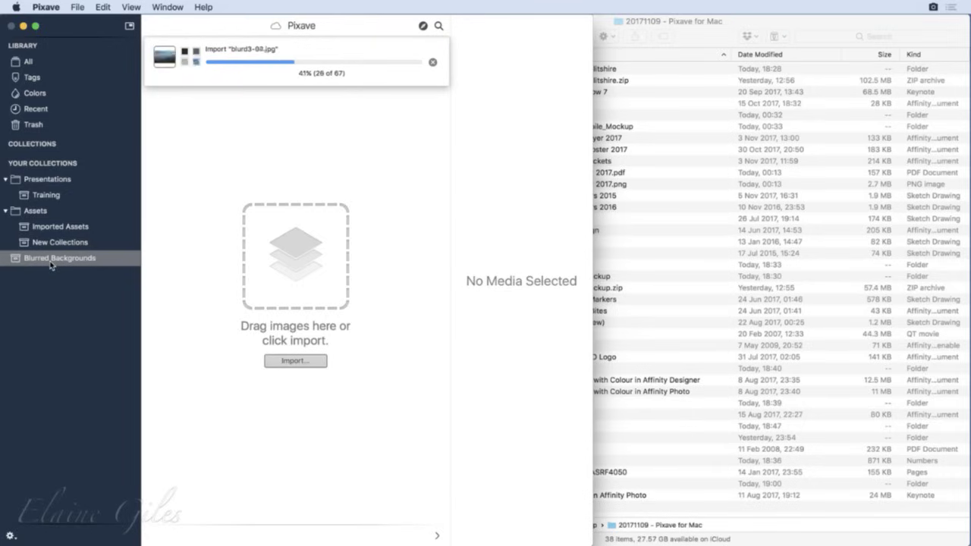
# Step: Rename the Pixabay 2 folder in Finder as Pixabay
pyautogui.click(704, 29)
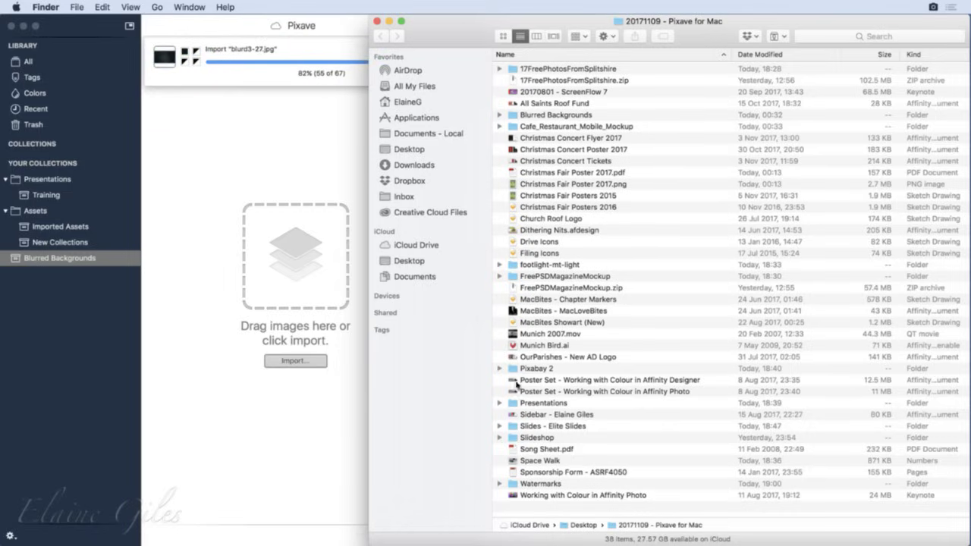
pyautogui.doubleClick(526, 371)
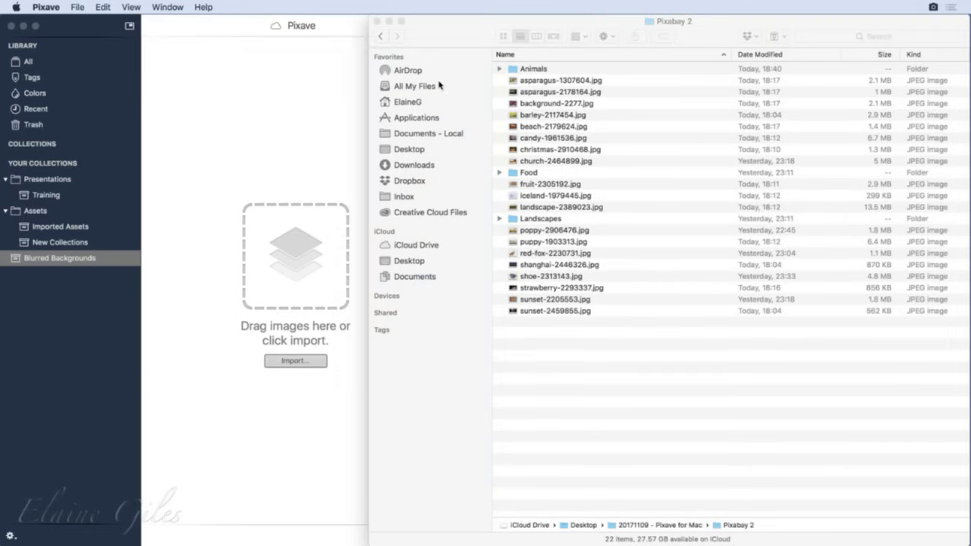
pyautogui.click(631, 22)
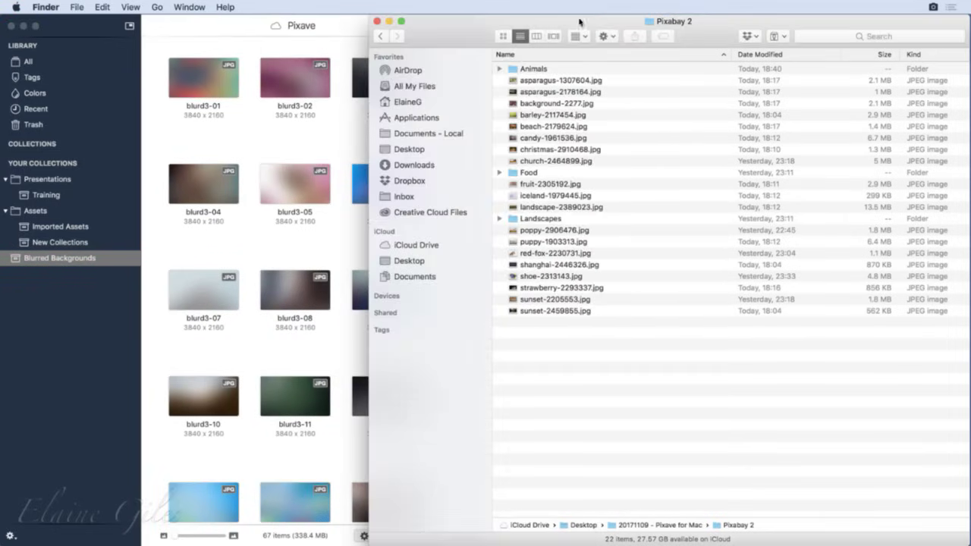
pyautogui.click(381, 35)
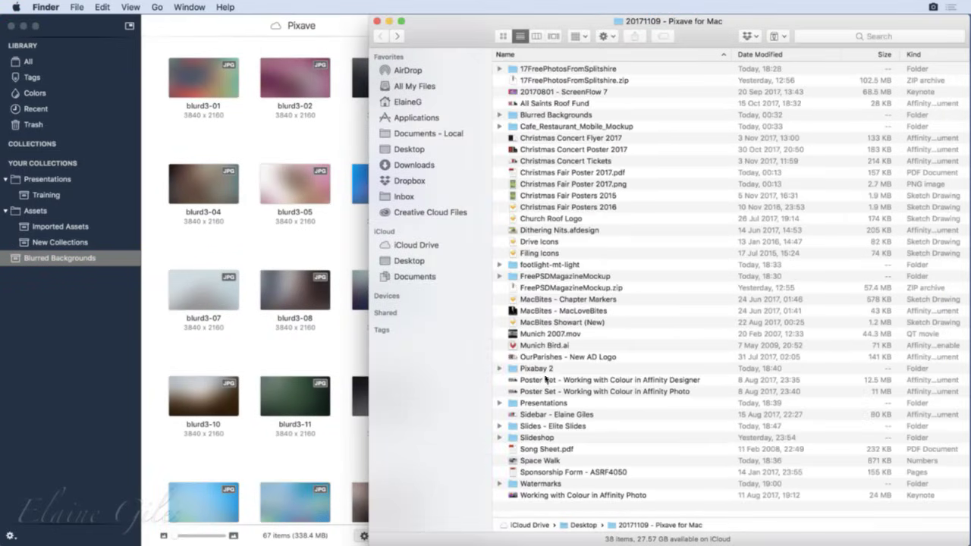
pyautogui.click(541, 370)
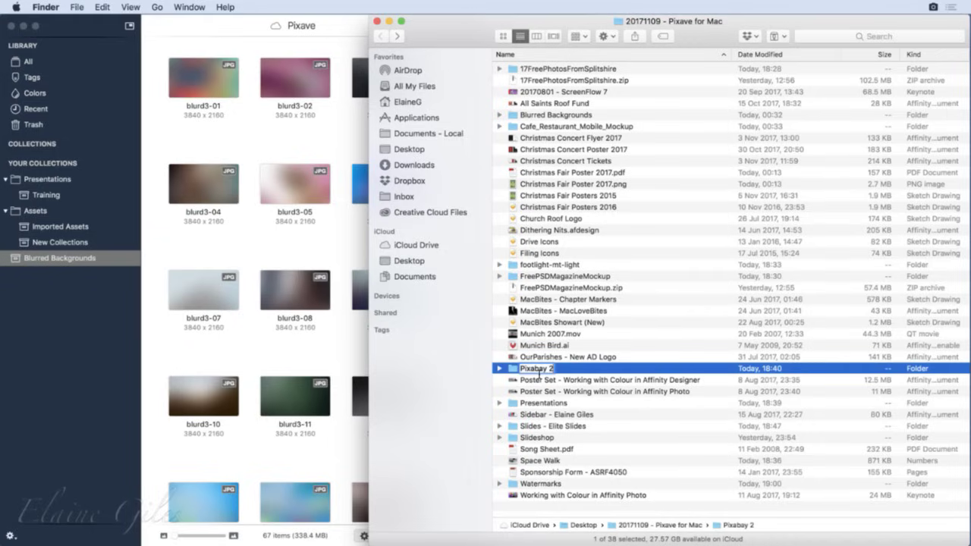
pyautogui.press('Return')
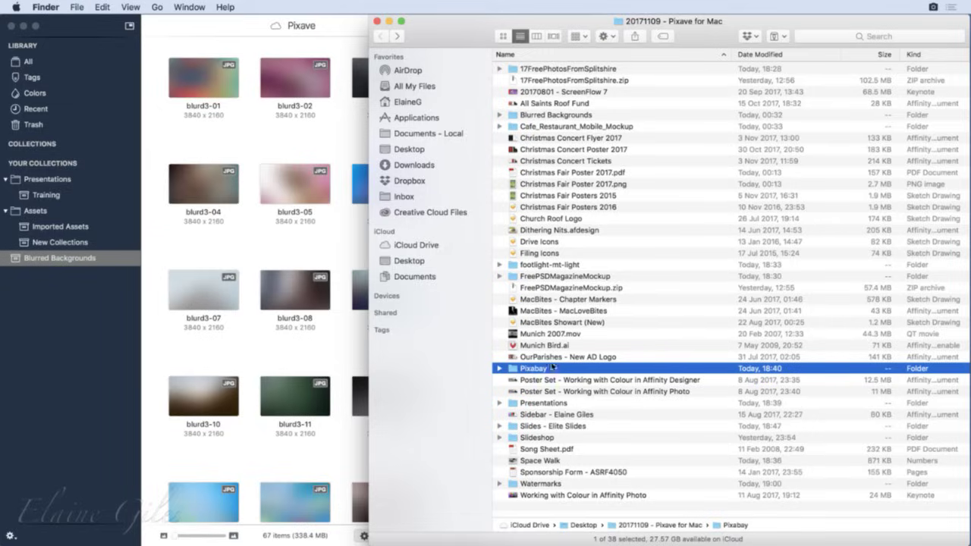
# Step: Look through the Pixabay folder's loose images and subfolders, and expand the Animals subfolder
pyautogui.doubleClick(513, 368)
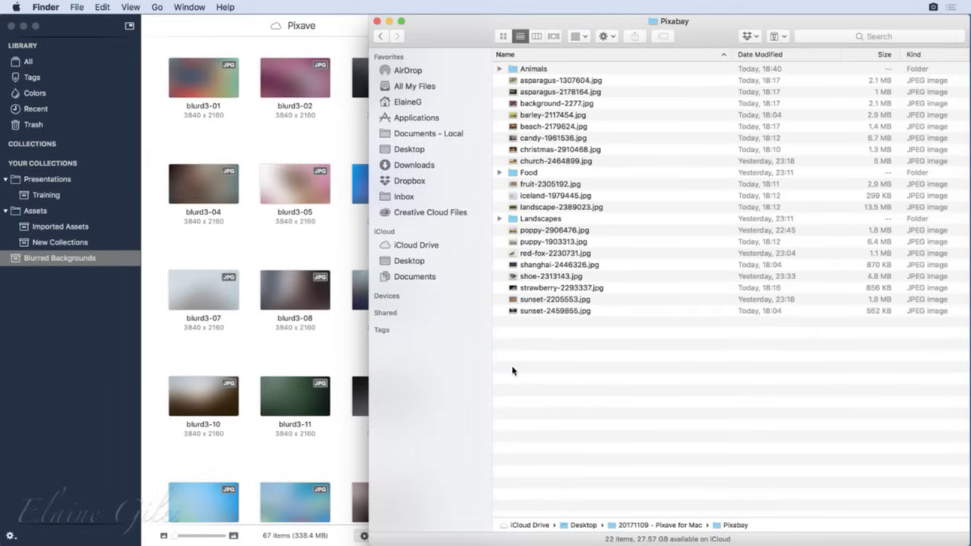
pyautogui.moveTo(616, 80); pyautogui.dragTo(617, 161)
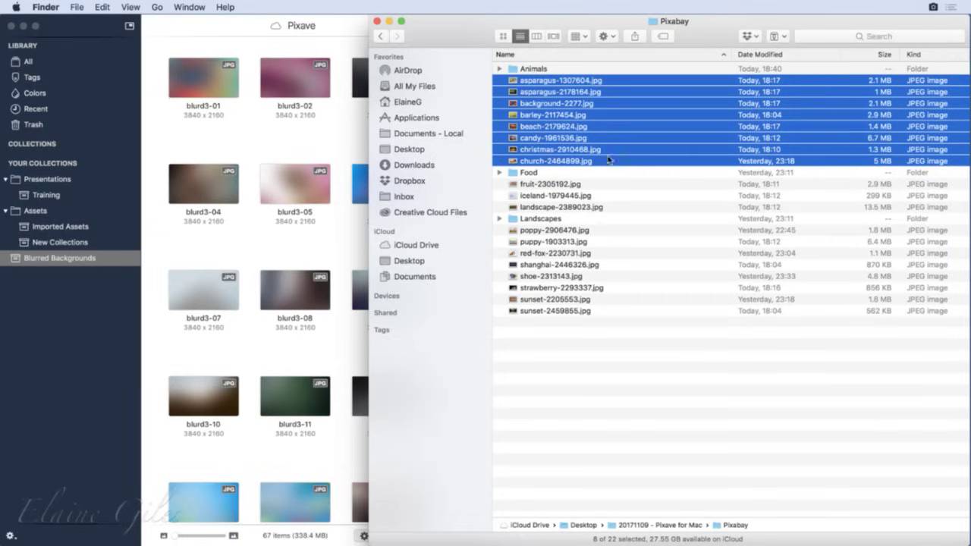
pyautogui.click(531, 173)
pyautogui.click(541, 220)
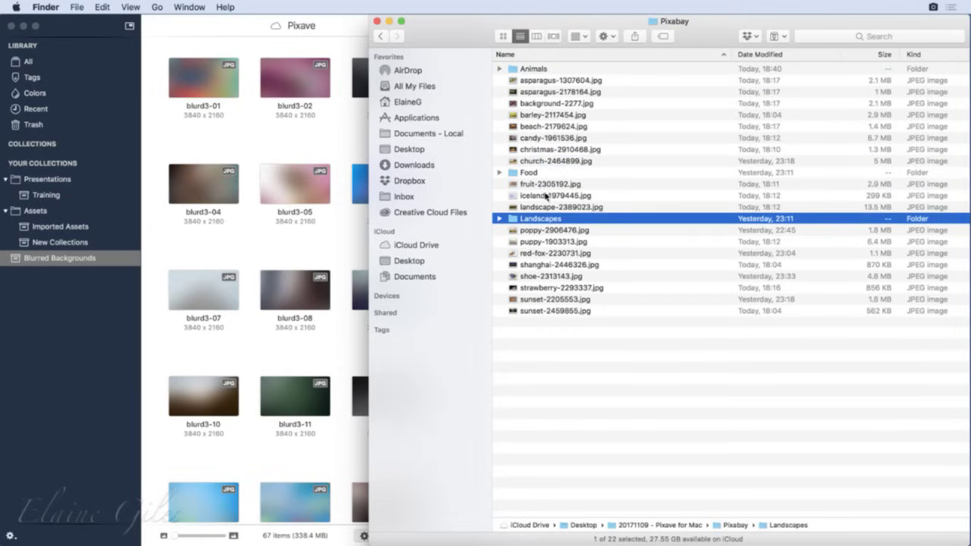
pyautogui.click(538, 69)
pyautogui.press('Right')
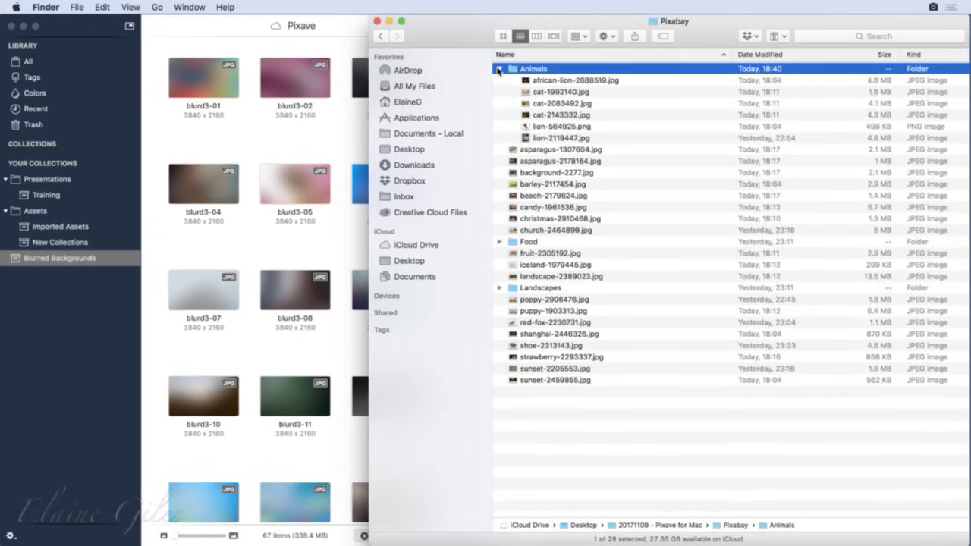
# Step: Preview images in the Animals subfolder, starting with african-lion-2888519.jpg, and close the preview
pyautogui.click(553, 81)
pyautogui.press('b')
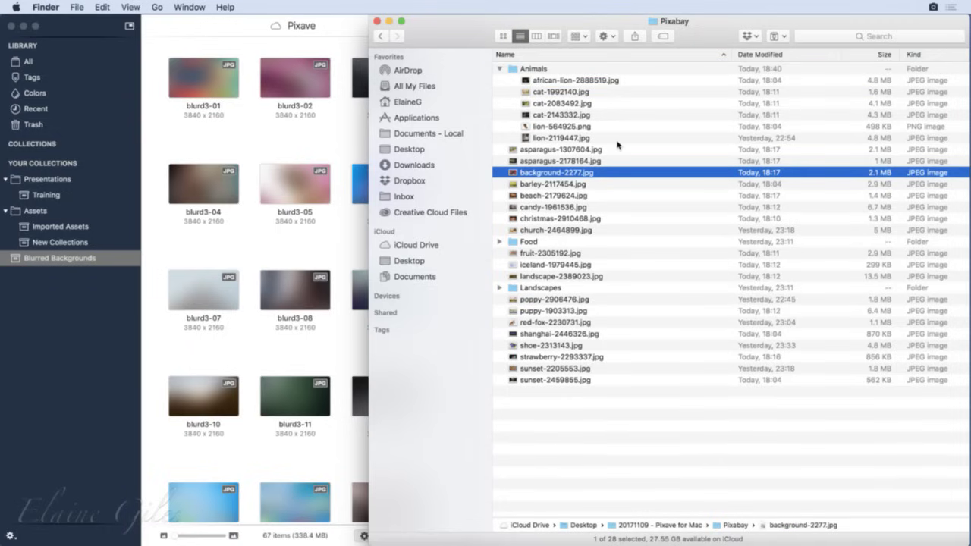
pyautogui.click(596, 85)
pyautogui.press('space')
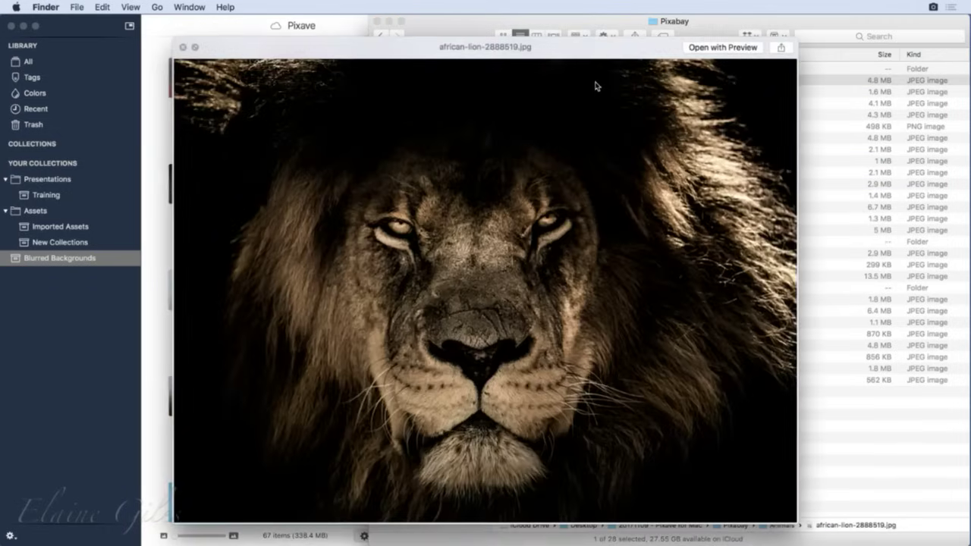
pyautogui.press('Down')
pyautogui.press('Down')
pyautogui.press('p')
pyautogui.press('space')
# Step: Expand the Landscapes subfolder and preview its images from landscape-1802340.jpg to sunset-174276.jpg
pyautogui.press('Up')
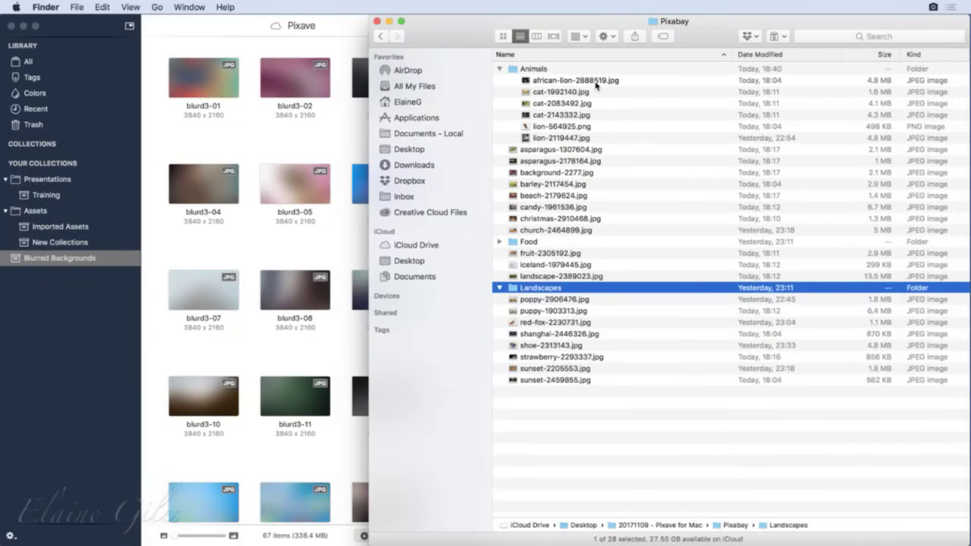
pyautogui.press('Right')
pyautogui.press('Down')
pyautogui.press('space')
pyautogui.press('Down')
pyautogui.press('Down')
pyautogui.press('Down')
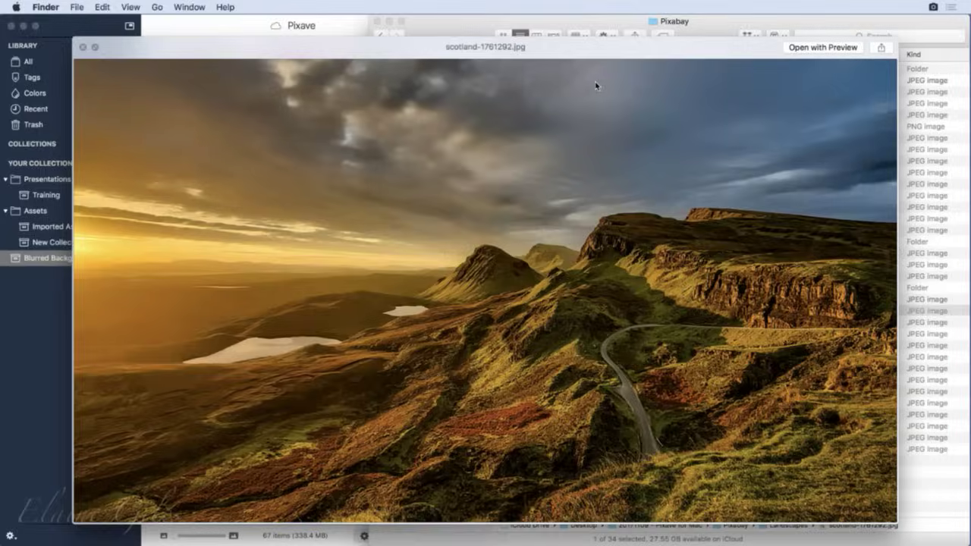
pyautogui.press('Down')
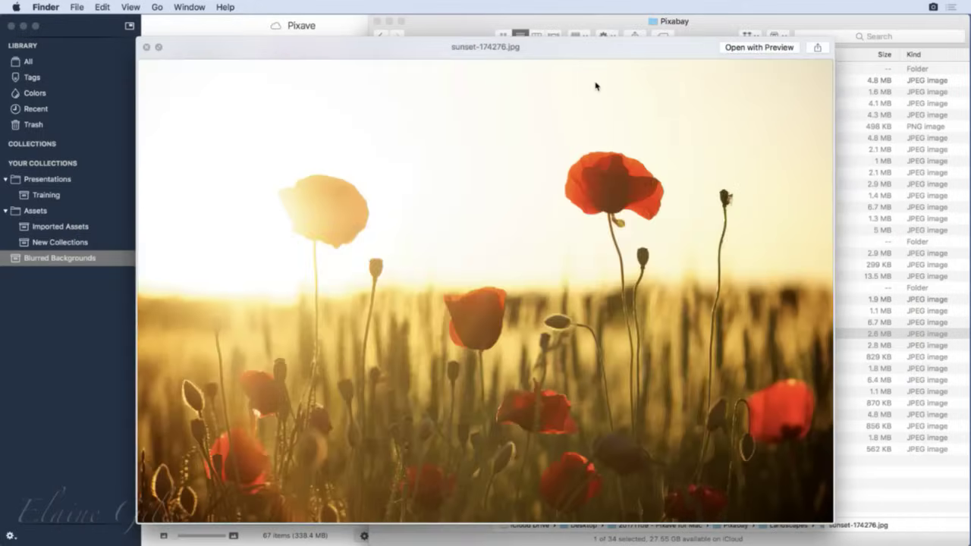
pyautogui.press('space')
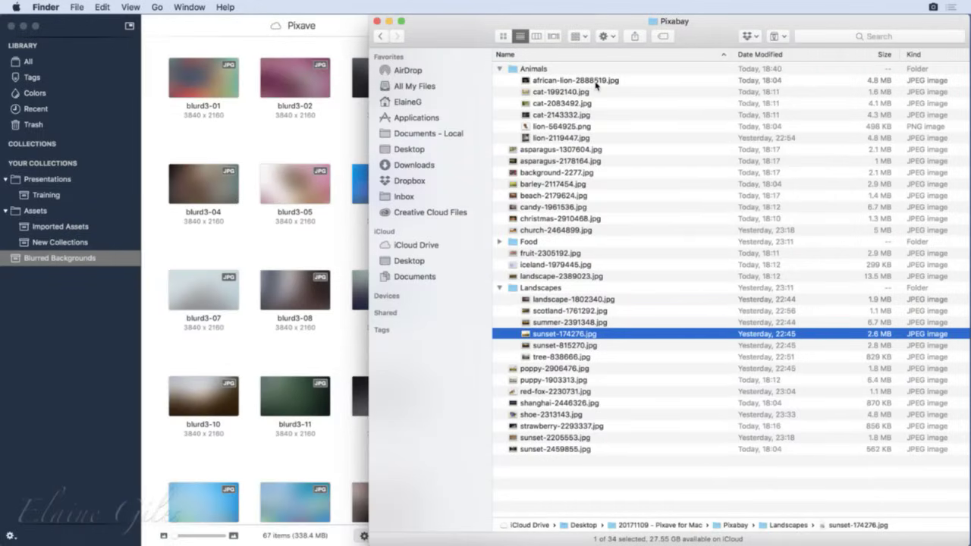
# Step: Collapse the Landscapes subfolder, expand the Food subfolder, and preview its images arbutus-1771003.jpg and fruit-2367029.jpg
pyautogui.click(500, 289)
pyautogui.click(499, 241)
pyautogui.click(535, 254)
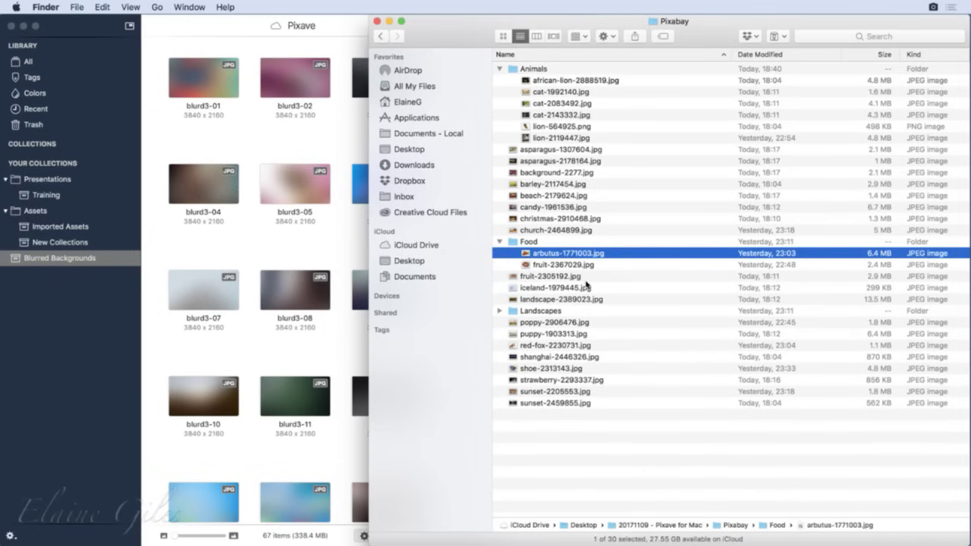
pyautogui.press('space')
pyautogui.press('Down')
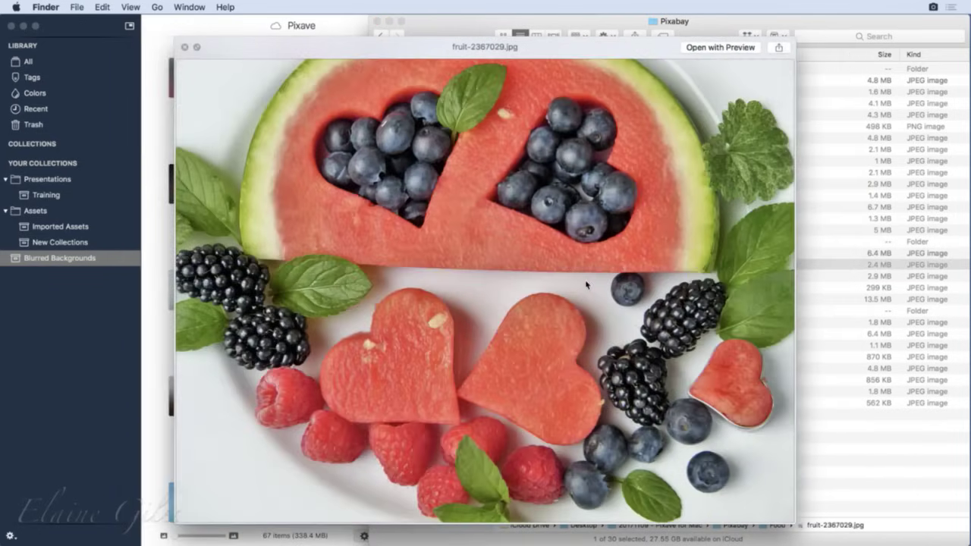
pyautogui.press('Down')
pyautogui.press('space')
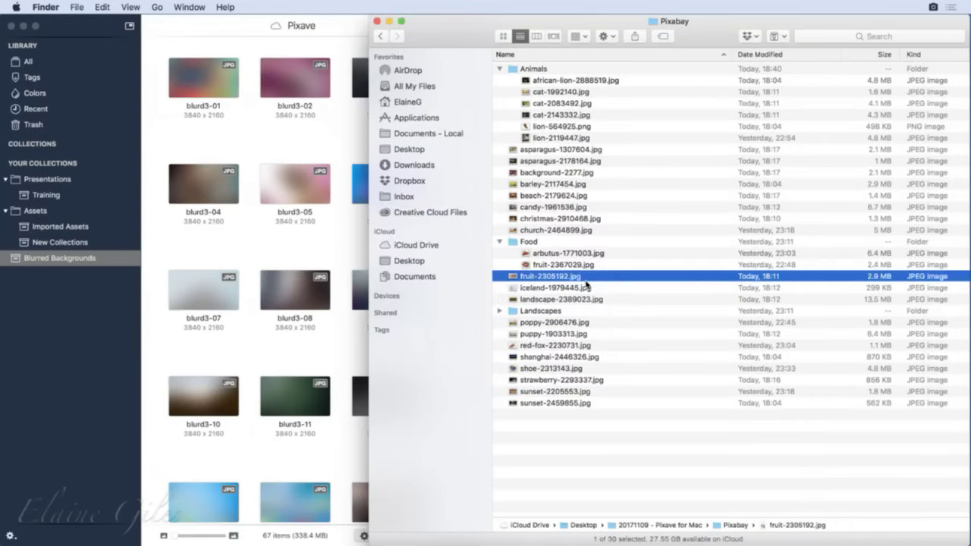
# Step: Collapse the Food subfolder and preview the loose image fruit-2305192.jpg
pyautogui.press('Up')
pyautogui.press('Up')
pyautogui.press('Up')
pyautogui.press('Left')
pyautogui.press('Down')
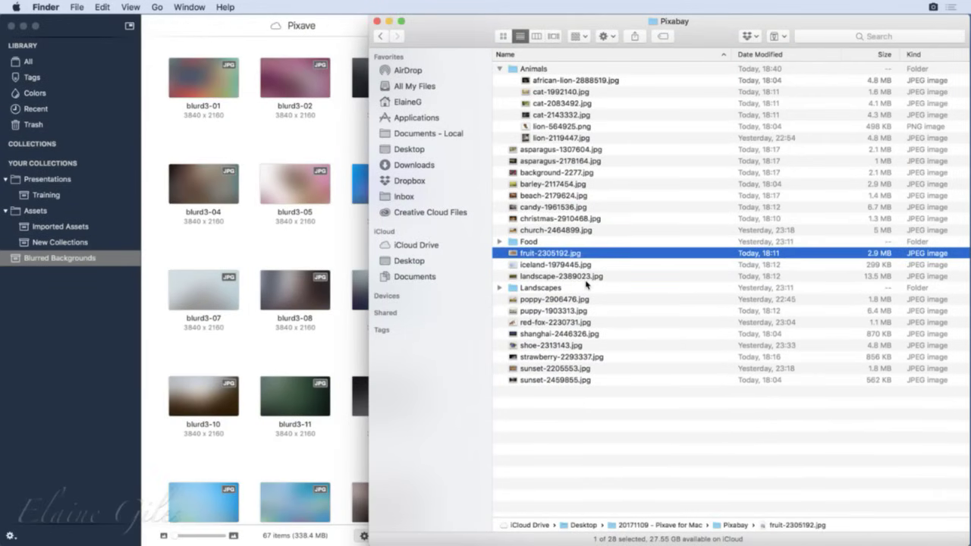
pyautogui.press('space')
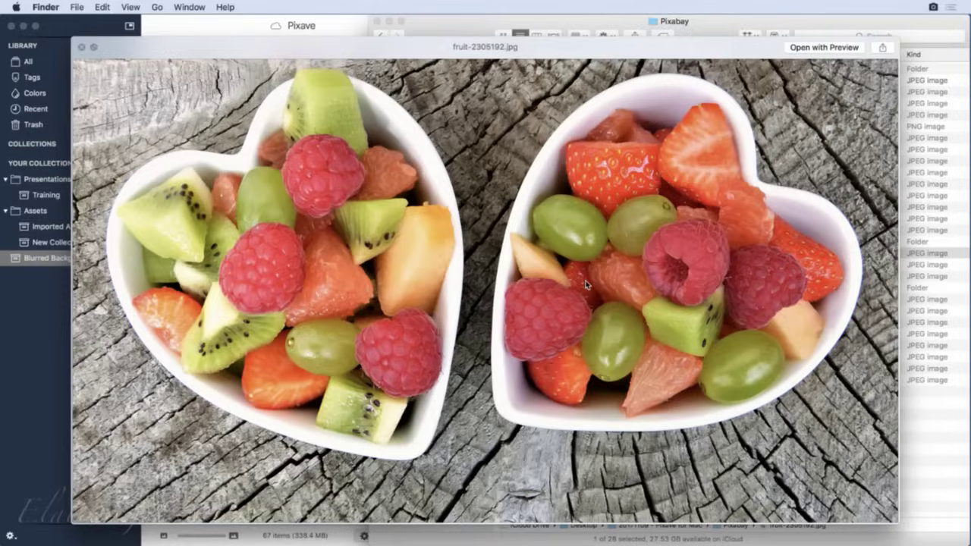
pyautogui.press('space')
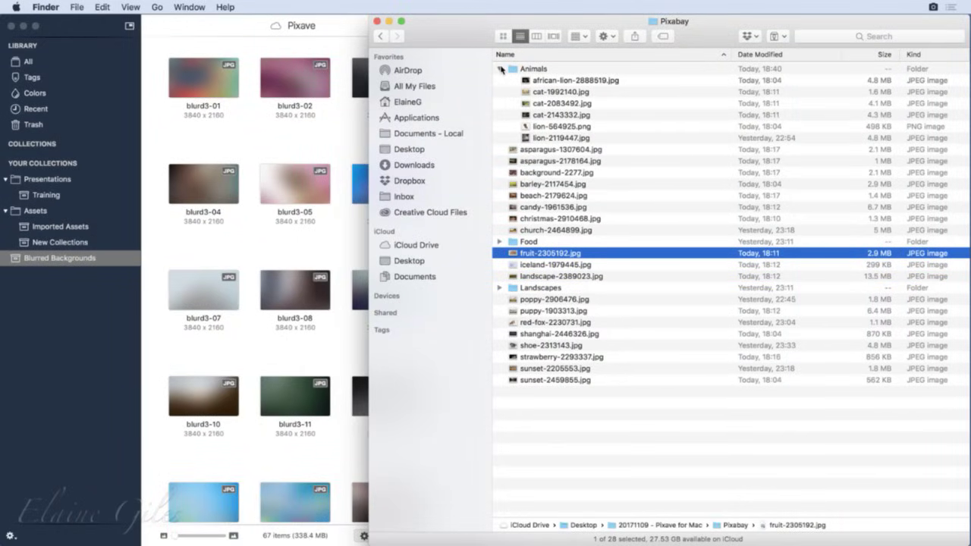
# Step: Return to the 20171109 - Pixave for Mac folder in Finder and import the whole Pixabay folder into Pixave's collections below Blurred Backgrounds
pyautogui.click(500, 68)
pyautogui.click(380, 35)
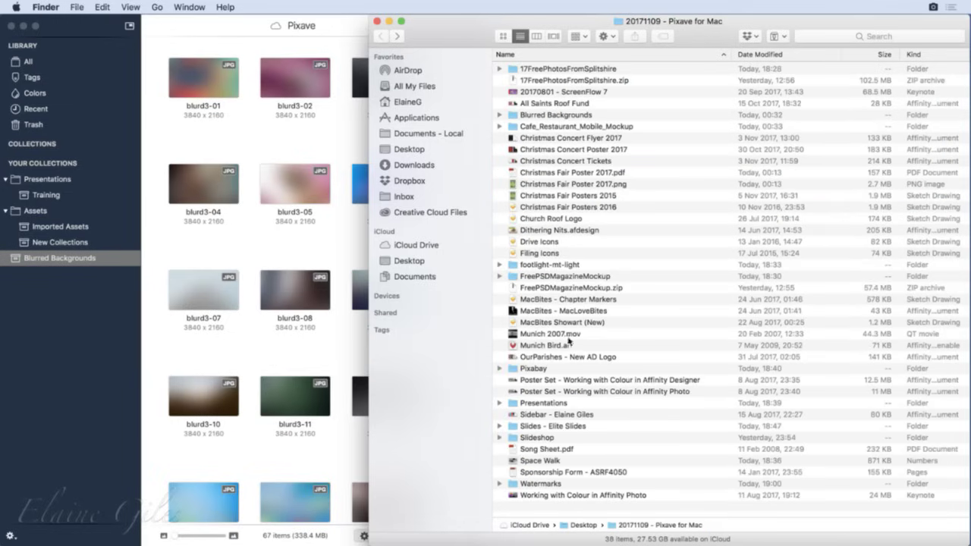
pyautogui.click(540, 369)
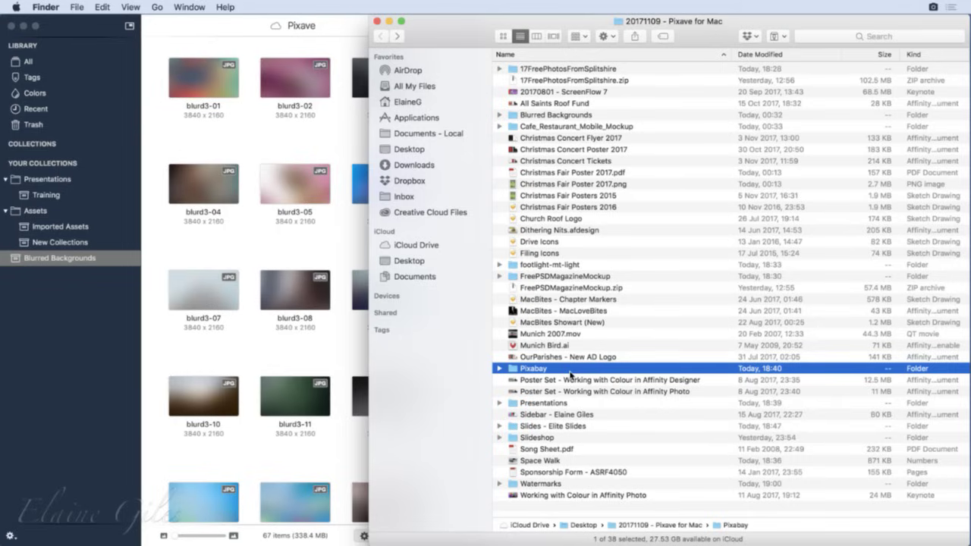
pyautogui.scroll(-1, 517, 376)
pyautogui.moveTo(516, 369); pyautogui.dragTo(44, 312)
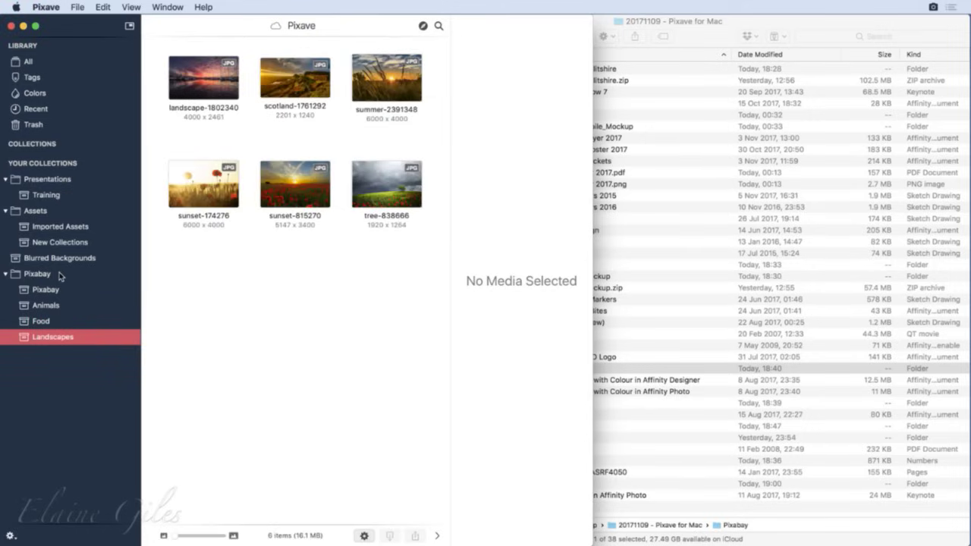
# Step: Open the Pixabay folder in Finder and check its Animals, Food and Landscapes subfolders against the imported collections
pyautogui.click(709, 34)
pyautogui.doubleClick(535, 369)
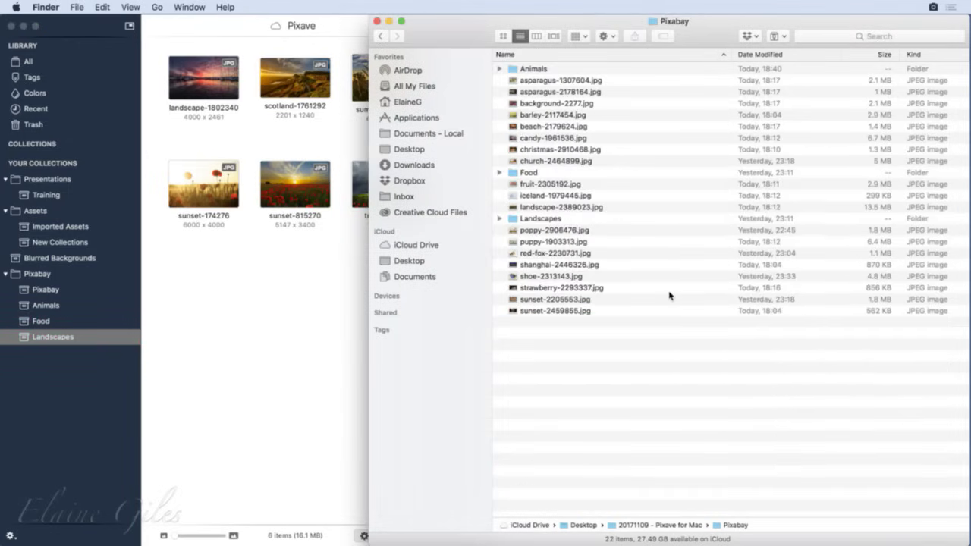
pyautogui.click(555, 73)
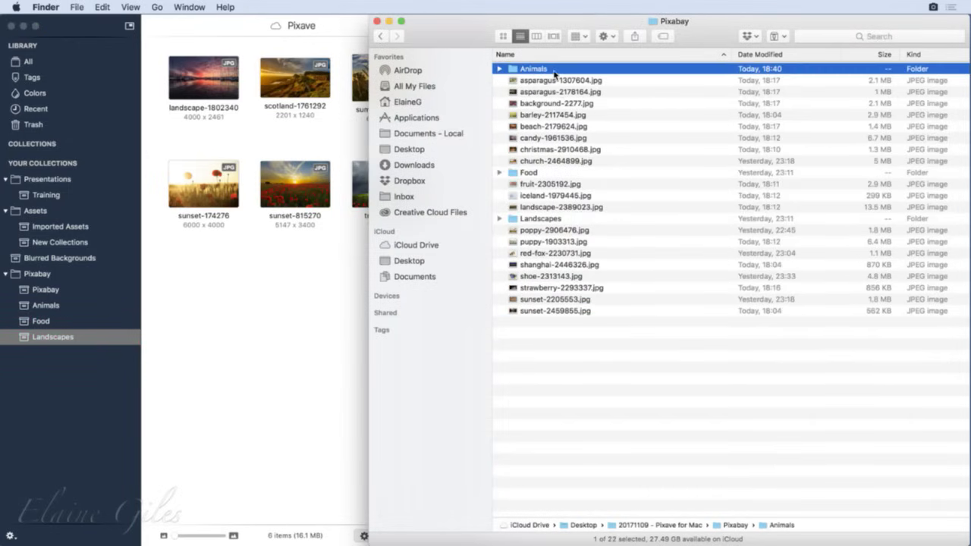
pyautogui.click(547, 172)
pyautogui.click(580, 219)
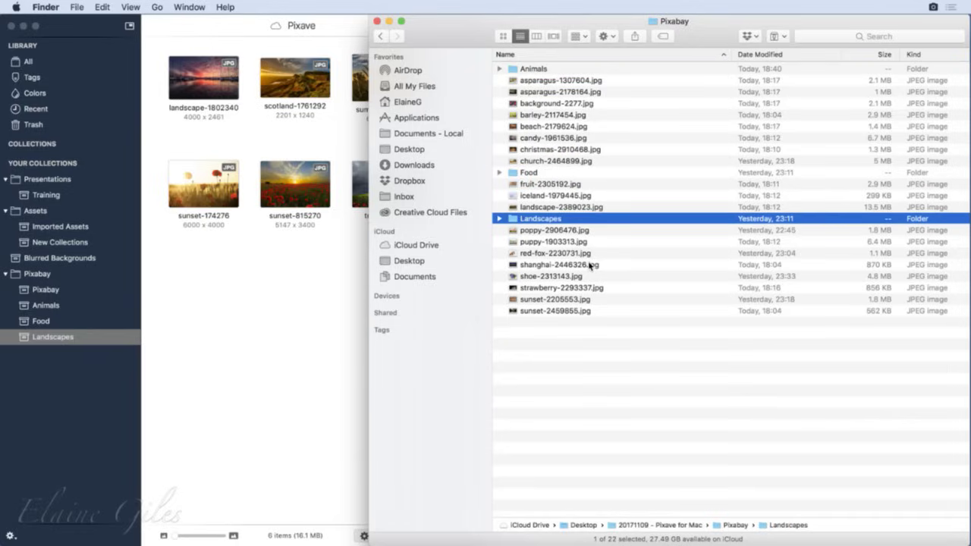
# Step: View the contents of the imported Animals, Food and Landscapes collections in Pixave
pyautogui.click(54, 310)
pyautogui.click(54, 310)
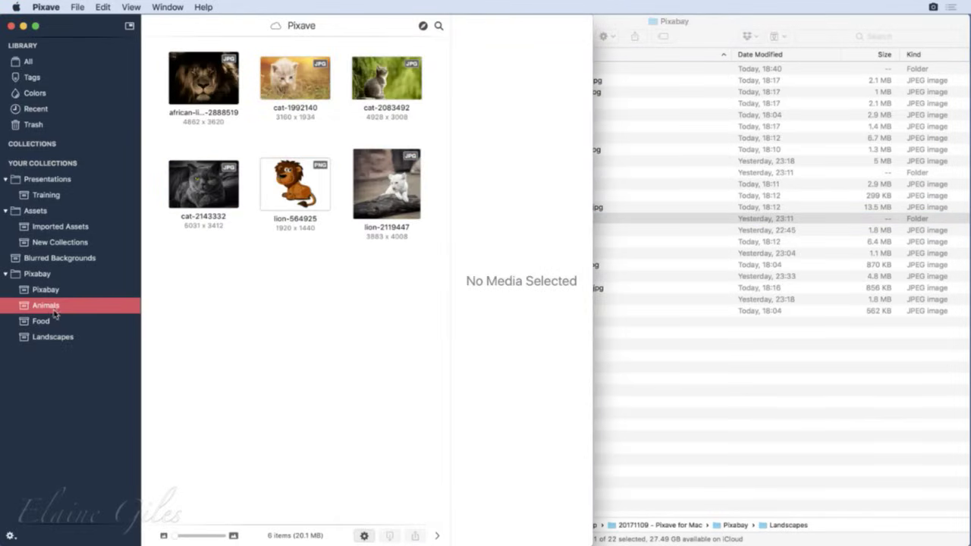
pyautogui.click(55, 322)
pyautogui.click(67, 339)
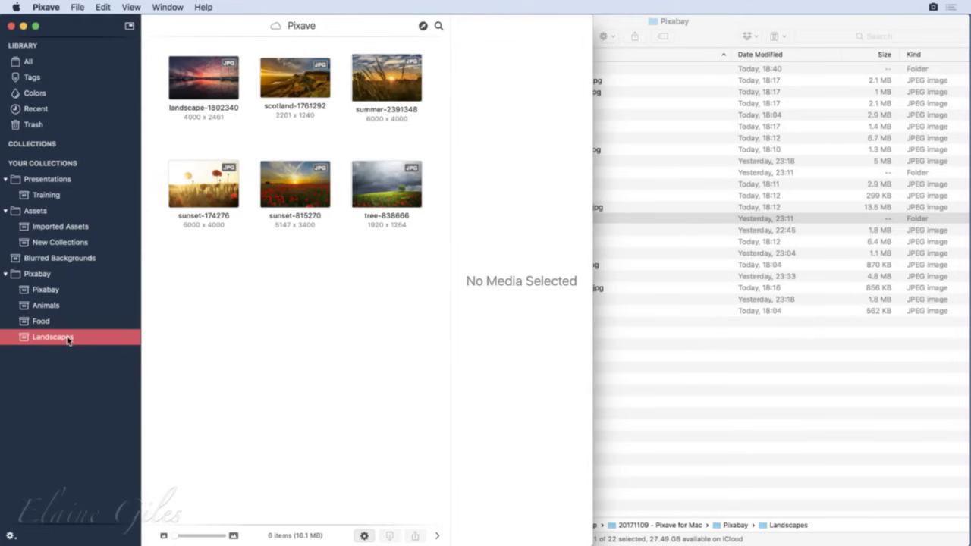
# Step: Move fruit-2305192, candy-1961536, background-2277 and both asparagus images from the Pixabay collection into the Food collection
pyautogui.click(72, 293)
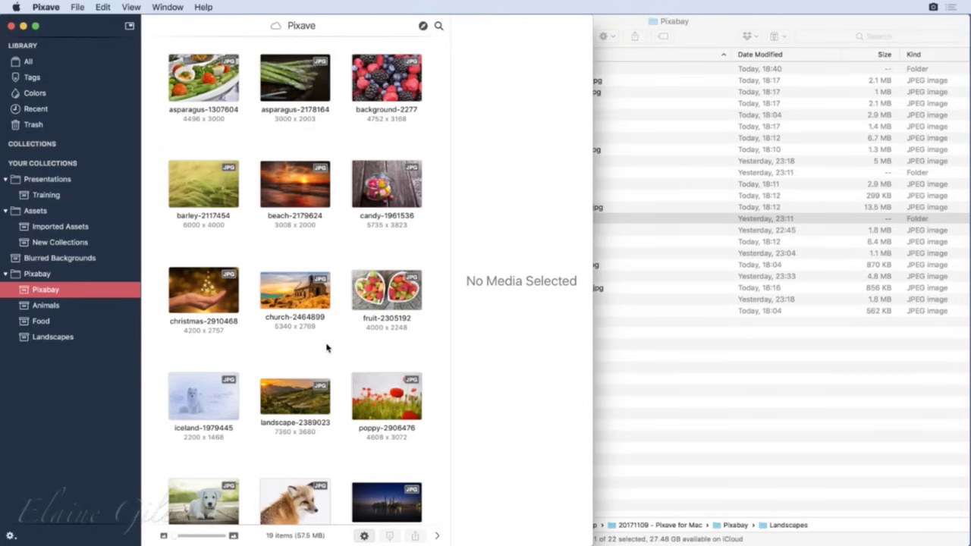
pyautogui.moveTo(380, 294); pyautogui.dragTo(70, 327)
pyautogui.moveTo(381, 179); pyautogui.dragTo(91, 315)
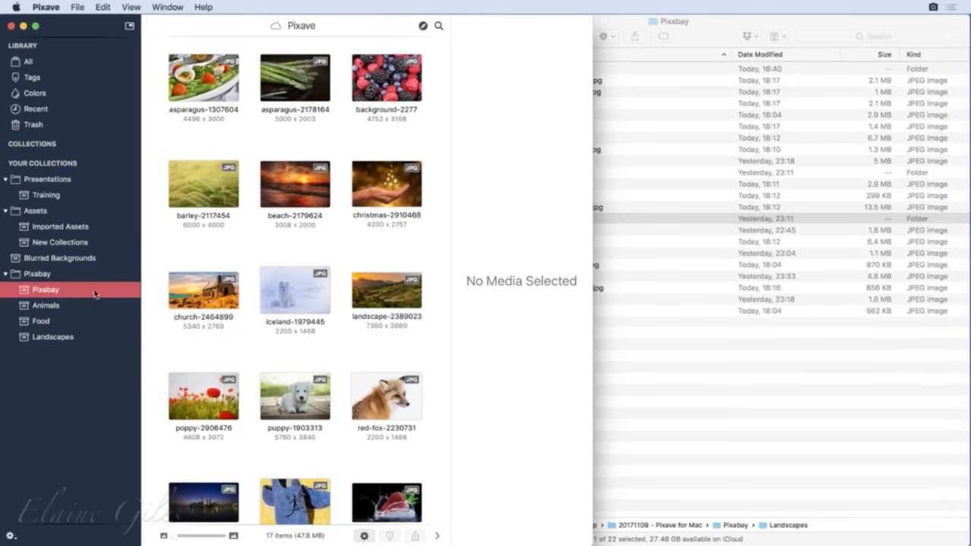
pyautogui.click(368, 82)
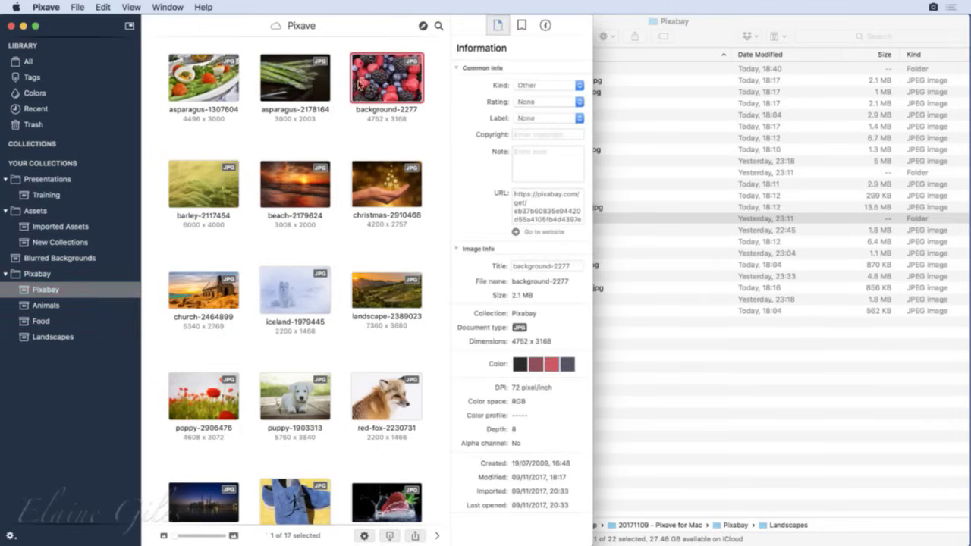
pyautogui.keyDown('super'); pyautogui.click(287, 88); pyautogui.keyUp('super')
pyautogui.keyDown('super'); pyautogui.click(213, 89); pyautogui.keyUp('super')
pyautogui.moveTo(198, 73); pyautogui.dragTo(64, 321)
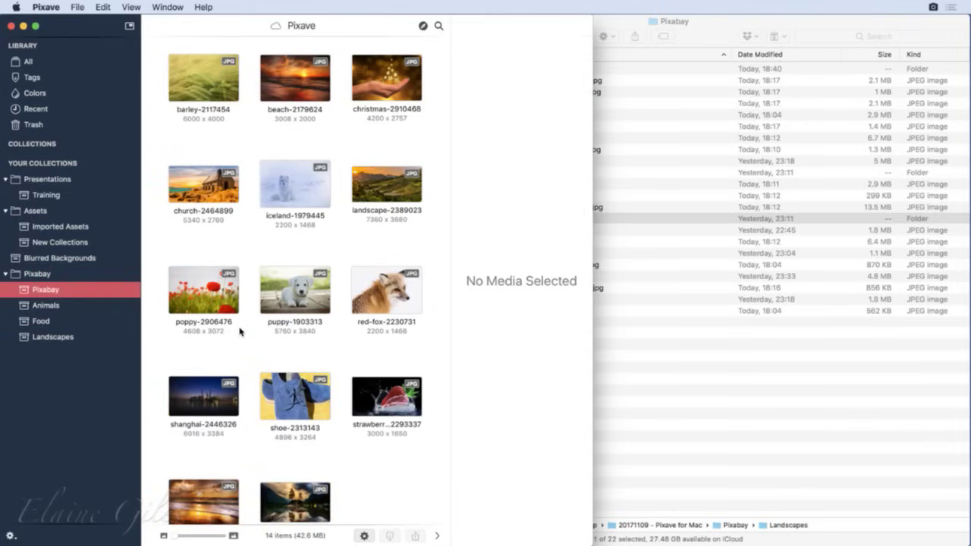
# Step: Move the beach, church, landscape, shanghai and two sunset images from the Pixabay collection into the Landscapes collection together
pyautogui.click(259, 82)
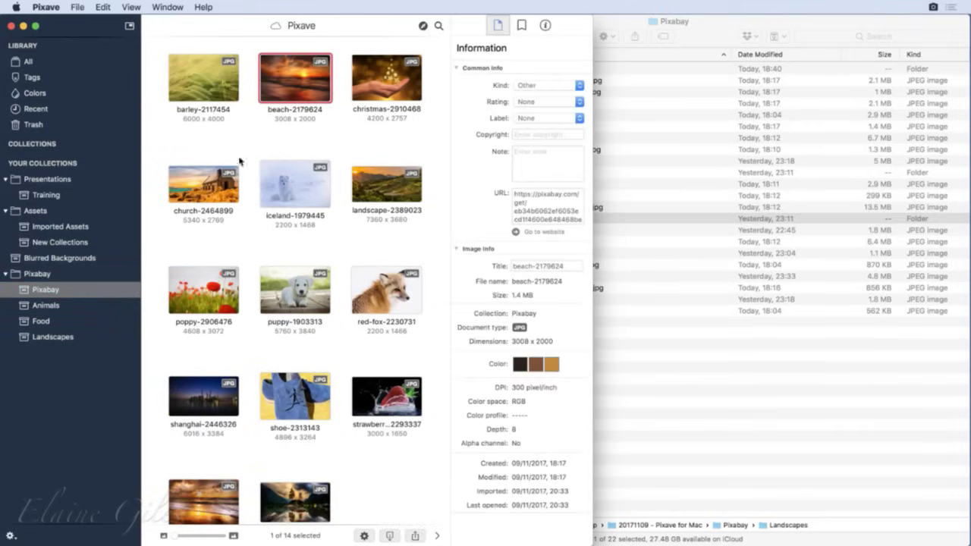
pyautogui.keyDown('super'); pyautogui.click(214, 190); pyautogui.keyUp('super')
pyautogui.keyDown('super'); pyautogui.click(376, 187); pyautogui.keyUp('super')
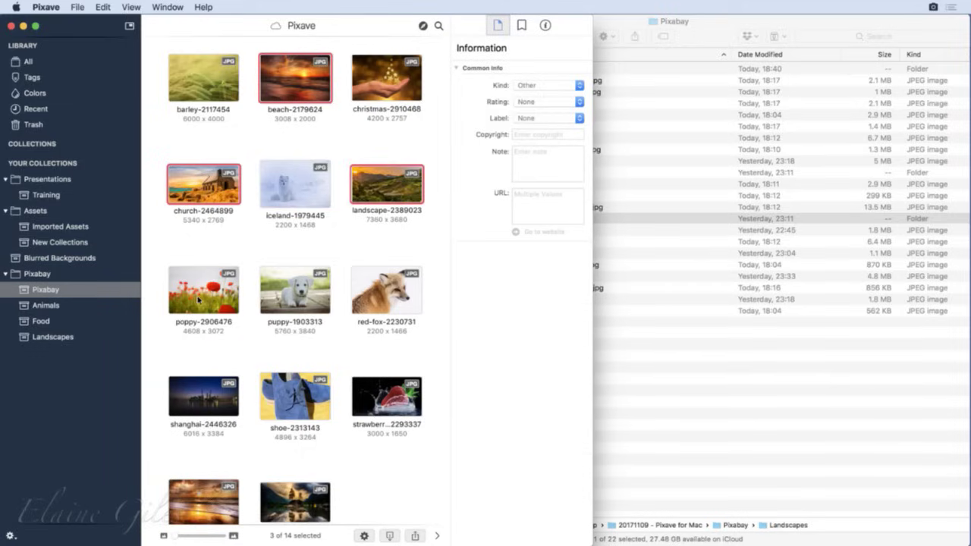
pyautogui.keyDown('super'); pyautogui.click(211, 416); pyautogui.keyUp('super')
pyautogui.keyDown('super'); pyautogui.click(201, 515); pyautogui.keyUp('super')
pyautogui.keyDown('super'); pyautogui.click(277, 501); pyautogui.keyUp('super')
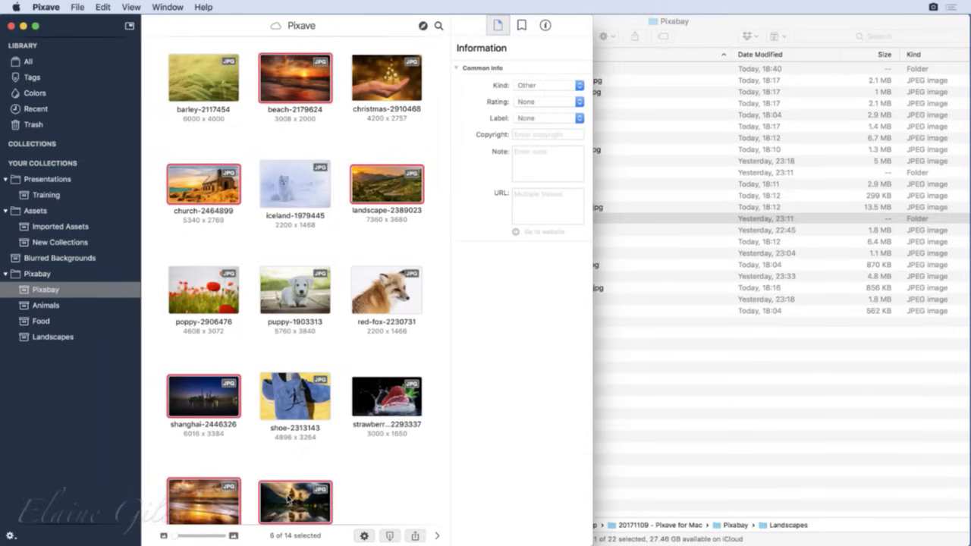
pyautogui.moveTo(204, 180); pyautogui.dragTo(67, 340)
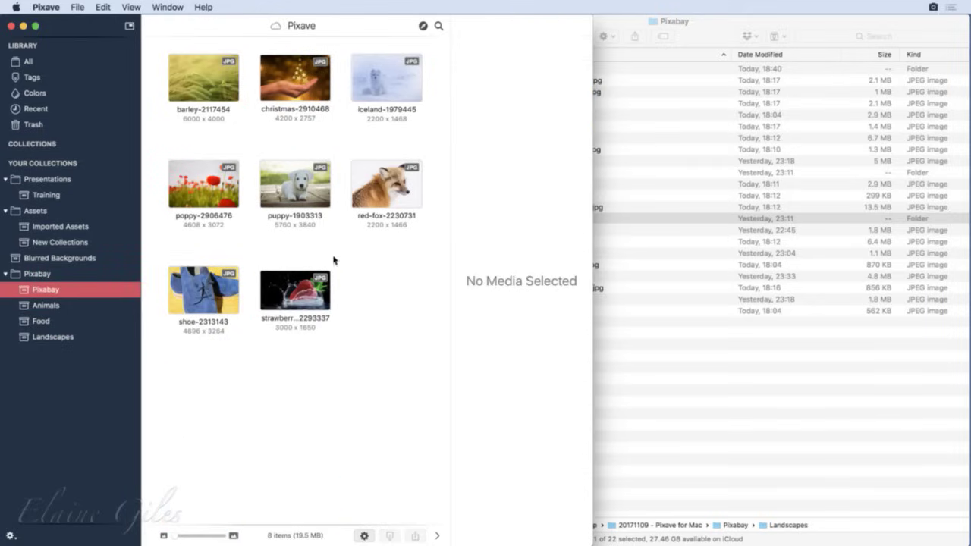
# Step: Move puppy-1903313, red-fox-2230731 and iceland-1979445 from the Pixabay collection into Animals, and strawberry-2293337 into Food
pyautogui.click(317, 185)
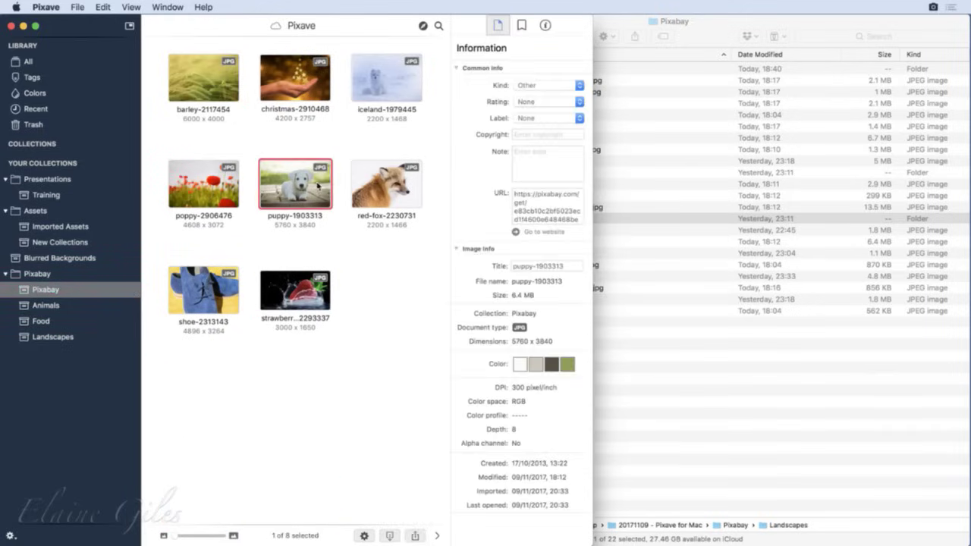
pyautogui.keyDown('super'); pyautogui.click(397, 191); pyautogui.keyUp('super')
pyautogui.moveTo(292, 185); pyautogui.dragTo(95, 308)
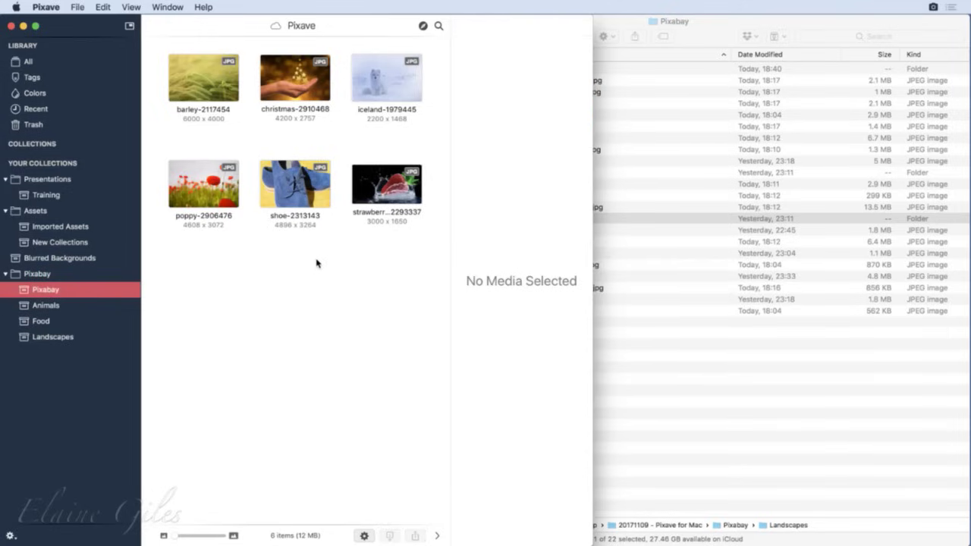
pyautogui.moveTo(375, 178); pyautogui.dragTo(72, 322)
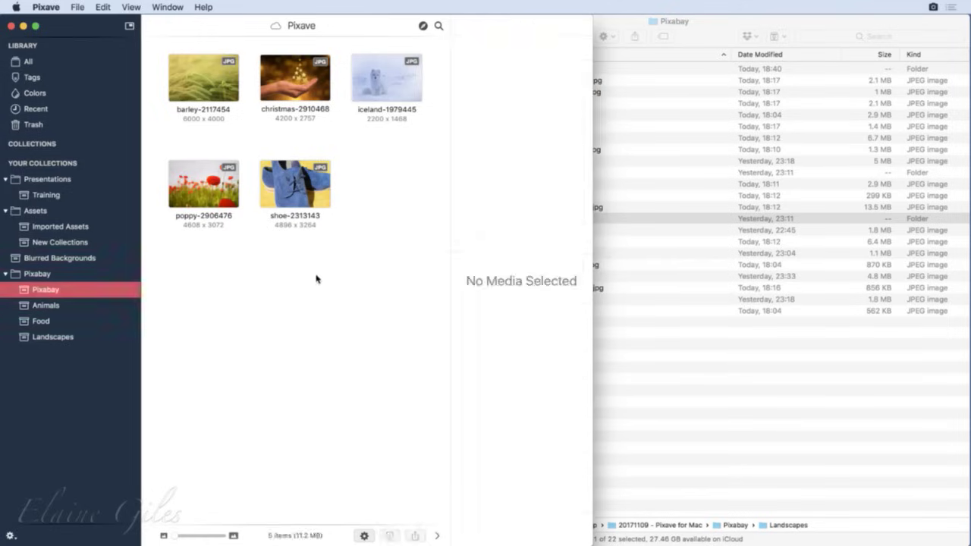
pyautogui.moveTo(385, 75); pyautogui.dragTo(74, 321)
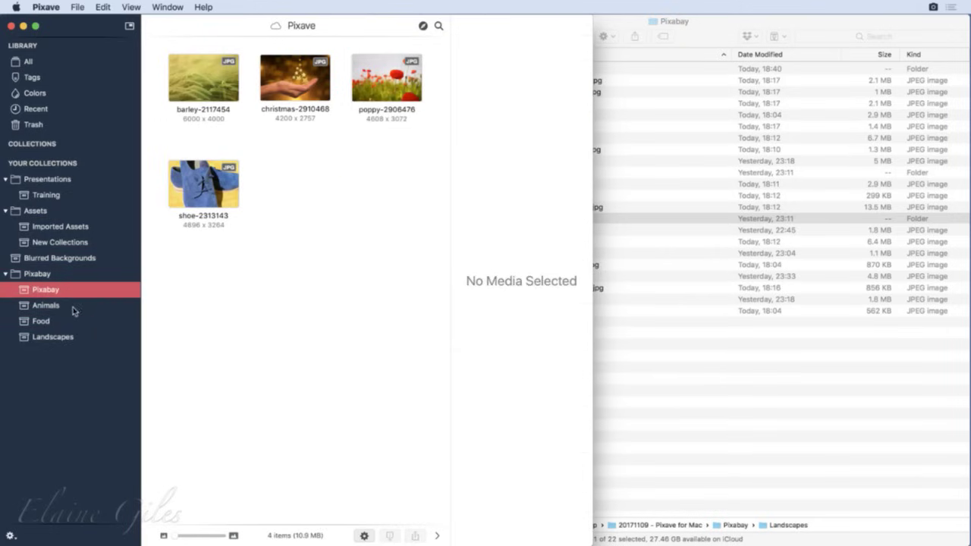
# Step: Move barley-2117454 and poppy-2906476 from the Pixabay collection into the Landscapes collection
pyautogui.click(200, 71)
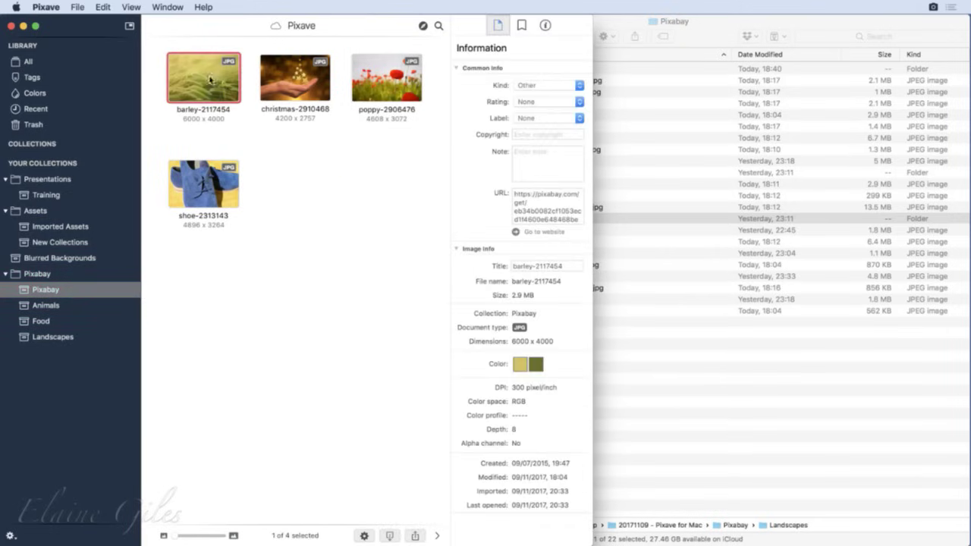
pyautogui.keyDown('super'); pyautogui.click(381, 79); pyautogui.keyUp('super')
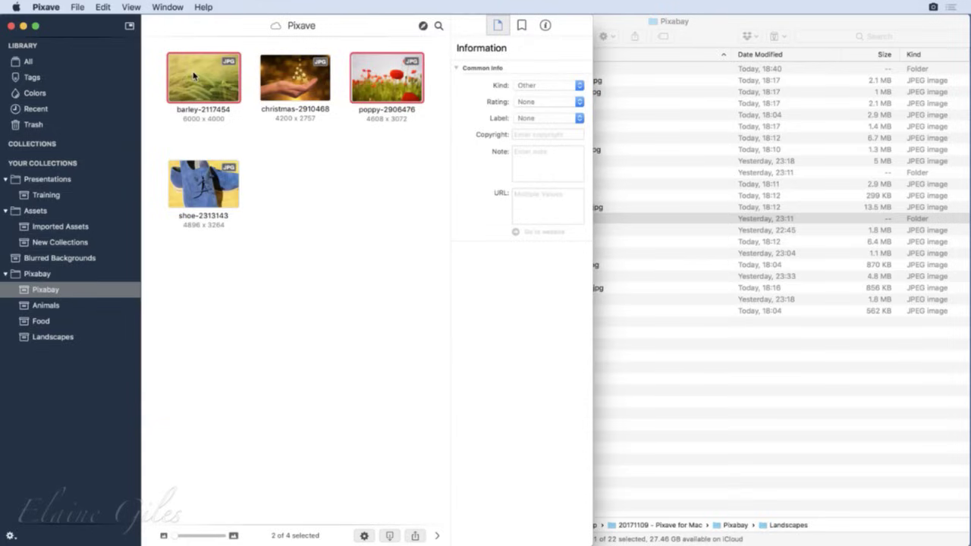
pyautogui.moveTo(231, 78); pyautogui.dragTo(85, 341)
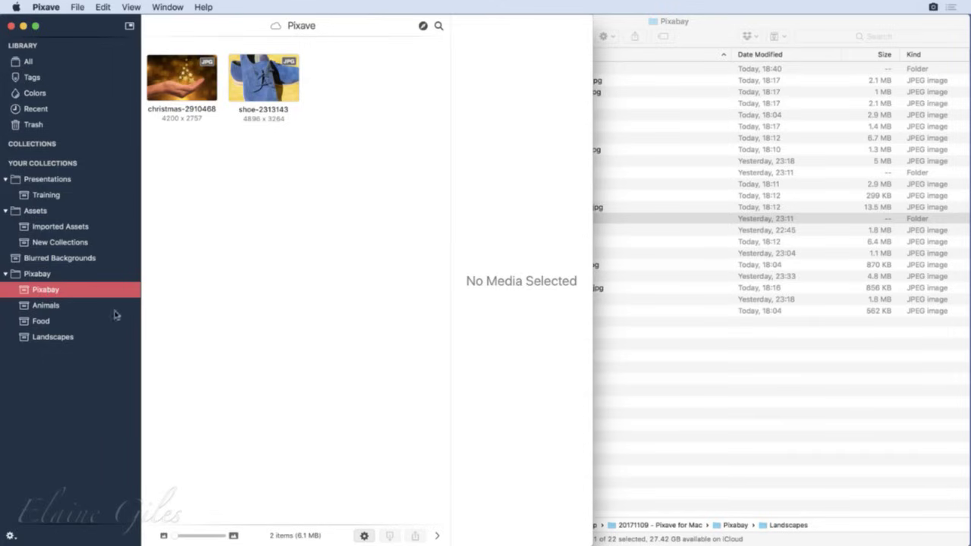
# Step: Preview the original images in Finder's Pixabay folder from poppy-2906476.jpg to shoe-2313143.jpg, and close the folder window
pyautogui.click(750, 401)
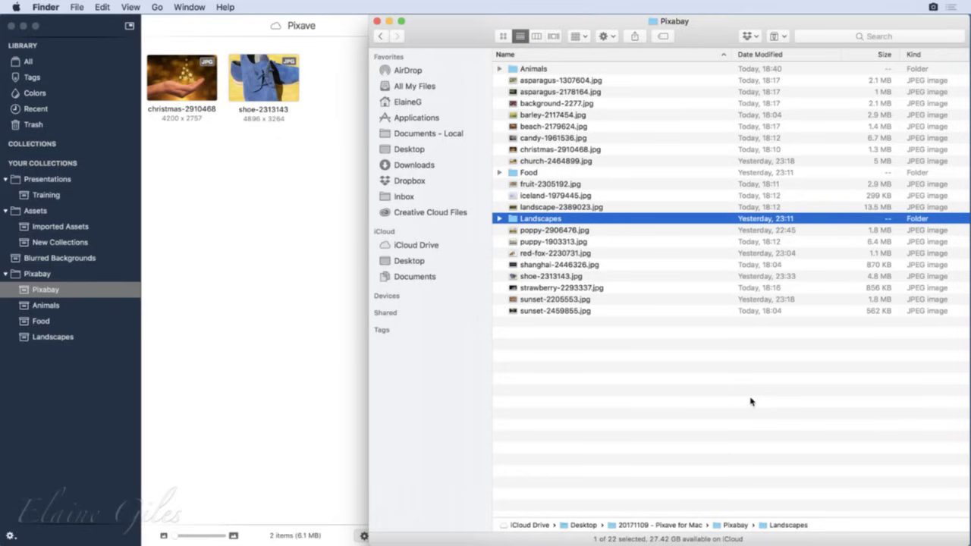
pyautogui.press('Down')
pyautogui.press('space')
pyautogui.press('Down')
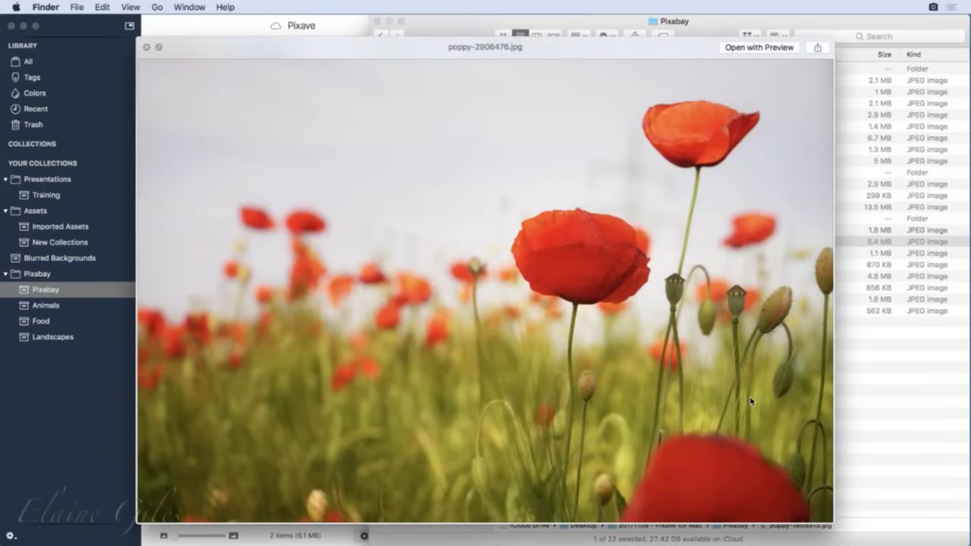
pyautogui.press('Down')
pyautogui.press('Down')
pyautogui.press('Down')
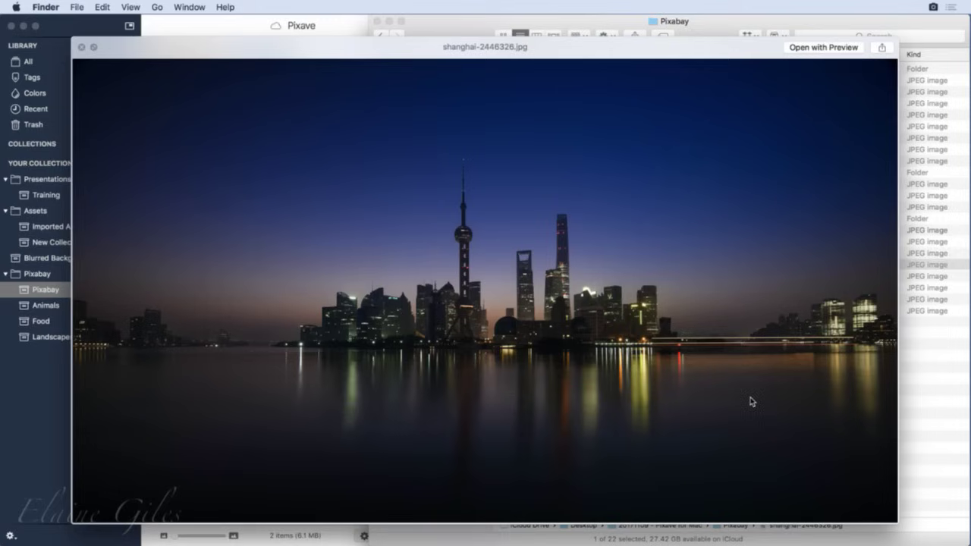
pyautogui.press('space')
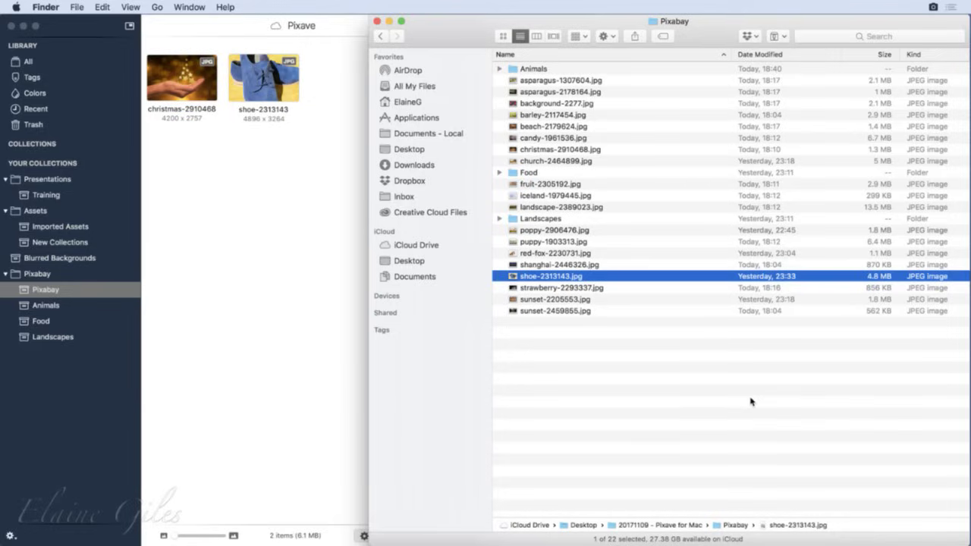
pyautogui.click(377, 21)
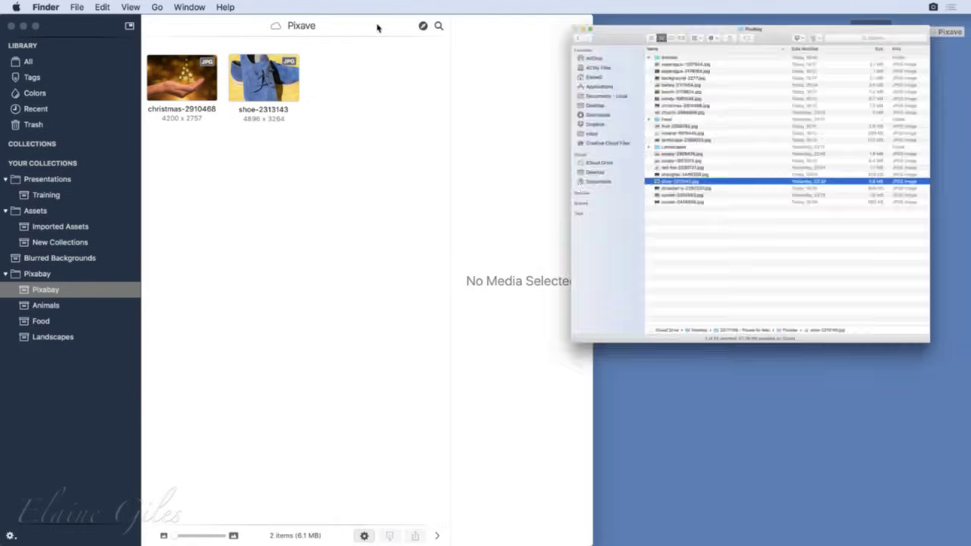
pyautogui.click(699, 167)
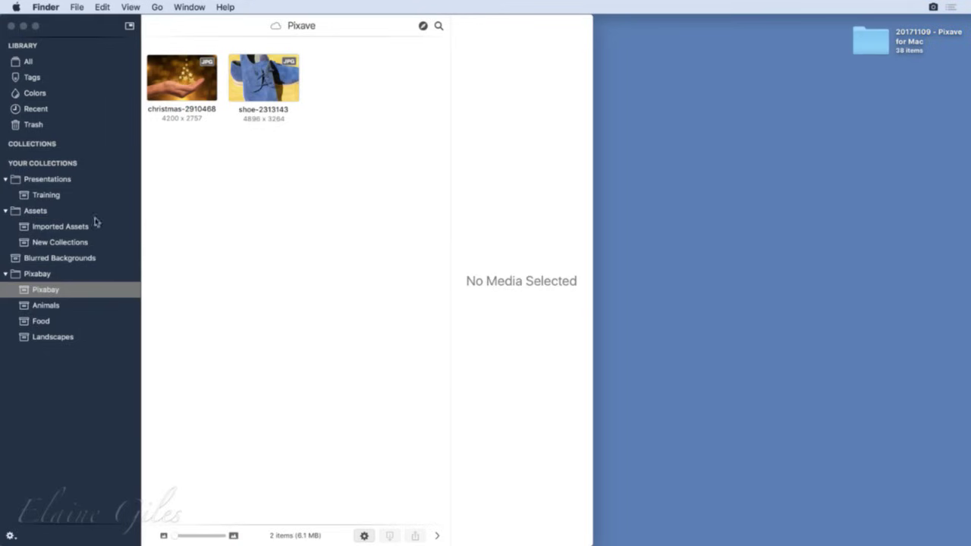
# Step: Capture the desktop area around the 20171109 - Pixave for Mac folder into the New Collections collection
pyautogui.click(52, 247)
pyautogui.click(51, 247)
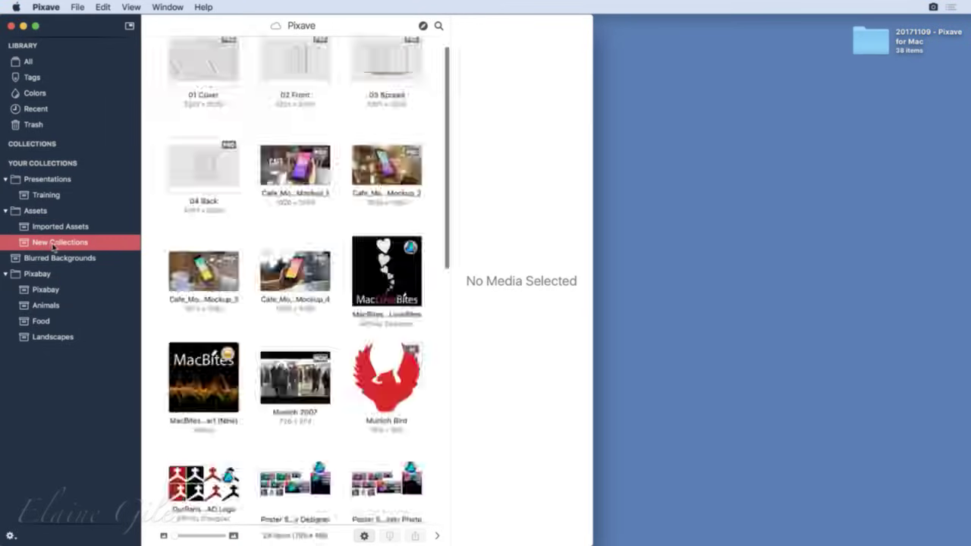
pyautogui.scroll(-10, 301, 272)
pyautogui.scroll(-3, 301, 272)
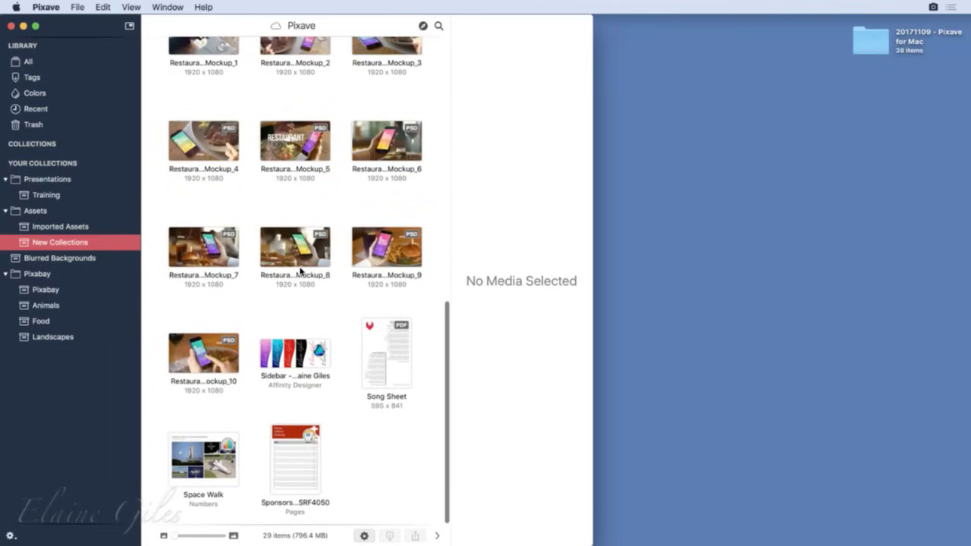
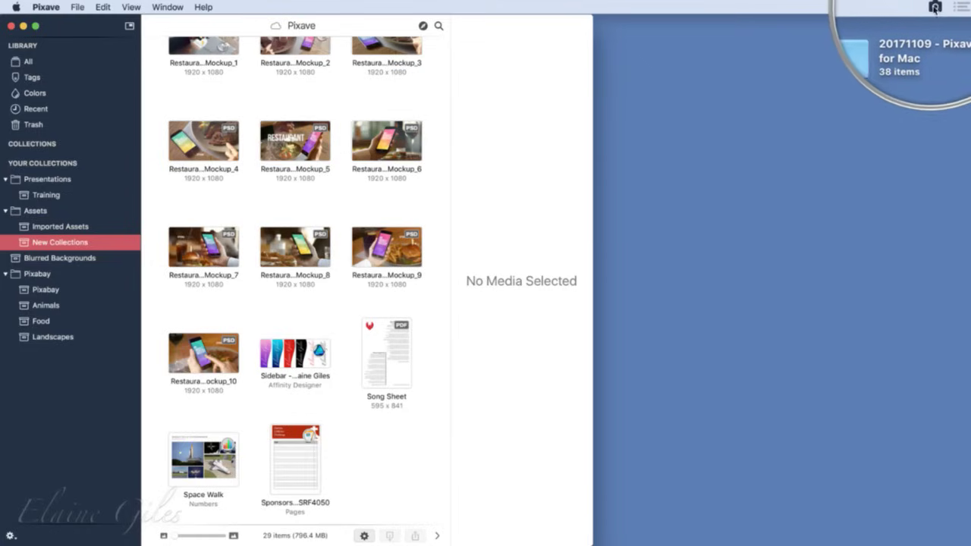
pyautogui.click(933, 12)
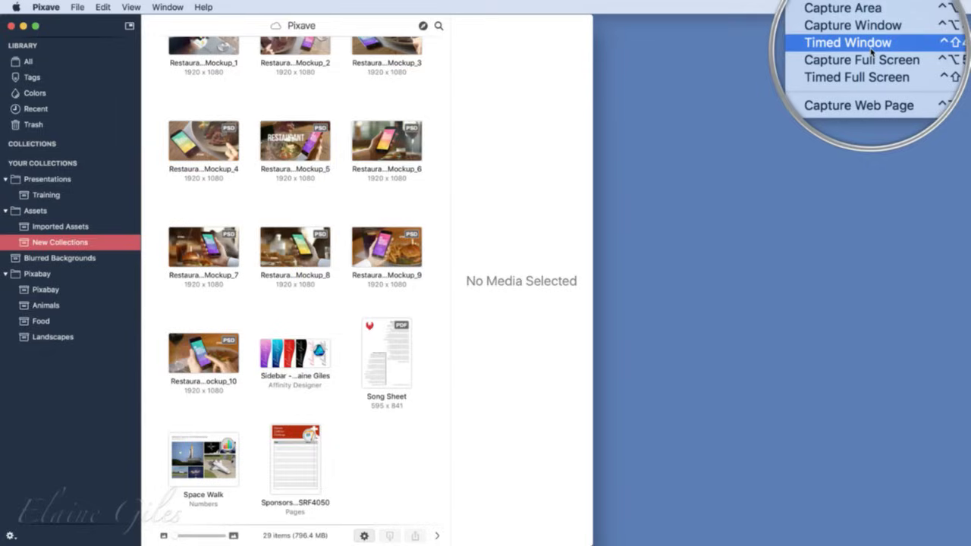
pyautogui.click(869, 22)
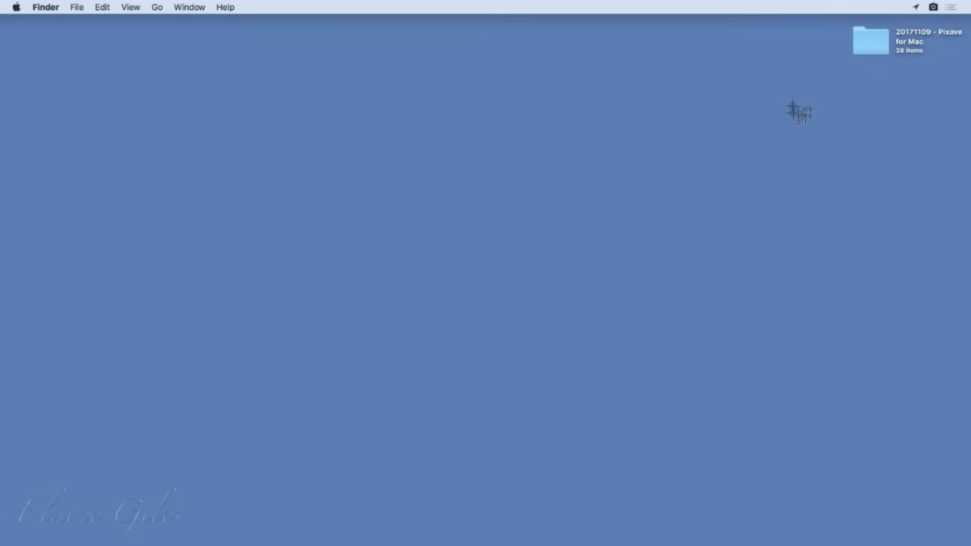
pyautogui.moveTo(794, 107); pyautogui.dragTo(969, 4)
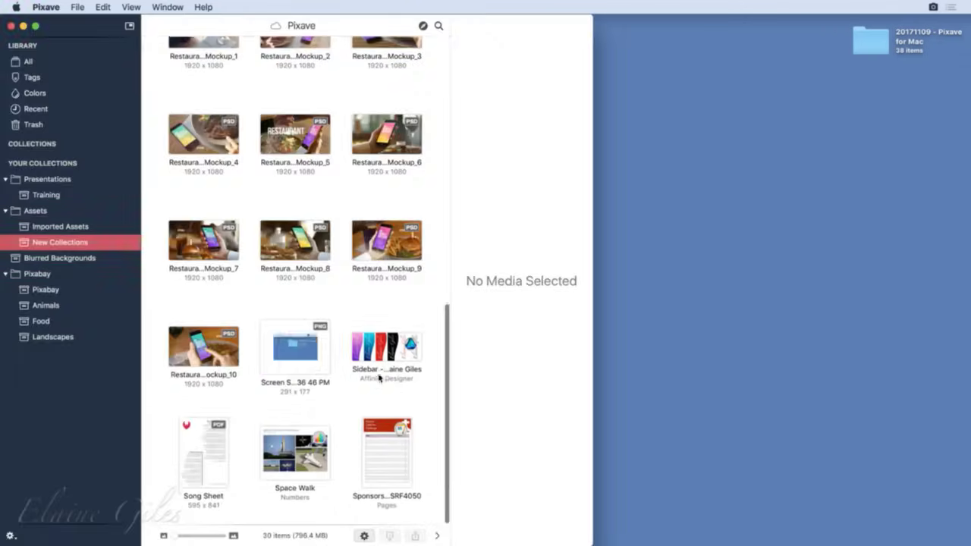
# Step: Open the captured area screenshot to view it and its information, and return to the New Collections collection
pyautogui.doubleClick(278, 355)
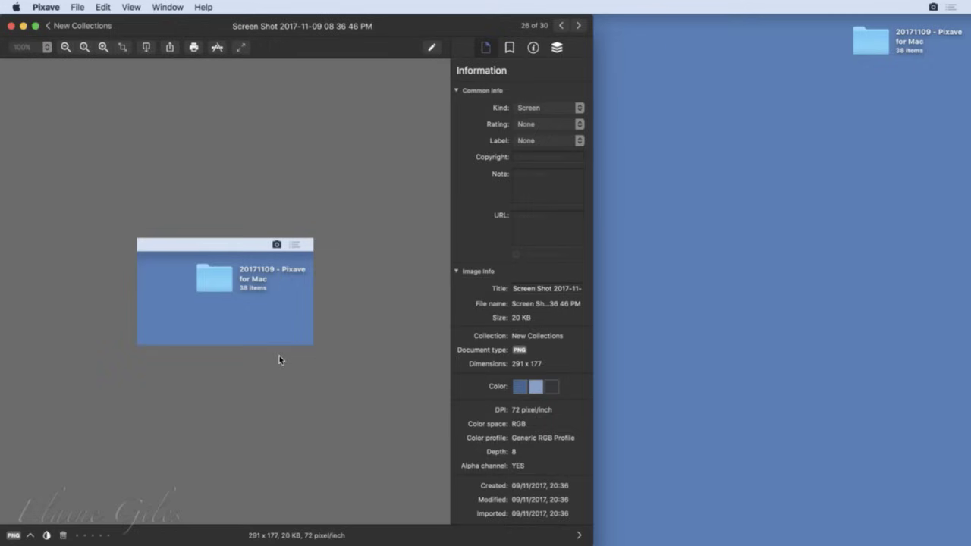
pyautogui.click(932, 7)
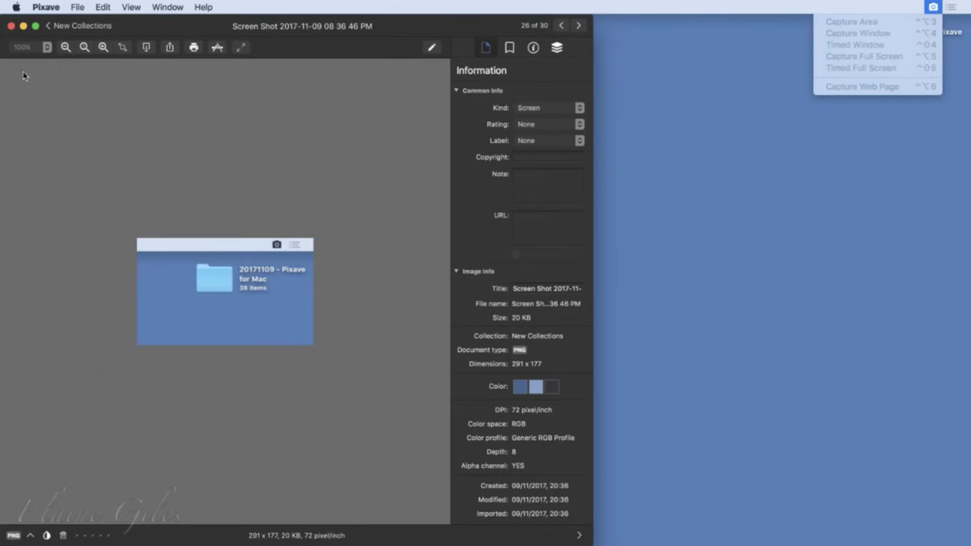
pyautogui.click(50, 28)
pyautogui.click(50, 28)
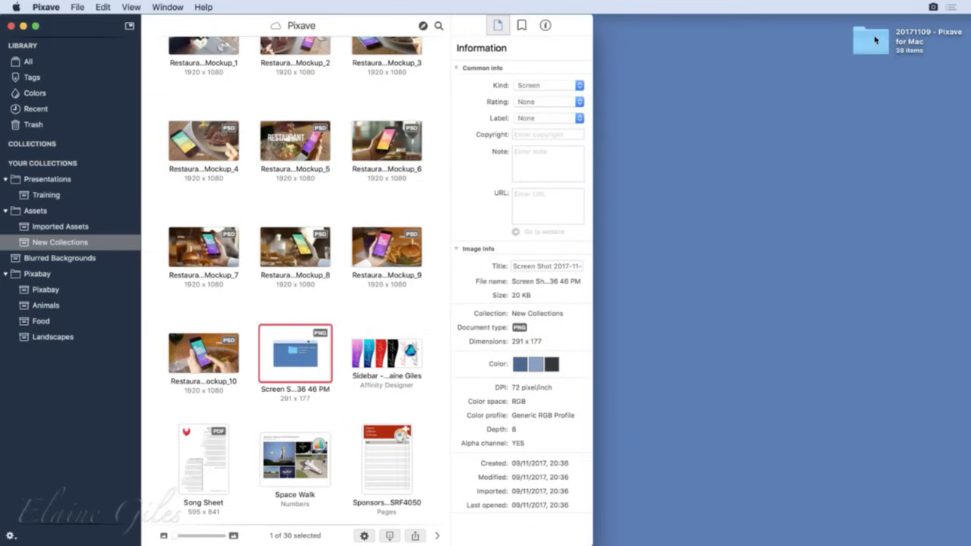
# Step: Take a timed full-screen capture with the 20171109 - Pixave for Mac folder opened in Finder
pyautogui.click(932, 7)
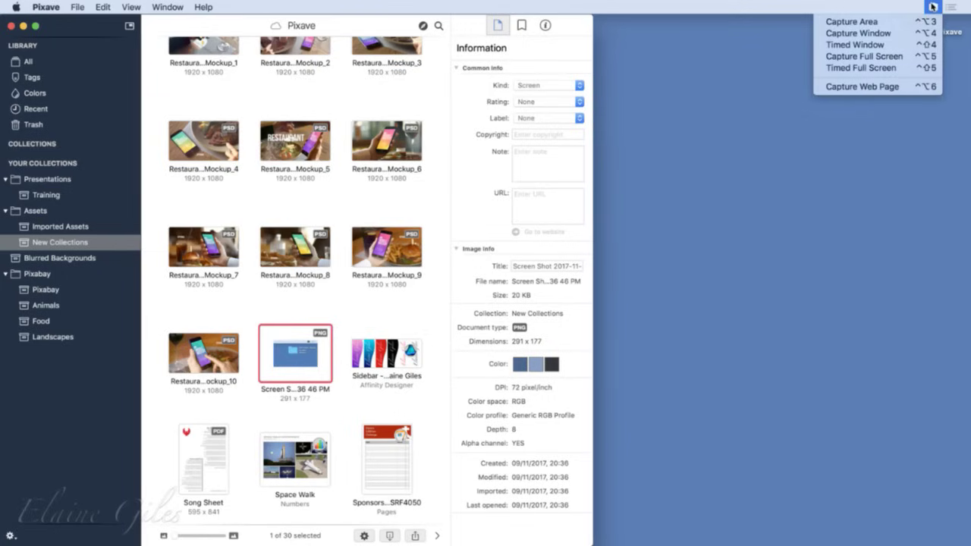
pyautogui.click(889, 68)
pyautogui.click(878, 43)
pyautogui.doubleClick(879, 44)
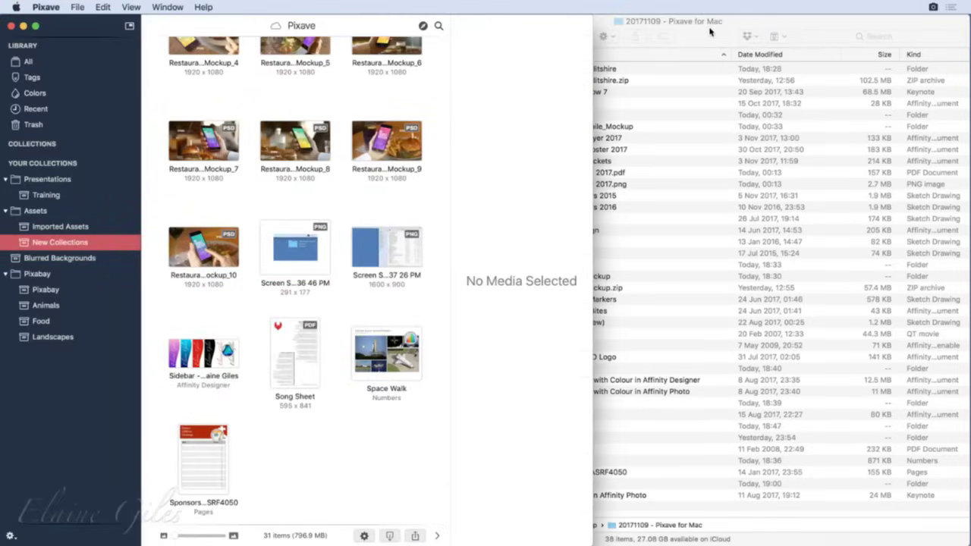
# Step: View the full-screen screenshot alongside the Finder window it shows, and return to the New Collections collection
pyautogui.doubleClick(378, 255)
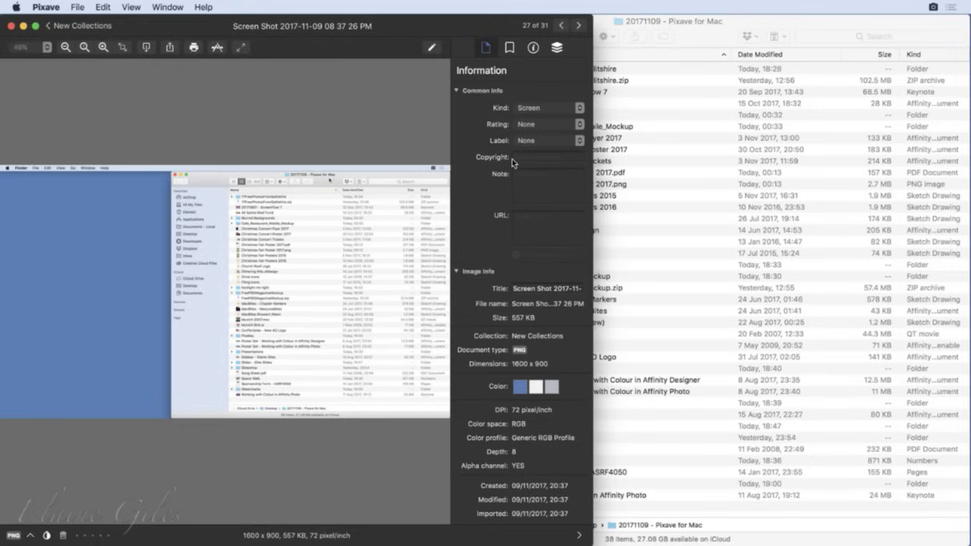
pyautogui.click(708, 37)
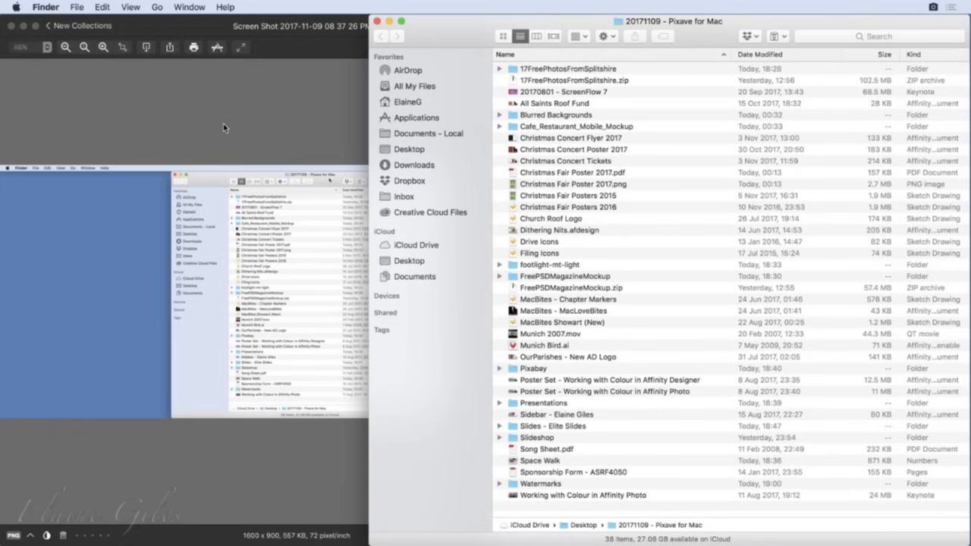
pyautogui.click(47, 26)
pyautogui.click(47, 26)
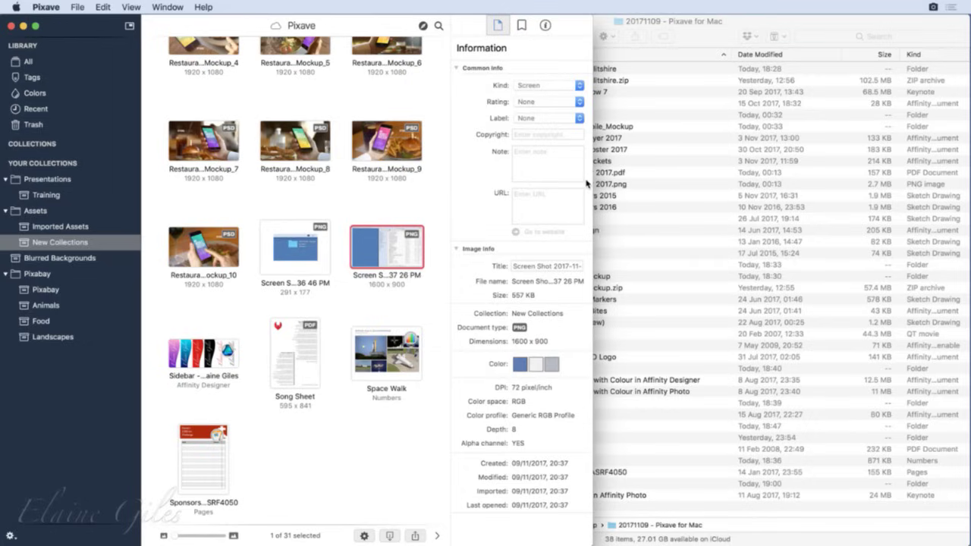
pyautogui.click(696, 36)
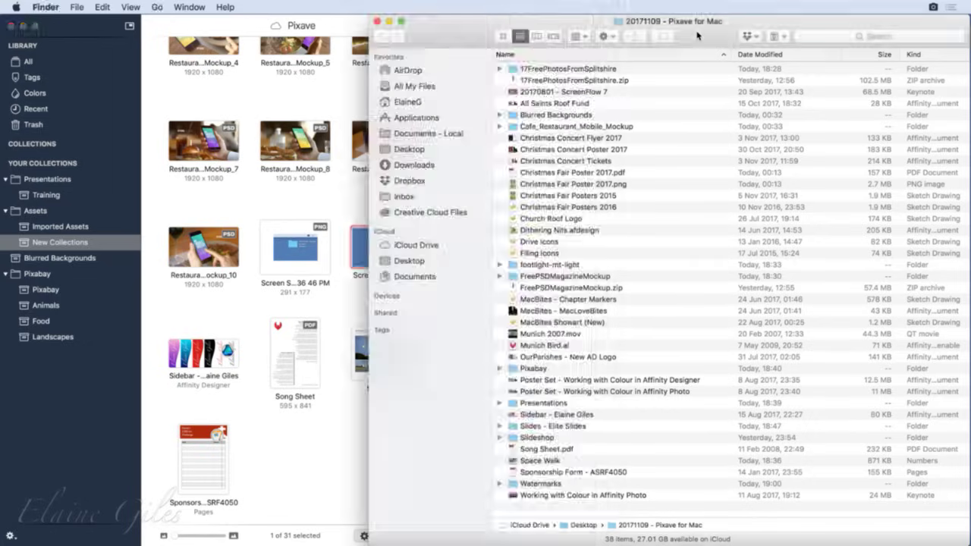
pyautogui.click(348, 29)
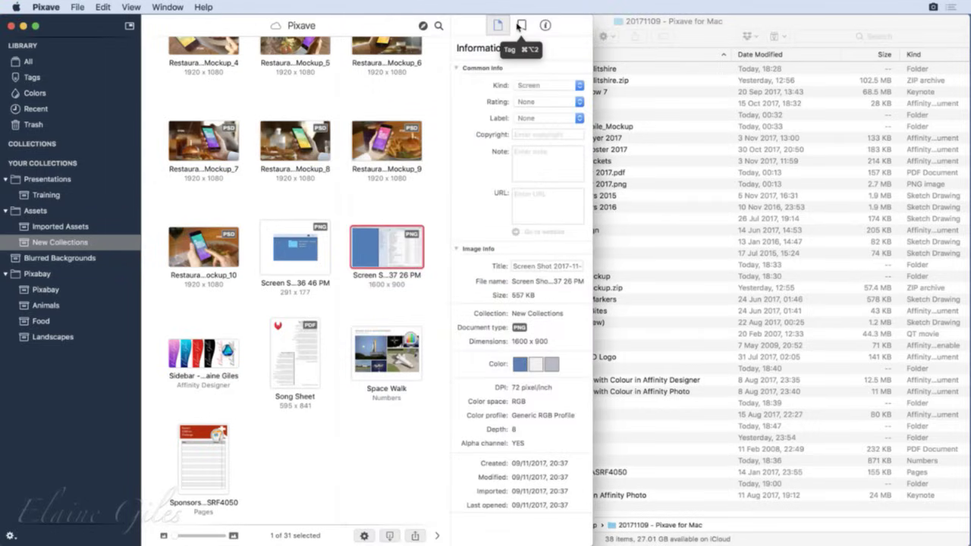
# Step: Enlarge the library window to fill the screen and browse the MacBites Learning home page in the built-in web browser
pyautogui.hotkey('ctrl', 'alt', 'Return')
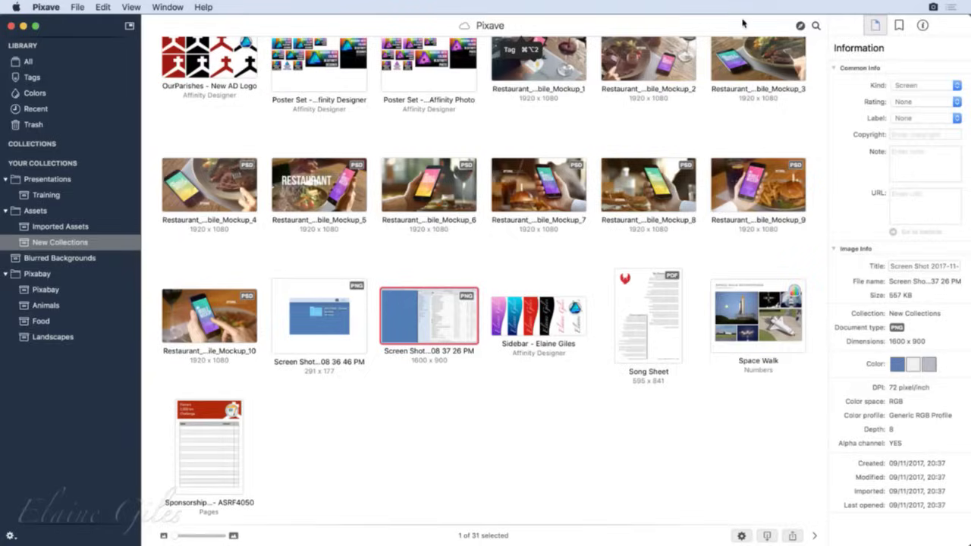
pyautogui.click(800, 27)
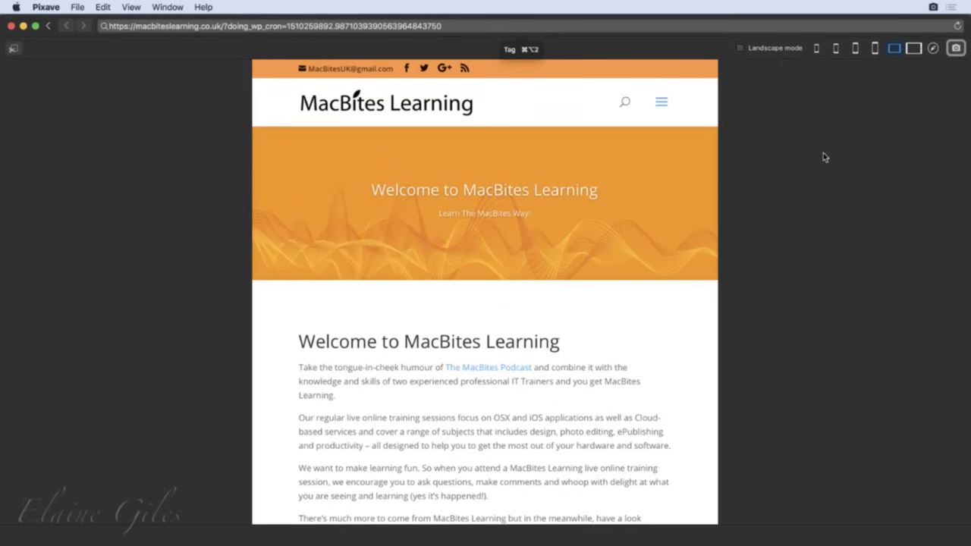
pyautogui.scroll(-3, 668, 208)
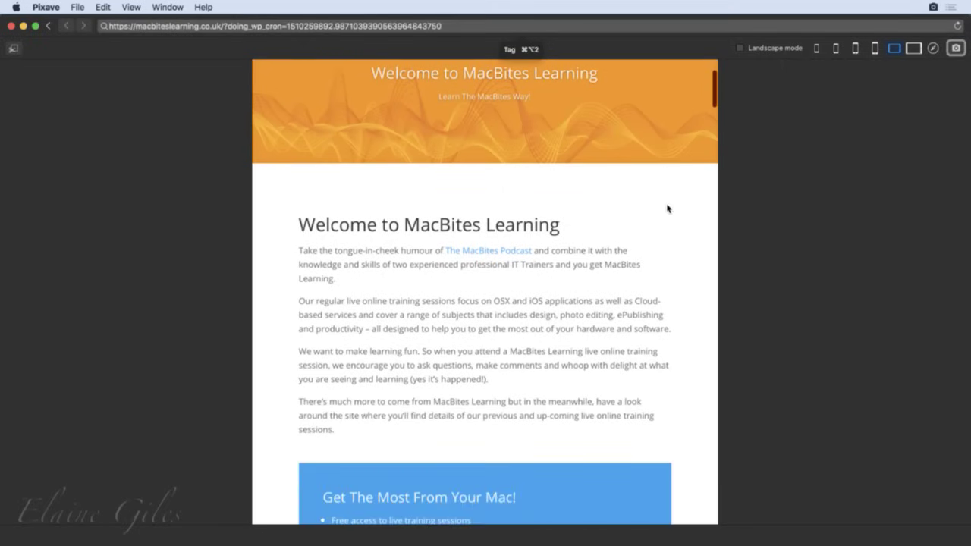
pyautogui.scroll(-3, 668, 208)
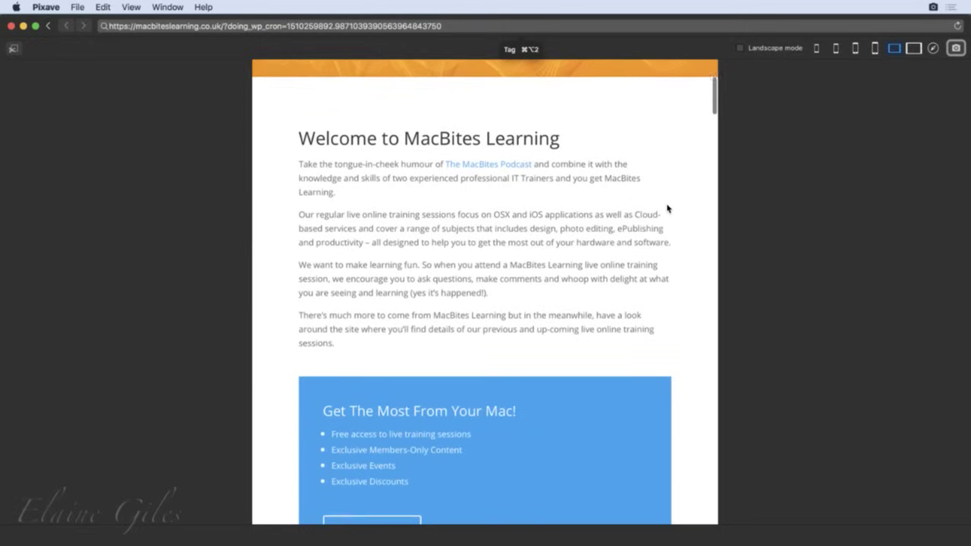
pyautogui.scroll(5, 667, 207)
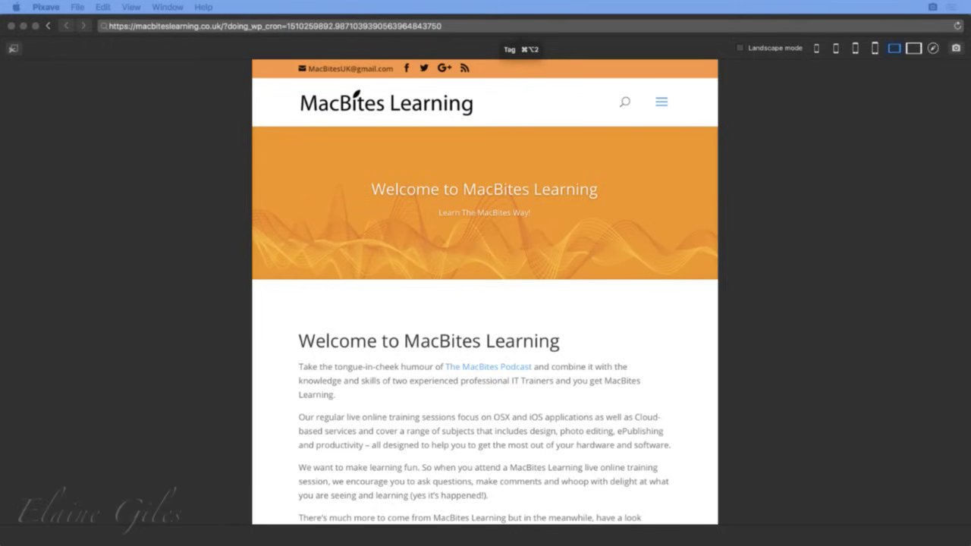
# Step: View macbiteslearning.co.uk in Chrome from the header down to the past events, and close the Chrome window
pyautogui.moveTo(1, 137); pyautogui.dragTo(405, 28)
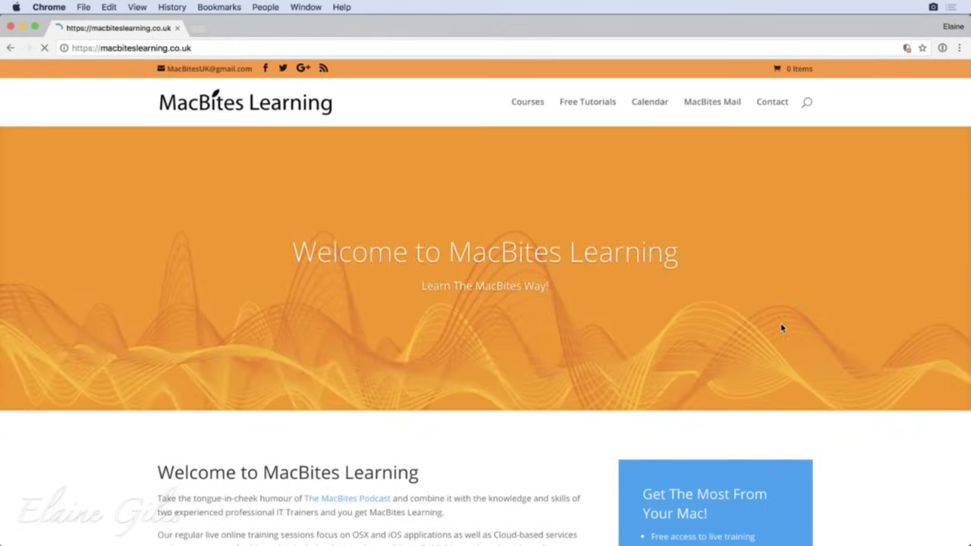
pyautogui.scroll(-3, 783, 328)
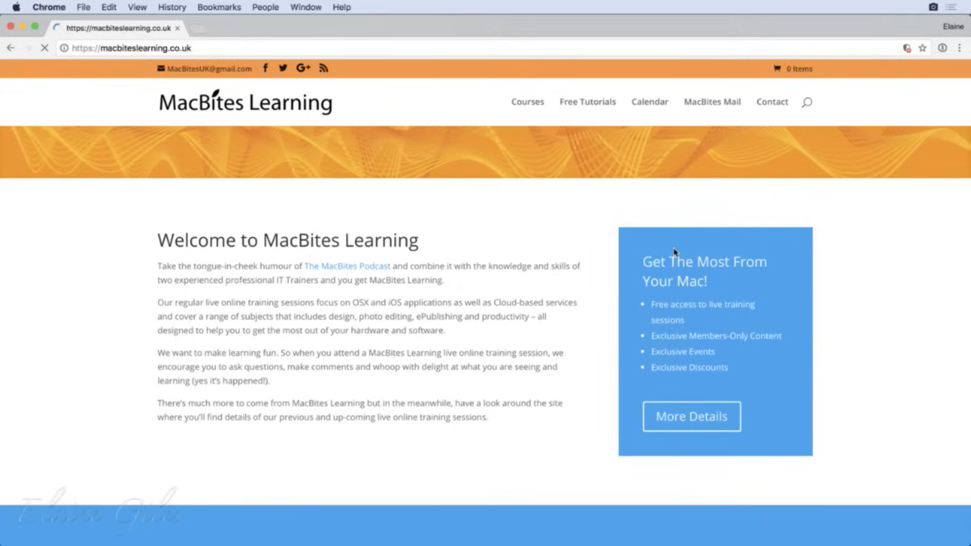
pyautogui.scroll(-5, 578, 279)
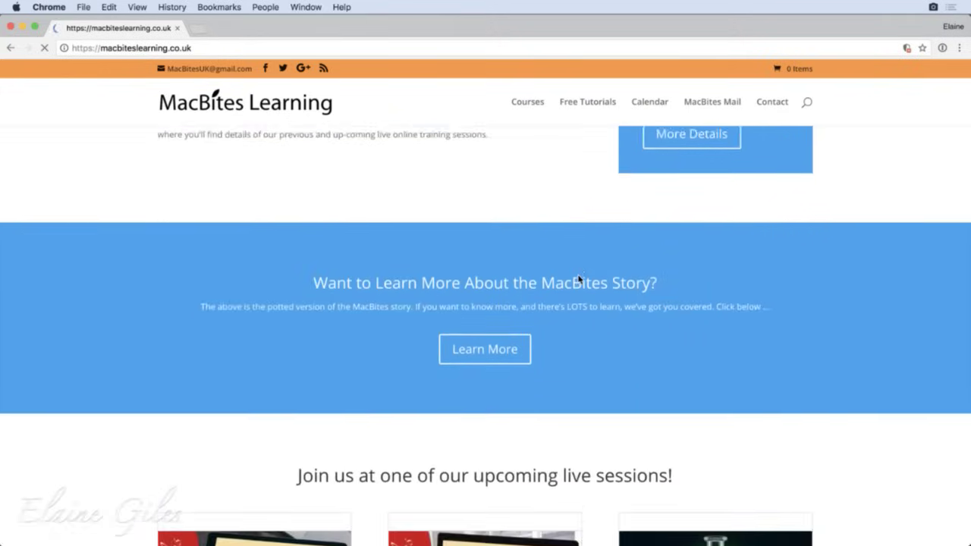
pyautogui.scroll(-4, 578, 279)
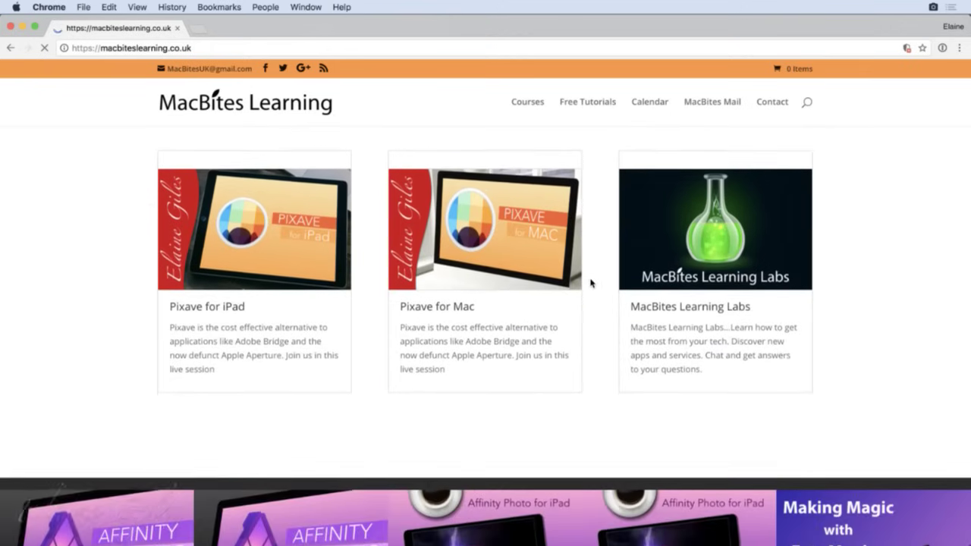
pyautogui.scroll(-5, 593, 283)
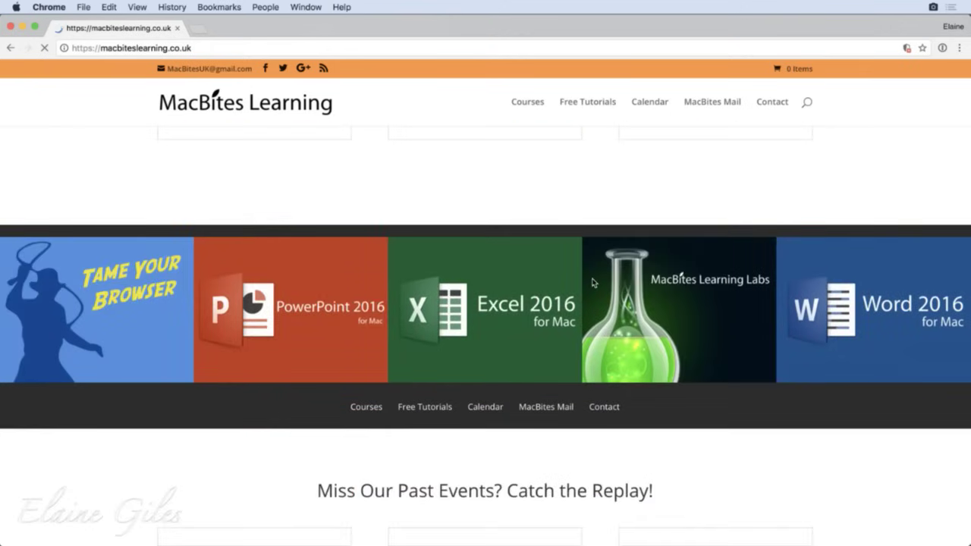
pyautogui.scroll(-2, 593, 283)
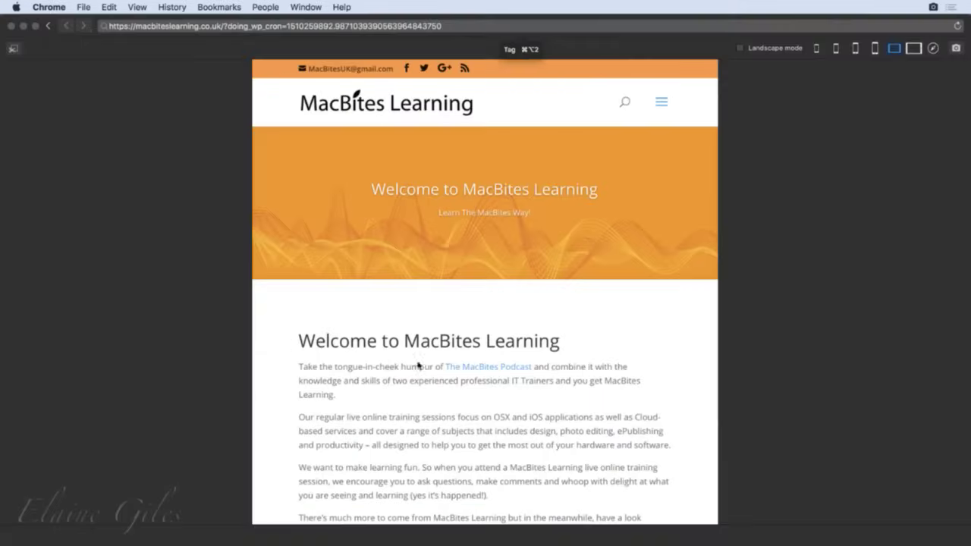
pyautogui.click(11, 28)
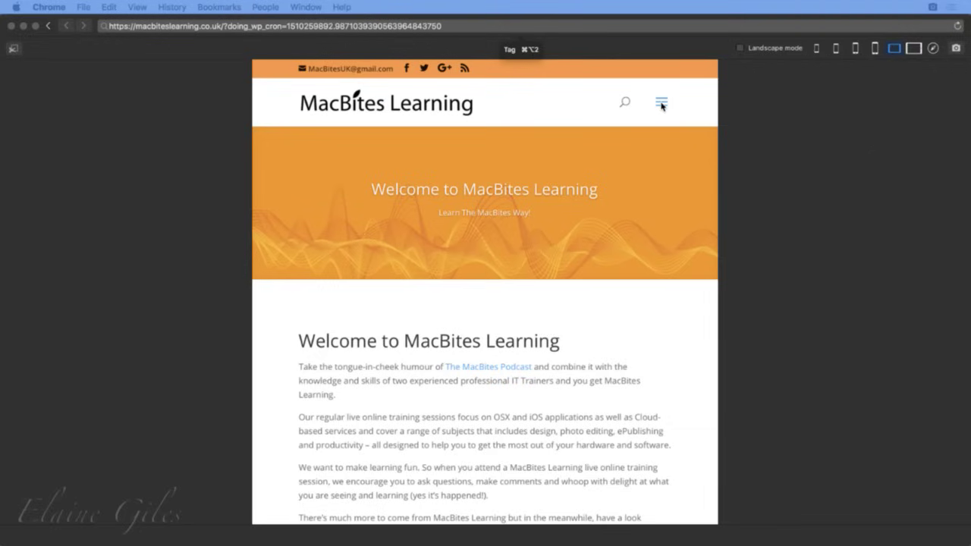
# Step: Preview the MacBites Learning page in the built-in browser at the largest device size
pyautogui.click(914, 49)
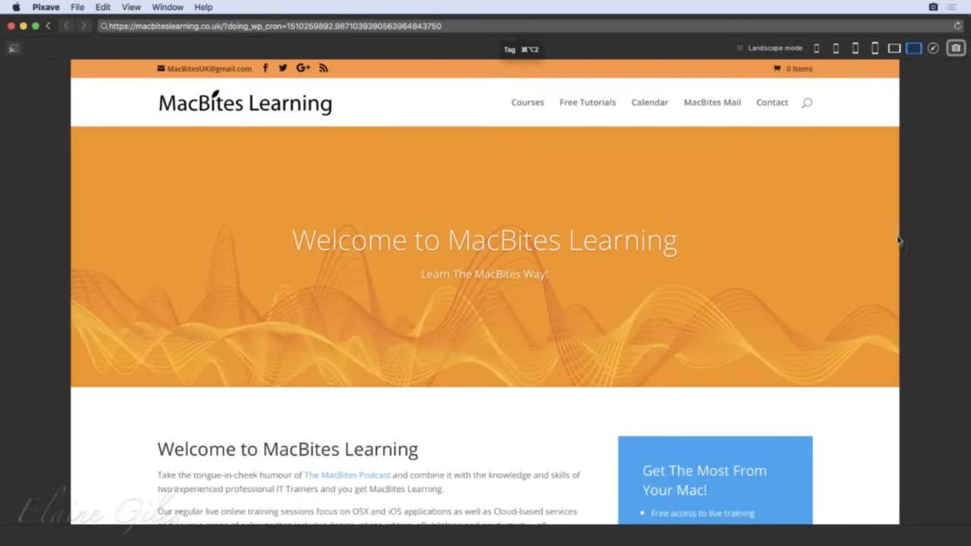
pyautogui.scroll(-1, 897, 242)
pyautogui.scroll(-3, 897, 242)
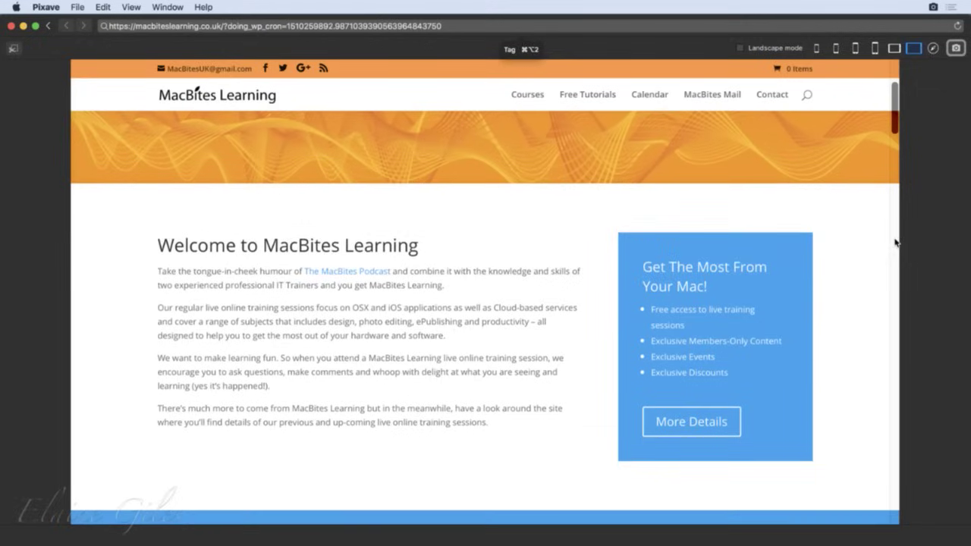
pyautogui.scroll(4, 896, 242)
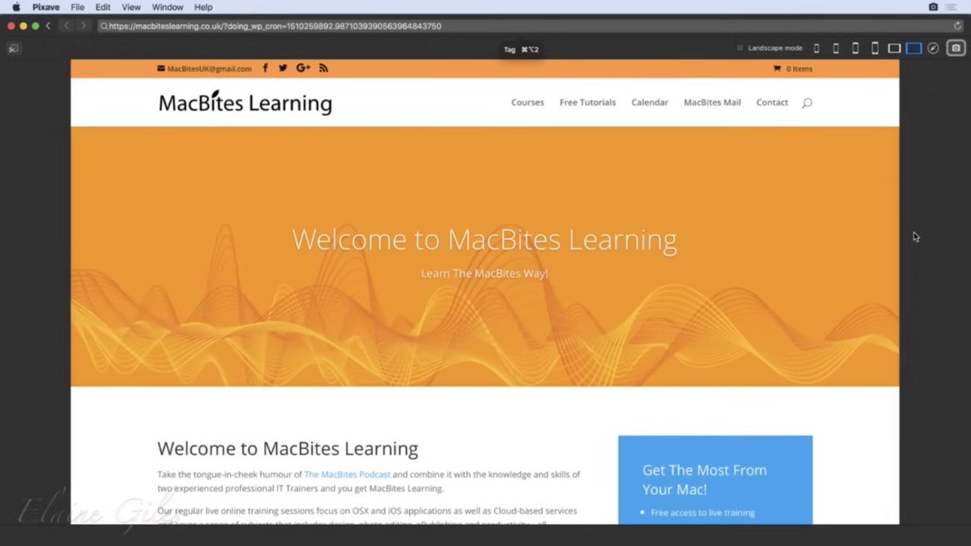
# Step: Capture the whole MacBites Learning page at the full 1600px browser width, and close the built-in browser
pyautogui.click(934, 49)
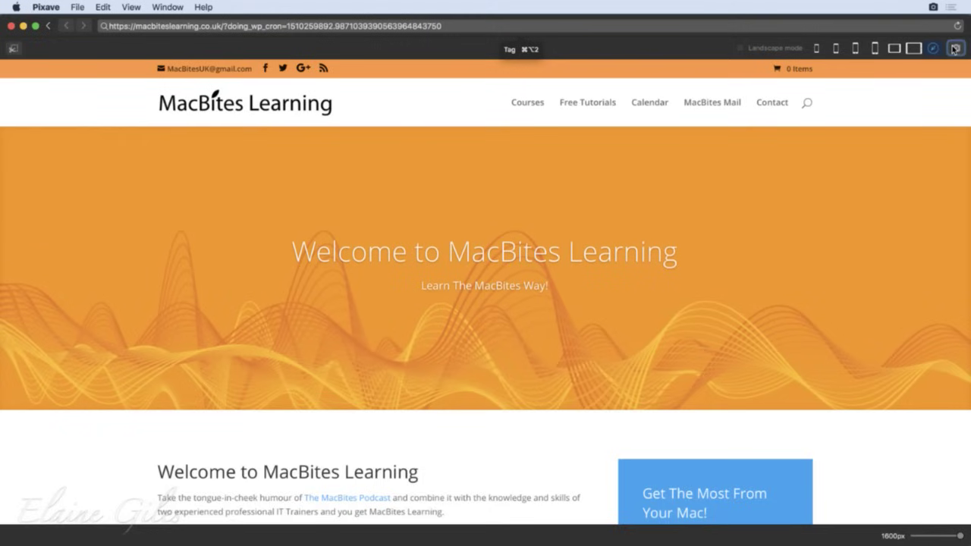
pyautogui.click(955, 48)
pyautogui.press('super+w')
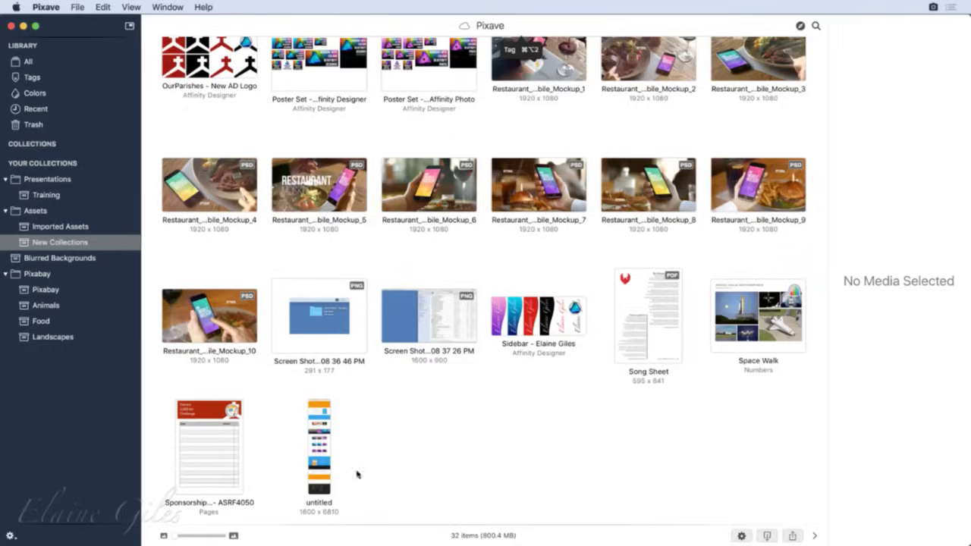
# Step: Open the captured web page image and zoom in to examine its session listings
pyautogui.doubleClick(318, 446)
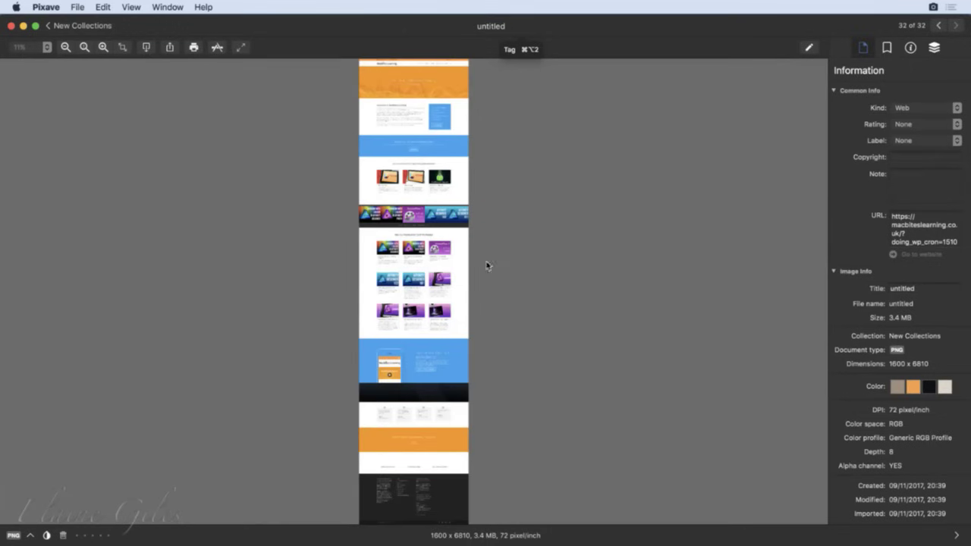
pyautogui.click(103, 48)
pyautogui.click(102, 47)
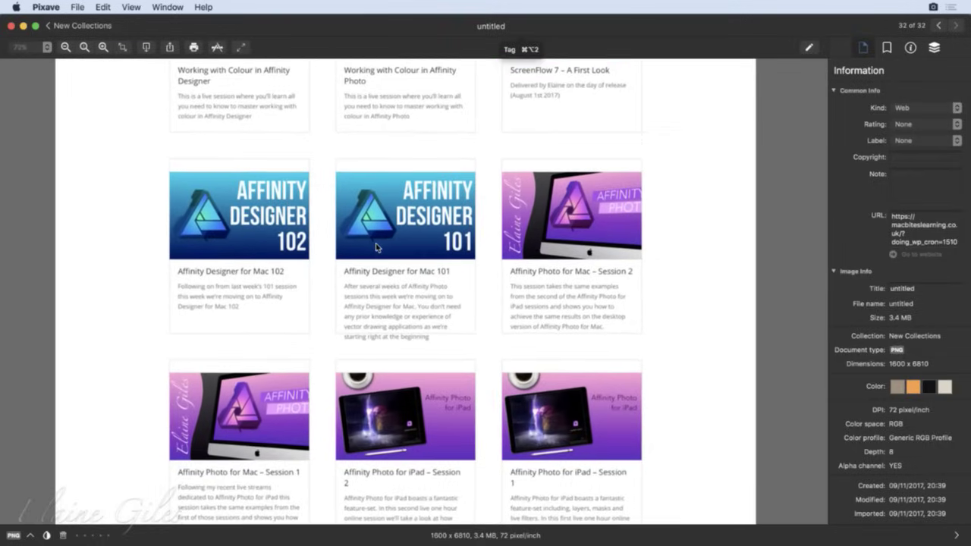
# Step: Capture the whole MacBites Learning page at the iPhone 6/6s Plus size in the built-in browser, and close the browser
pyautogui.scroll(10, 376, 247)
pyautogui.scroll(10, 376, 248)
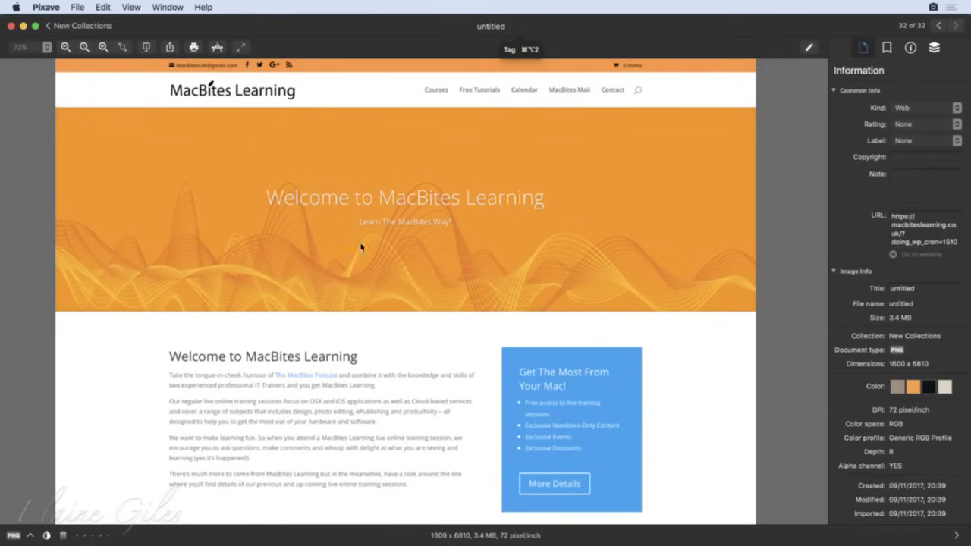
pyautogui.click(55, 26)
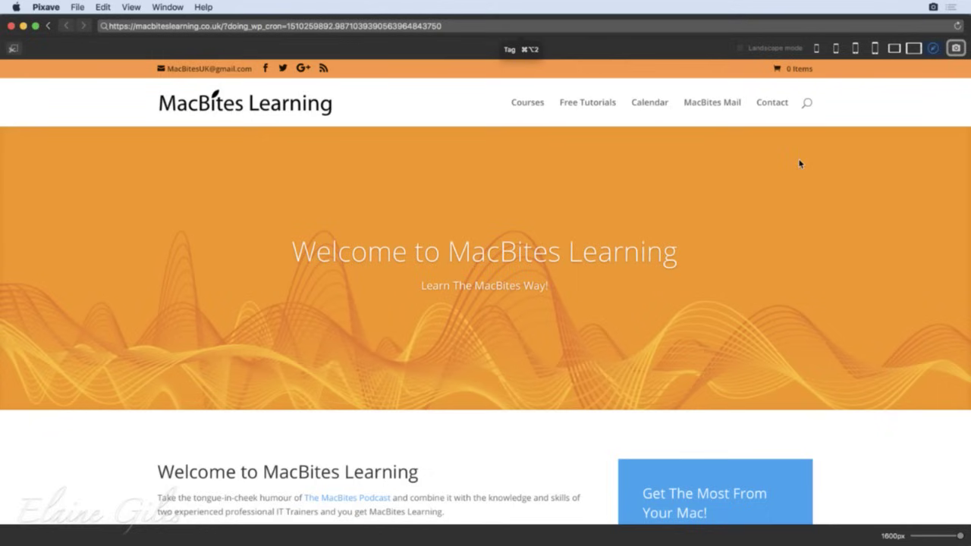
pyautogui.click(874, 48)
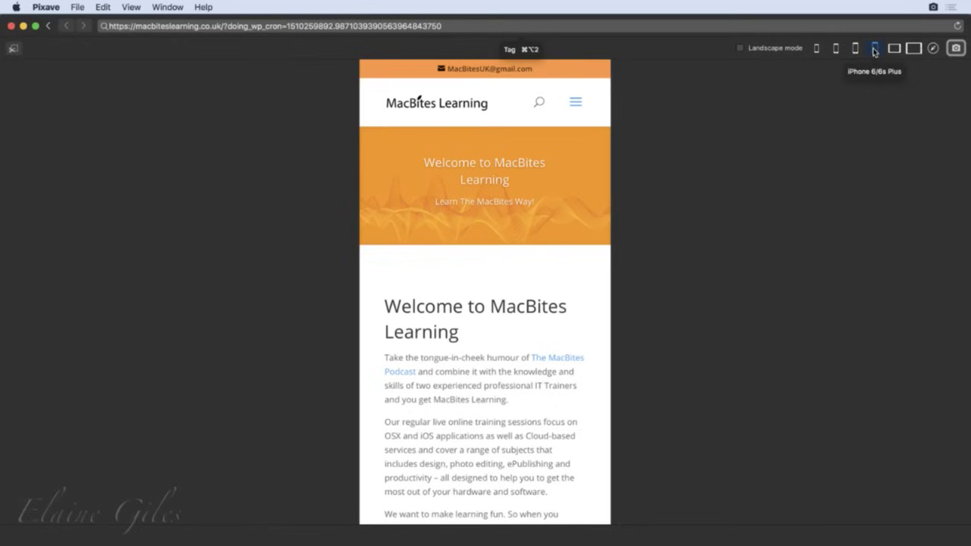
pyautogui.click(955, 48)
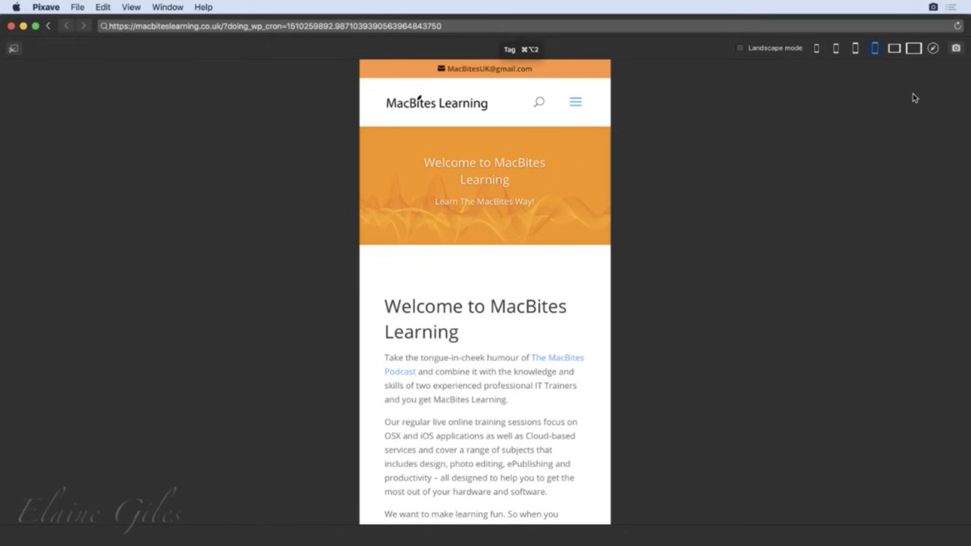
pyautogui.click(48, 26)
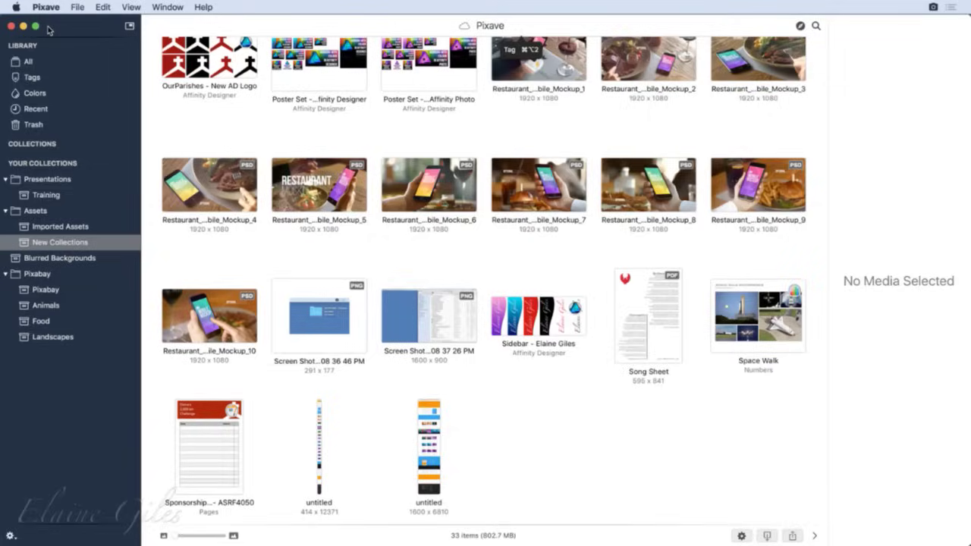
# Step: Open the 414 x 12371 page capture at 100% zoom, view it down to the Pixave sessions, and return to the collection
pyautogui.click(320, 452)
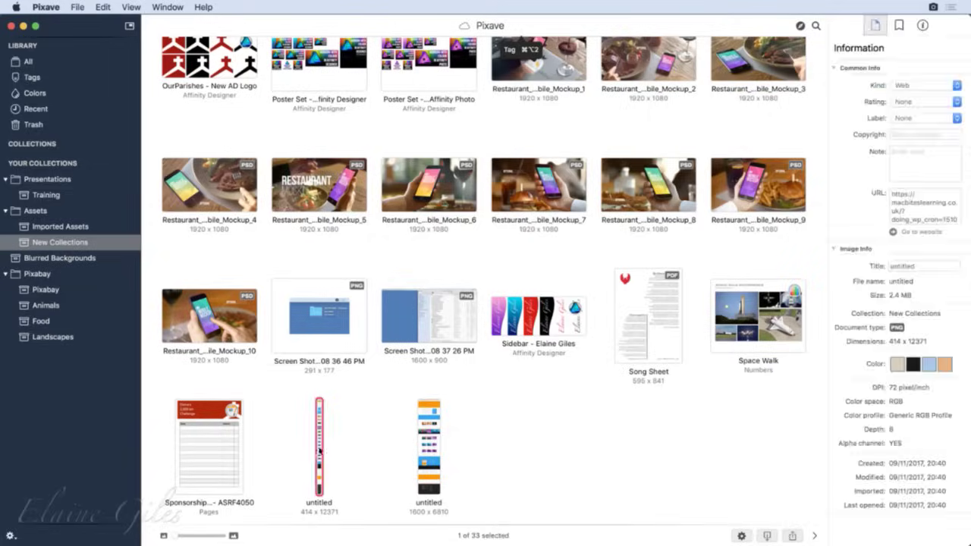
pyautogui.doubleClick(320, 452)
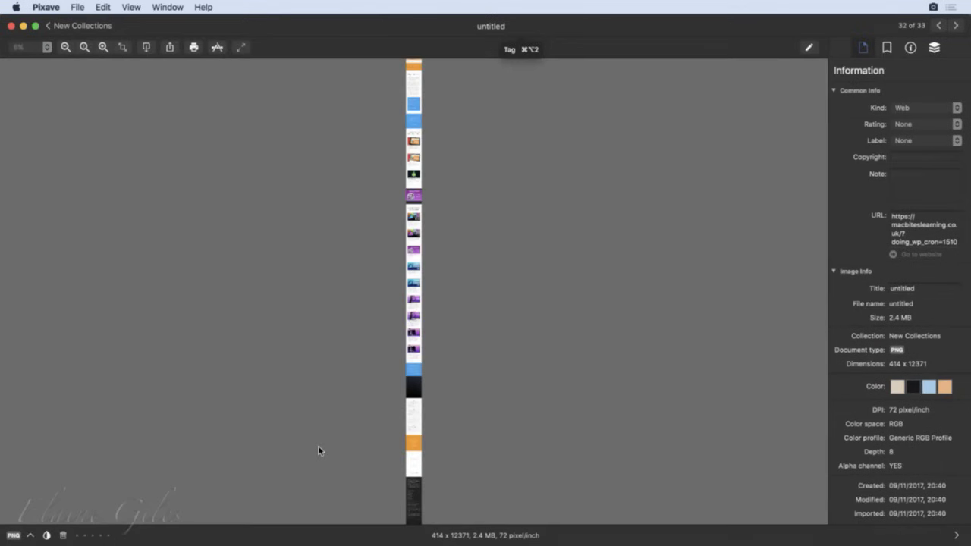
pyautogui.click(43, 48)
pyautogui.click(27, 84)
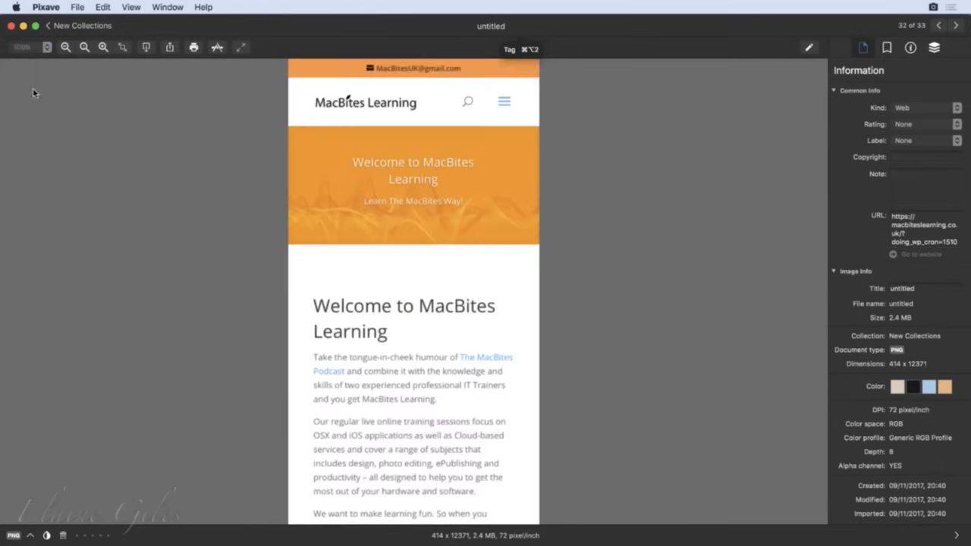
pyautogui.scroll(-20, 570, 262)
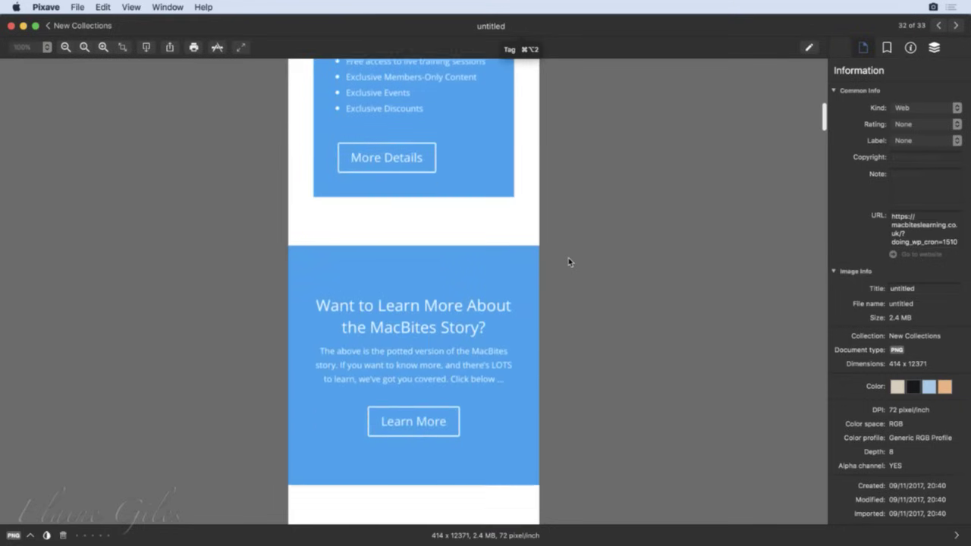
pyautogui.scroll(-10, 569, 262)
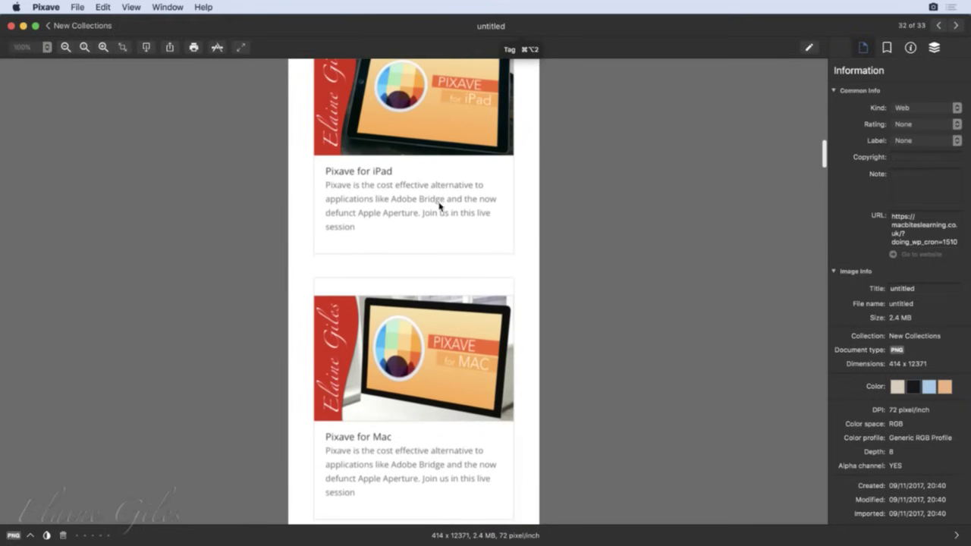
pyautogui.click(48, 26)
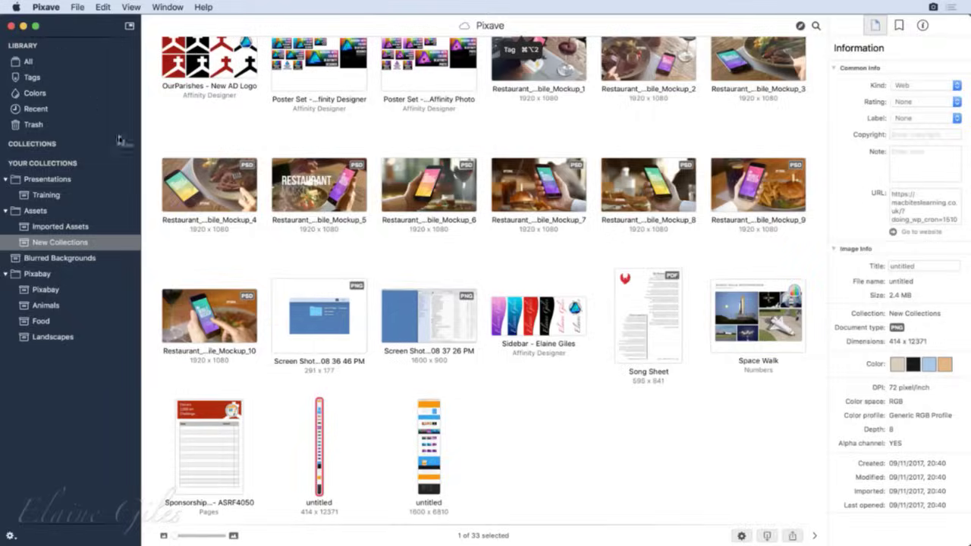
# Step: Preview the MacBites Learning page at the smaller tablet size in landscape, capture it in portrait, and close the built-in browser
pyautogui.click(800, 26)
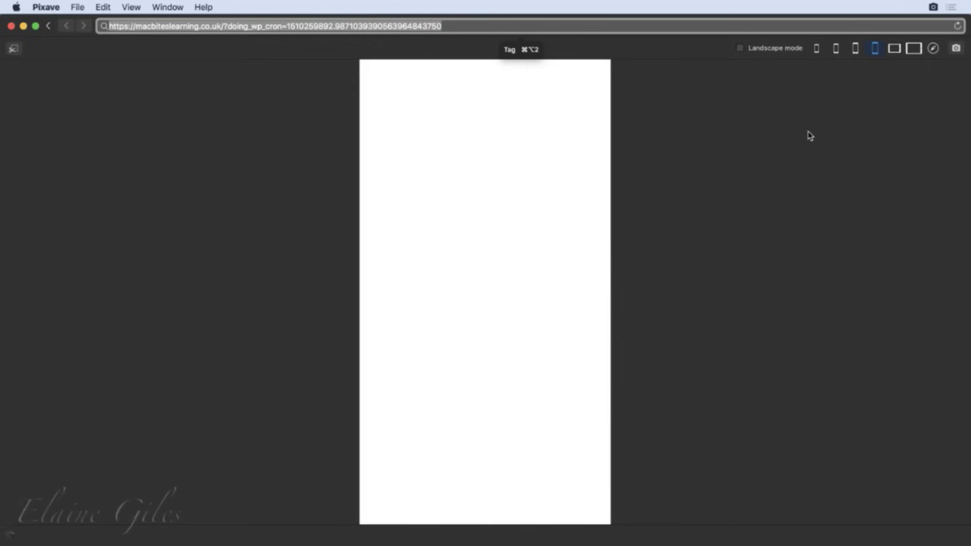
pyautogui.click(894, 49)
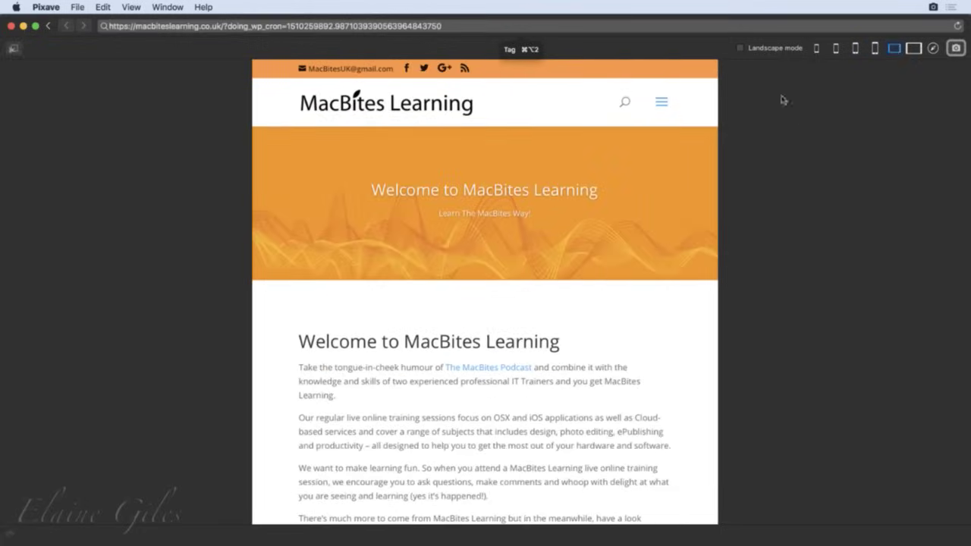
pyautogui.click(741, 48)
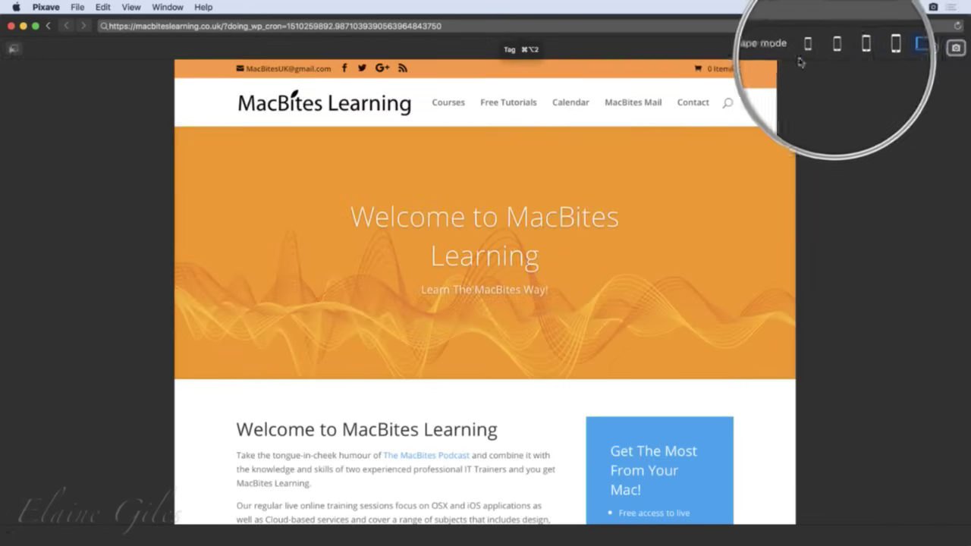
pyautogui.click(740, 50)
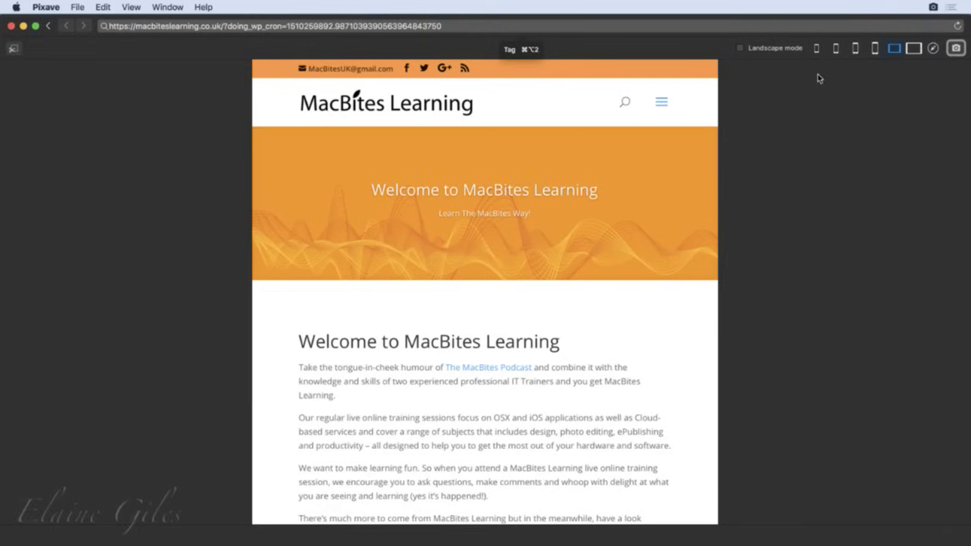
pyautogui.click(955, 50)
pyautogui.click(49, 26)
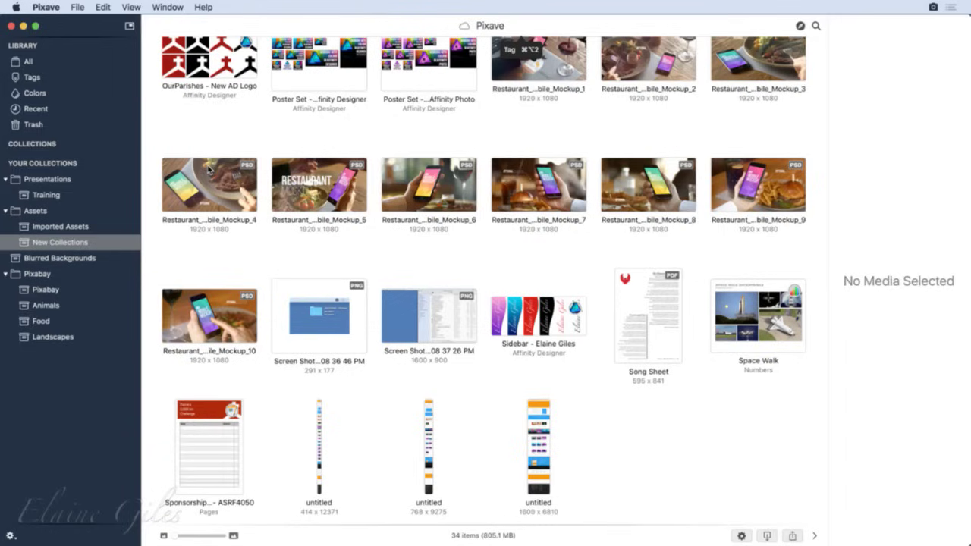
# Step: Switch to Safari, enlarge its window to fill the screen, and load the MBL favourite site
pyautogui.press('super+space')
pyautogui.write('saf')
pyautogui.press('Escape')
pyautogui.press('Right')
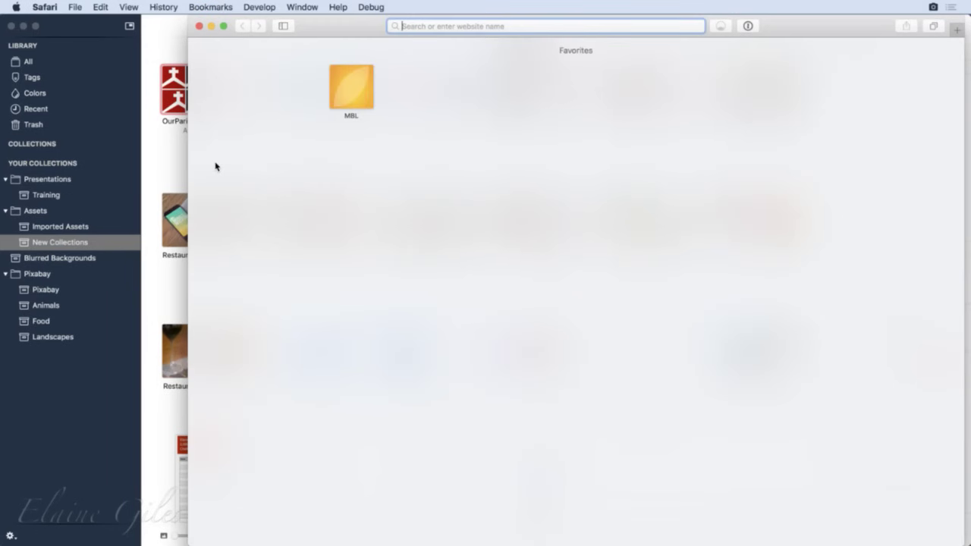
pyautogui.hotkey('ctrl', 'alt', 'Return')
pyautogui.click(272, 96)
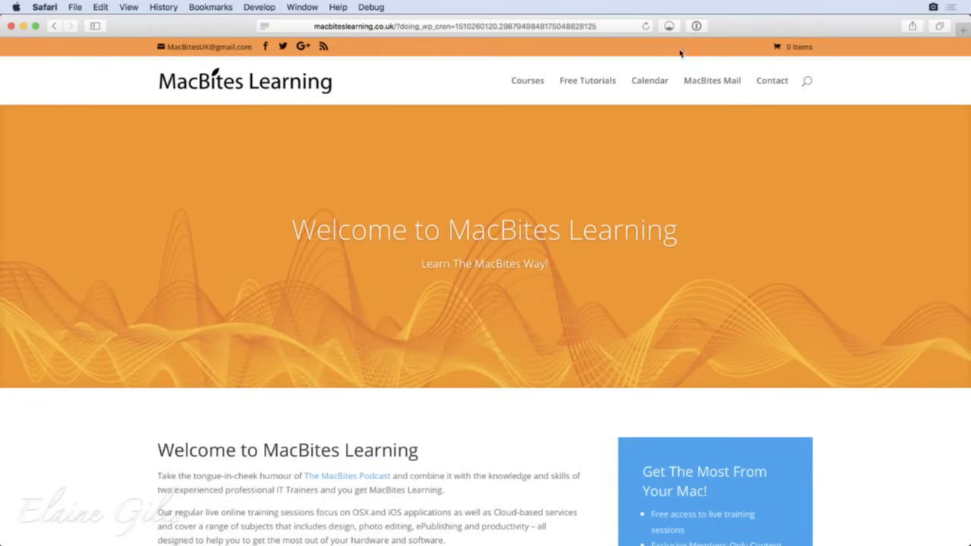
# Step: Open the Pixave extension's image selection for the page and look through all its items
pyautogui.click(669, 26)
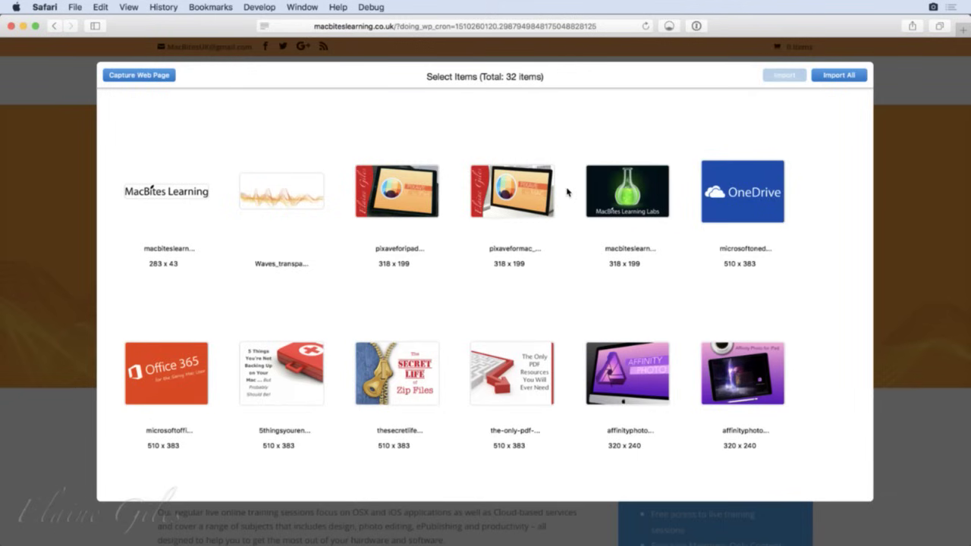
pyautogui.scroll(-5, 567, 192)
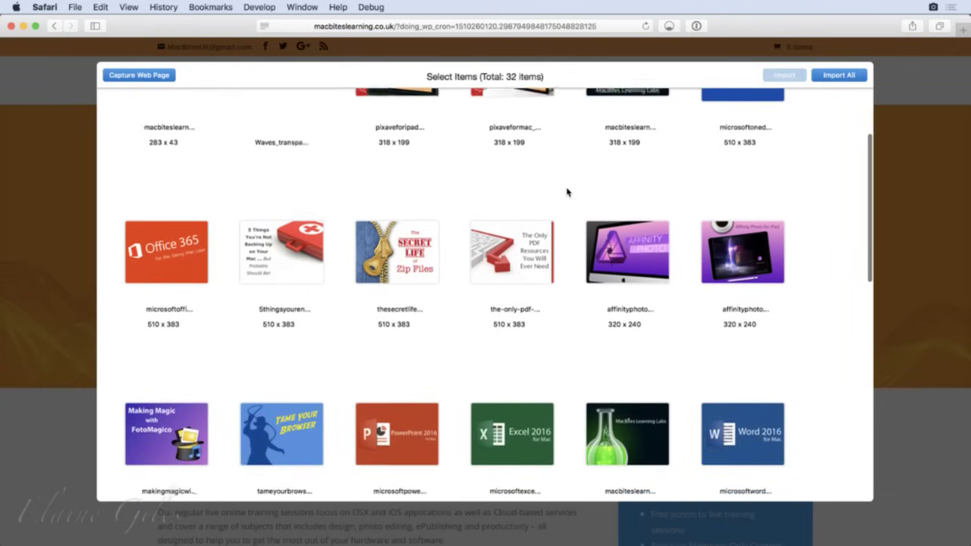
pyautogui.scroll(-5, 567, 192)
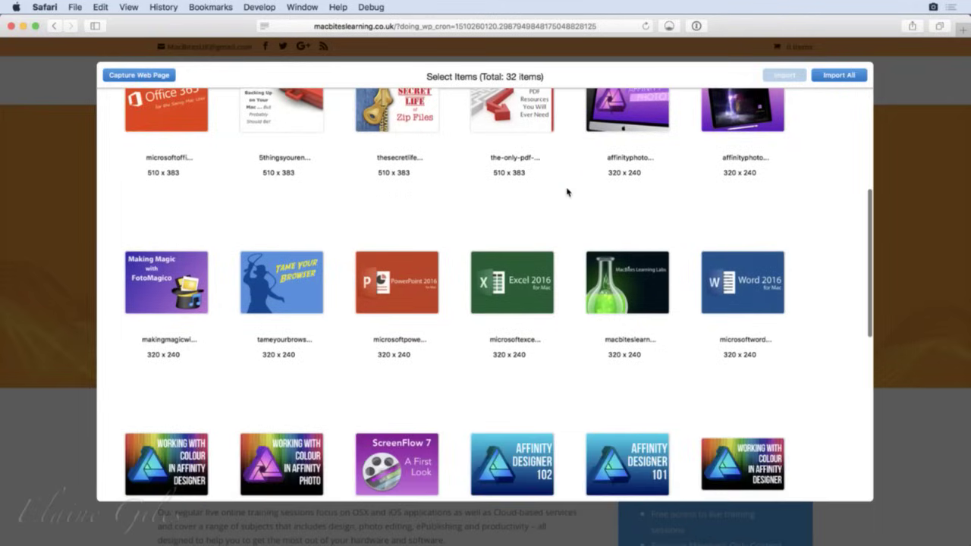
pyautogui.scroll(-5, 567, 192)
pyautogui.scroll(-6, 567, 192)
pyautogui.scroll(-3, 567, 192)
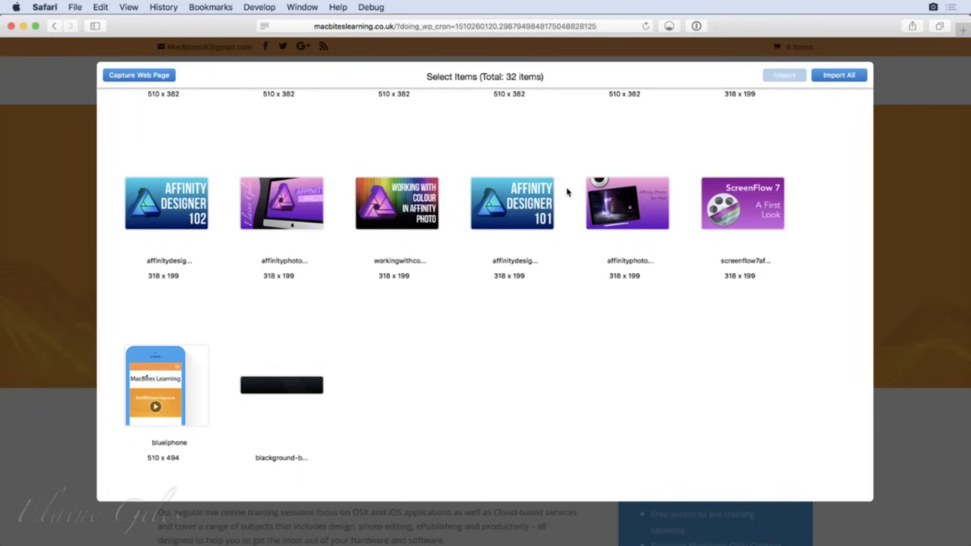
# Step: Select blueiphone, both ScreenFlow 7 images, both Working with Colour in Affinity Photo images, the 510 x 382 Affinity Designer colour image and the 318 x 199 Affinity Photo Mac image
pyautogui.click(171, 389)
pyautogui.scroll(5, 616, 258)
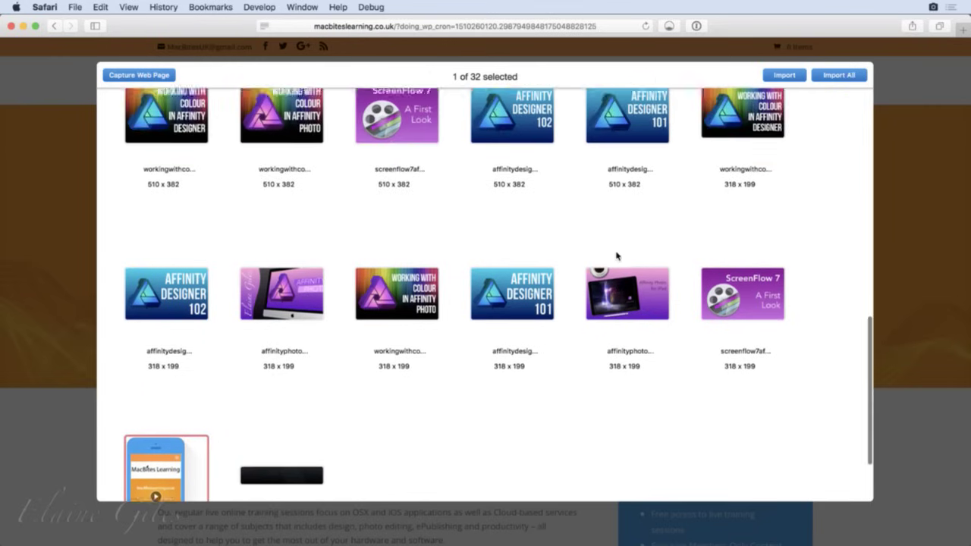
pyautogui.click(753, 357)
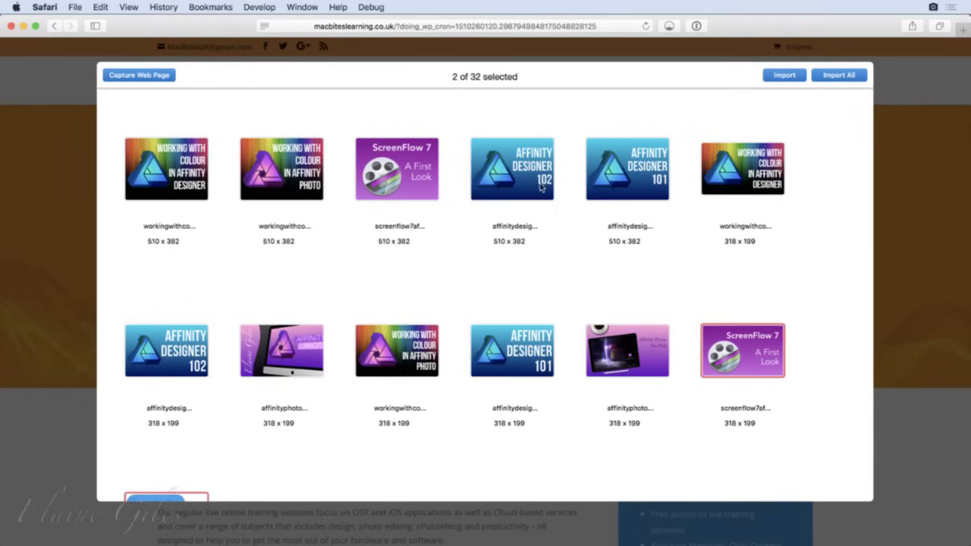
pyautogui.click(412, 355)
pyautogui.click(302, 355)
pyautogui.click(380, 182)
pyautogui.click(272, 185)
pyautogui.click(170, 178)
# Step: Add the six 320 x 240 images from Making Magic with FotoMagico through Word 2016 to the import selection
pyautogui.scroll(5, 434, 255)
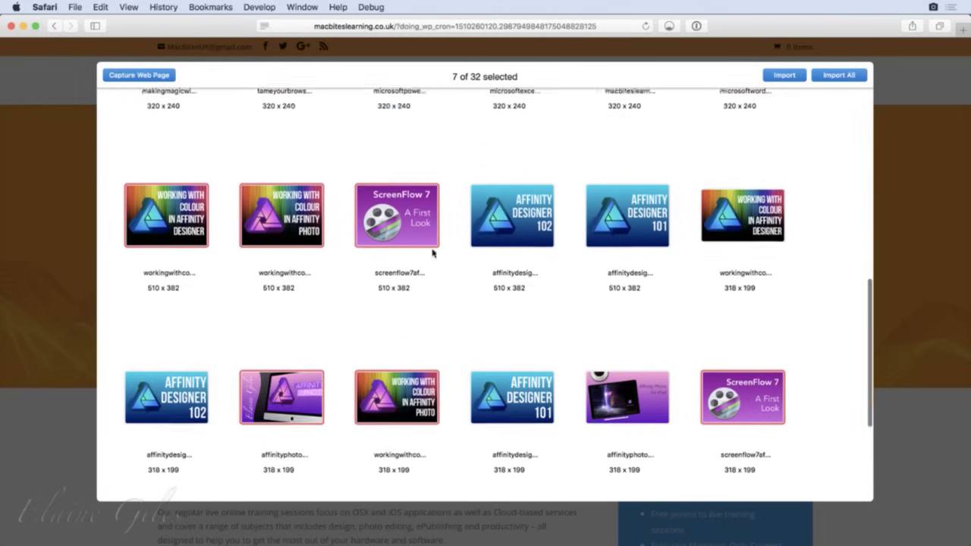
pyautogui.click(174, 266)
pyautogui.click(273, 262)
pyautogui.click(430, 257)
pyautogui.click(541, 255)
pyautogui.click(650, 255)
pyautogui.click(744, 262)
# Step: Add the row of six images from Office 365 through Affinity Photo for iPad to the import selection
pyautogui.scroll(3, 676, 266)
pyautogui.click(729, 278)
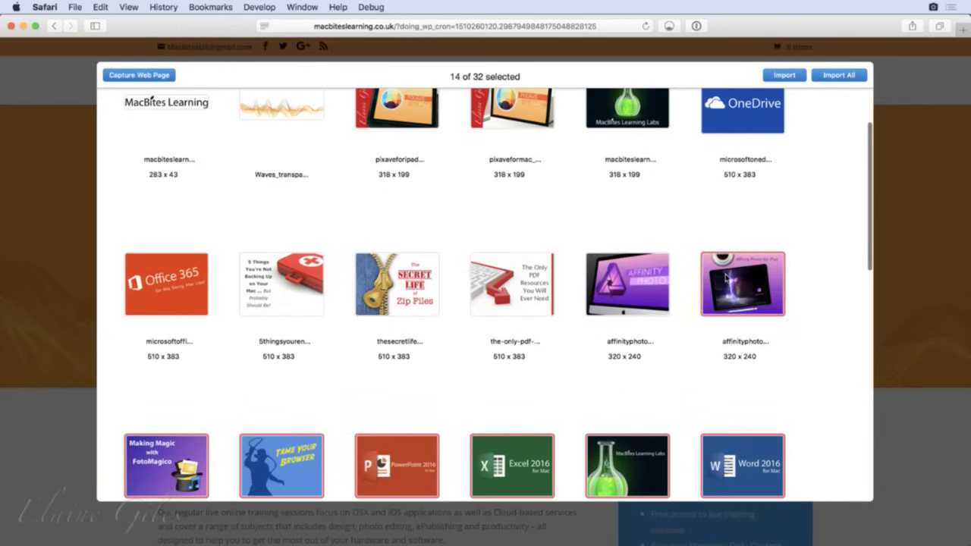
pyautogui.click(611, 284)
pyautogui.click(500, 287)
pyautogui.click(395, 287)
pyautogui.click(258, 293)
pyautogui.click(186, 273)
# Step: Add the first row of six images, from the MacBites Learning logo through OneDrive, to the import selection
pyautogui.scroll(1, 403, 221)
pyautogui.scroll(1, 403, 221)
pyautogui.click(267, 190)
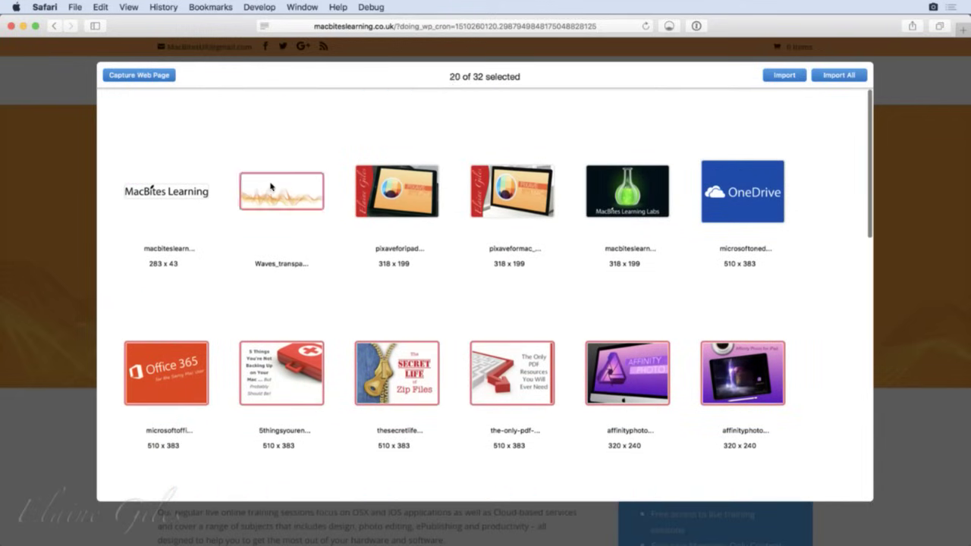
pyautogui.click(193, 186)
pyautogui.click(403, 191)
pyautogui.click(551, 193)
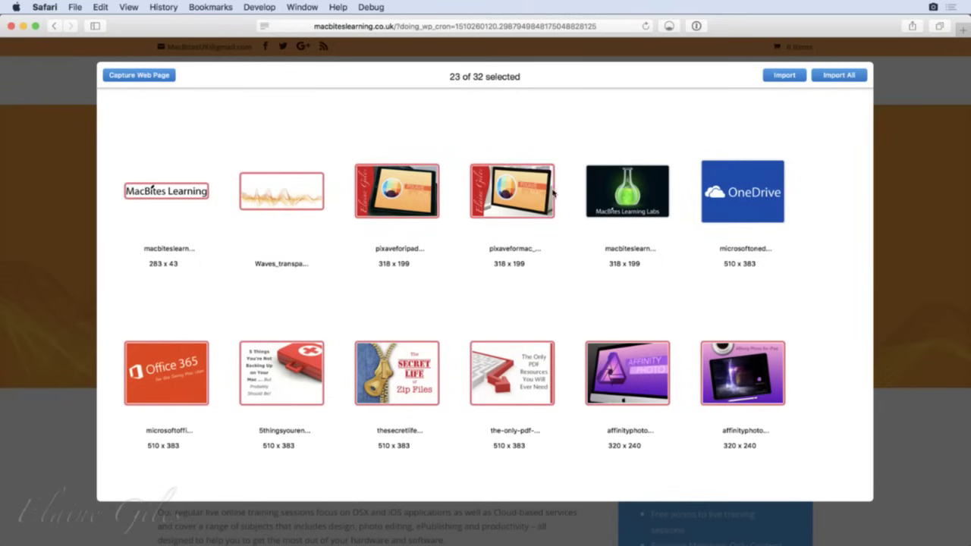
pyautogui.click(647, 195)
pyautogui.click(765, 191)
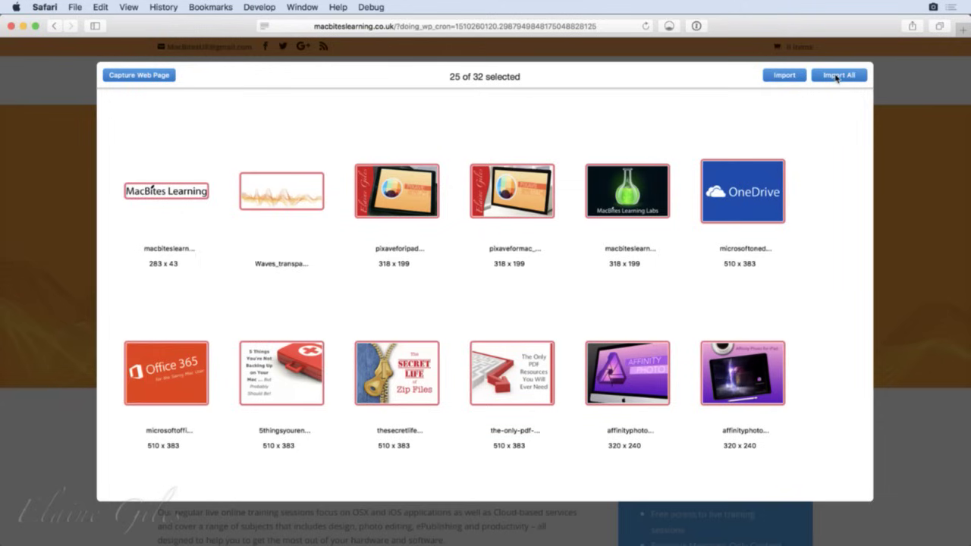
# Step: Check the selected images through the list and import only the selected ones into Pixave
pyautogui.scroll(-10, 767, 306)
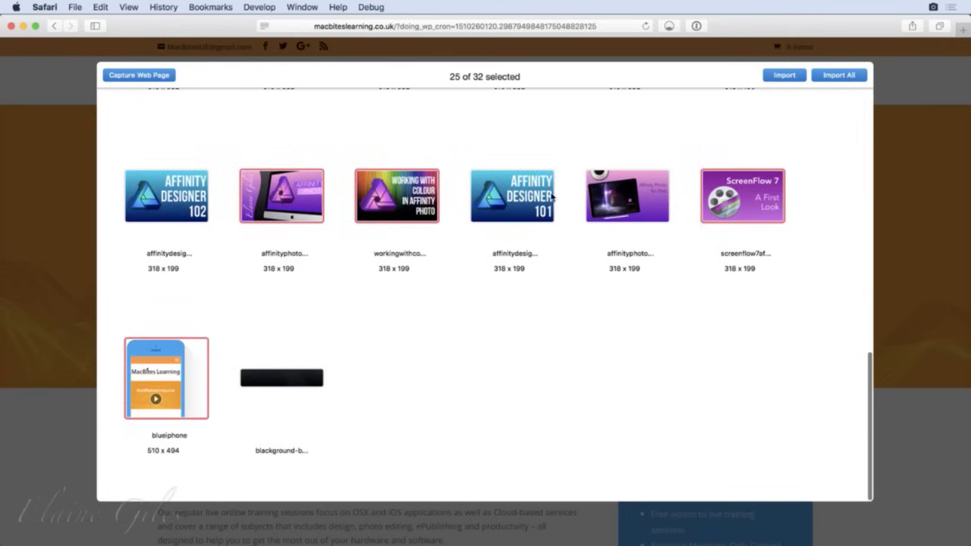
pyautogui.scroll(5, 652, 364)
pyautogui.scroll(5, 661, 356)
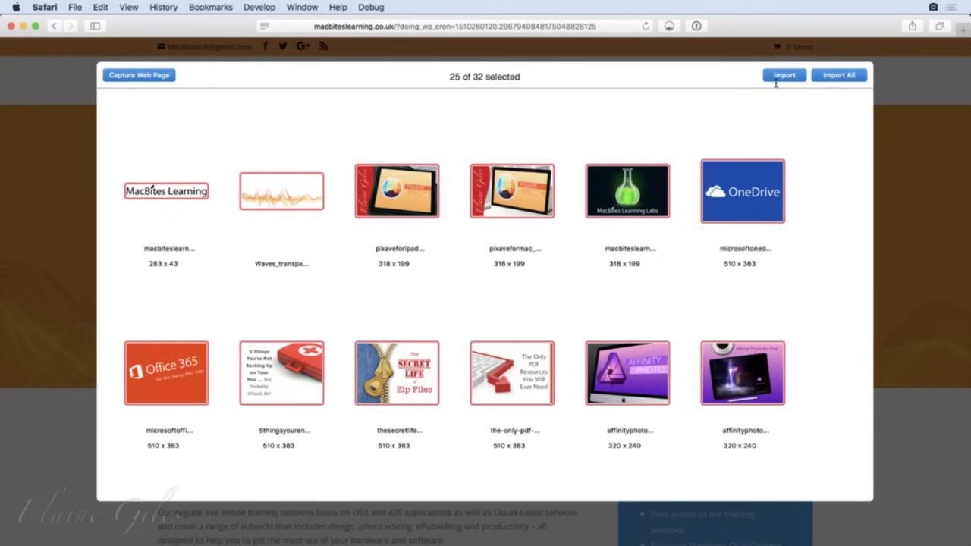
pyautogui.click(776, 75)
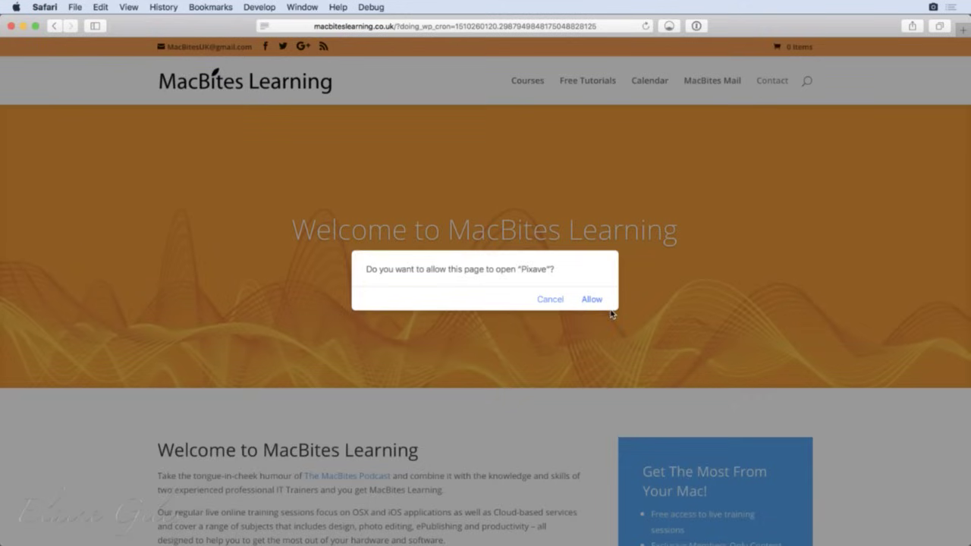
# Step: Allow the web page to open Pixave, and check the information of several captured web images in New Collections
pyautogui.click(591, 300)
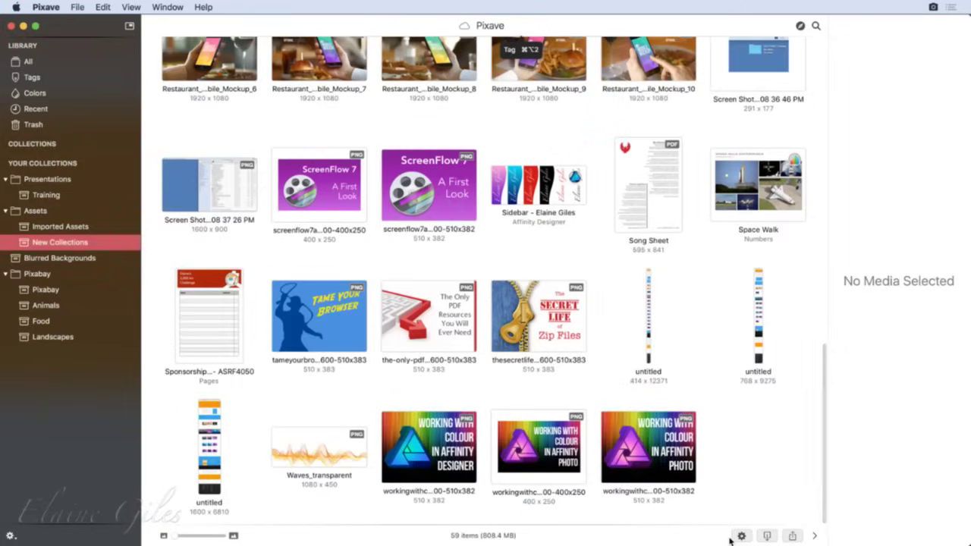
pyautogui.click(450, 203)
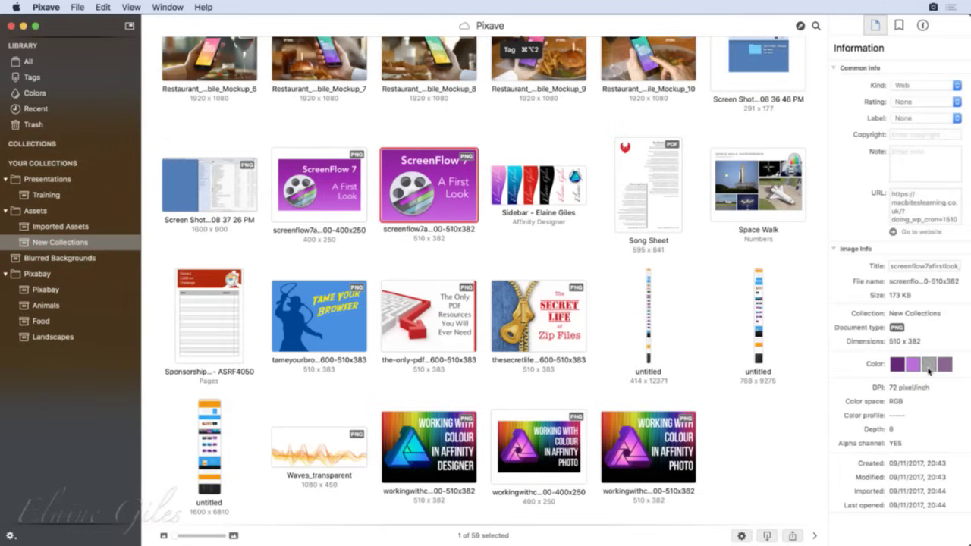
pyautogui.click(354, 458)
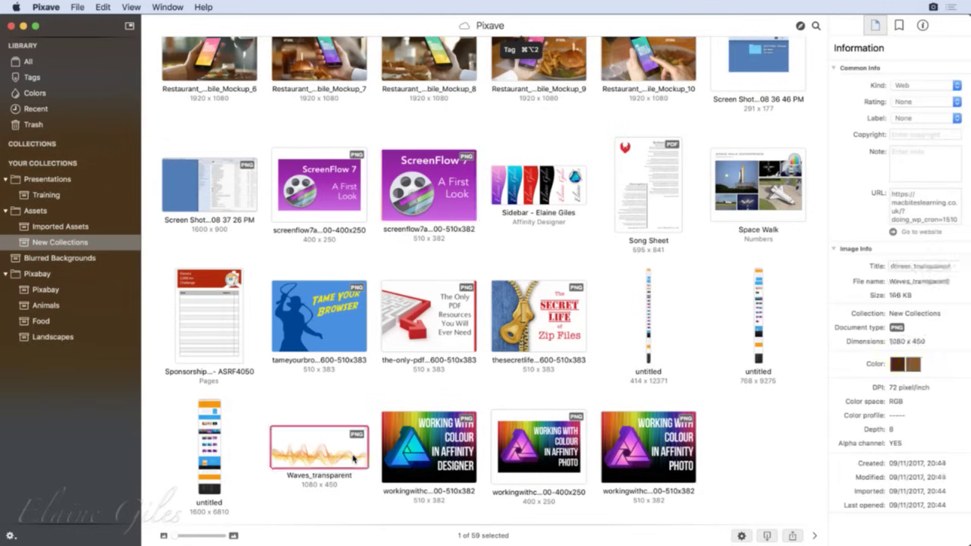
pyautogui.click(442, 456)
pyautogui.click(516, 448)
pyautogui.click(617, 444)
pyautogui.click(579, 328)
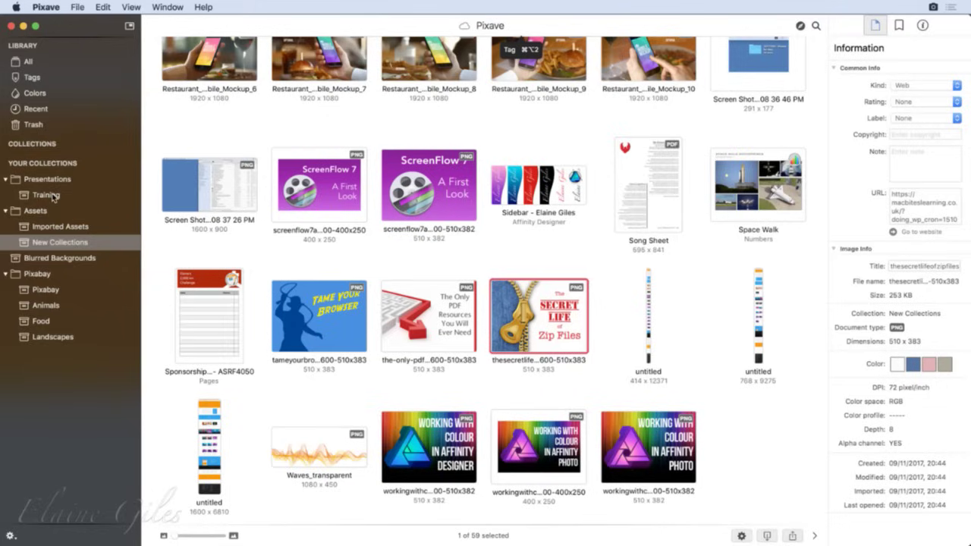
# Step: Look through New Collections for the Munich 2007 movie and the Munich Bird illustration and check their details
pyautogui.scroll(3, 413, 269)
pyautogui.scroll(10, 414, 269)
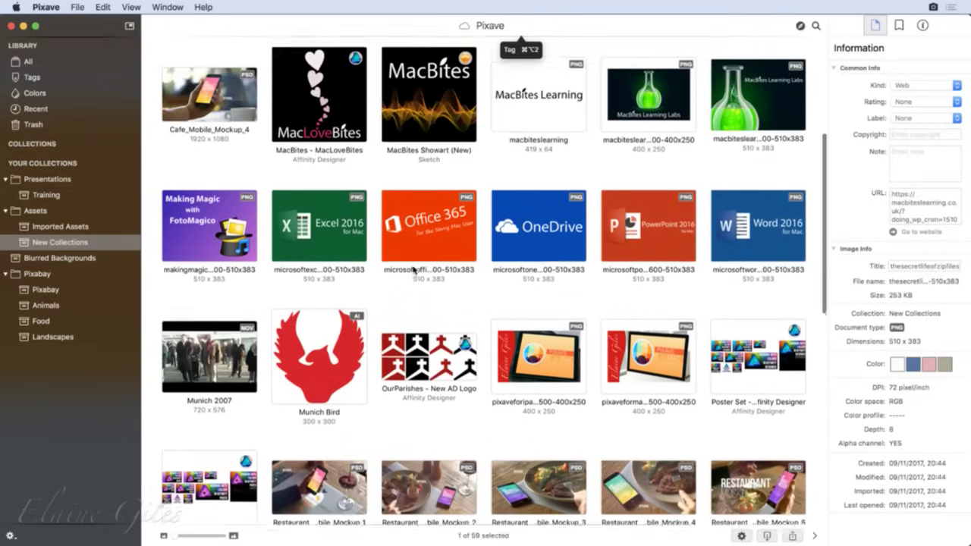
pyautogui.scroll(2, 414, 269)
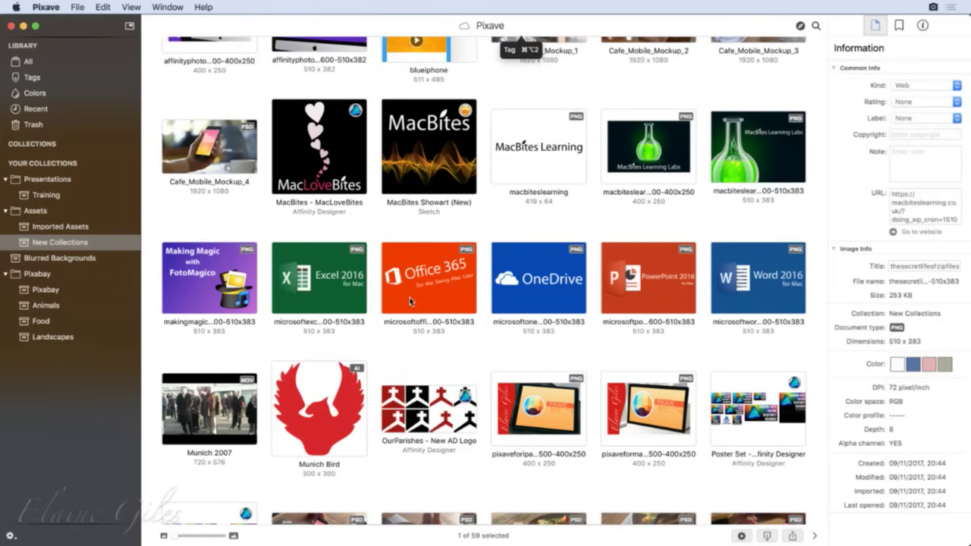
pyautogui.scroll(5, 412, 301)
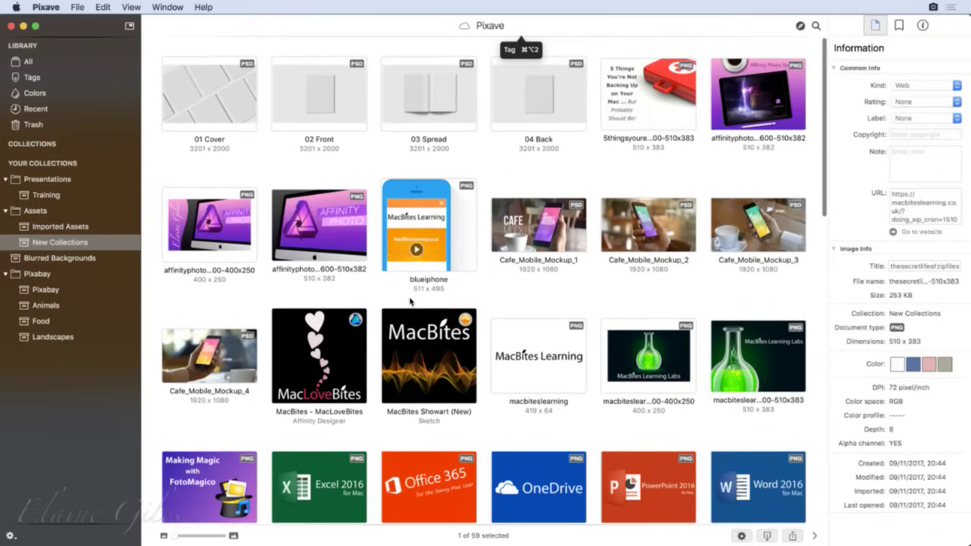
pyautogui.scroll(-5, 410, 301)
pyautogui.scroll(-1, 411, 301)
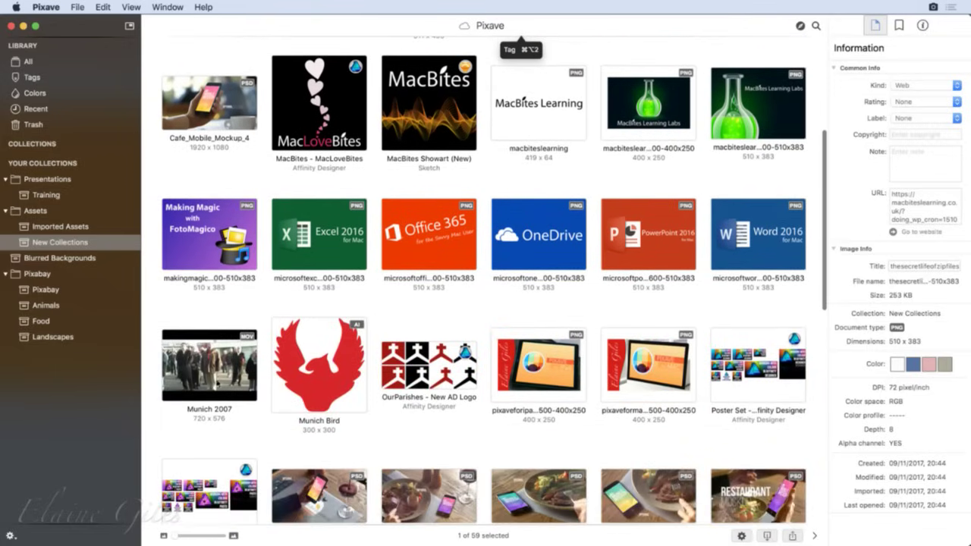
pyautogui.click(232, 383)
pyautogui.click(305, 387)
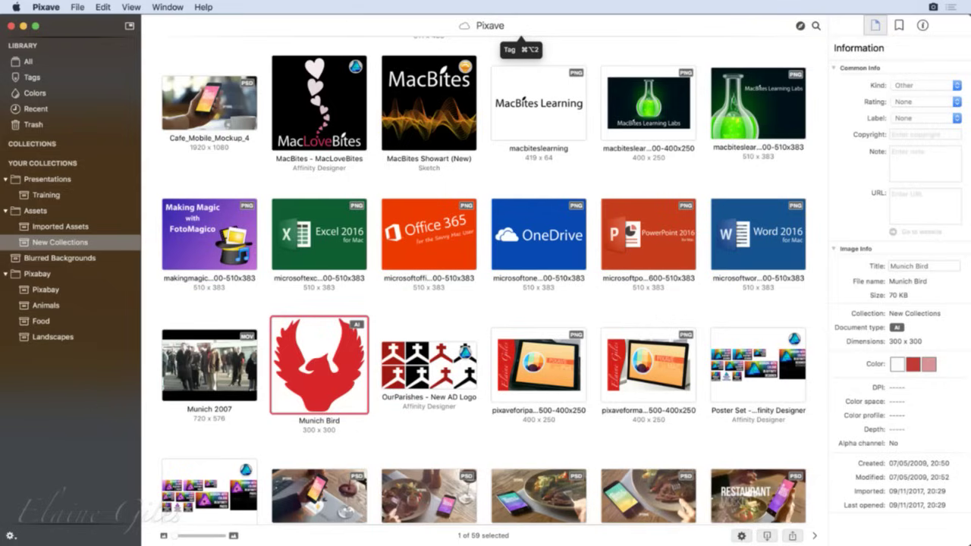
# Step: Create a smart collection titled "Munich Smart Collection"
pyautogui.click(14, 536)
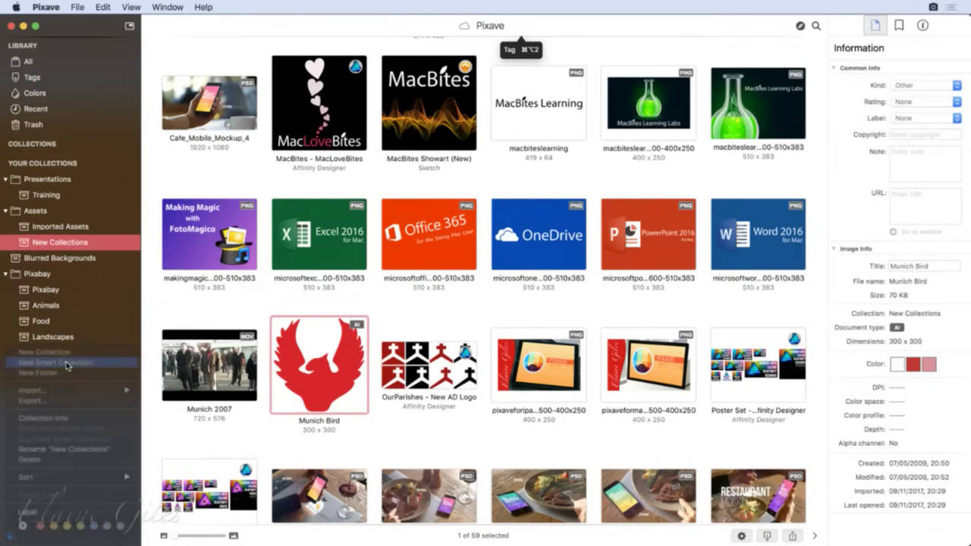
pyautogui.click(66, 363)
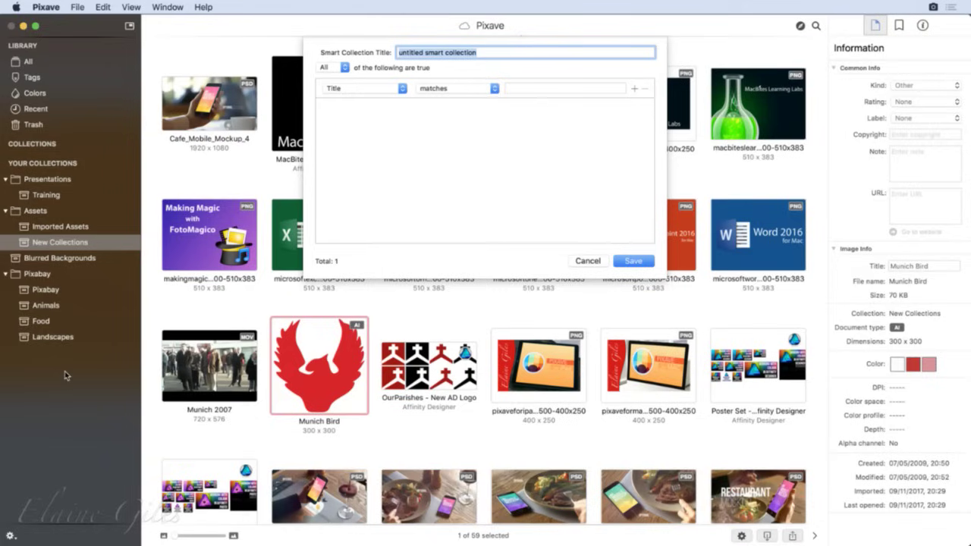
pyautogui.write('M')
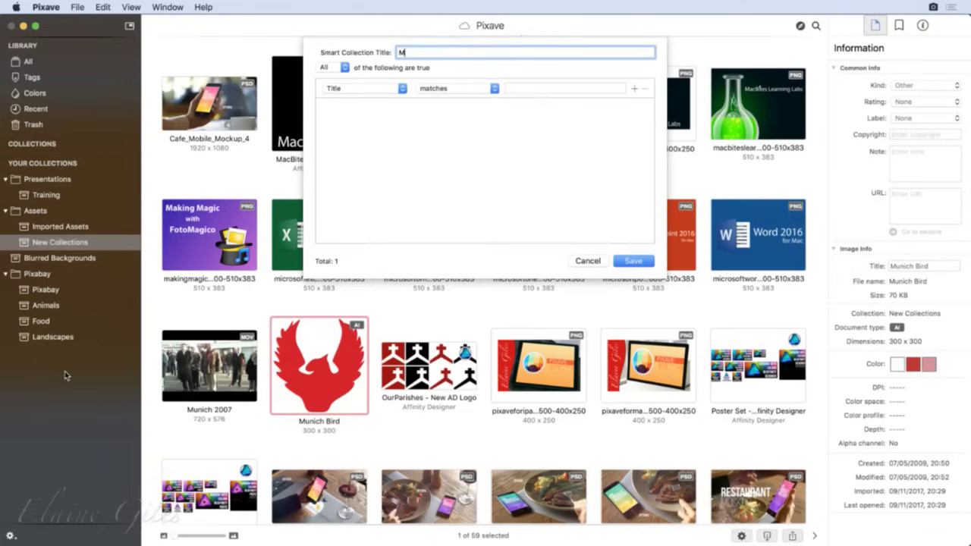
pyautogui.write('unich Smart Collection')
# Step: Set the smart collection's rule to Title contains "munich" and save it
pyautogui.click(458, 89)
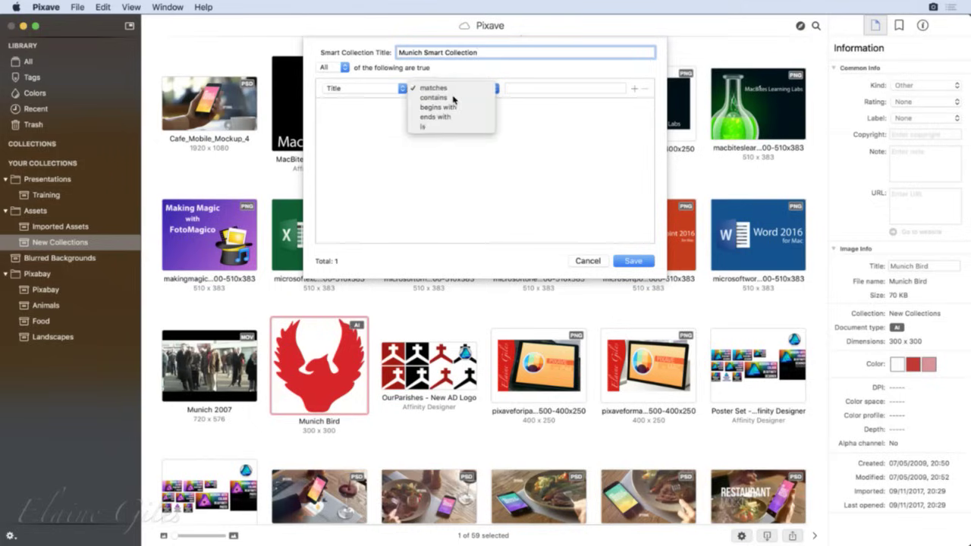
pyautogui.click(454, 99)
pyautogui.write('munich')
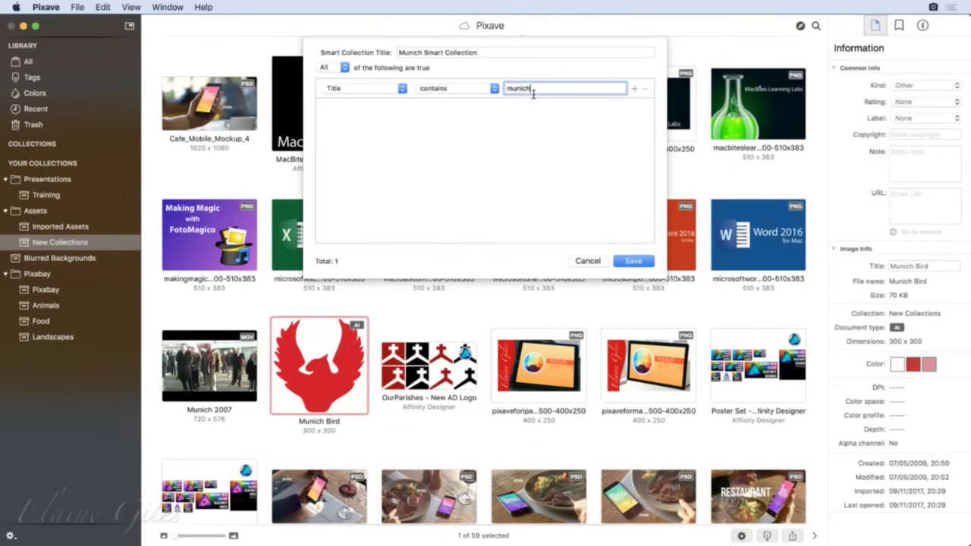
pyautogui.press('Tab')
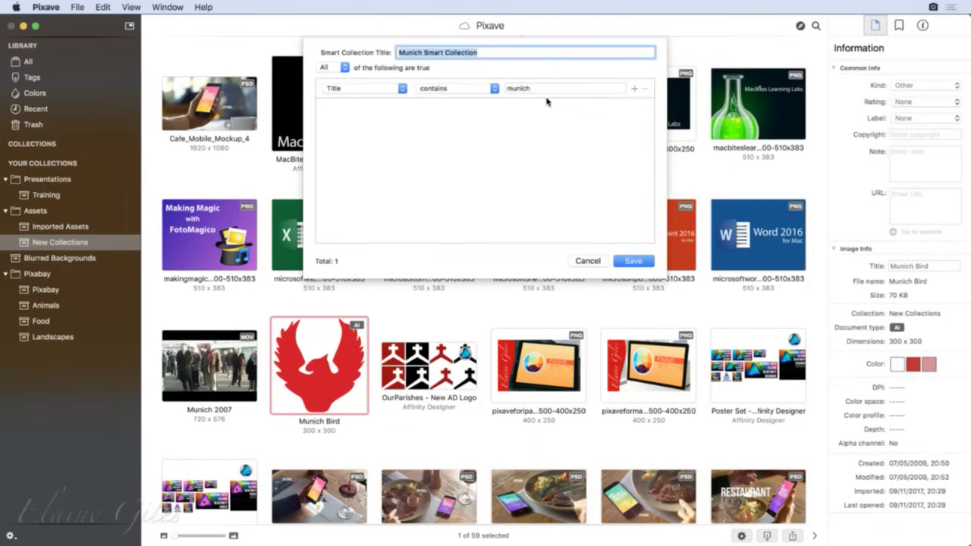
pyautogui.click(633, 262)
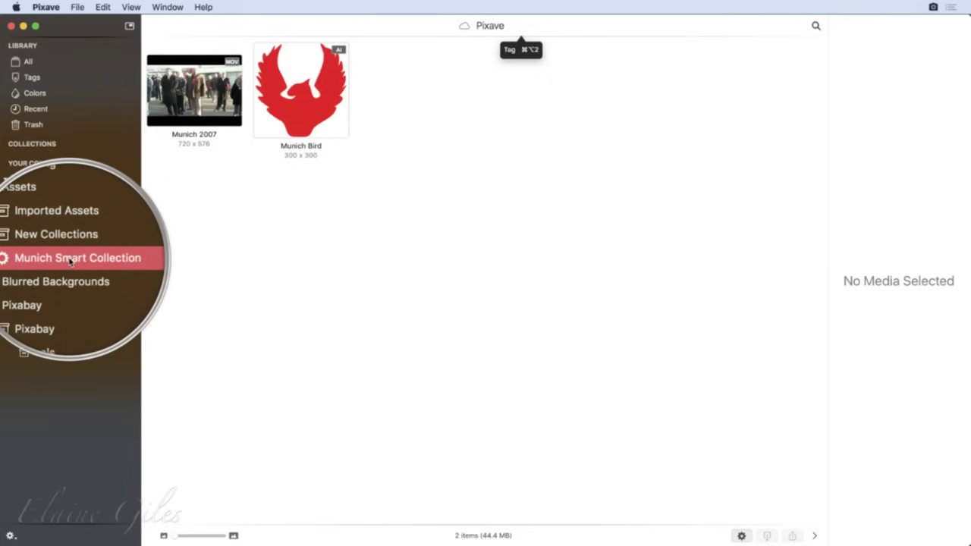
# Step: Check the movie and the bird illustration gathered in Munich Smart Collection
pyautogui.click(289, 109)
pyautogui.click(219, 108)
pyautogui.click(321, 113)
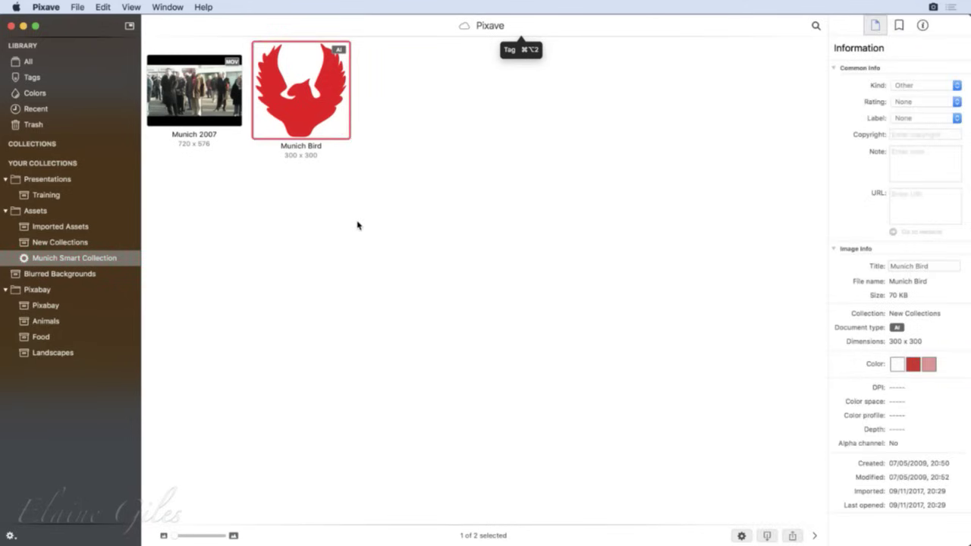
# Step: Return to New Collections and examine the Munich items, MacBites artwork and the file types shown for the assets
pyautogui.click(74, 245)
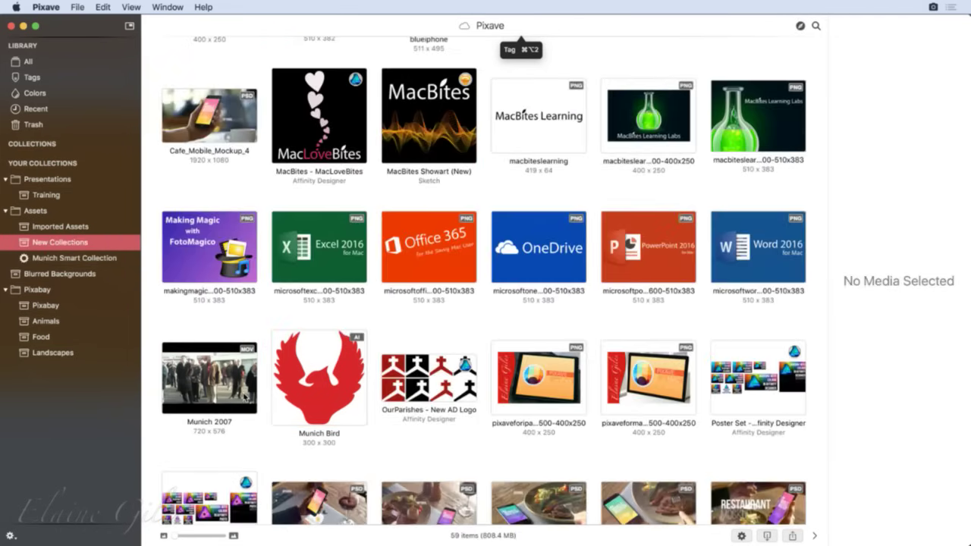
pyautogui.click(245, 397)
pyautogui.click(325, 396)
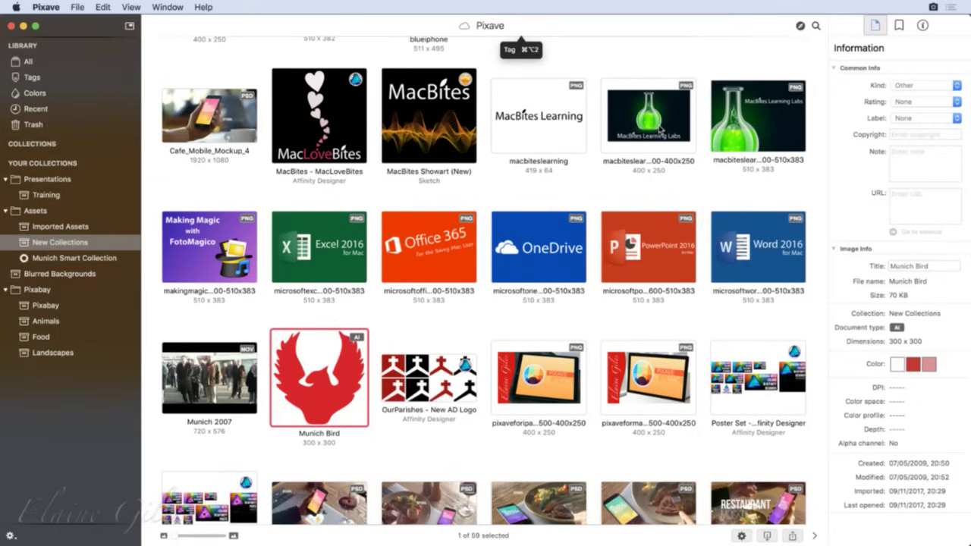
pyautogui.scroll(2, 649, 134)
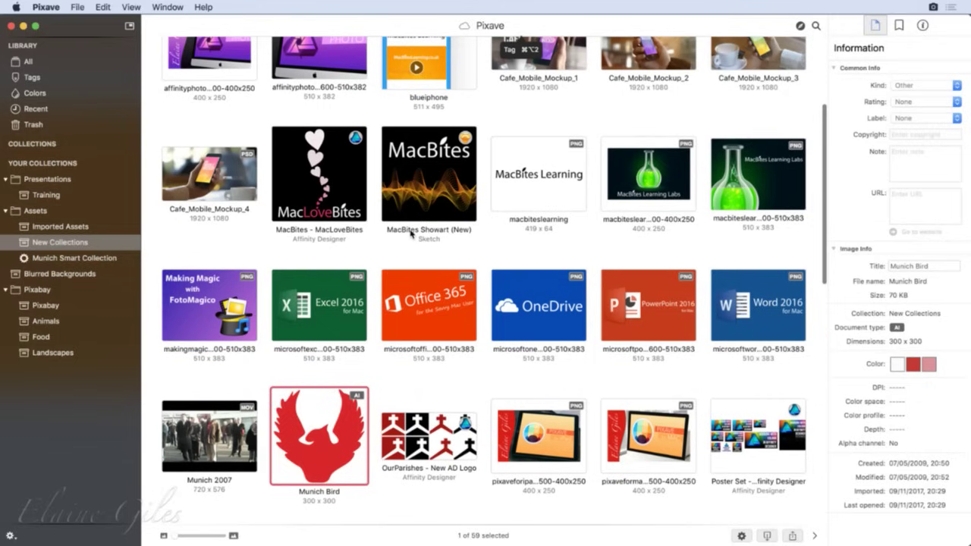
pyautogui.click(419, 205)
pyautogui.click(551, 194)
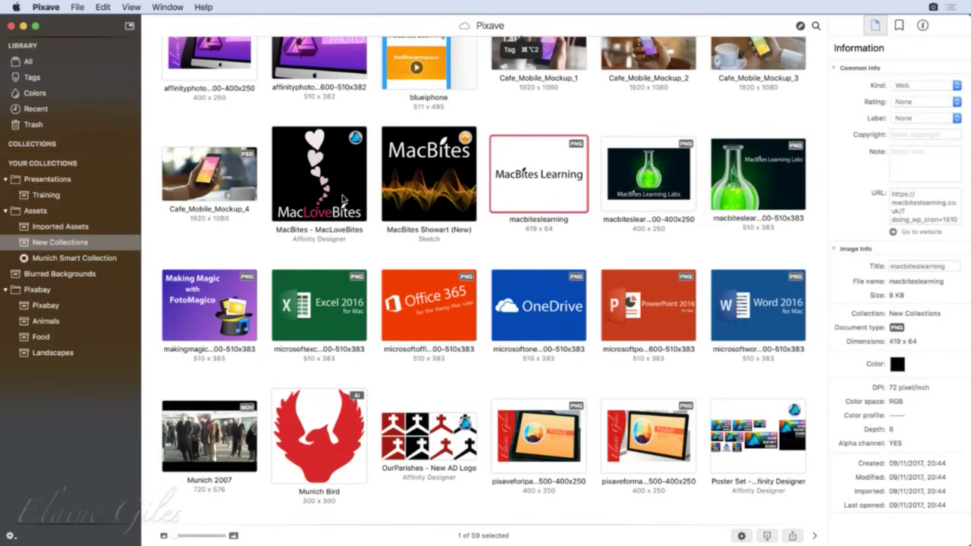
pyautogui.scroll(-1, 336, 199)
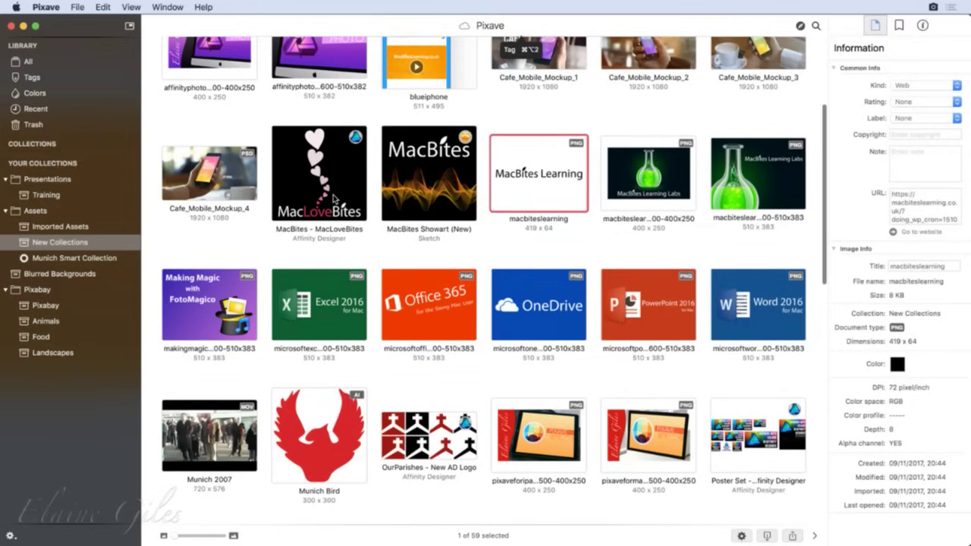
pyautogui.scroll(-1, 333, 193)
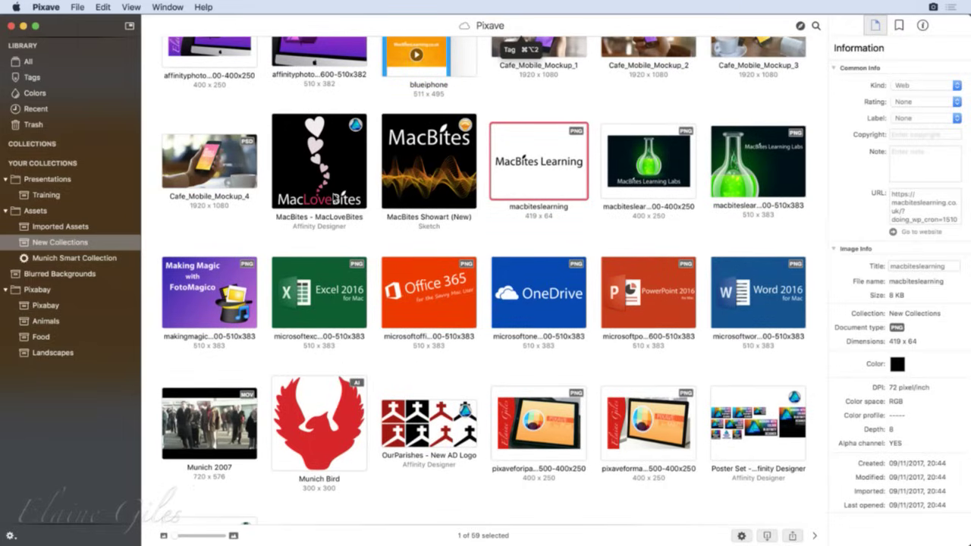
pyautogui.scroll(2, 341, 196)
pyautogui.scroll(1, 342, 196)
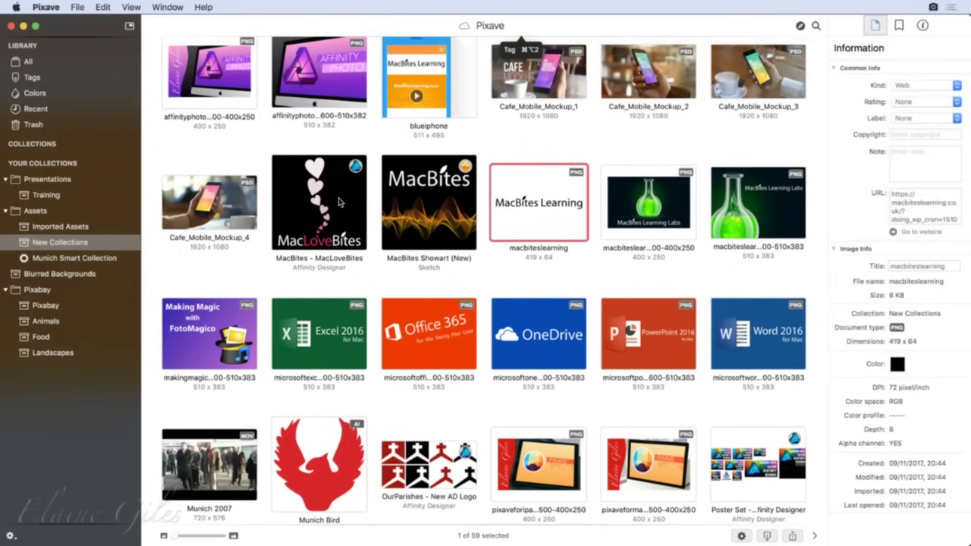
# Step: Create another smart collection titled "Affinity Designer"
pyautogui.click(13, 538)
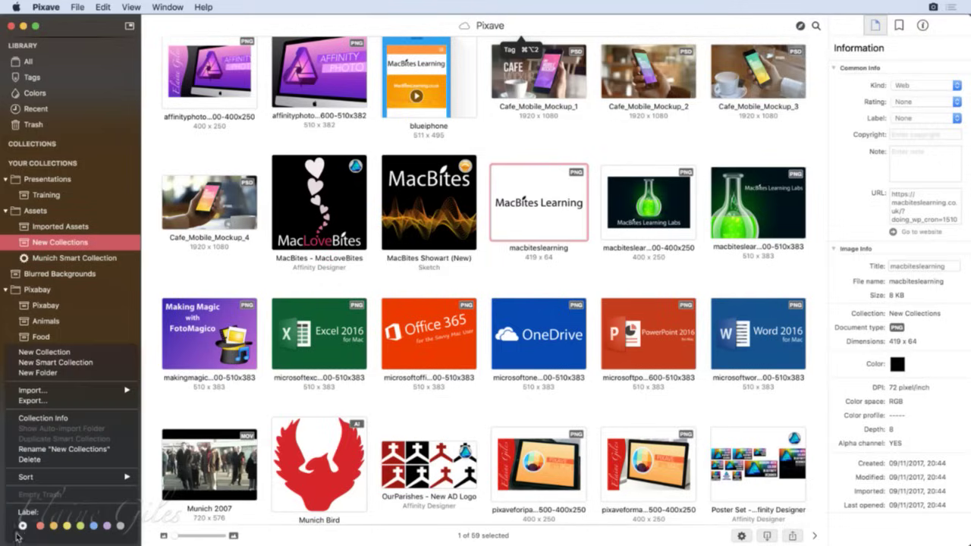
pyautogui.click(61, 363)
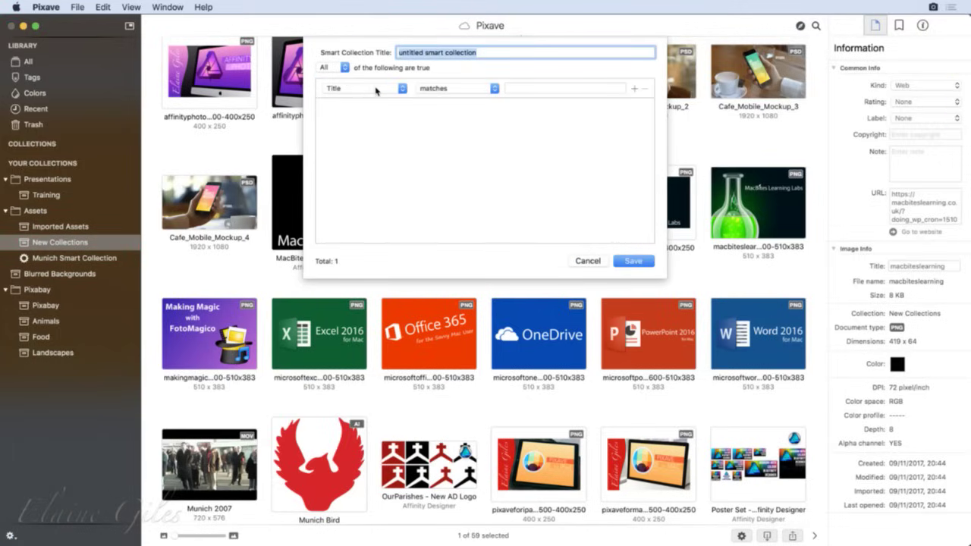
pyautogui.write('Affin')
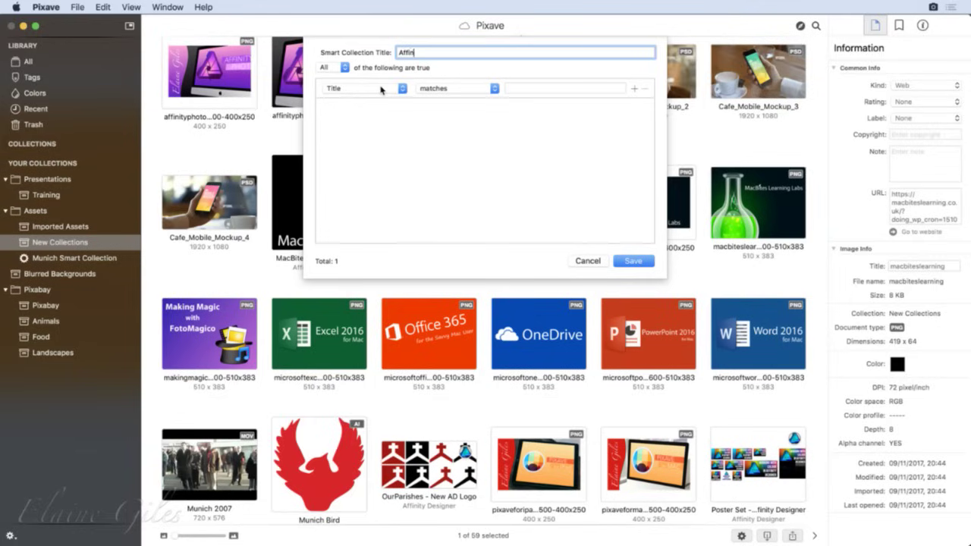
pyautogui.write('ity designer')
pyautogui.press('Delete')
pyautogui.write('D')
# Step: Set the smart collection's rule to Document type is Affinity Designer and save it
pyautogui.click(377, 88)
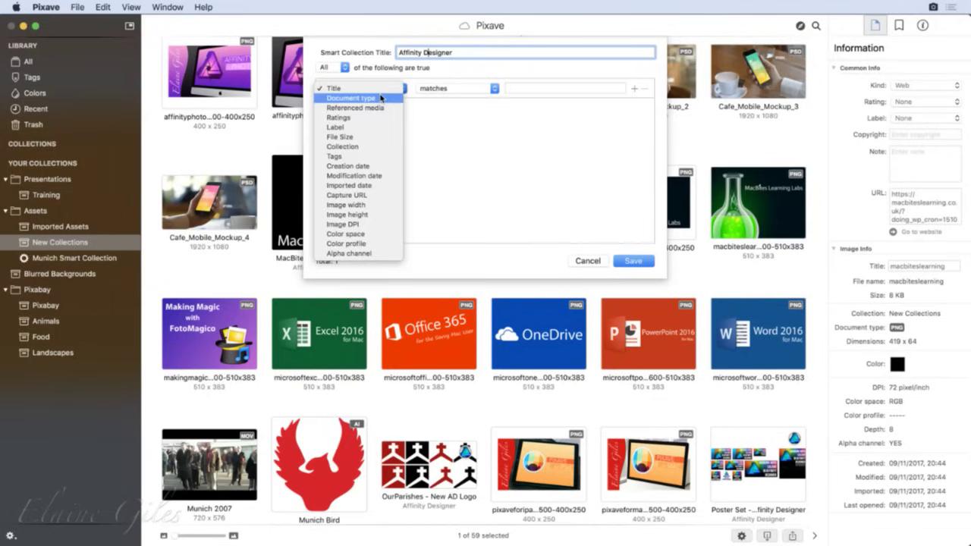
pyautogui.click(385, 97)
pyautogui.click(509, 89)
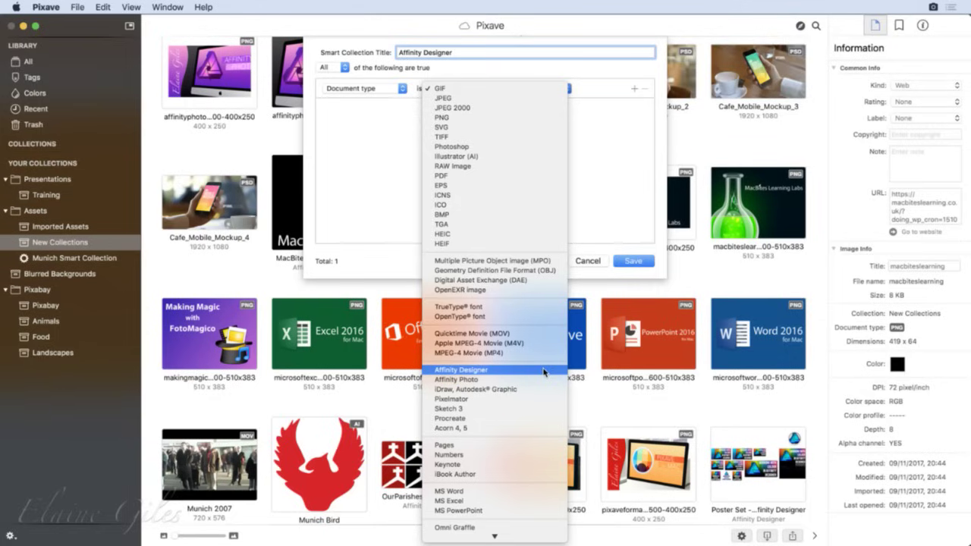
pyautogui.scroll(-4, 543, 371)
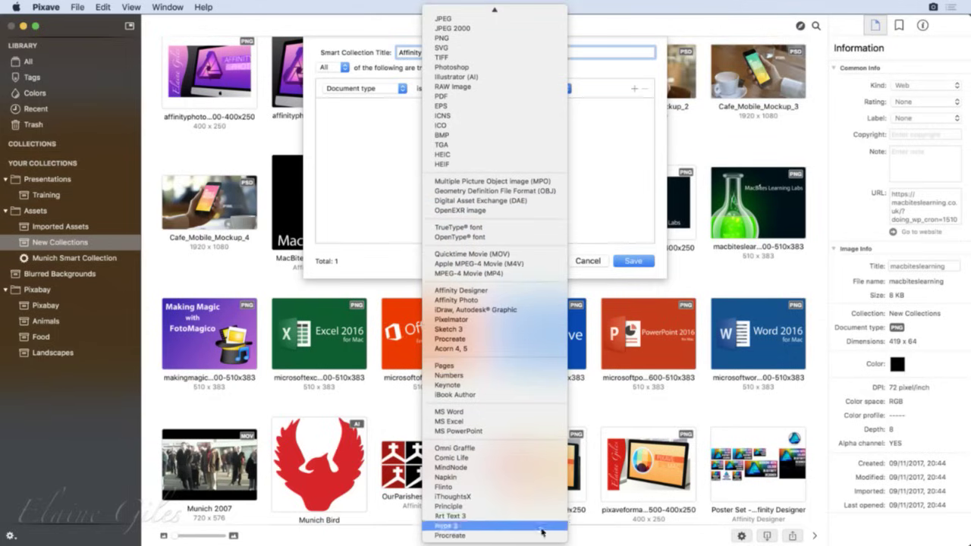
pyautogui.scroll(1, 541, 322)
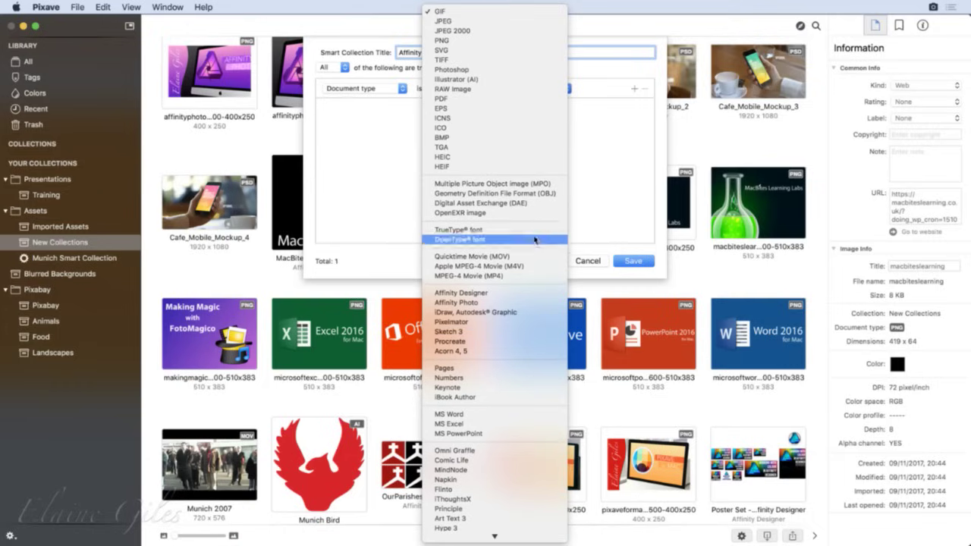
pyautogui.click(529, 294)
pyautogui.click(636, 260)
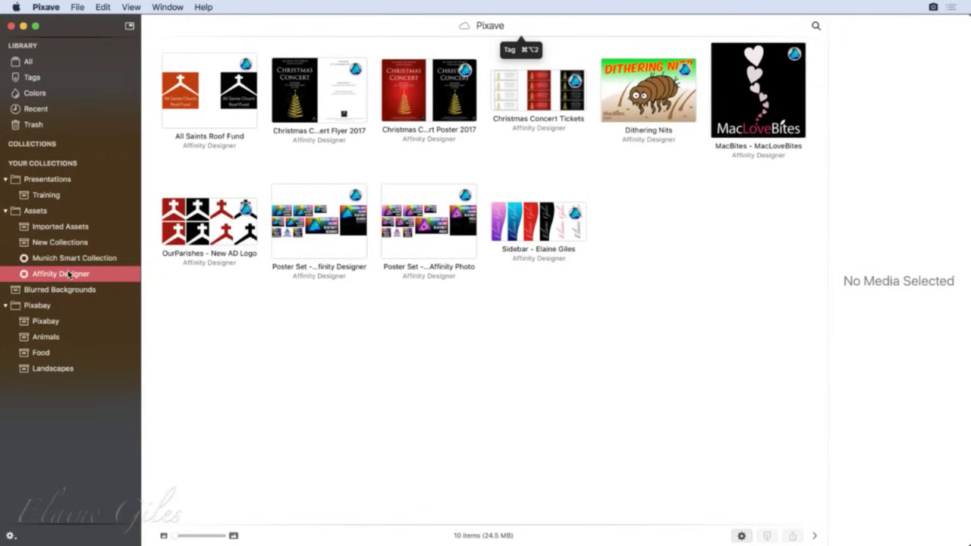
# Step: Check the first items in the Affinity Designer smart collection, and open Christmas Concert Tickets enlarged to 170%
pyautogui.click(232, 114)
pyautogui.click(350, 104)
pyautogui.click(433, 103)
pyautogui.click(516, 104)
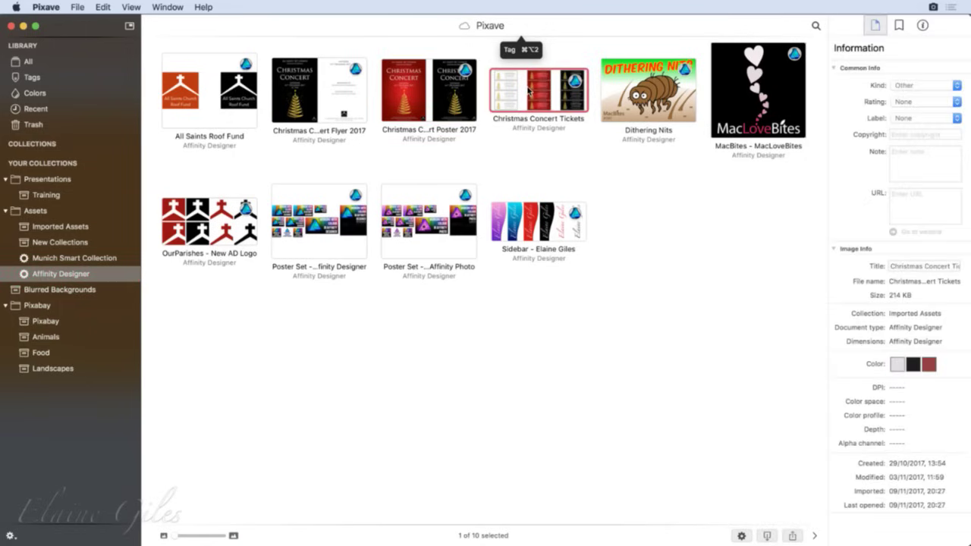
pyautogui.doubleClick(523, 104)
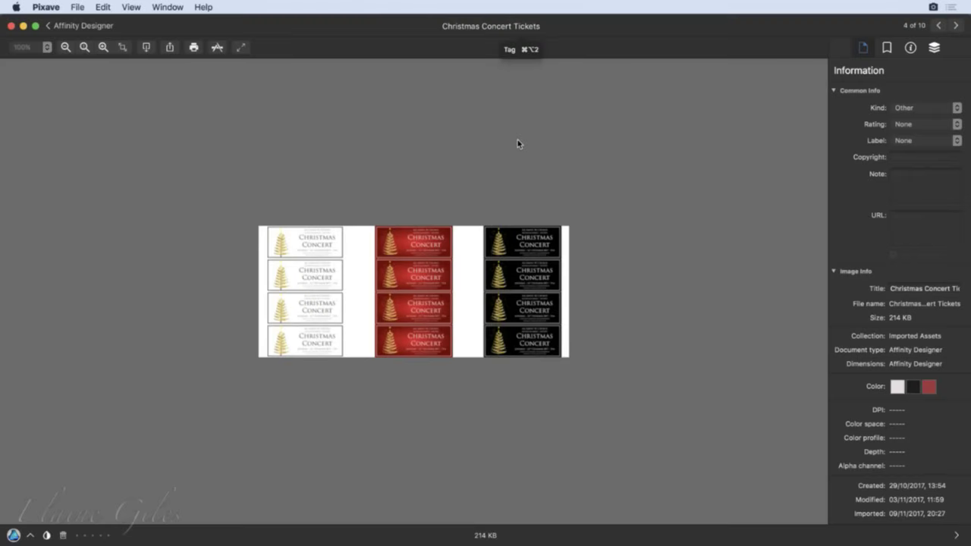
pyautogui.click(100, 48)
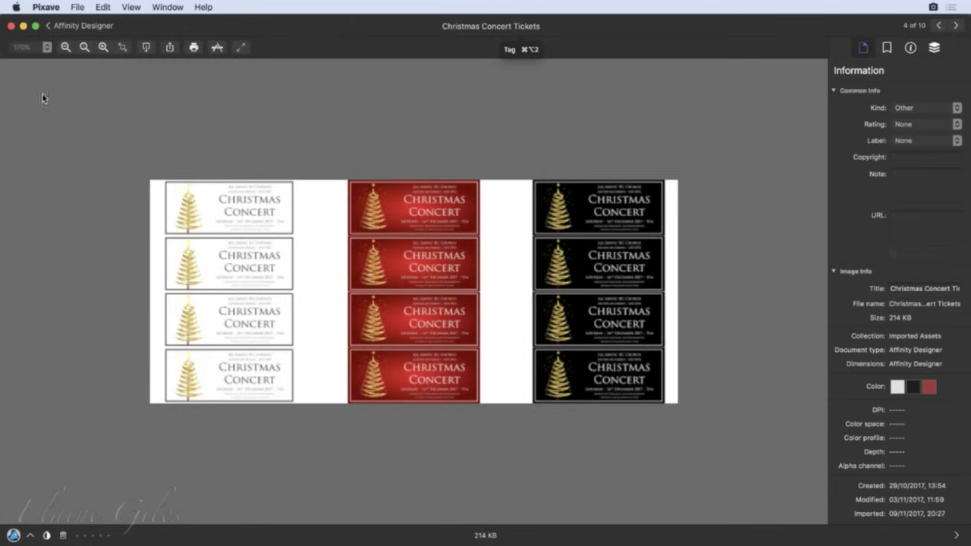
# Step: Set the Christmas Concert Tickets preview to 100% and open the artwork in Affinity Designer
pyautogui.click(47, 48)
pyautogui.click(33, 85)
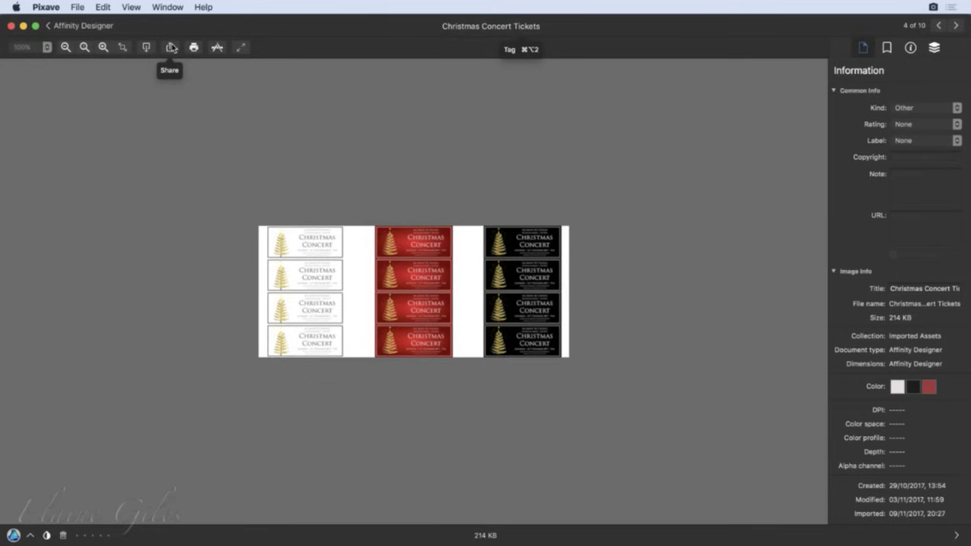
pyautogui.click(217, 47)
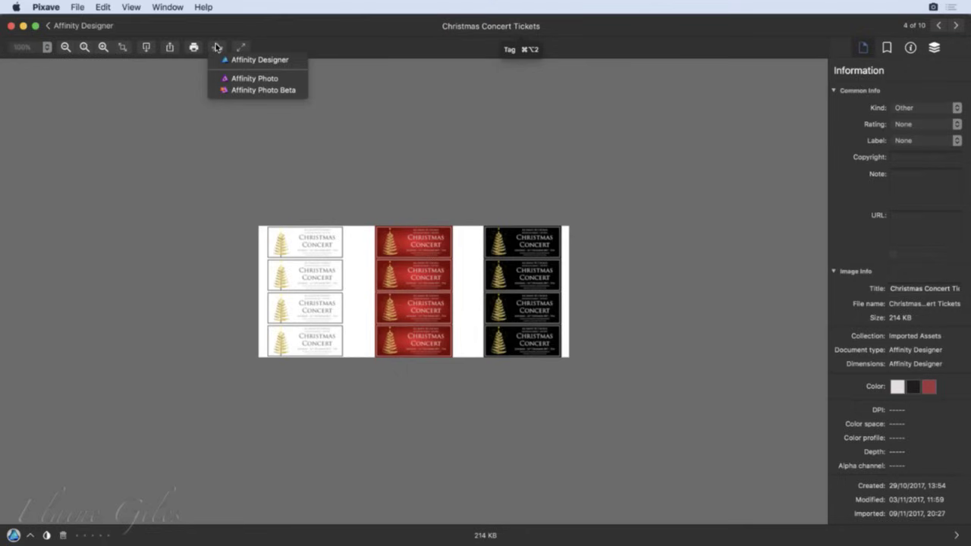
pyautogui.click(291, 60)
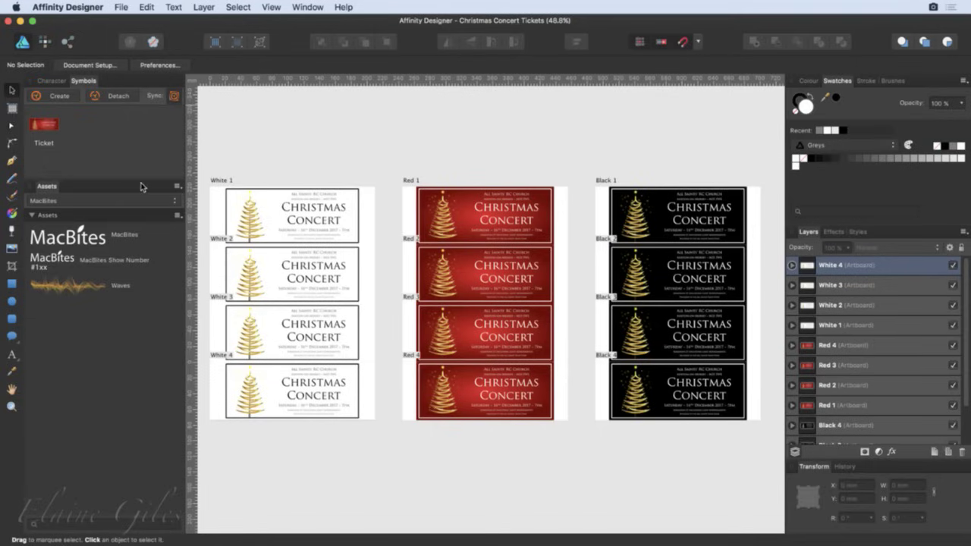
# Step: Switch back to Pixave, search all library items for the title "MacBites", look through the matches and close the search
pyautogui.press('super+Tab')
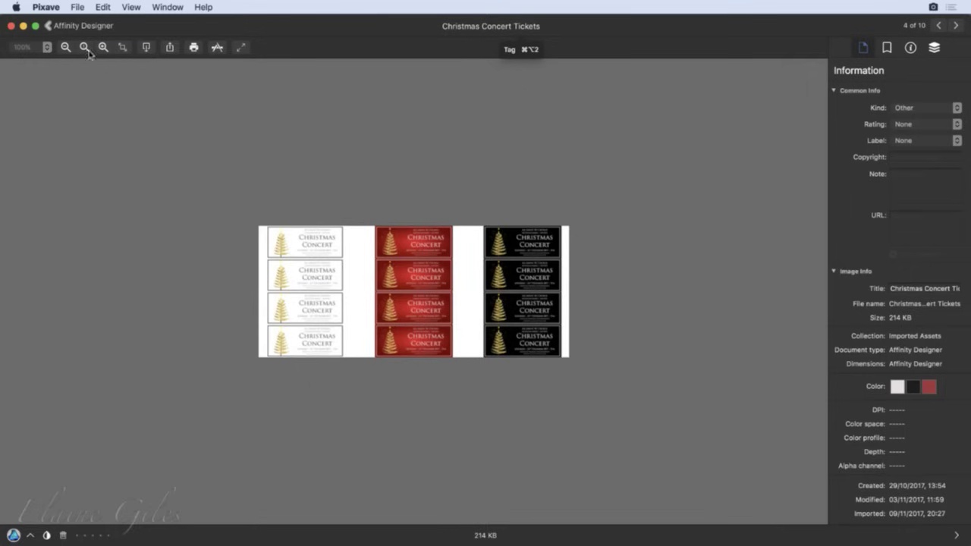
pyautogui.click(50, 25)
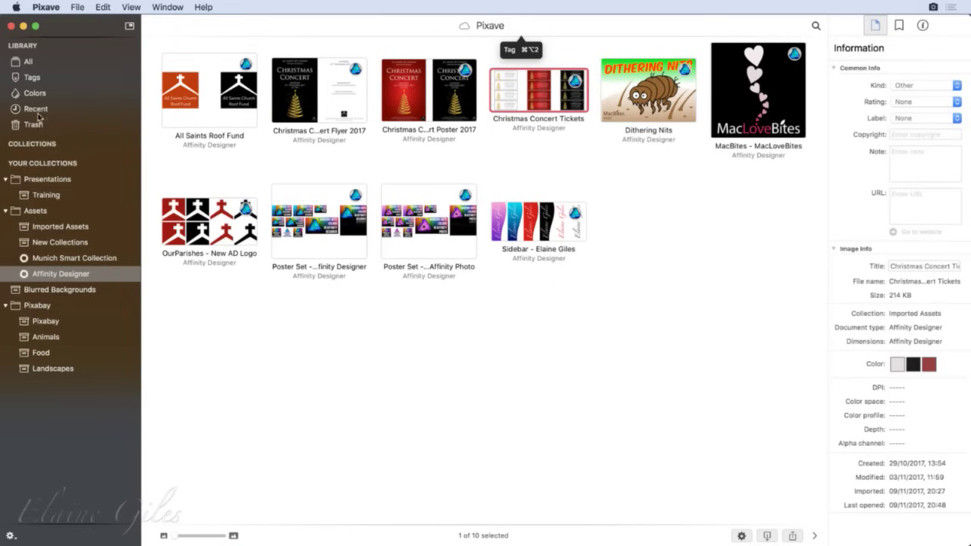
pyautogui.click(68, 62)
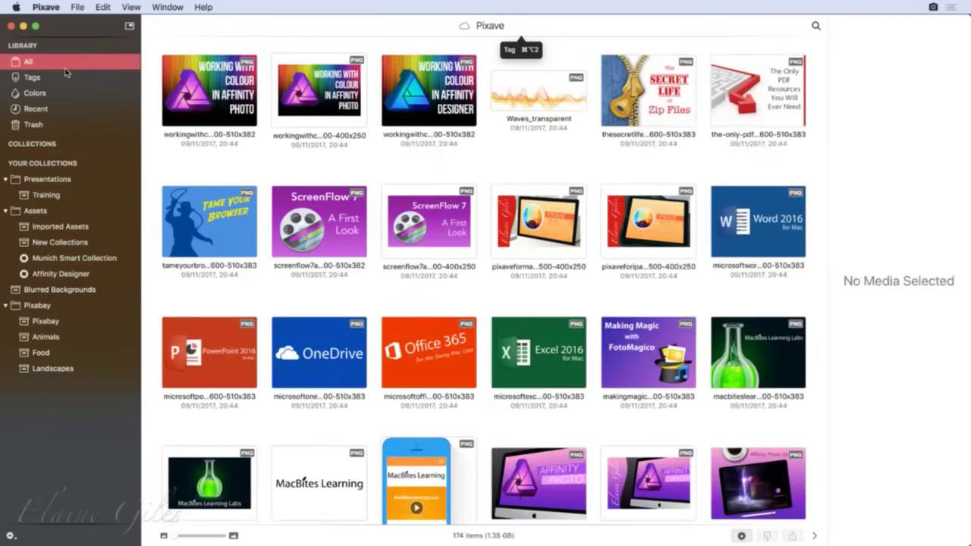
pyautogui.click(816, 26)
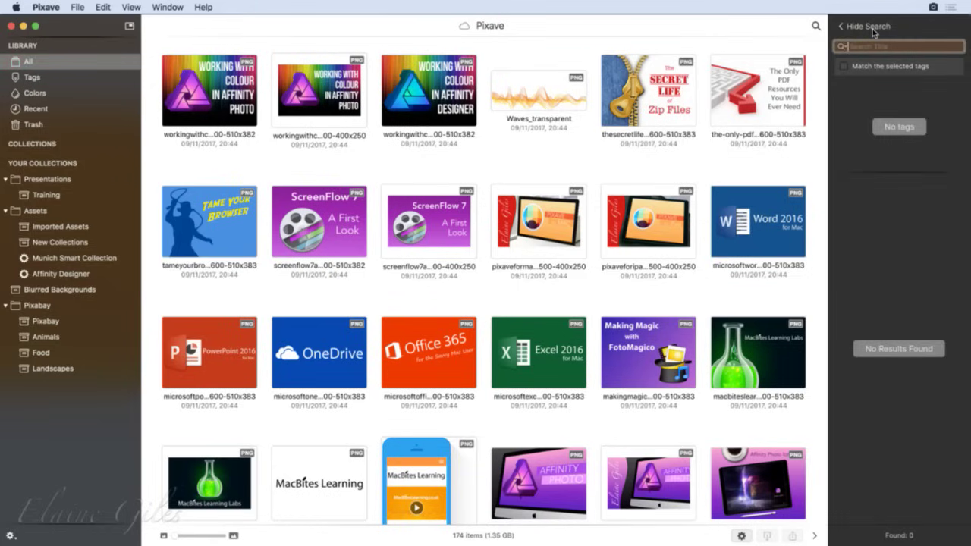
pyautogui.write('macbites')
pyautogui.press('Return')
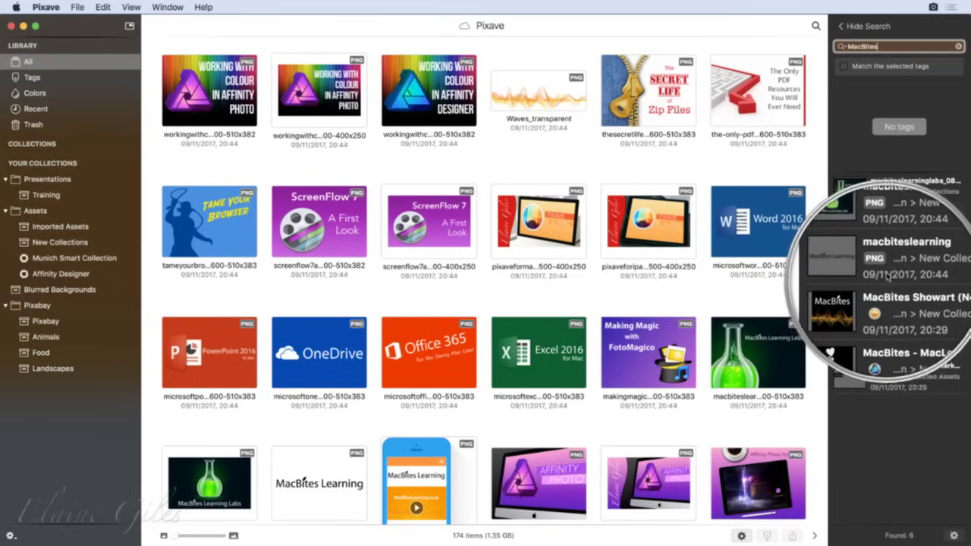
pyautogui.scroll(2, 887, 288)
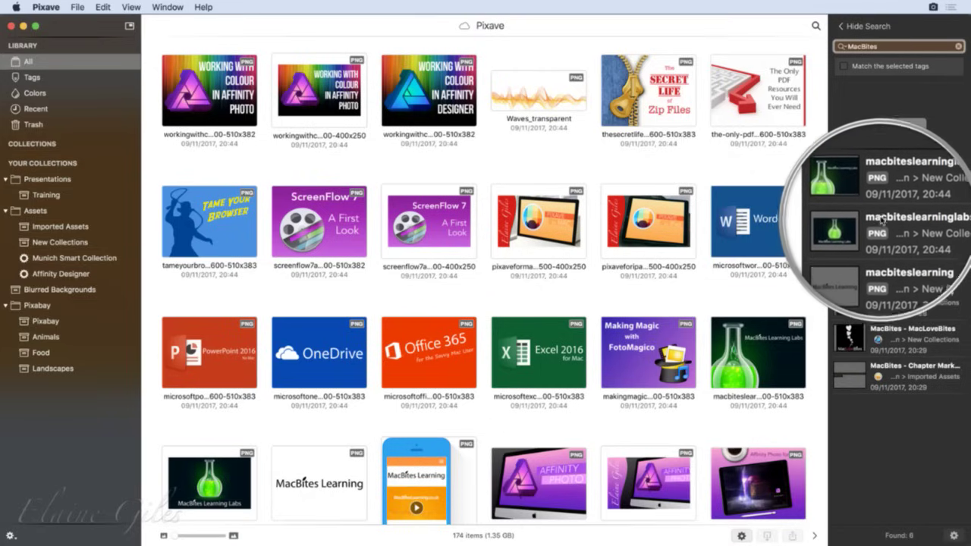
pyautogui.scroll(-2, 887, 250)
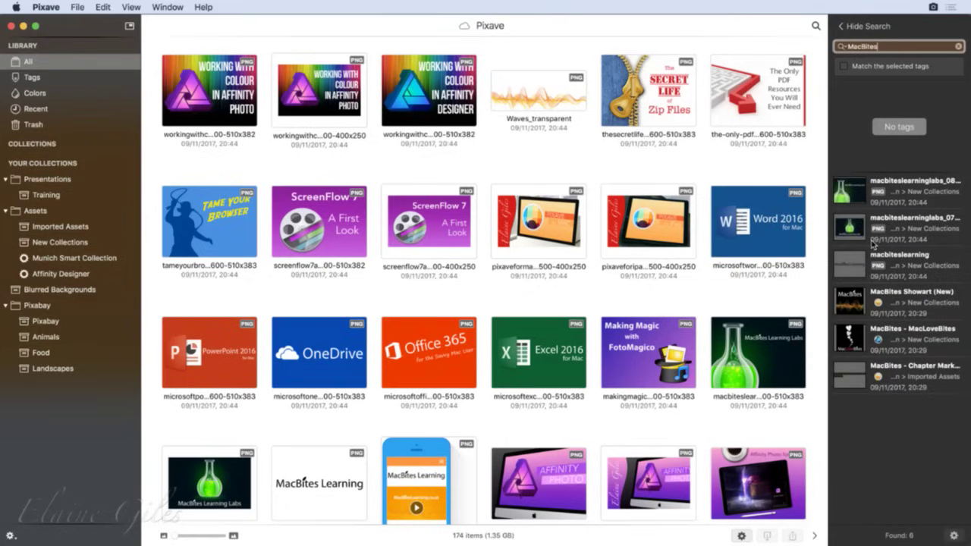
pyautogui.click(843, 28)
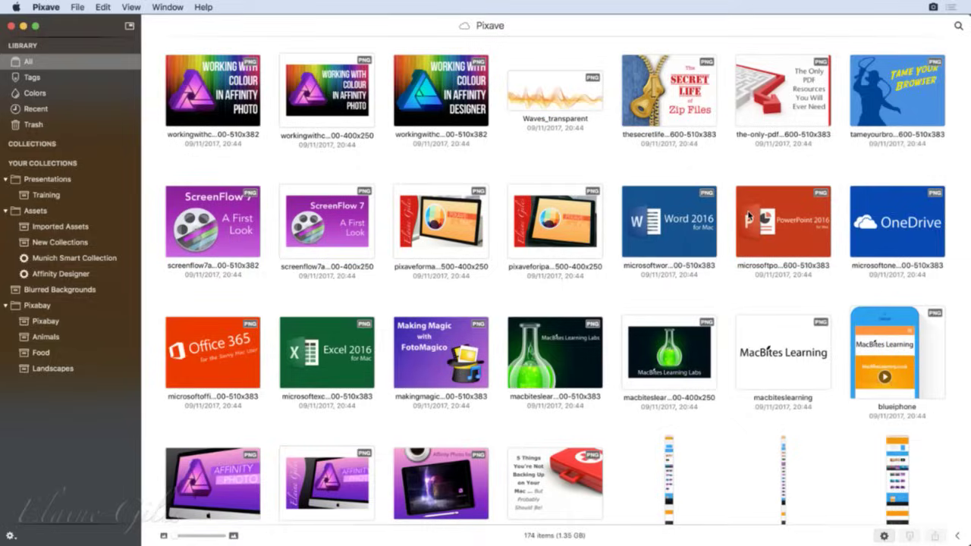
# Step: Examine the information and tags of the ScreenFlow 7 presentation in the Training collection, with the inspector shown
pyautogui.click(47, 194)
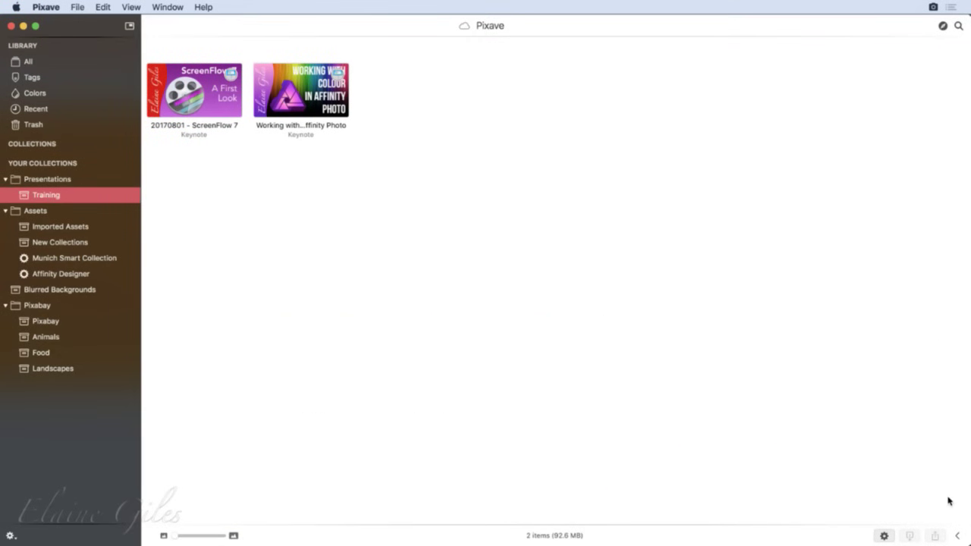
pyautogui.click(957, 536)
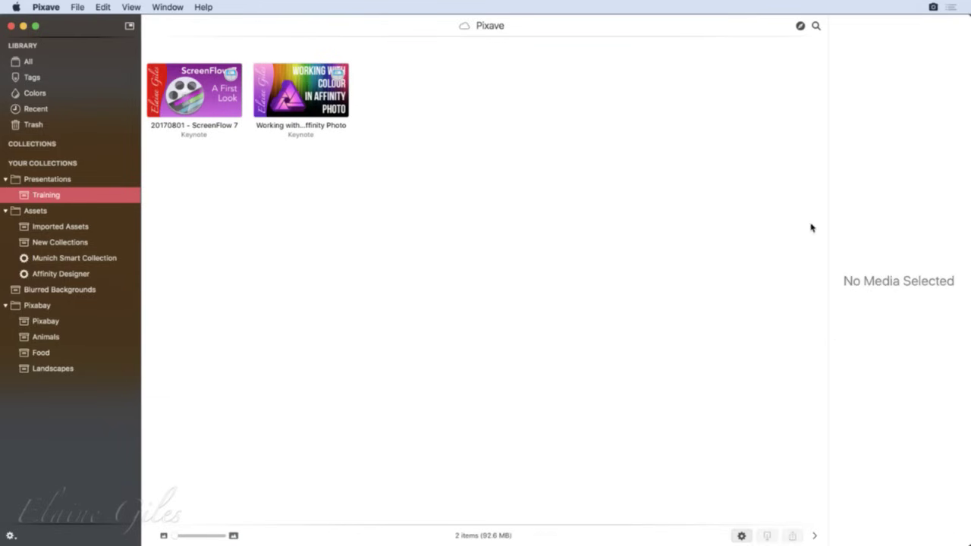
pyautogui.click(202, 116)
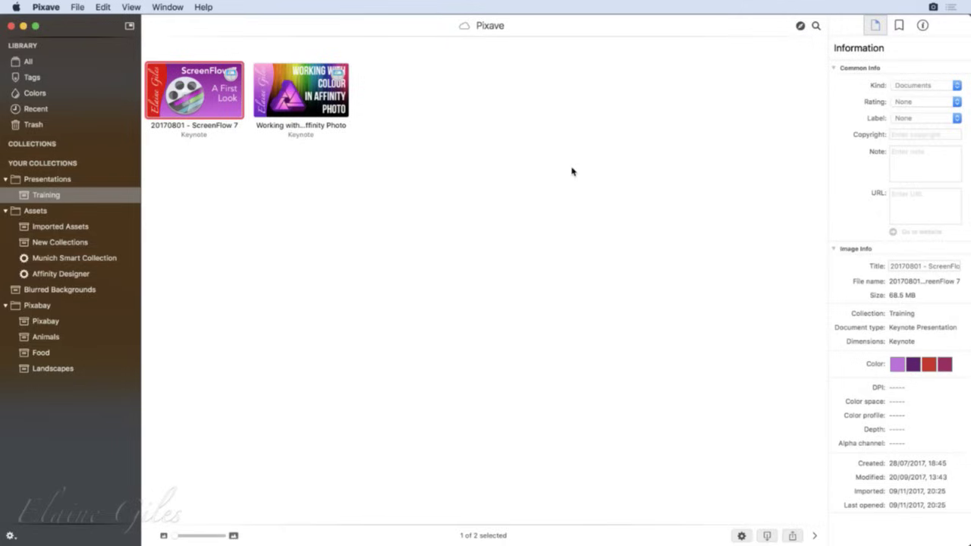
pyautogui.click(899, 25)
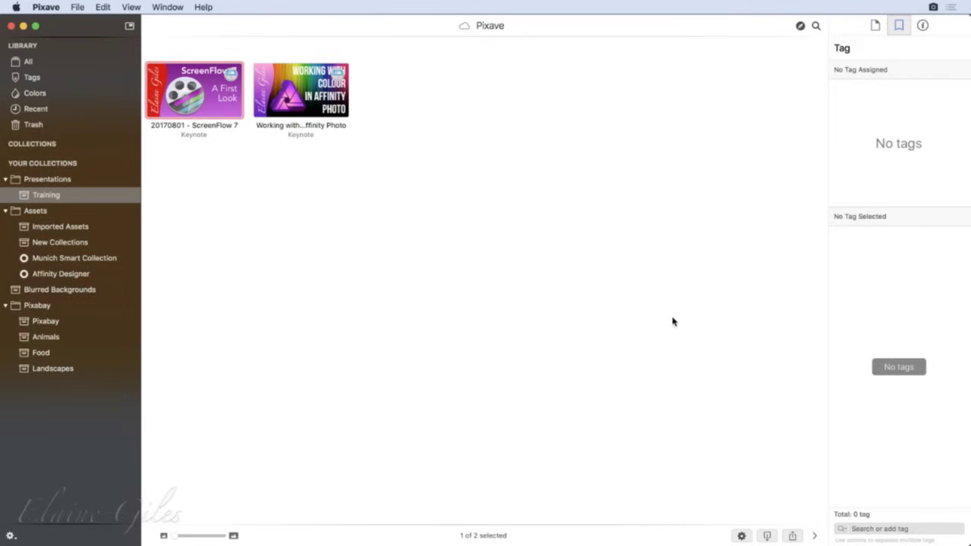
# Step: Locate the Song Sheet PDF in New Collections and change its title to "Munich Song Sheet"
pyautogui.click(79, 260)
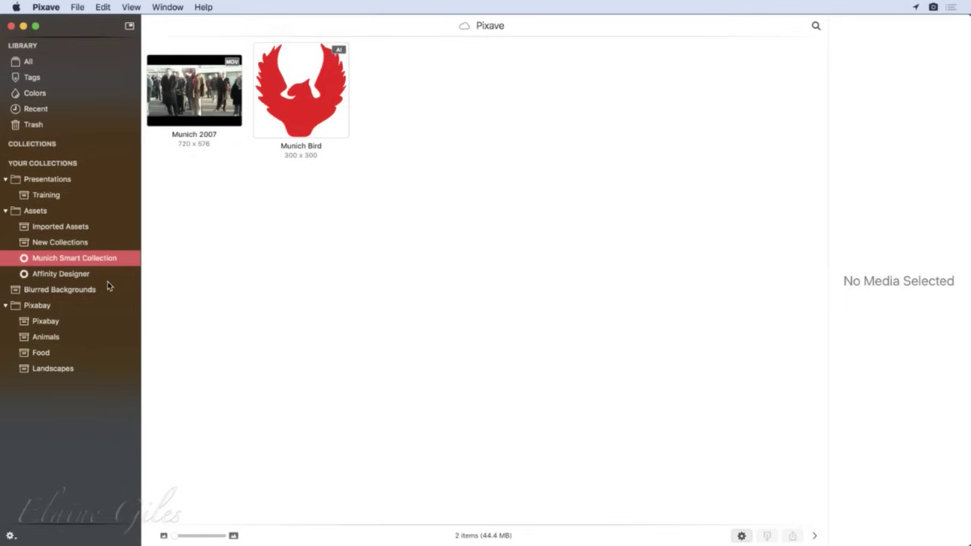
pyautogui.click(62, 228)
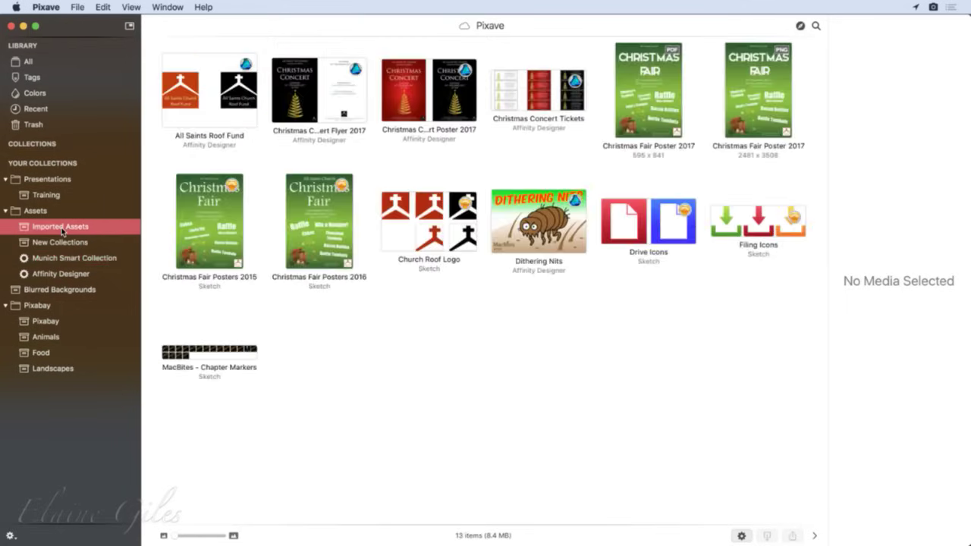
pyautogui.click(61, 242)
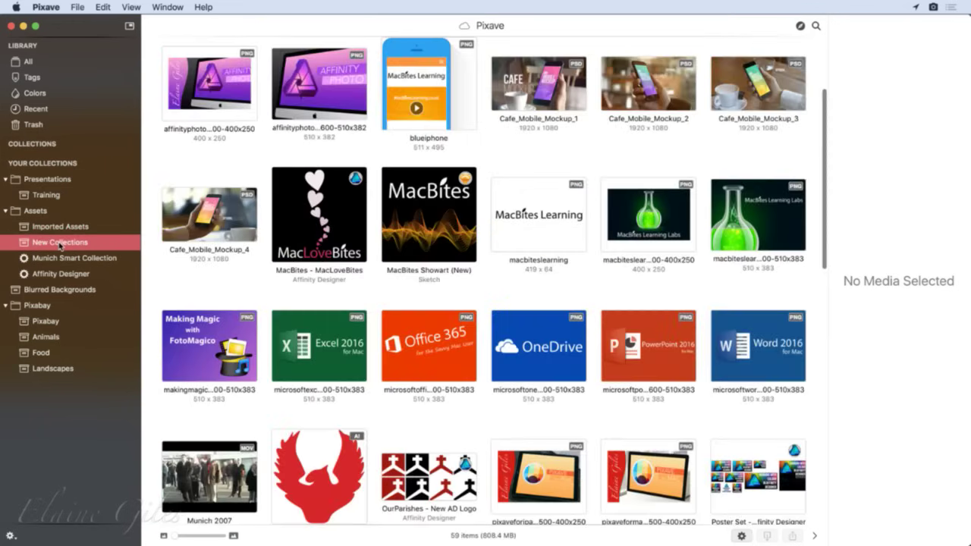
pyautogui.scroll(-5, 425, 341)
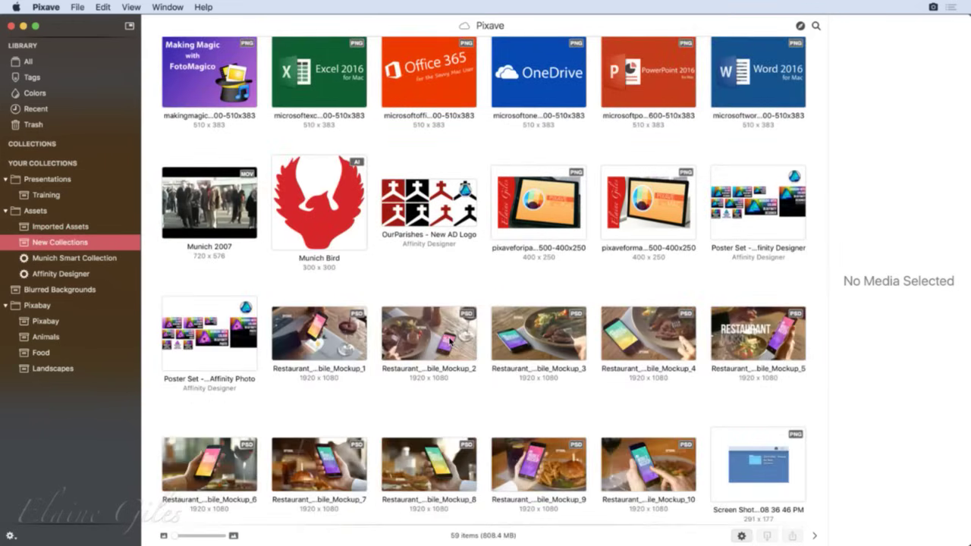
pyautogui.scroll(-6, 450, 342)
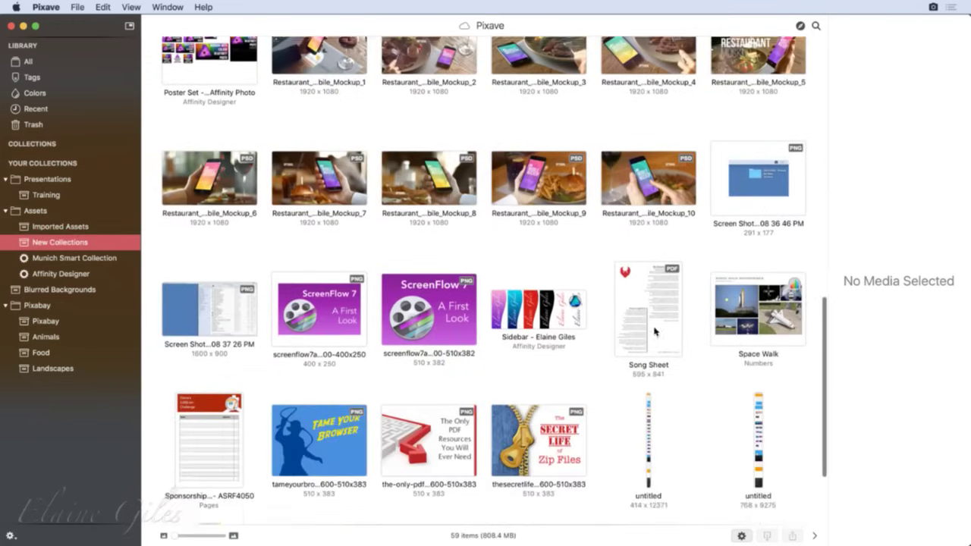
pyautogui.click(630, 317)
pyautogui.scroll(-3, 641, 315)
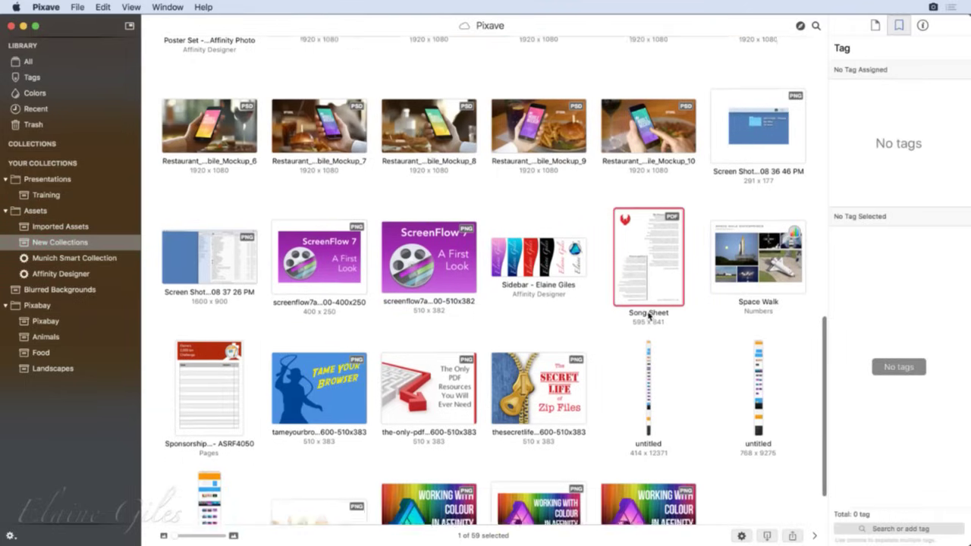
pyautogui.scroll(2, 649, 315)
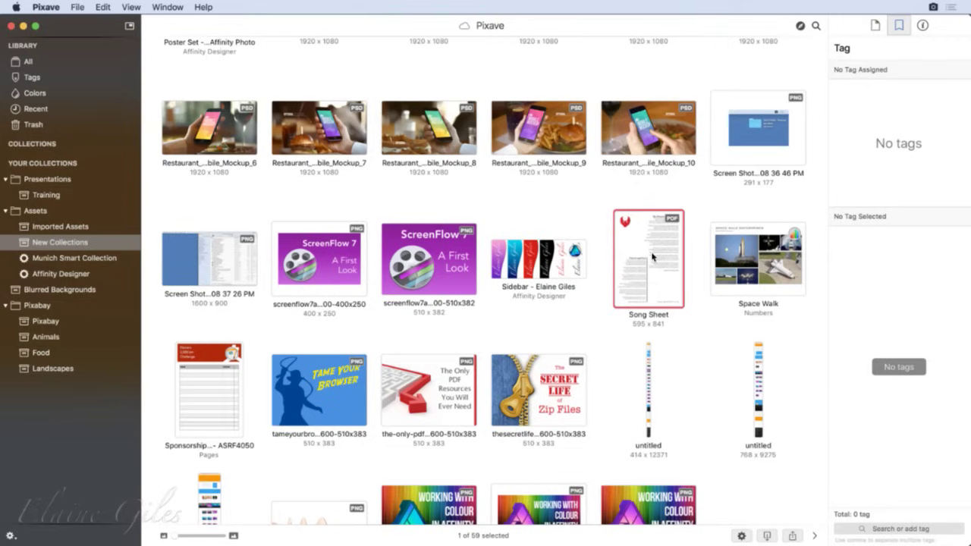
pyautogui.click(875, 26)
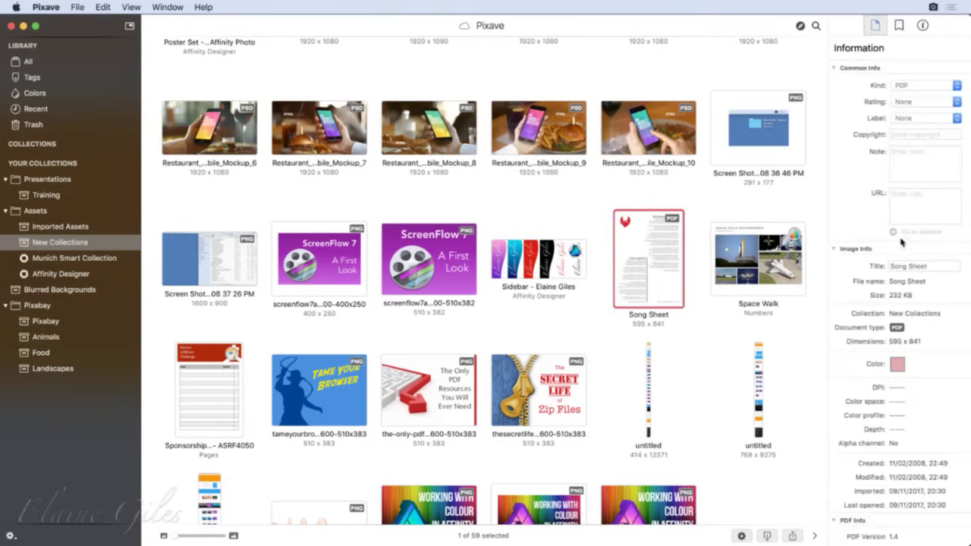
pyautogui.click(892, 268)
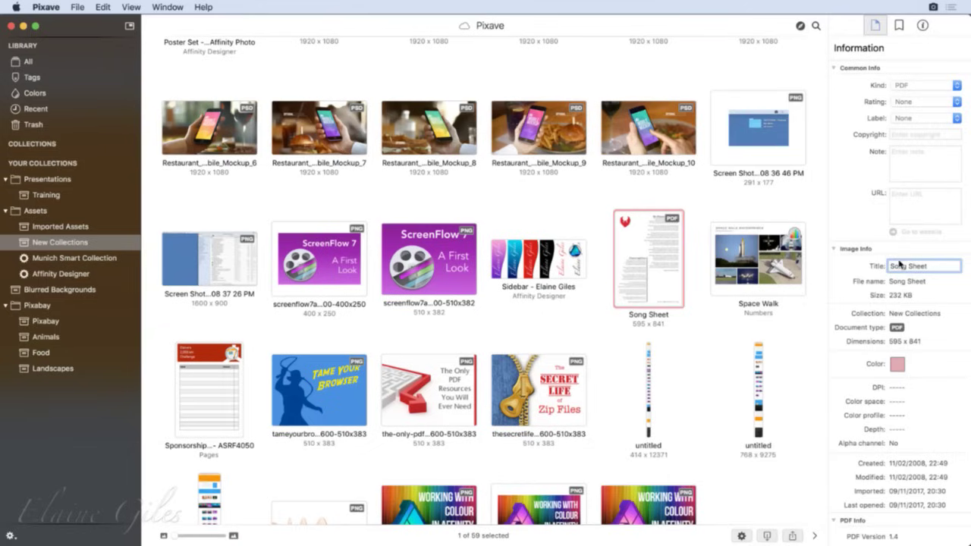
pyautogui.write('Munich')
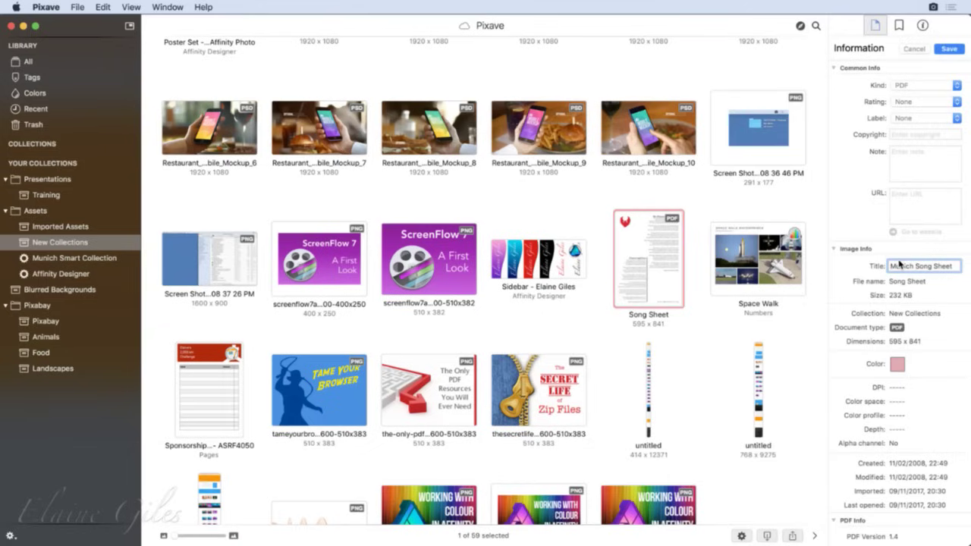
pyautogui.press('Return')
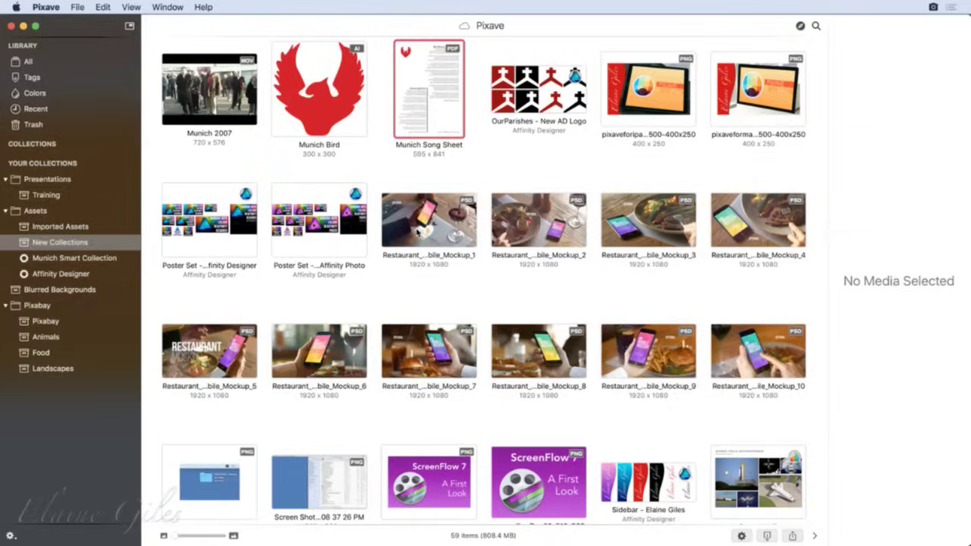
# Step: Open the Munich Smart Collection and add the tag "munich" to Munich Song Sheet
pyautogui.click(55, 260)
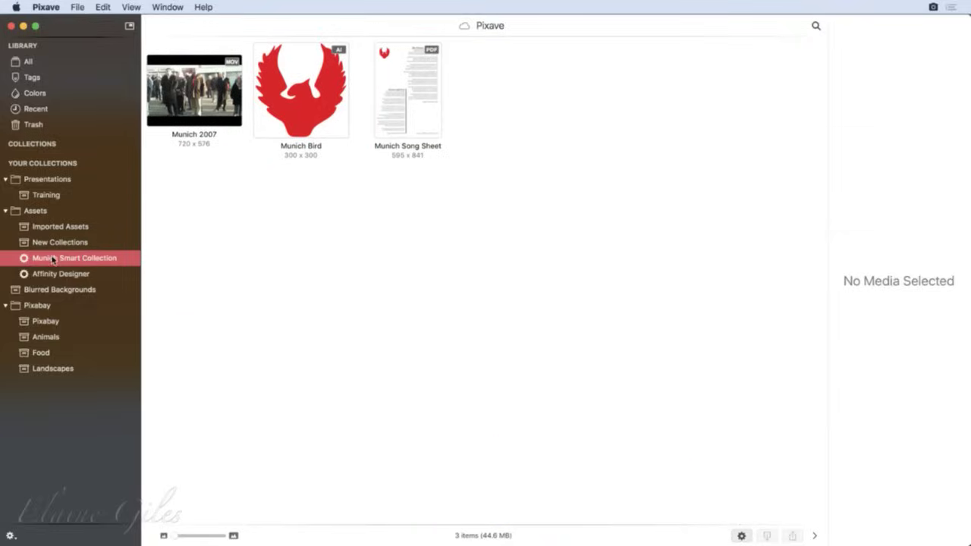
pyautogui.click(440, 113)
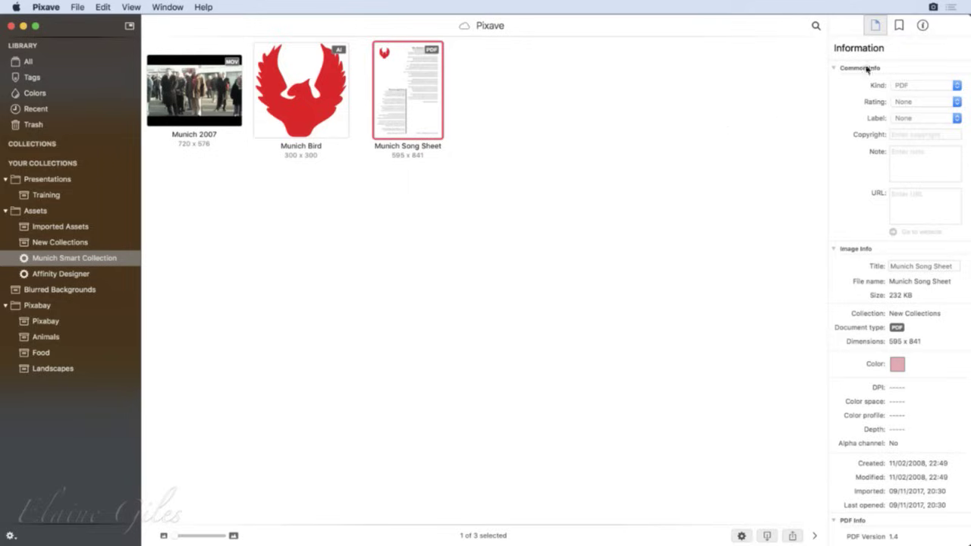
pyautogui.click(901, 27)
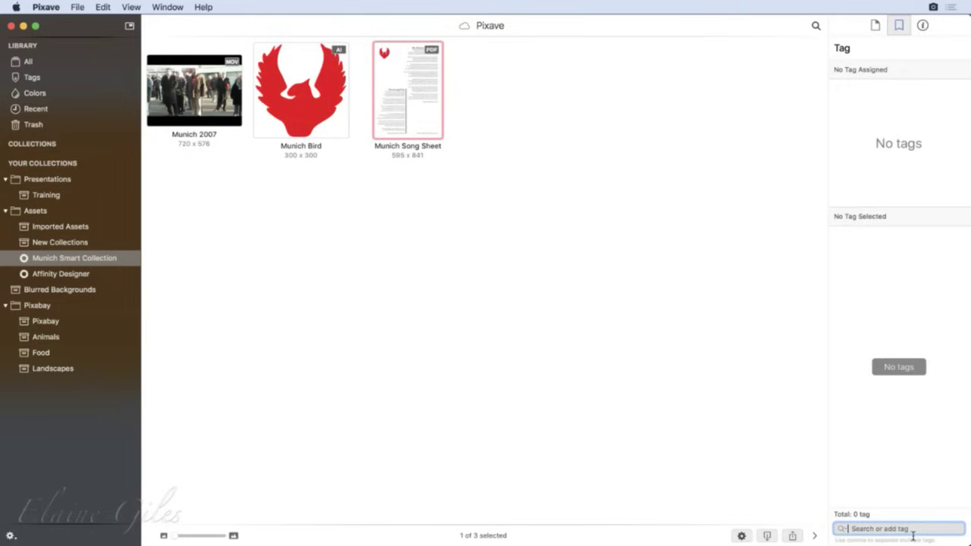
pyautogui.write('munich')
pyautogui.press('Return')
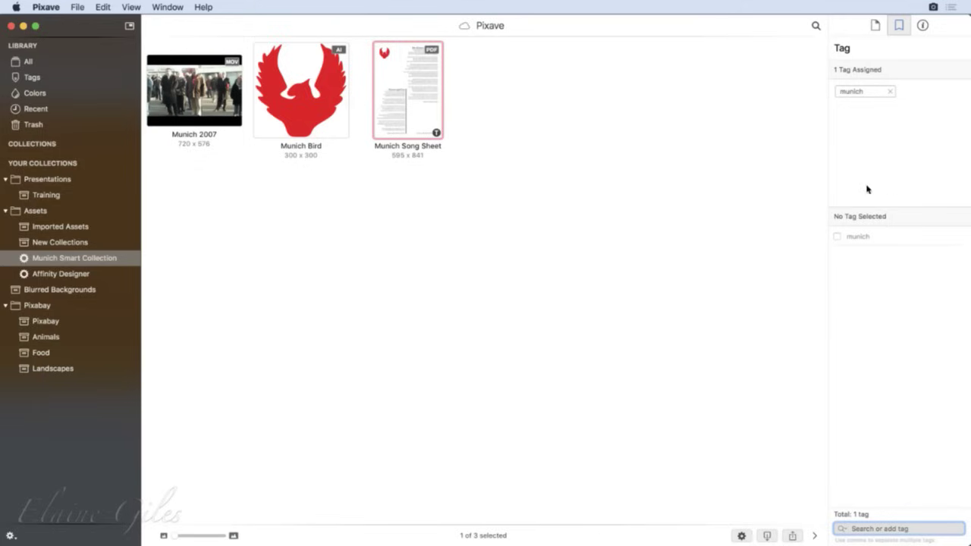
# Step: Compare the tags of Munich Song Sheet, Munich Bird and Munich 2007, selecting the munich tag while checking Munich Bird
pyautogui.click(392, 116)
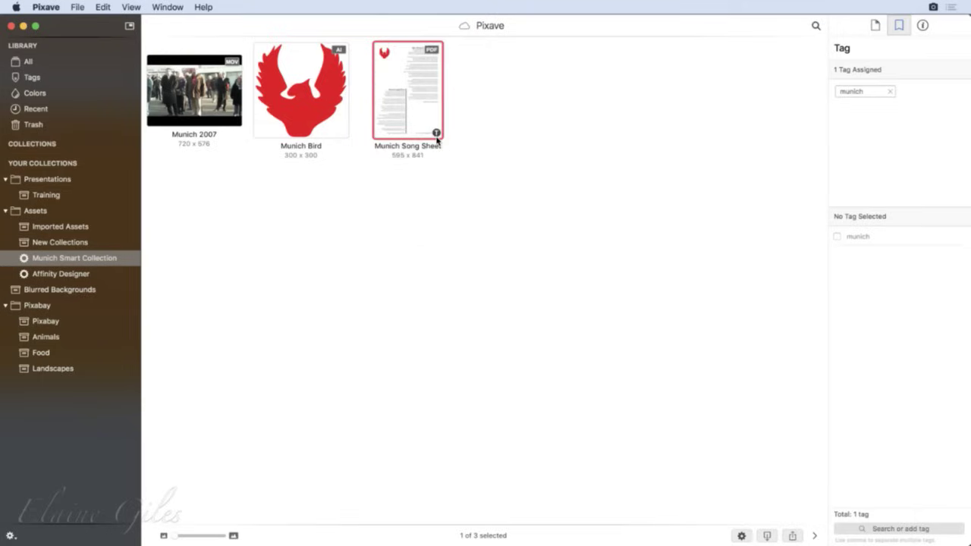
pyautogui.click(306, 135)
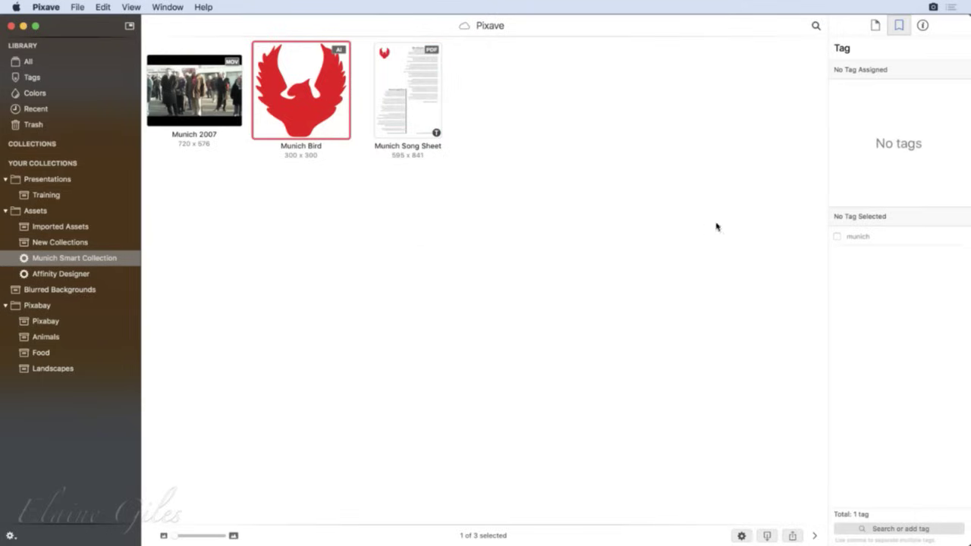
pyautogui.click(837, 236)
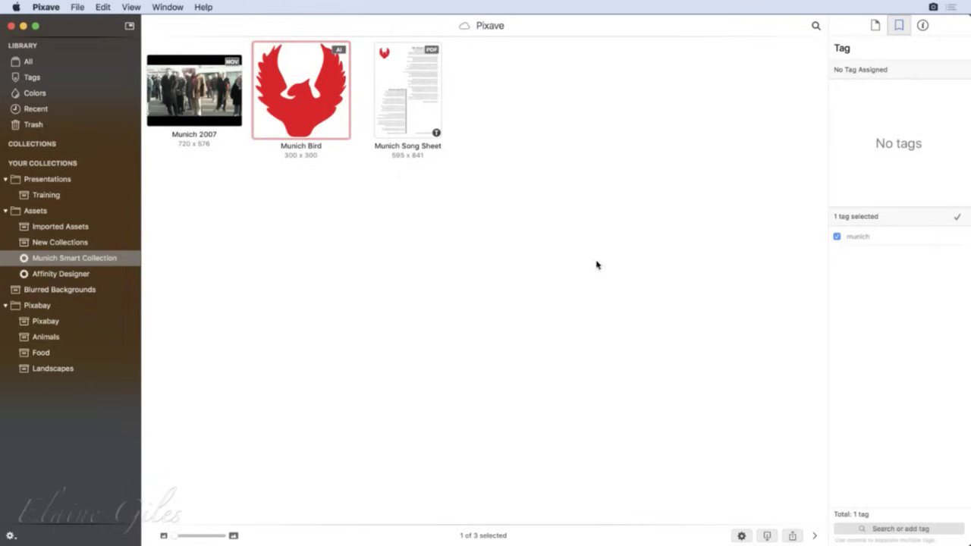
pyautogui.click(219, 106)
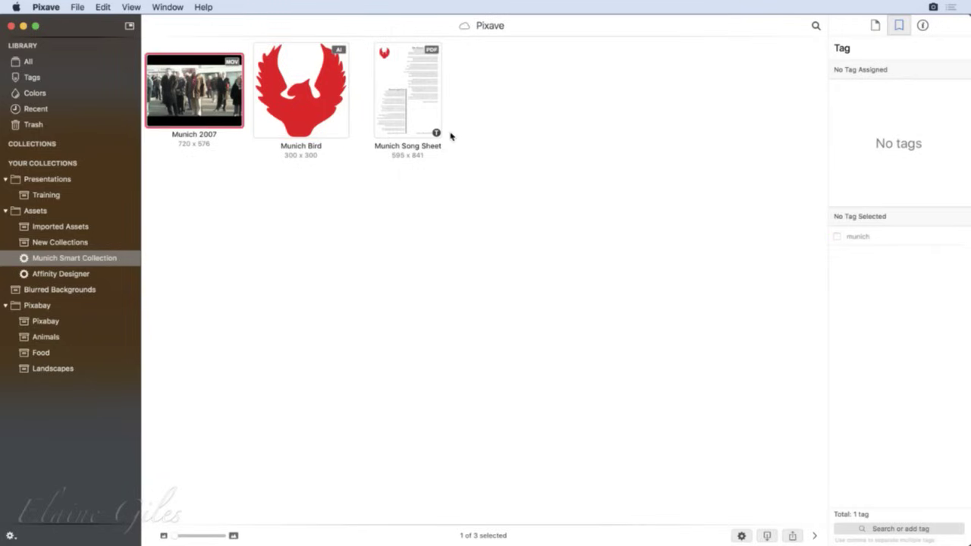
pyautogui.click(436, 134)
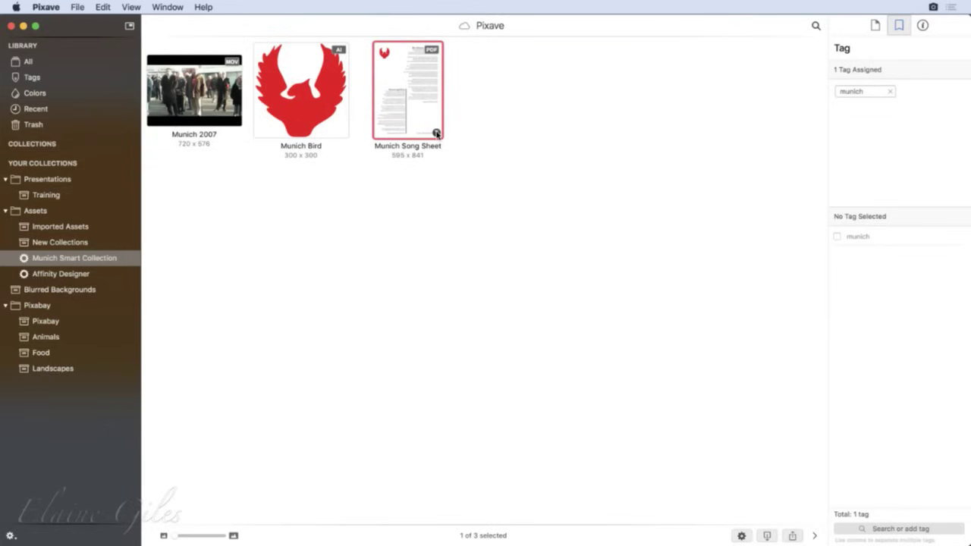
# Step: Assign the existing munich tag to Munich Bird and to the Munich 2007 movie
pyautogui.click(284, 120)
pyautogui.click(838, 237)
pyautogui.click(957, 217)
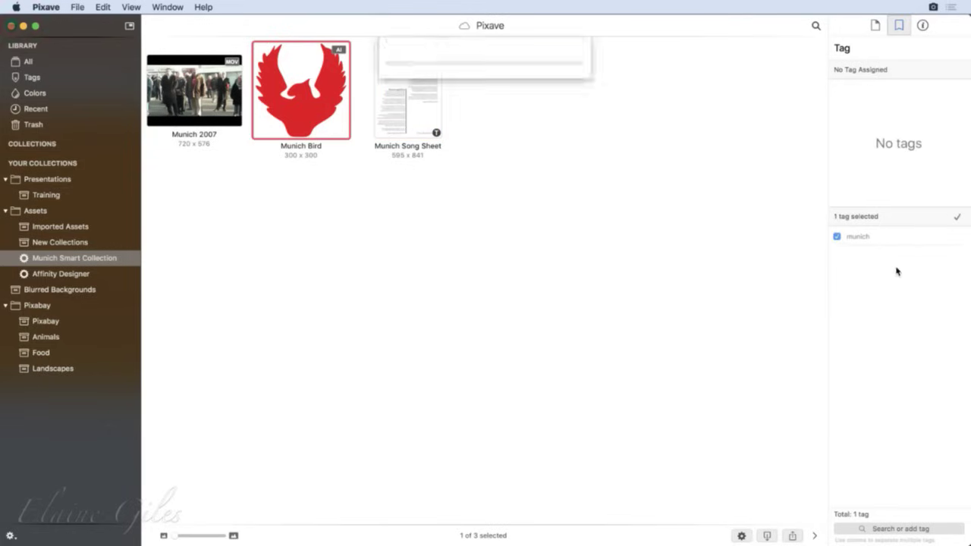
pyautogui.click(228, 104)
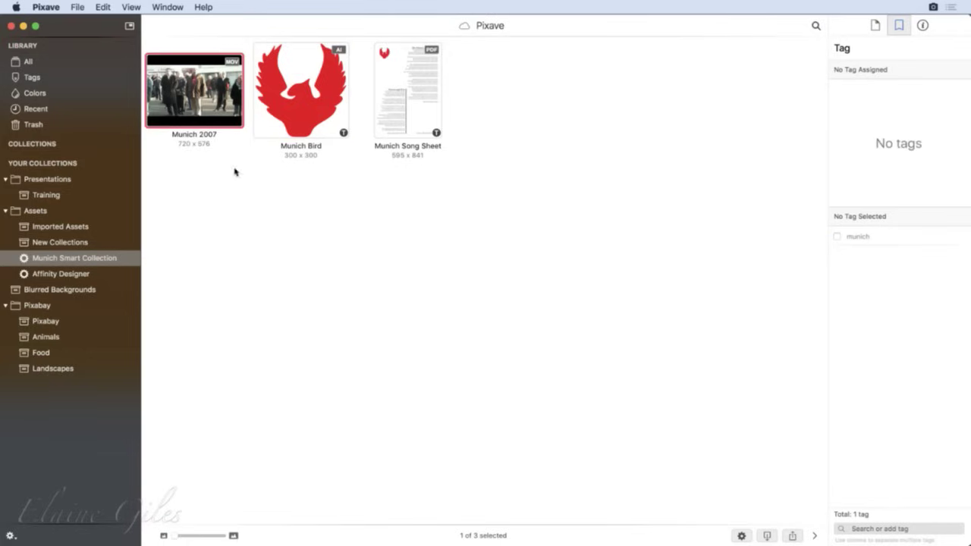
pyautogui.click(838, 236)
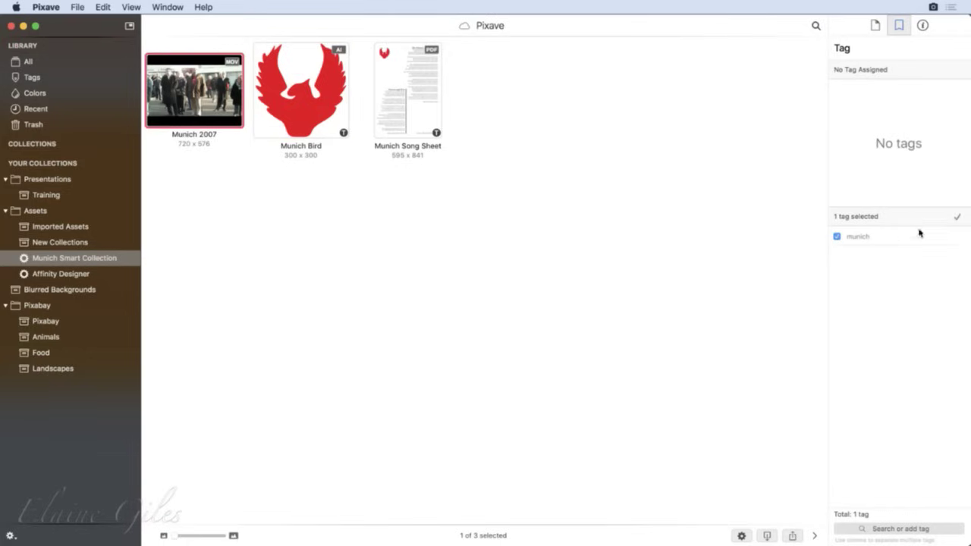
pyautogui.click(957, 219)
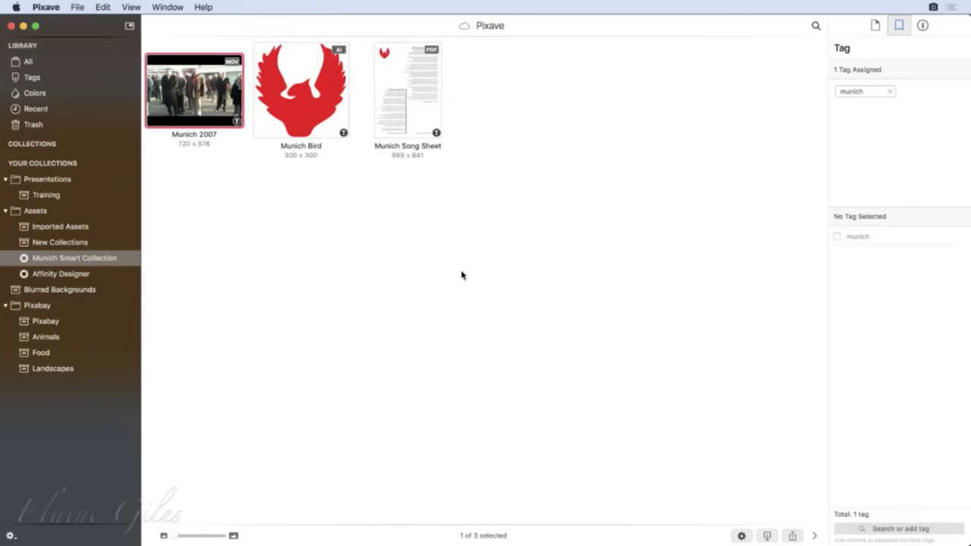
# Step: Create a smart collection titled "Munich Tagged Files" with the rule that Tags is munich
pyautogui.click(12, 537)
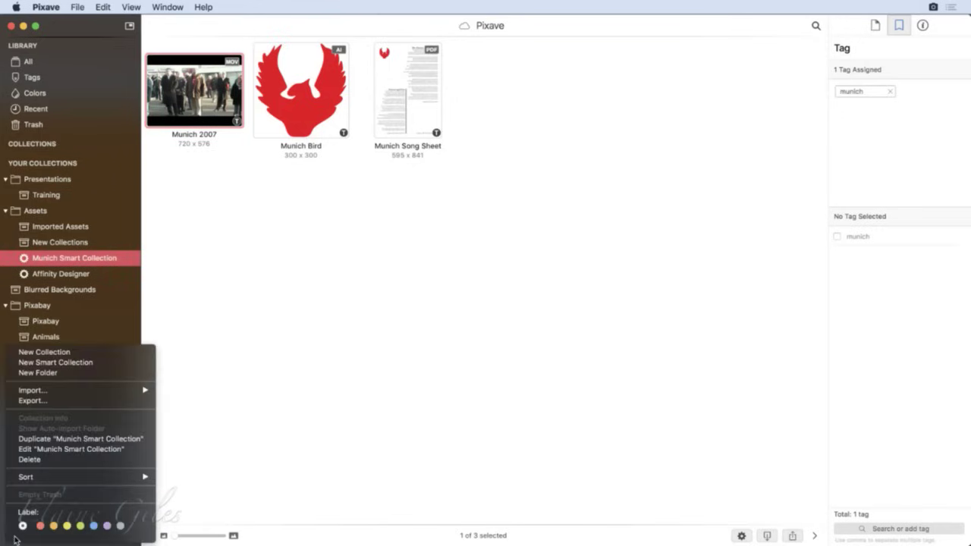
pyautogui.click(51, 364)
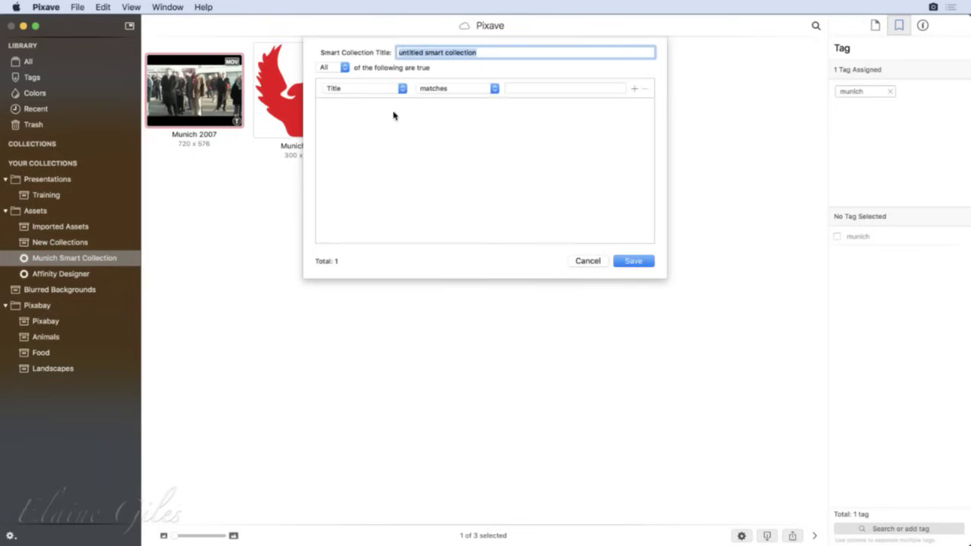
pyautogui.click(401, 89)
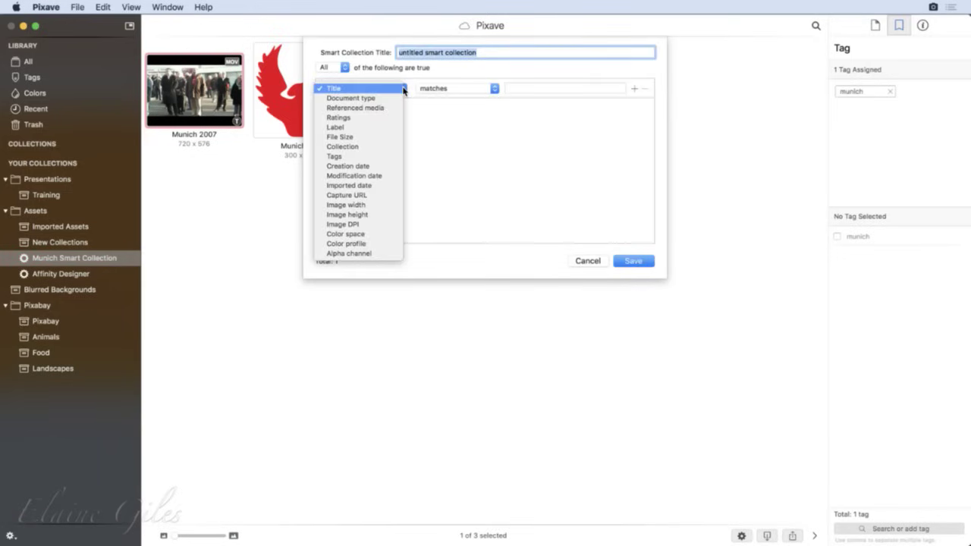
pyautogui.click(393, 156)
pyautogui.click(474, 88)
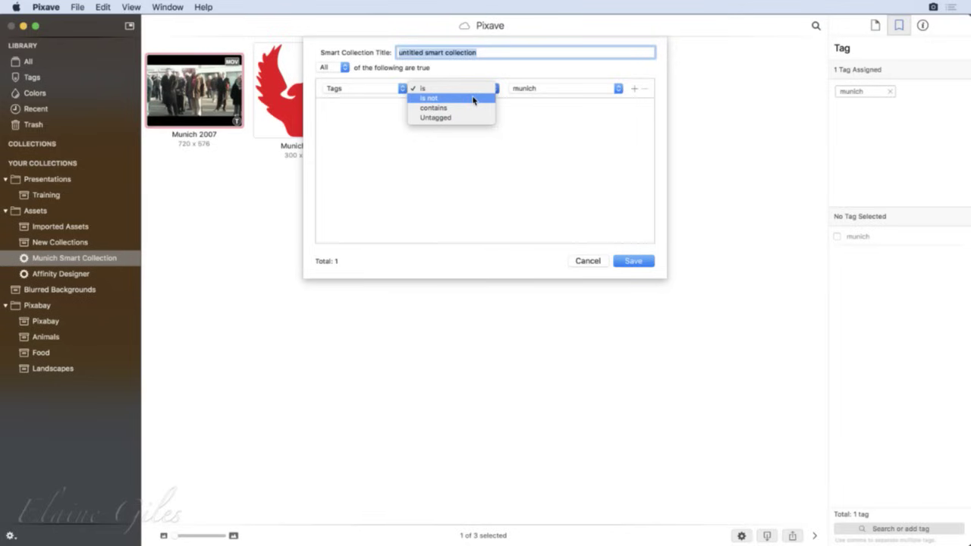
pyautogui.click(472, 89)
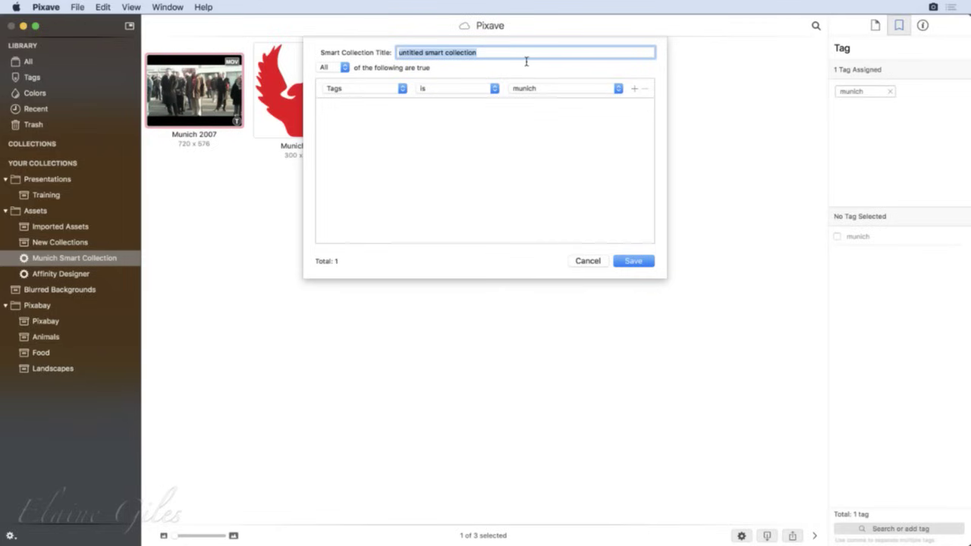
pyautogui.write('Munich Tagged Files')
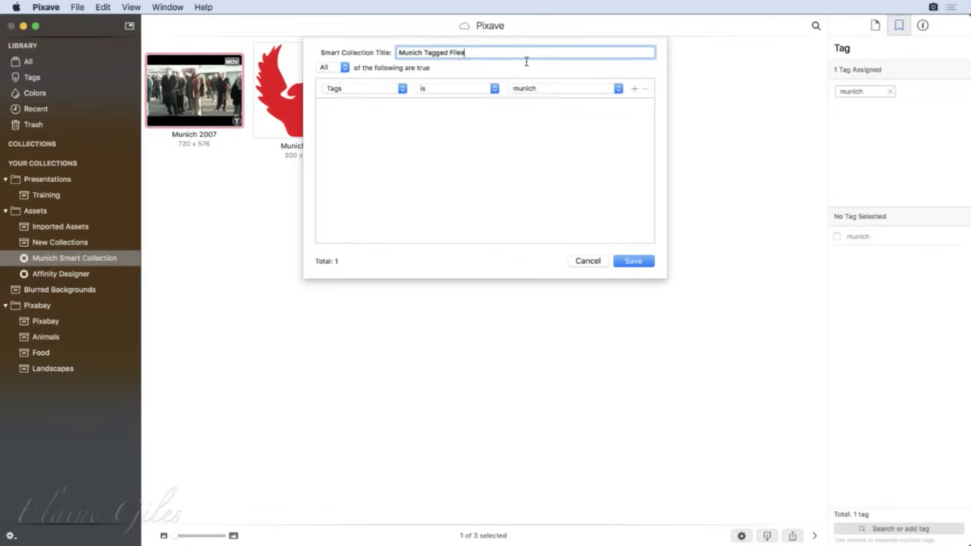
pyautogui.click(632, 261)
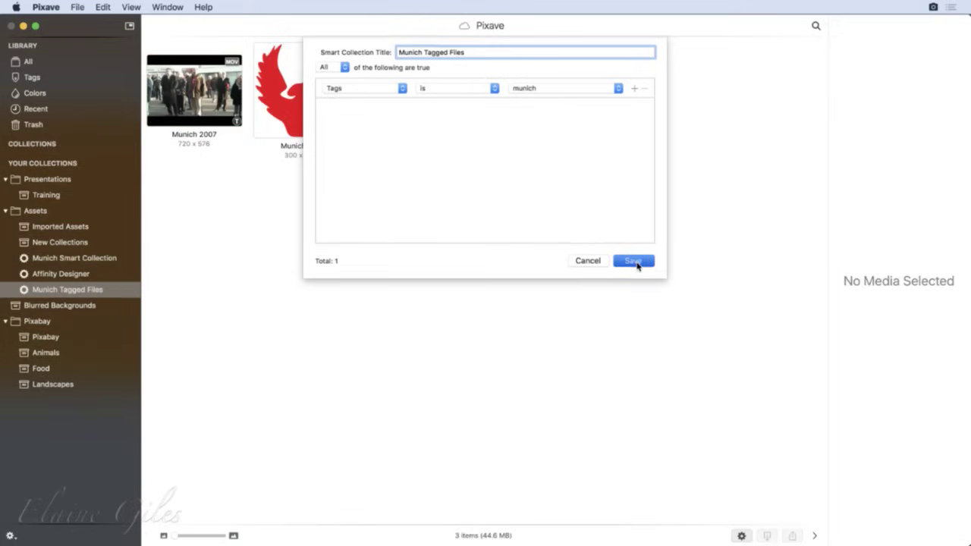
# Step: Change the title of Munich Song Sheet to "Song Sheet" and compare the contents of Munich Smart Collection and Munich Tagged Files
pyautogui.click(80, 259)
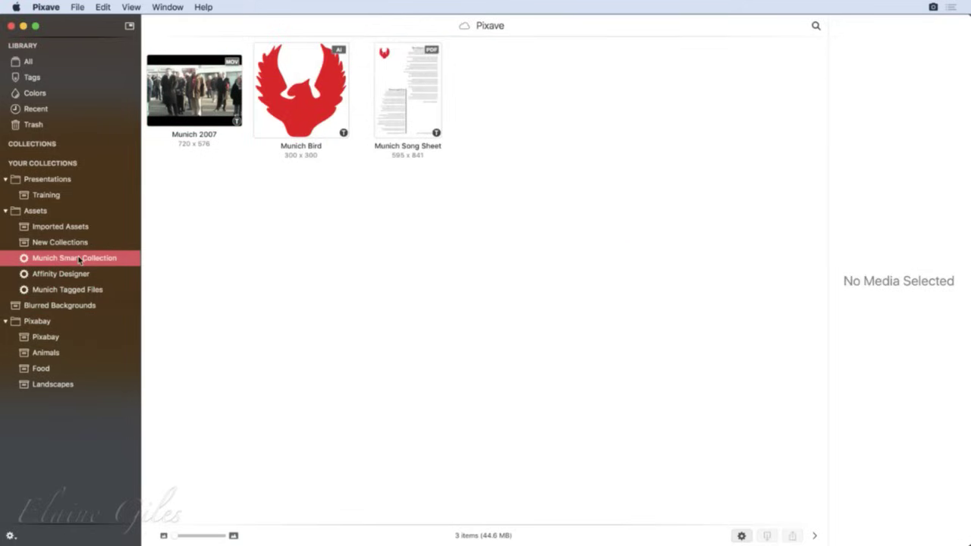
pyautogui.click(76, 292)
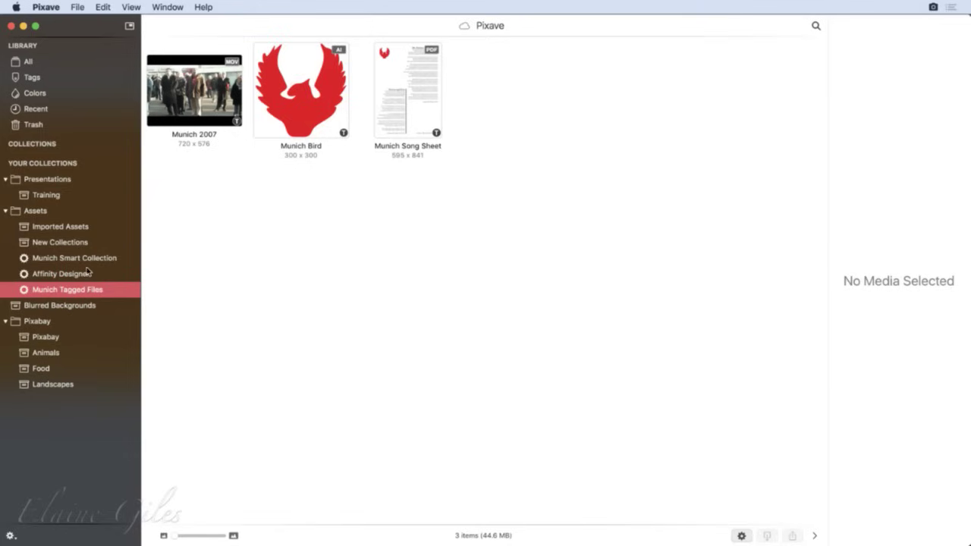
pyautogui.click(409, 119)
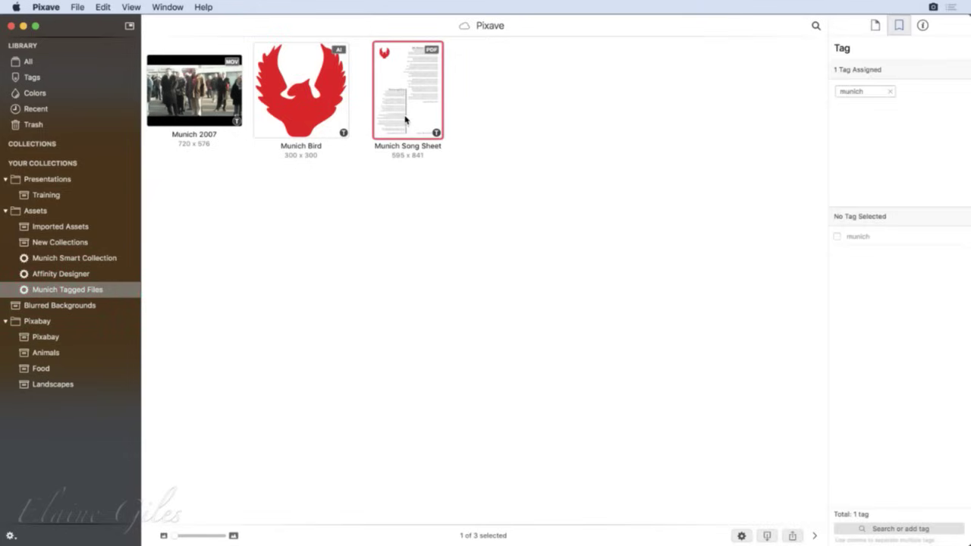
pyautogui.click(877, 26)
pyautogui.doubleClick(901, 268)
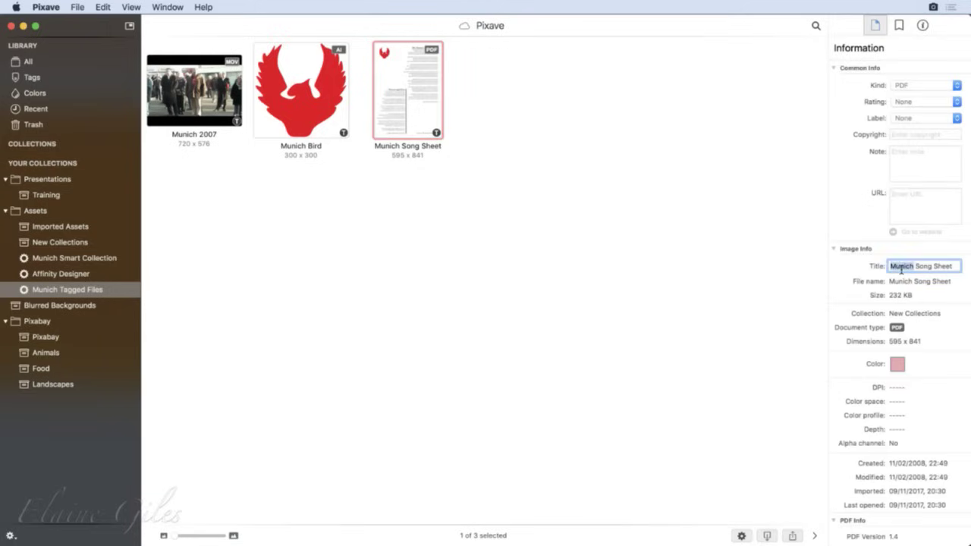
pyautogui.press('BackSpace')
pyautogui.press('Return')
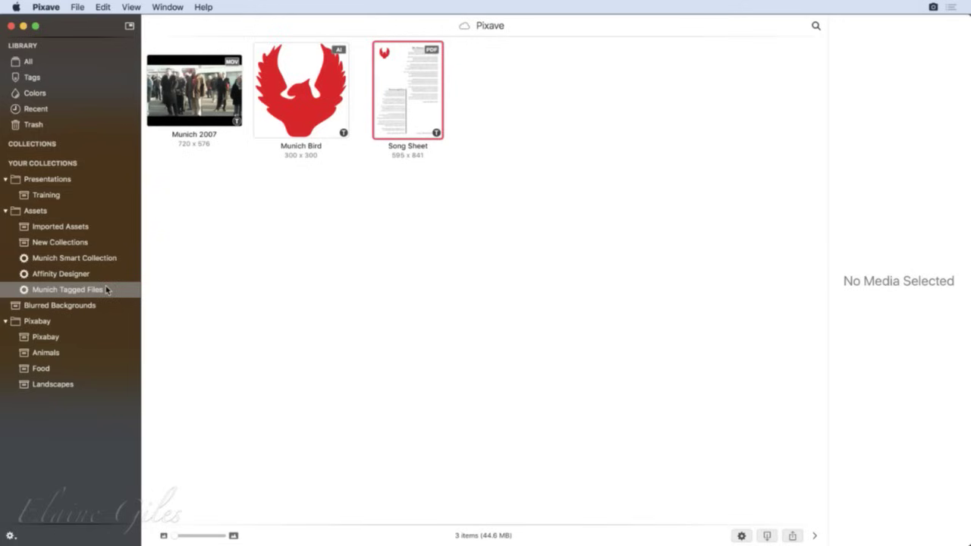
pyautogui.click(106, 258)
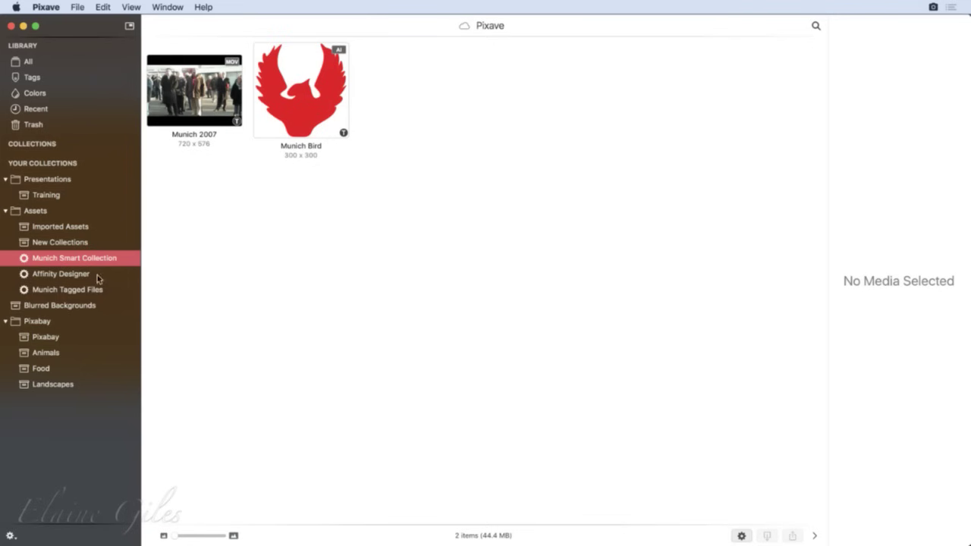
pyautogui.click(89, 292)
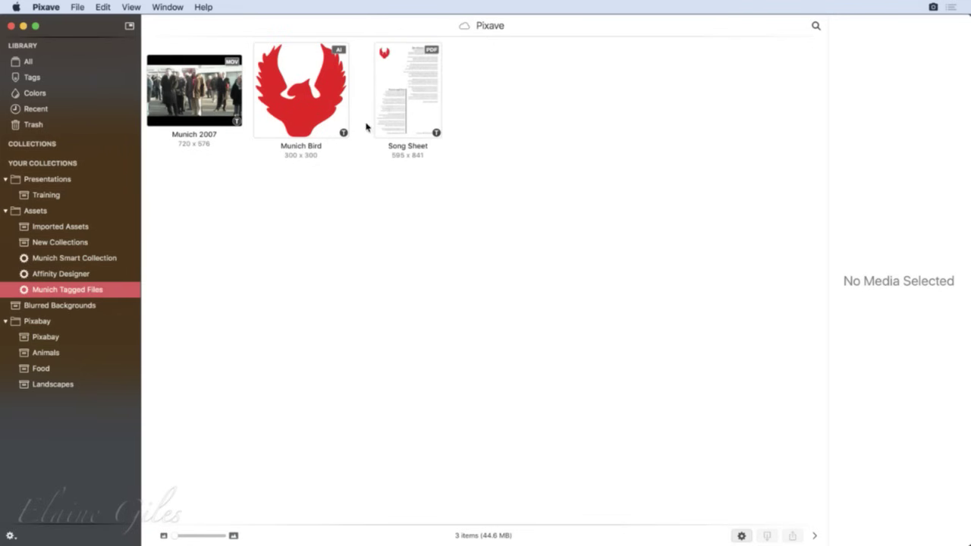
# Step: In New Collections, assign the tag "MacBites" to Waves_transparent, the three untitled captures, blueiphone, both MacBites artworks and the three macbiteslearning images together
pyautogui.click(81, 241)
pyautogui.scroll(-5, 535, 220)
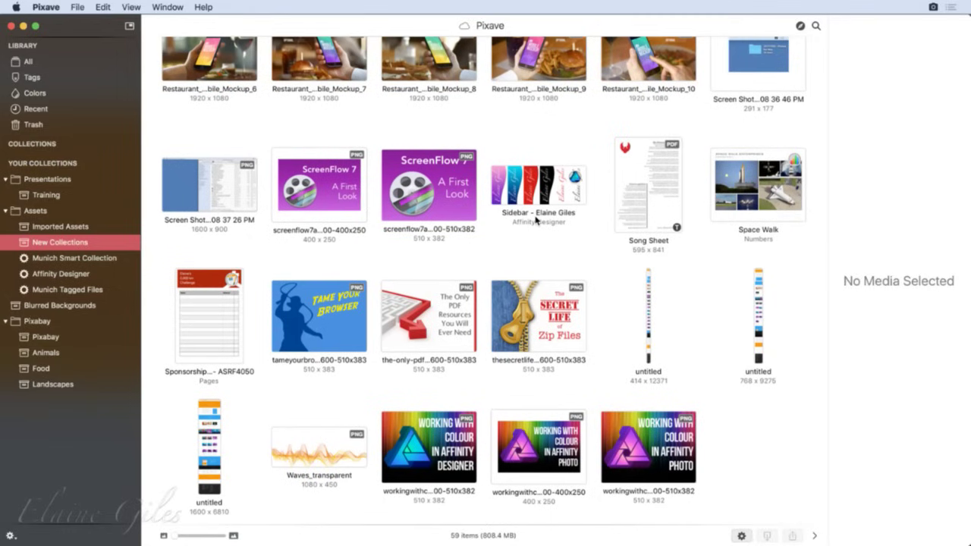
pyautogui.click(300, 449)
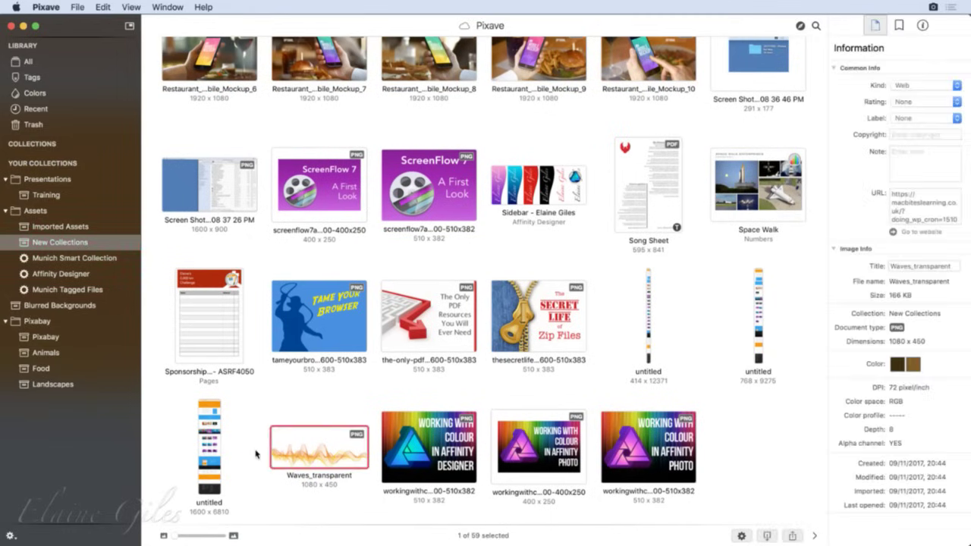
pyautogui.keyDown('super'); pyautogui.click(212, 449); pyautogui.keyUp('super')
pyautogui.keyDown('super'); pyautogui.click(649, 306); pyautogui.keyUp('super')
pyautogui.keyDown('super'); pyautogui.click(759, 303); pyautogui.keyUp('super')
pyautogui.scroll(10, 594, 351)
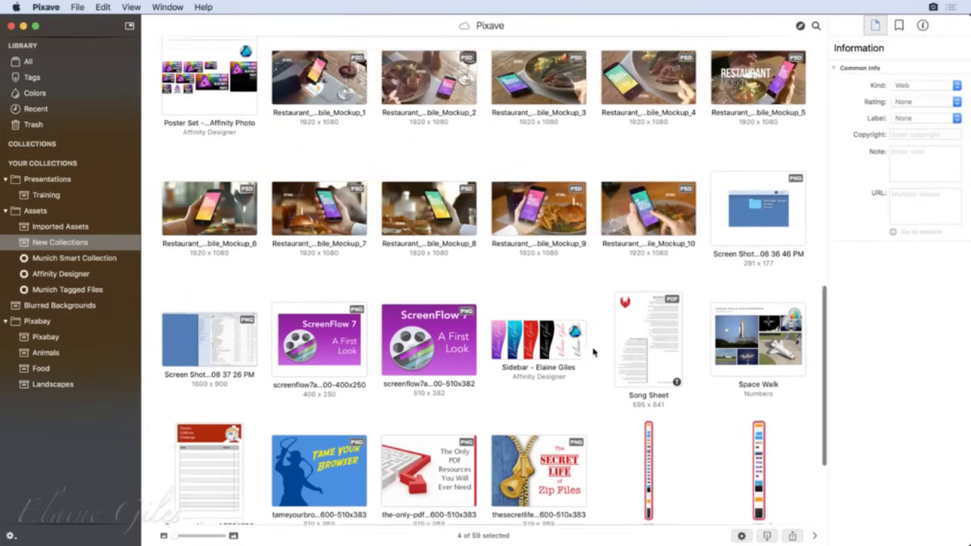
pyautogui.scroll(8, 476, 353)
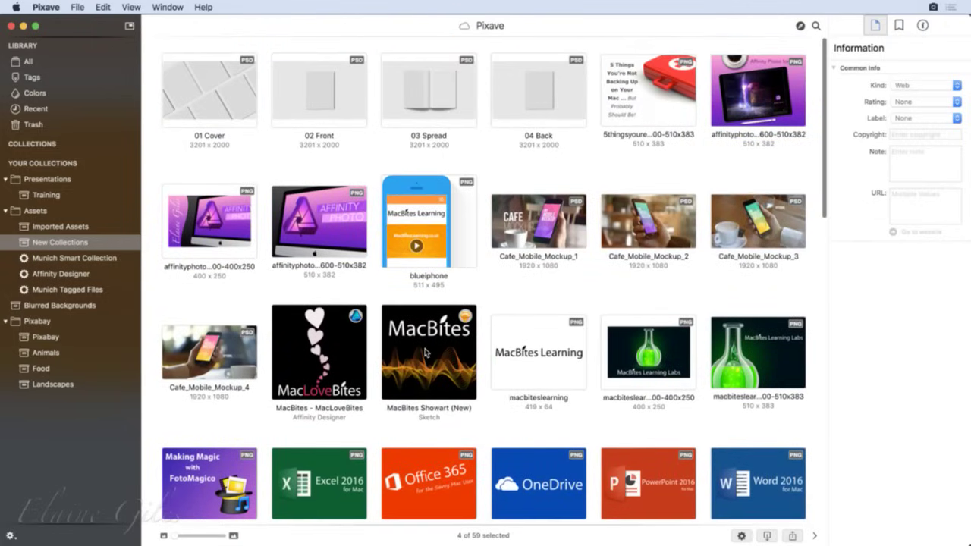
pyautogui.keyDown('super'); pyautogui.click(426, 350); pyautogui.keyUp('super')
pyautogui.keyDown('super'); pyautogui.click(333, 356); pyautogui.keyUp('super')
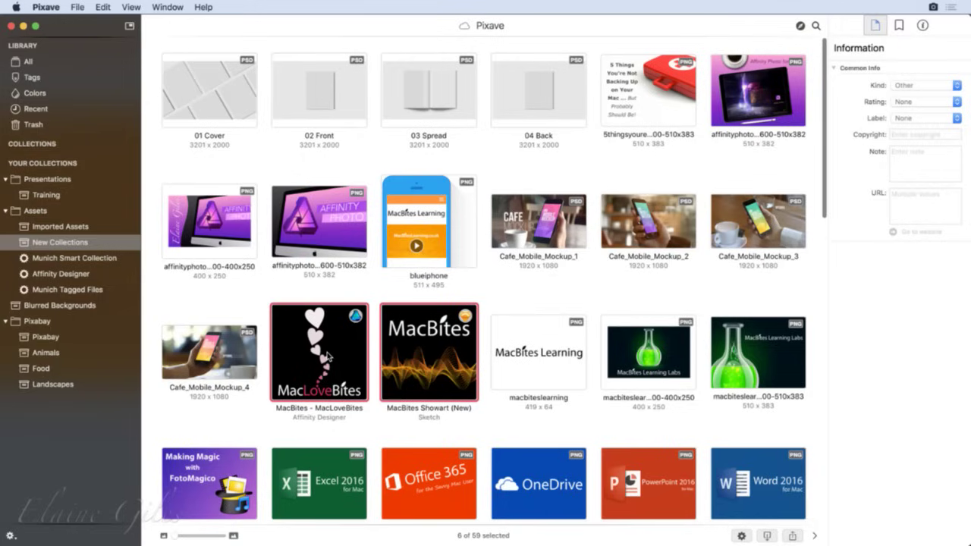
pyautogui.keyDown('super'); pyautogui.click(430, 220); pyautogui.keyUp('super')
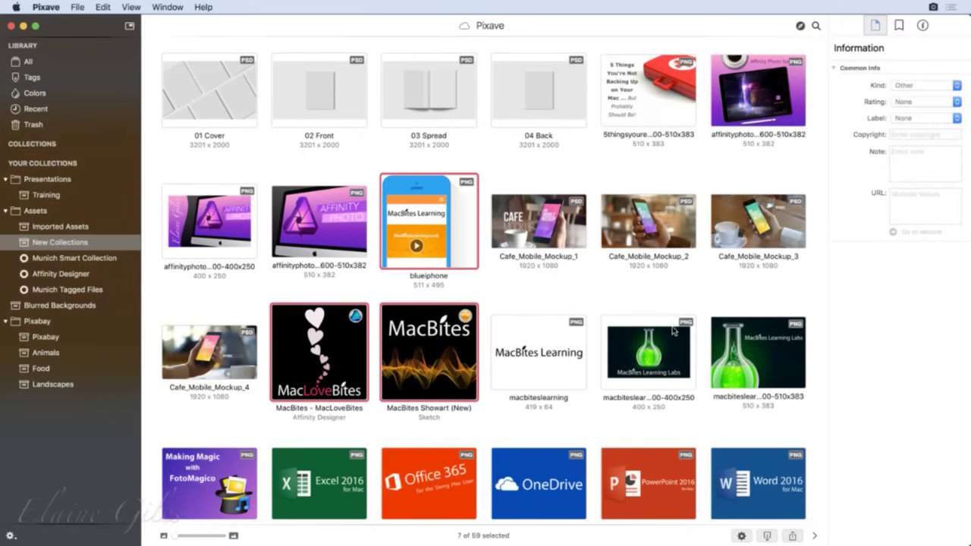
pyautogui.keyDown('super'); pyautogui.click(726, 356); pyautogui.keyUp('super')
pyautogui.keyDown('super'); pyautogui.click(637, 361); pyautogui.keyUp('super')
pyautogui.keyDown('super'); pyautogui.click(540, 367); pyautogui.keyUp('super')
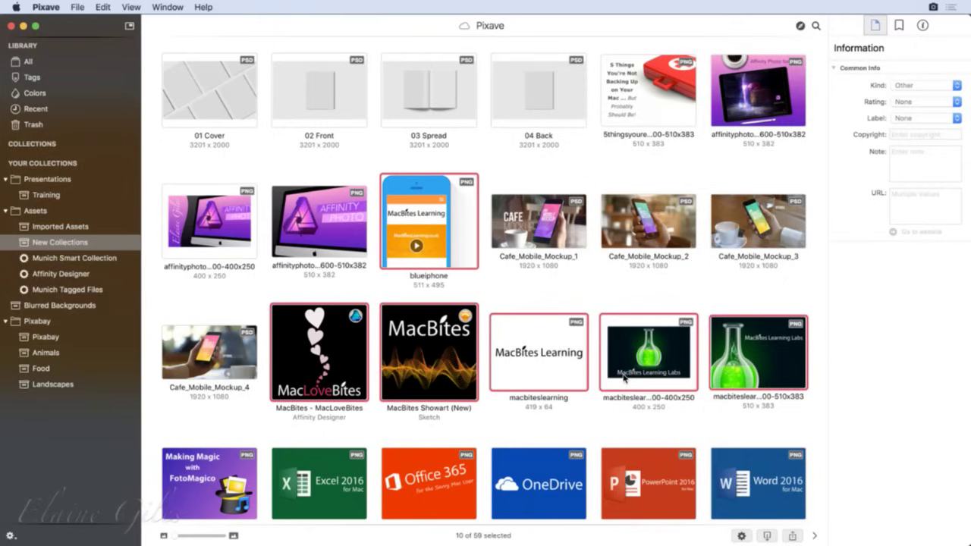
pyautogui.click(899, 25)
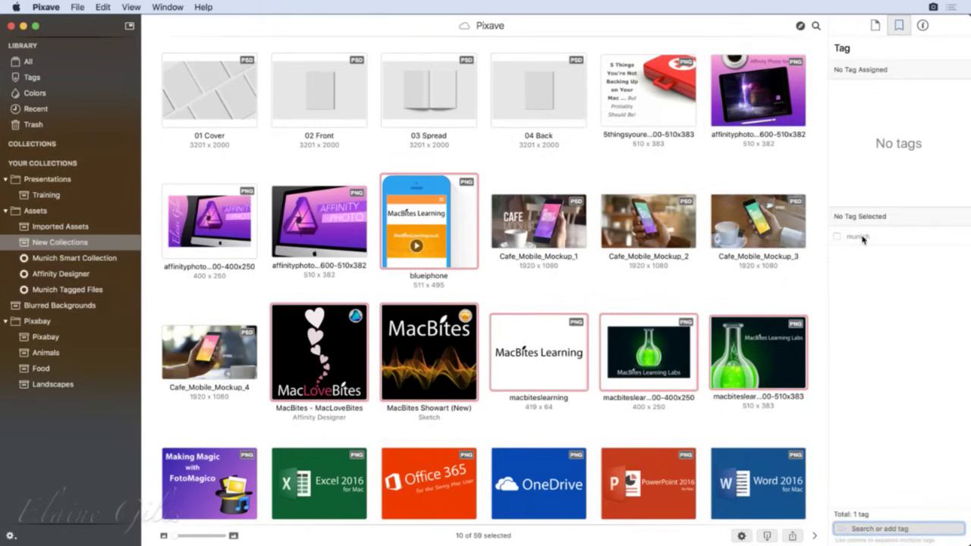
pyautogui.write('MacBites')
pyautogui.press('Return')
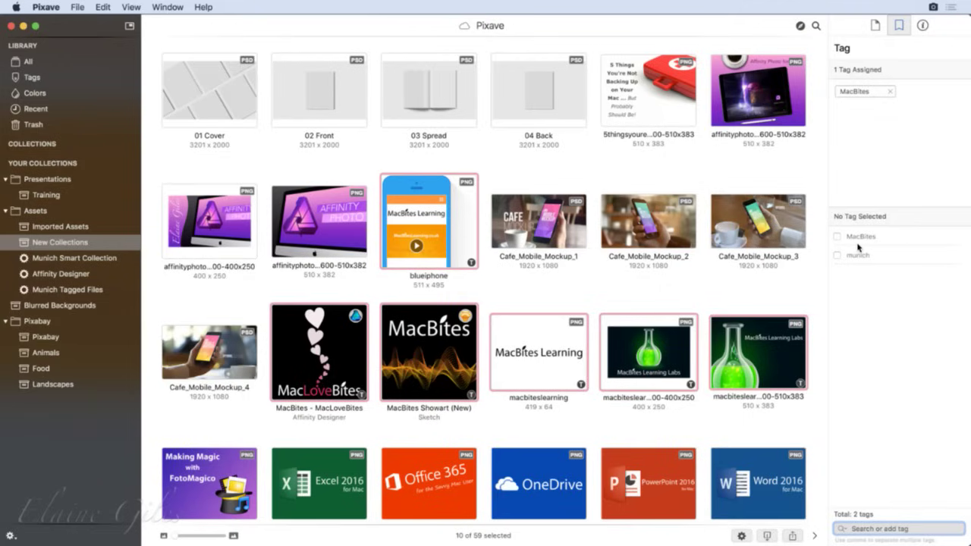
pyautogui.click(837, 236)
pyautogui.click(955, 218)
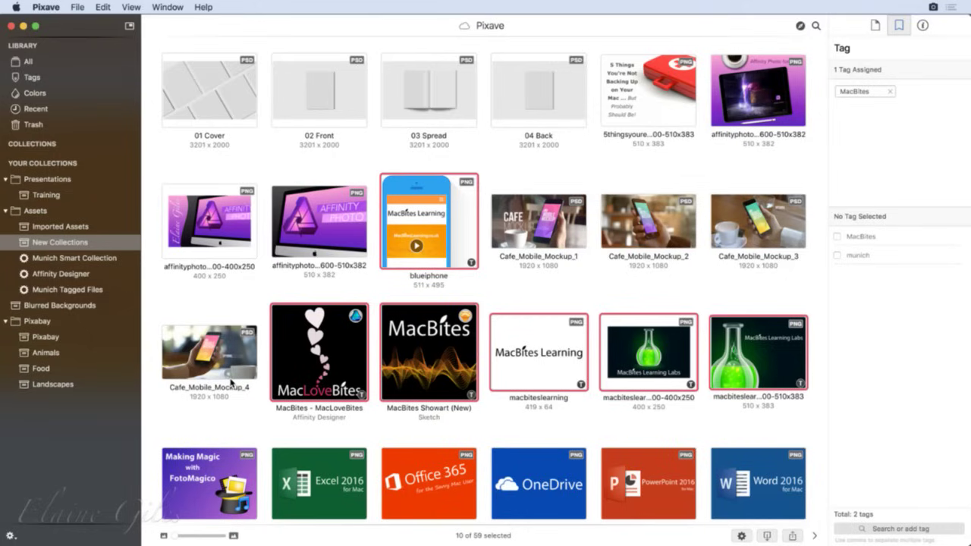
# Step: Examine the metadata and information of macbiteslearning, and the information of MacBites - MacLoveBites and MacBites Showart (New)
pyautogui.click(924, 25)
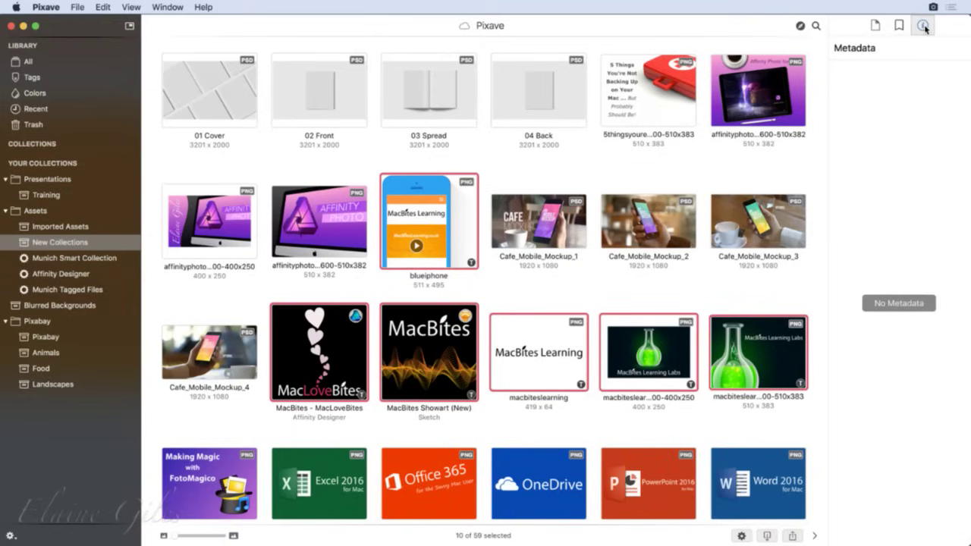
pyautogui.click(566, 299)
pyautogui.click(542, 339)
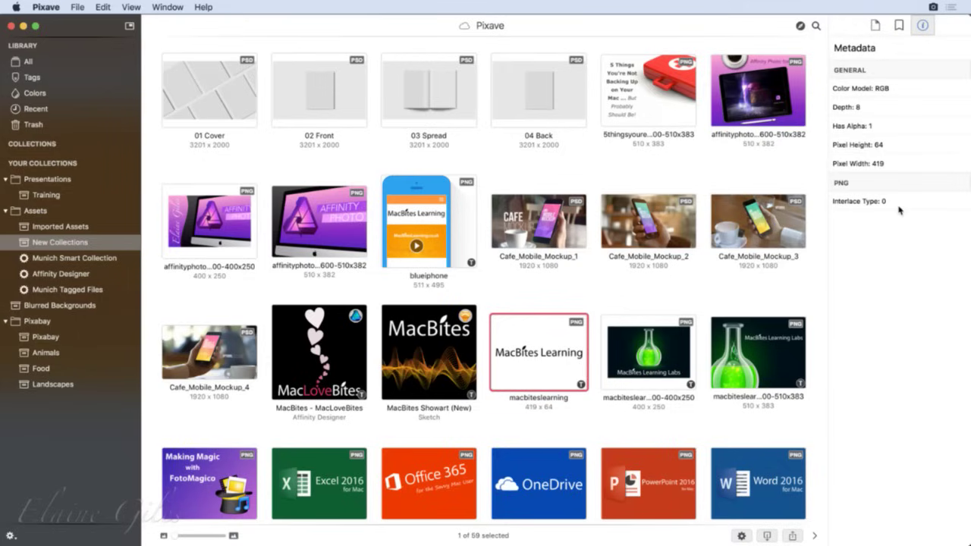
pyautogui.click(877, 26)
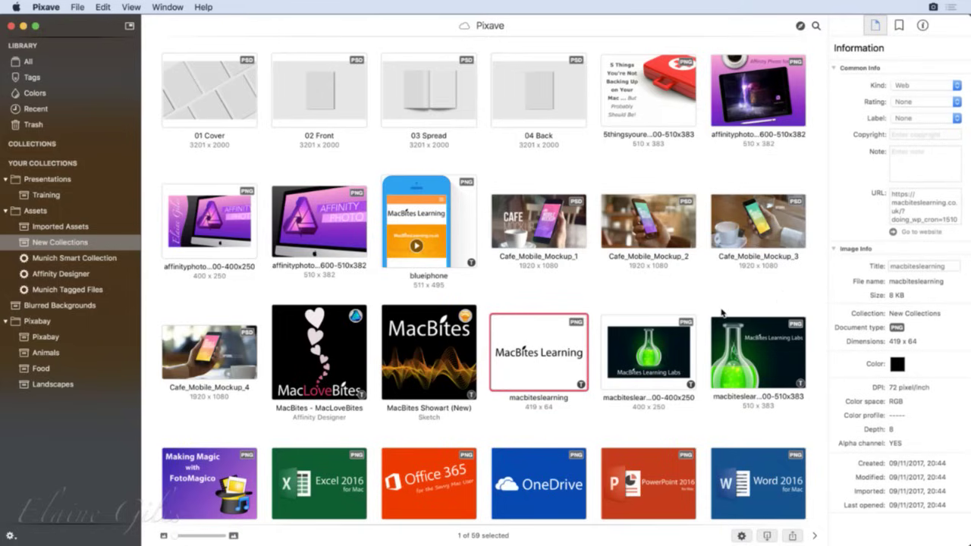
pyautogui.click(341, 361)
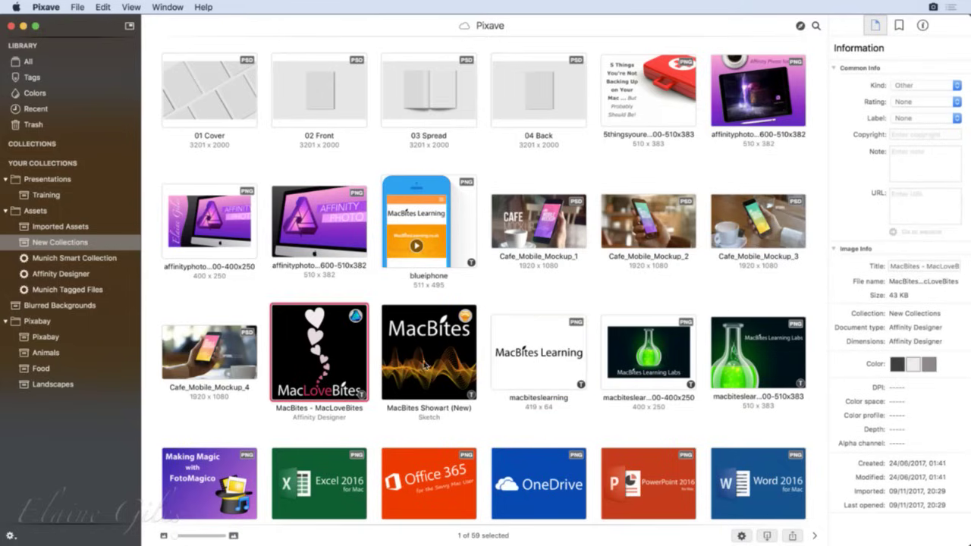
pyautogui.click(424, 365)
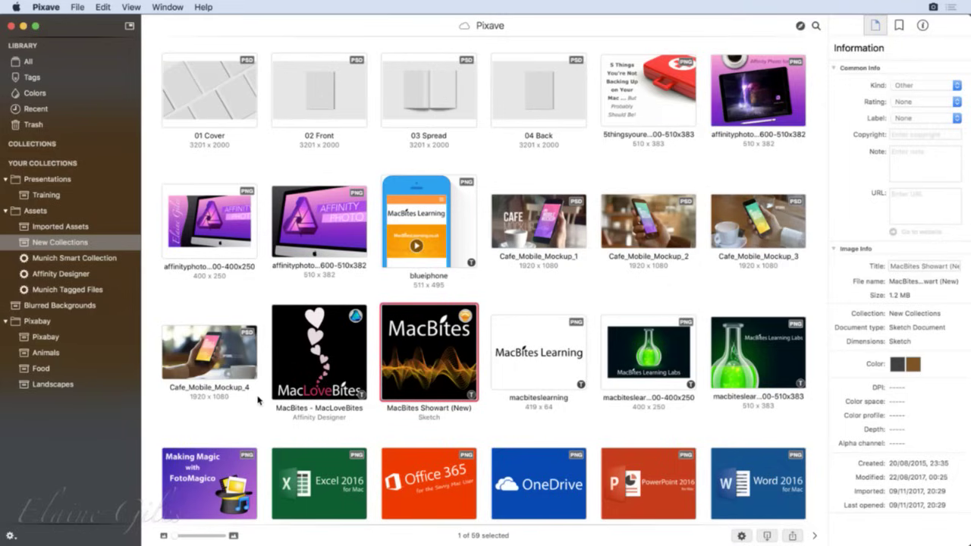
# Step: In the Animals collection, give puppy-1903313 a four-star rating
pyautogui.click(45, 354)
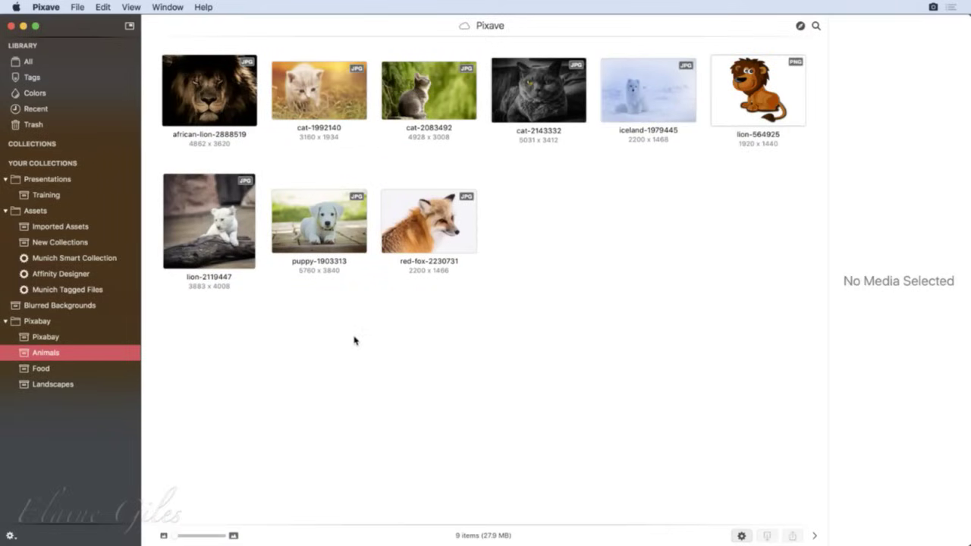
pyautogui.click(314, 102)
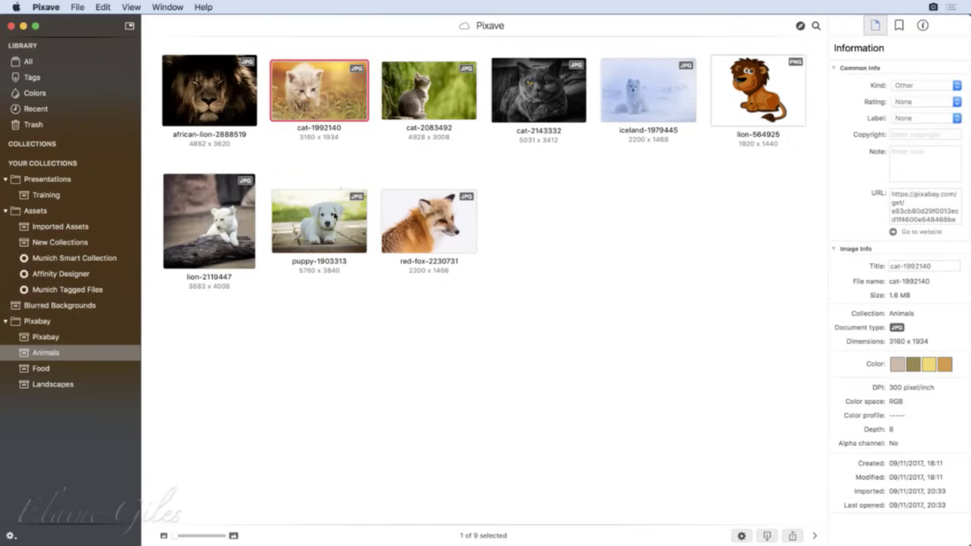
pyautogui.click(334, 222)
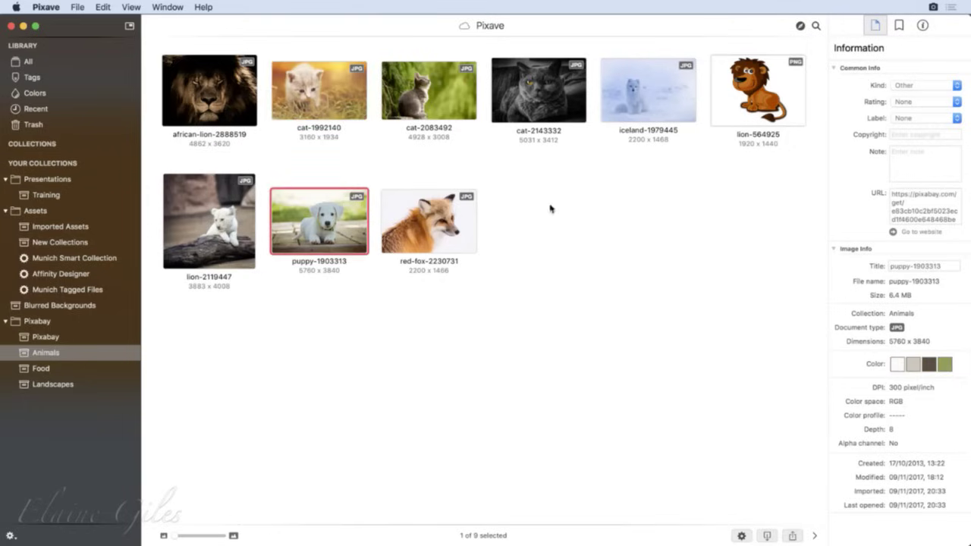
pyautogui.click(920, 101)
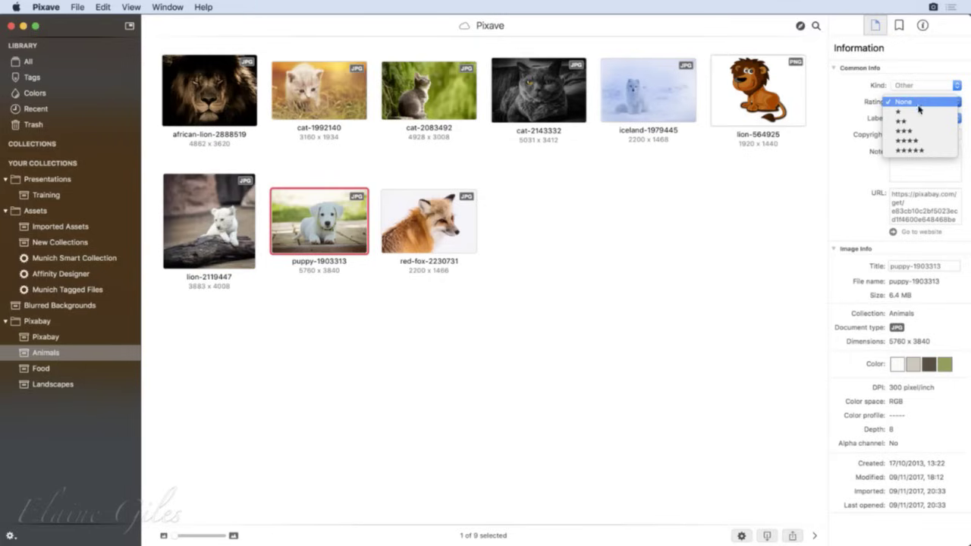
pyautogui.click(926, 141)
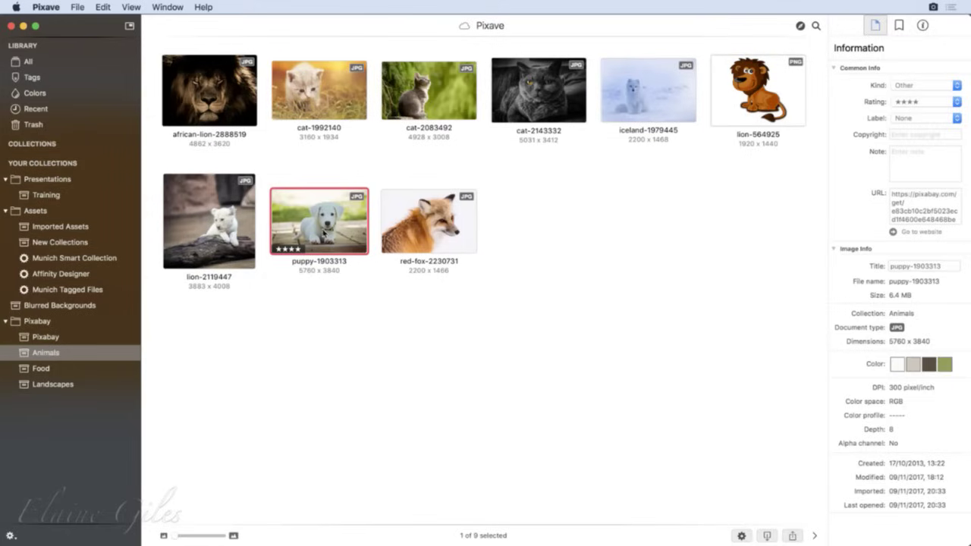
# Step: Give african-lion-2888519 and cat-2143332 a five-star rating each
pyautogui.click(201, 104)
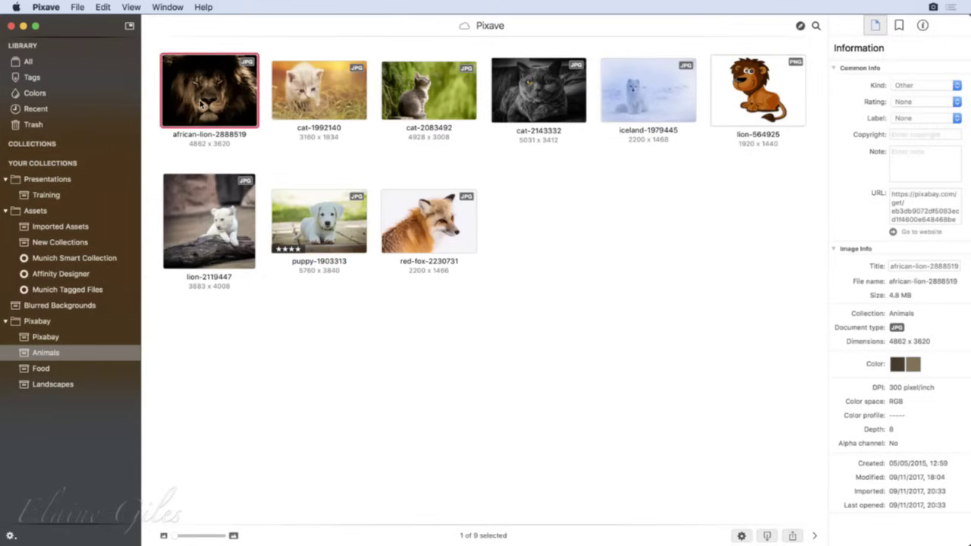
pyautogui.click(926, 103)
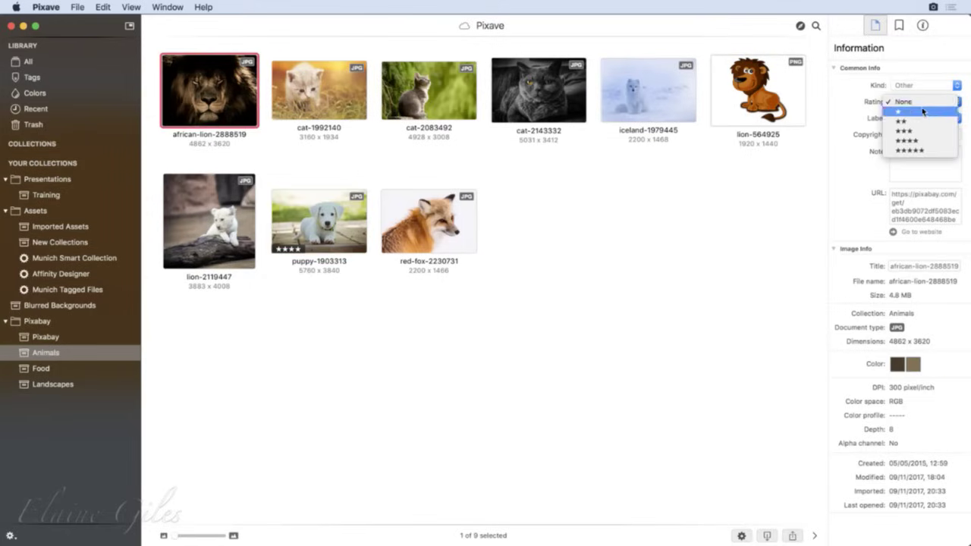
pyautogui.click(925, 152)
pyautogui.click(546, 86)
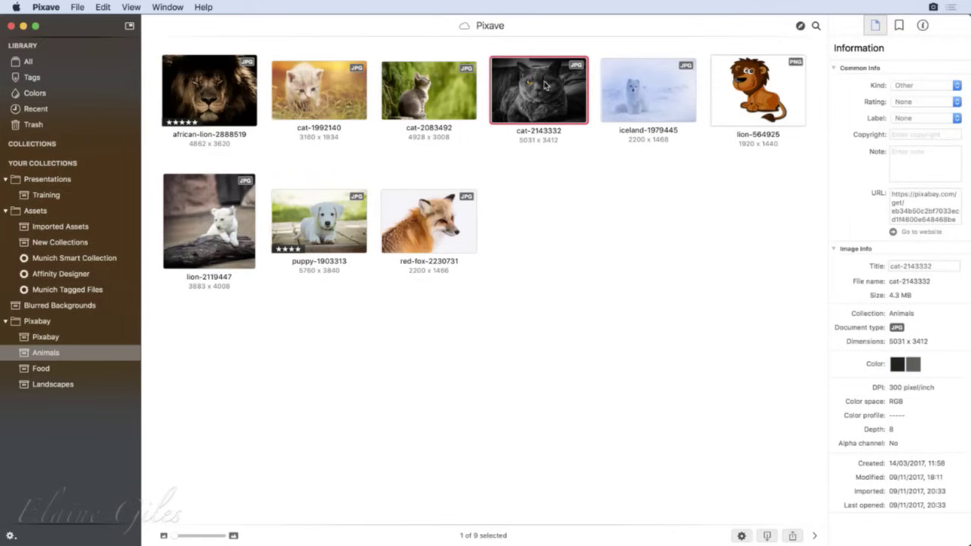
pyautogui.click(927, 102)
pyautogui.click(909, 151)
# Step: View iceland-1979445 at full size, return to the Animals collection and give the image a five-star rating
pyautogui.click(634, 100)
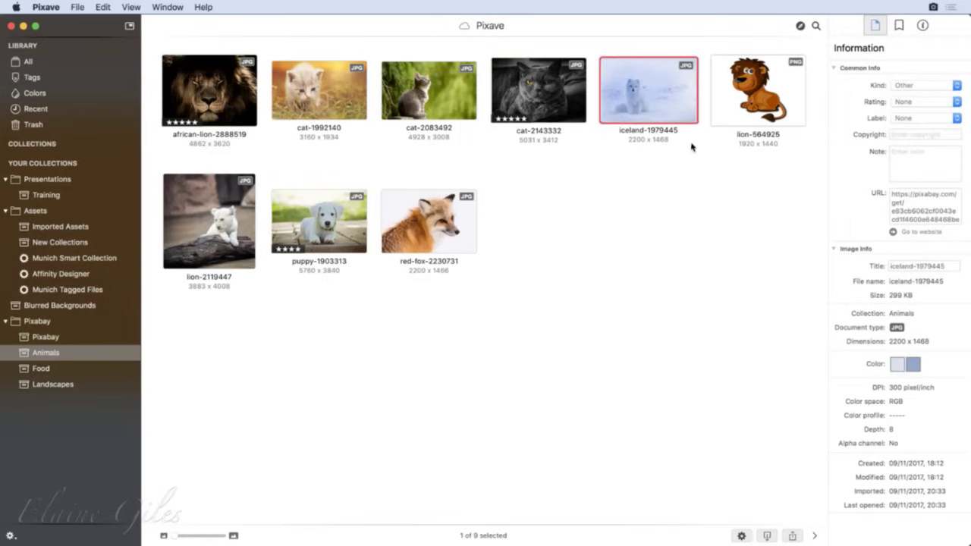
pyautogui.doubleClick(633, 97)
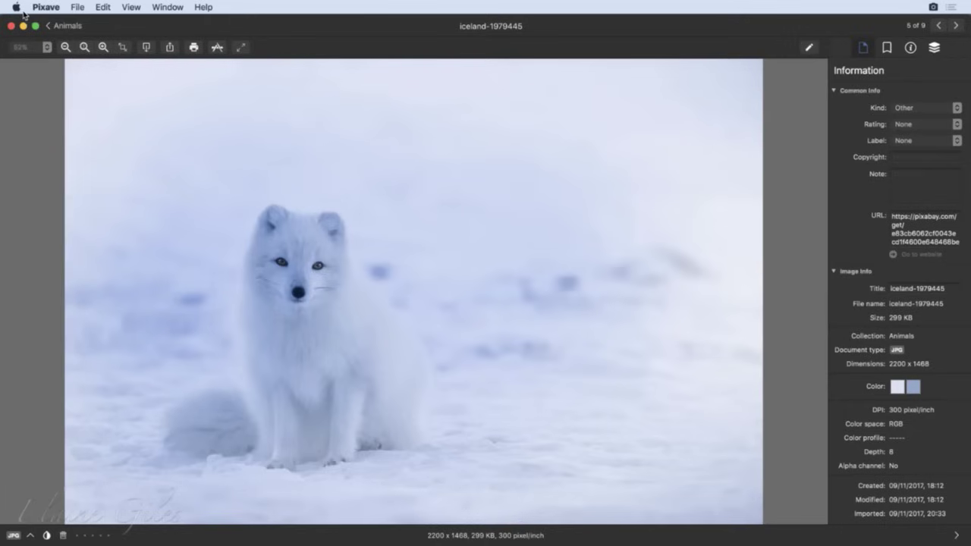
pyautogui.click(56, 28)
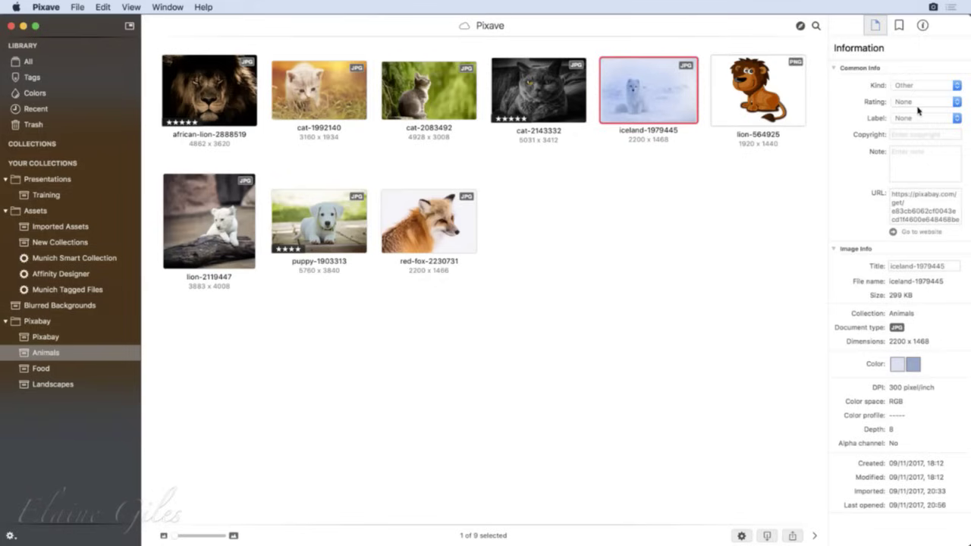
pyautogui.click(925, 103)
pyautogui.click(921, 152)
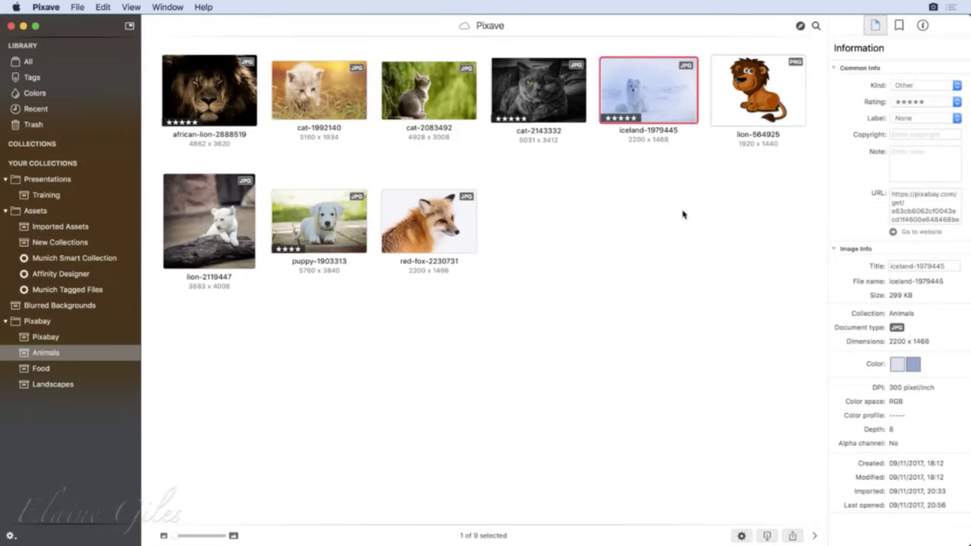
# Step: Assign the Red label to african-lion-2888519, iceland-1979445 and lion-2119447 together
pyautogui.click(938, 120)
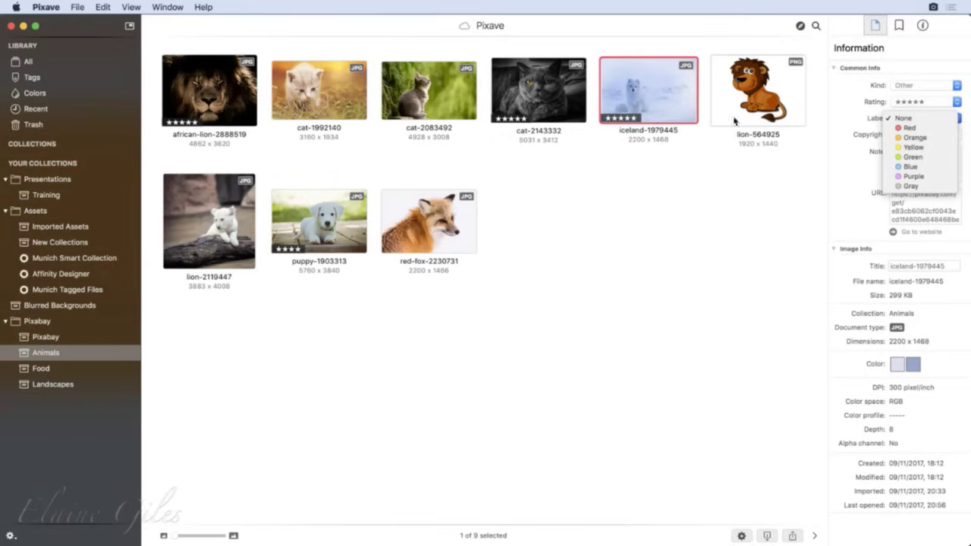
pyautogui.click(747, 92)
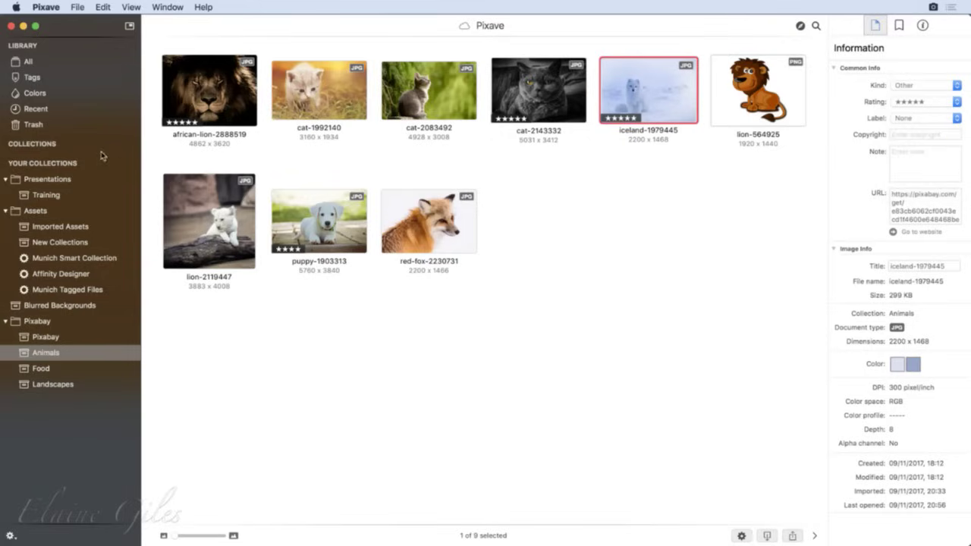
pyautogui.keyDown('super'); pyautogui.click(227, 107); pyautogui.keyUp('super')
pyautogui.keyDown('super'); pyautogui.click(203, 241); pyautogui.keyUp('super')
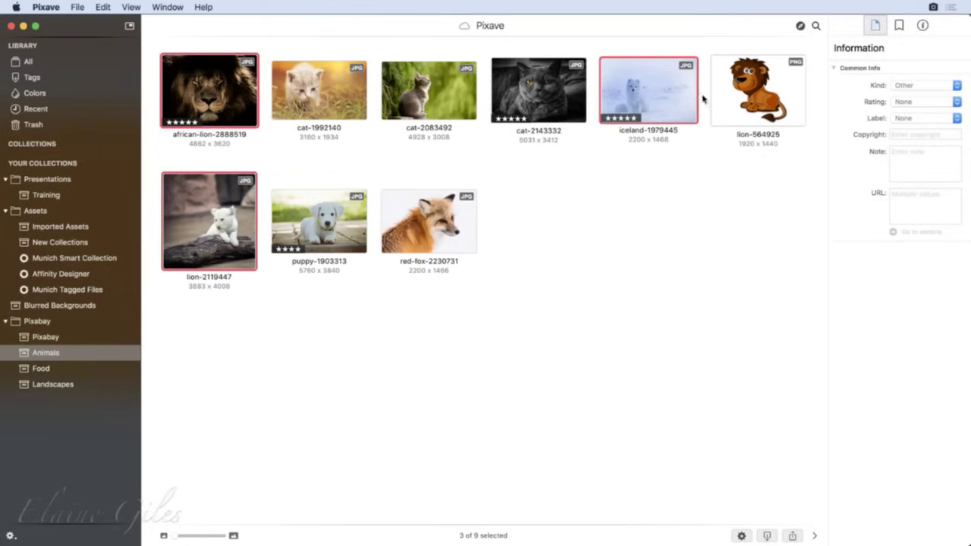
pyautogui.click(907, 118)
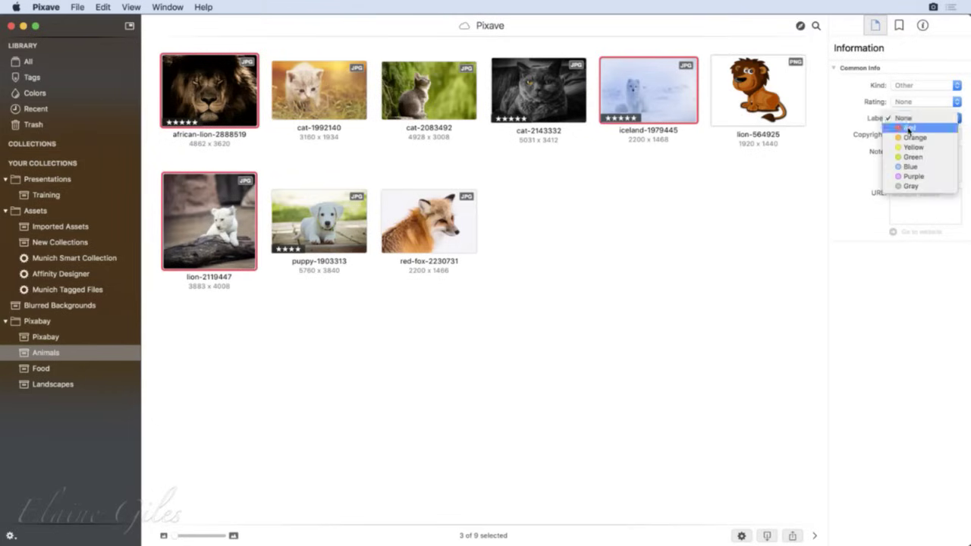
pyautogui.click(909, 127)
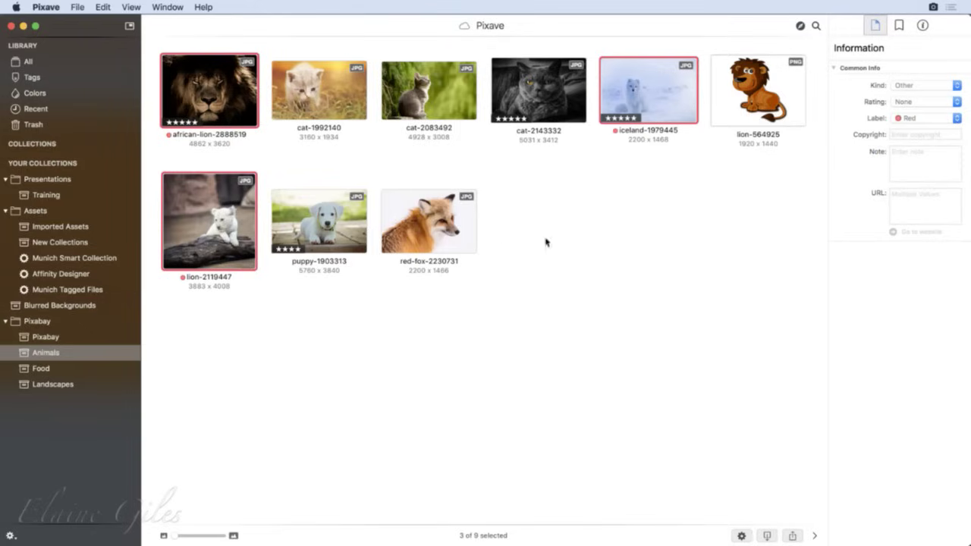
# Step: Add lion-564925 to the selected images and assign the Red label to all four
pyautogui.keyDown('super'); pyautogui.click(753, 106); pyautogui.keyUp('super')
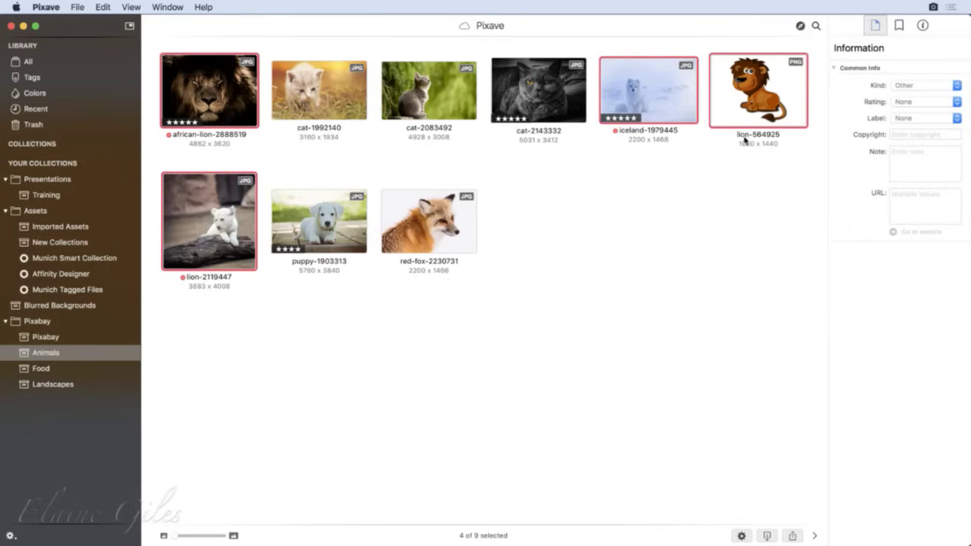
pyautogui.click(909, 119)
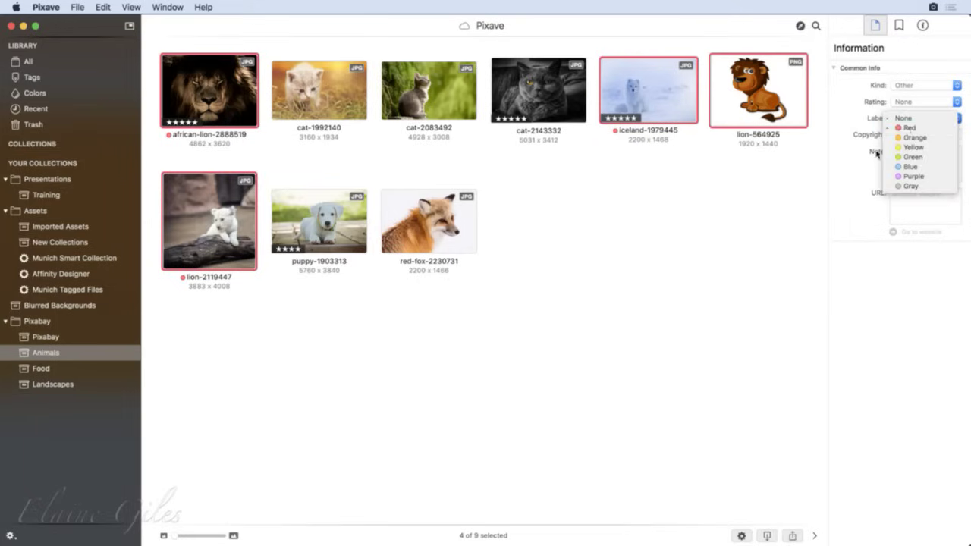
pyautogui.click(909, 128)
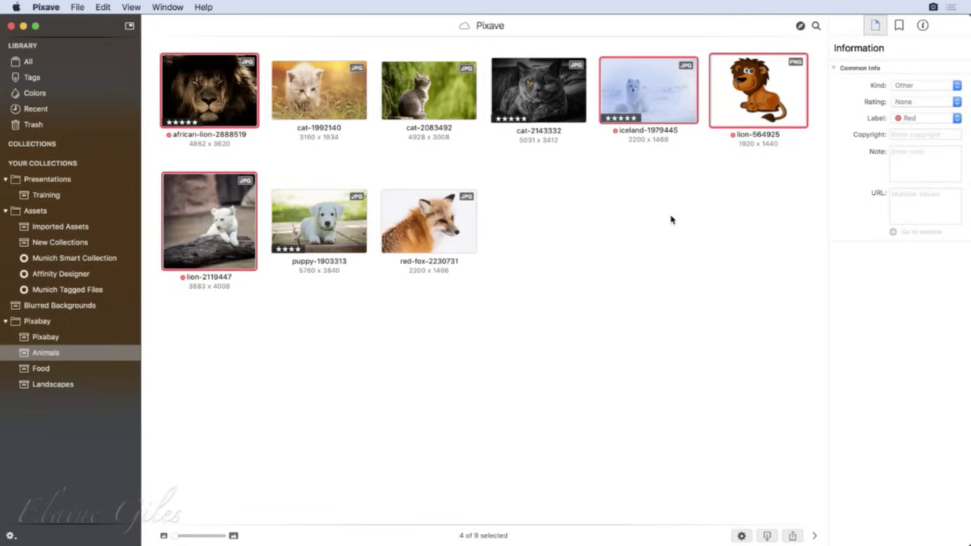
# Step: Set the label of the four selected images to None and clear the selection
pyautogui.click(905, 119)
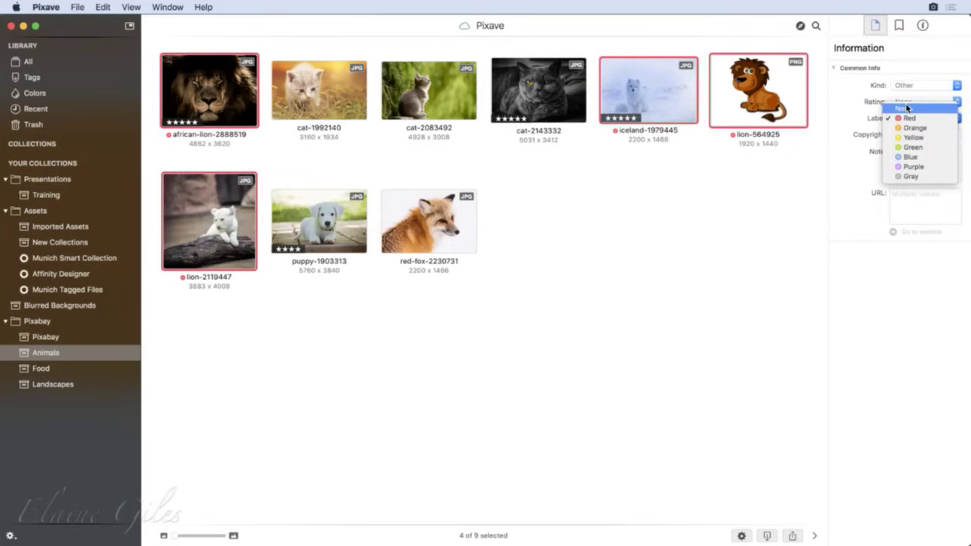
pyautogui.click(907, 109)
pyautogui.click(667, 248)
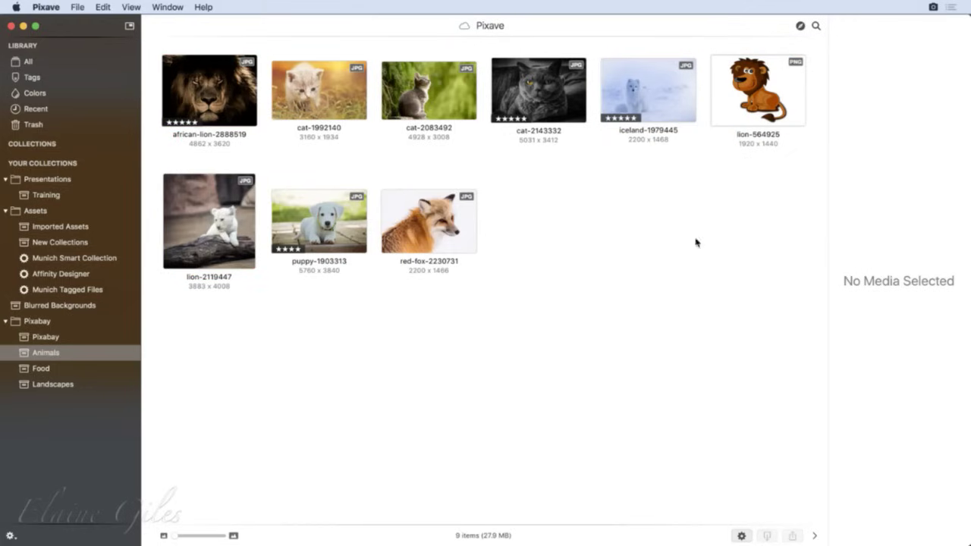
# Step: Examine the information and source URL of lion-564925
pyautogui.click(733, 114)
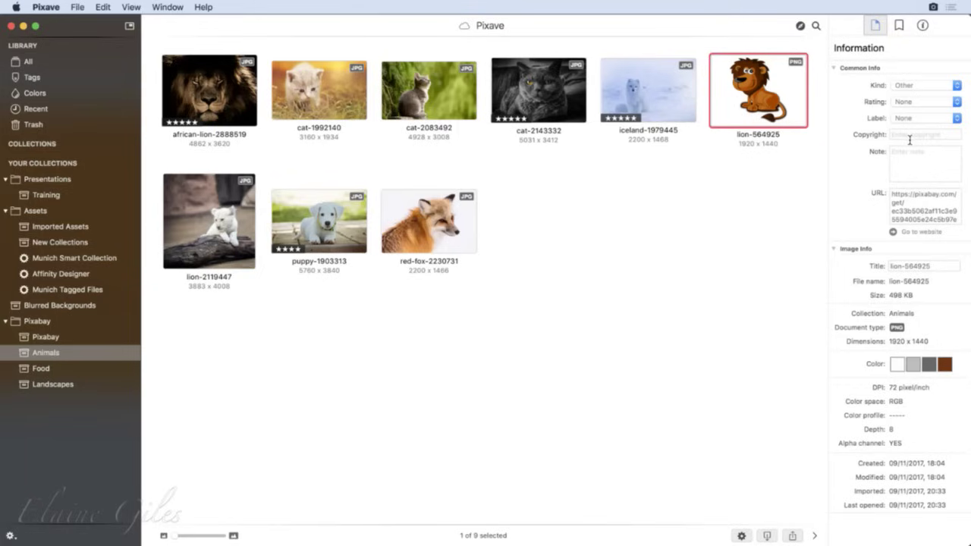
pyautogui.click(914, 219)
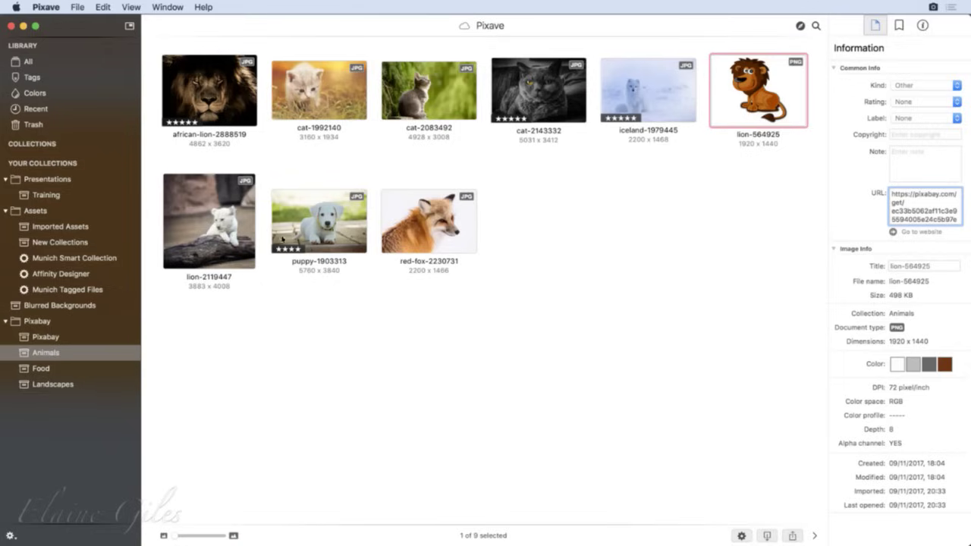
# Step: Open Song Sheet from the Munich Tagged Files collection and view it at actual size from the start of the page
pyautogui.click(58, 197)
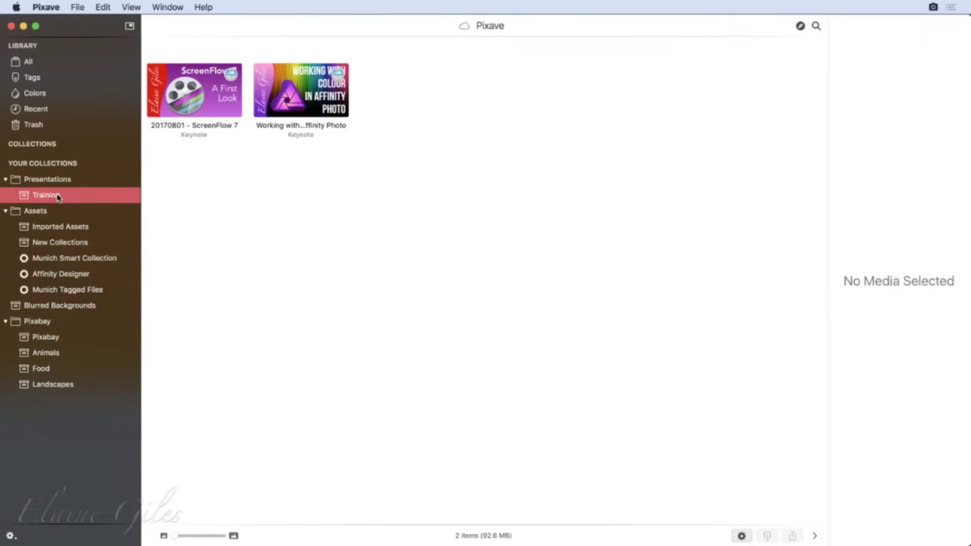
pyautogui.click(58, 243)
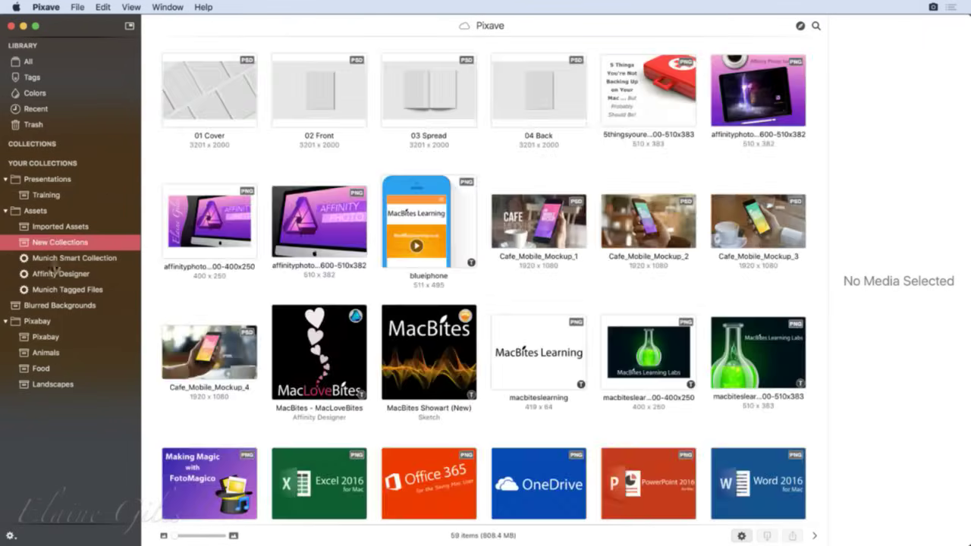
pyautogui.click(61, 290)
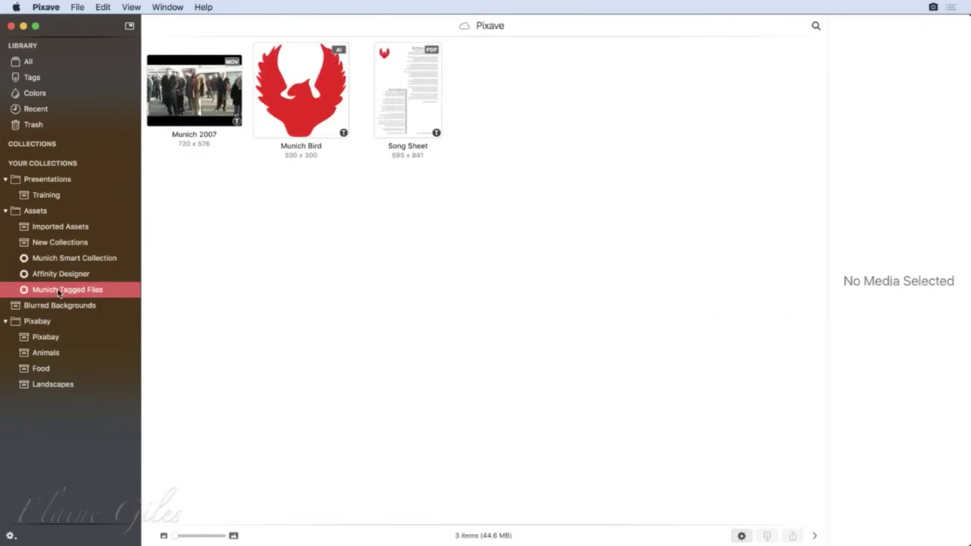
pyautogui.doubleClick(406, 83)
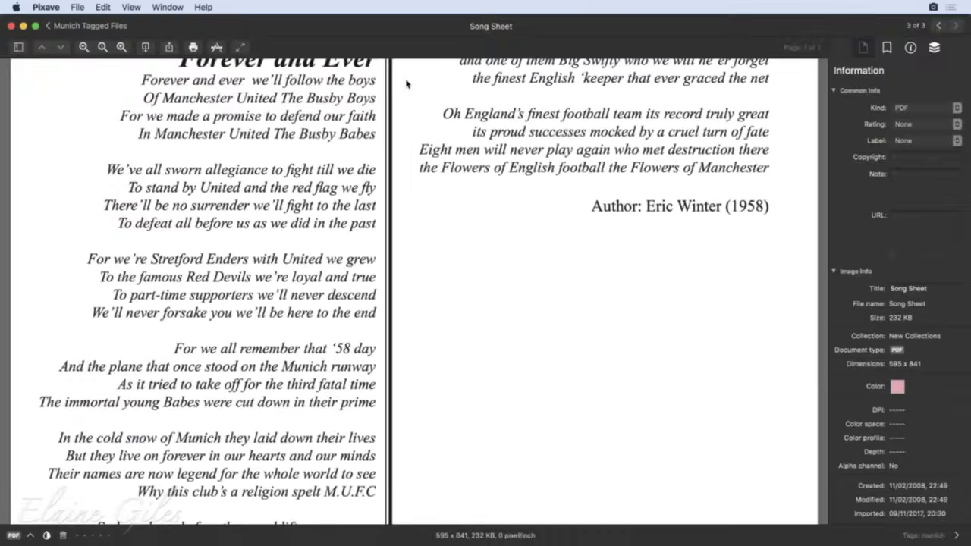
pyautogui.click(103, 47)
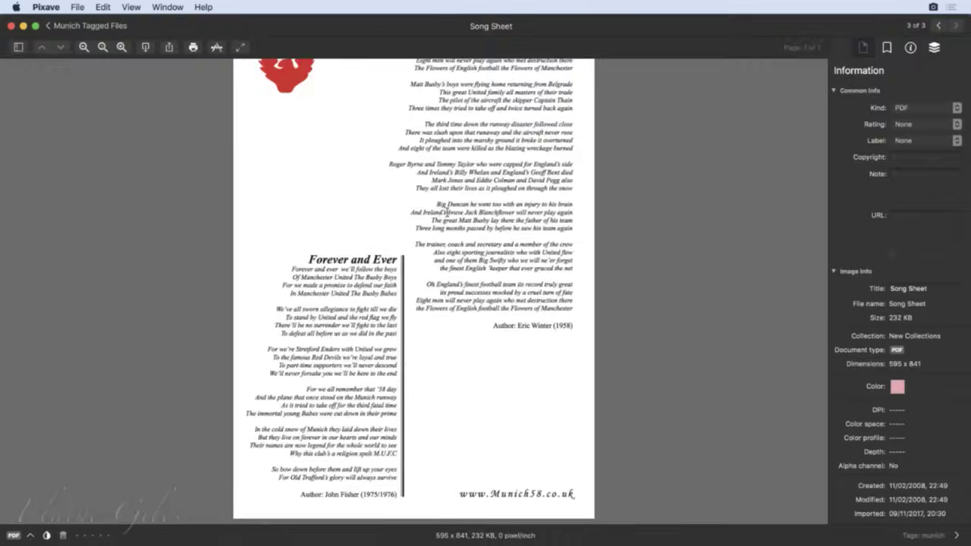
pyautogui.scroll(3, 446, 210)
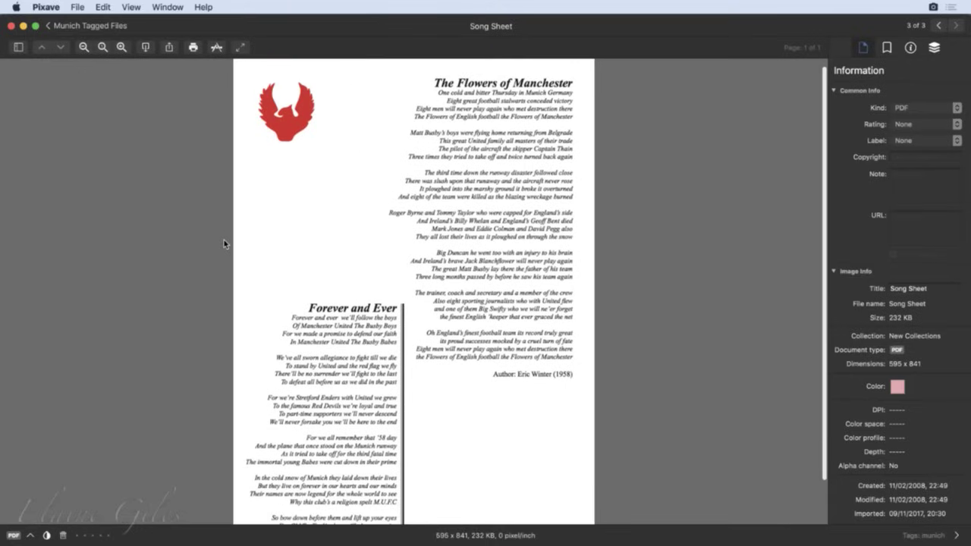
# Step: Show the page thumbnails of Song Sheet and the filmstrip of the collection, and switch to Munich Bird
pyautogui.click(18, 47)
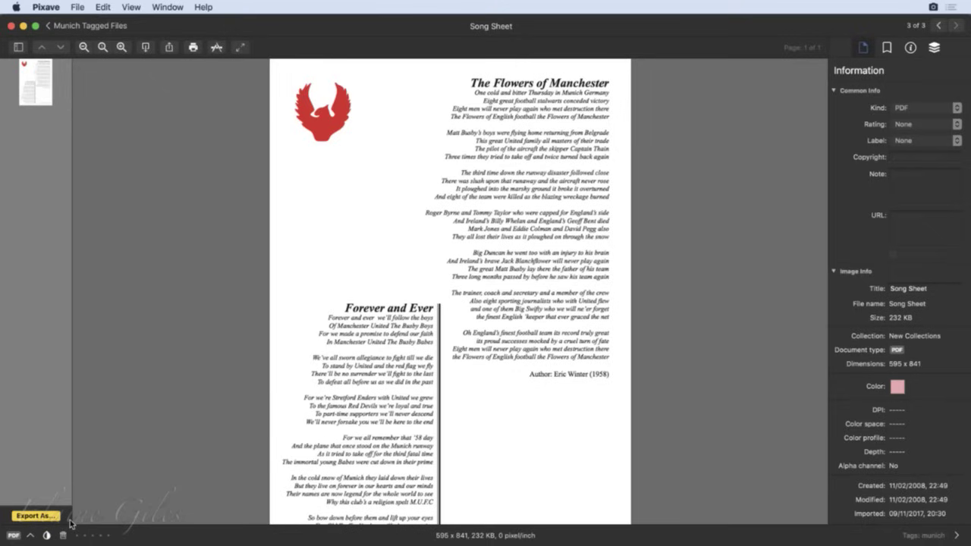
pyautogui.click(30, 536)
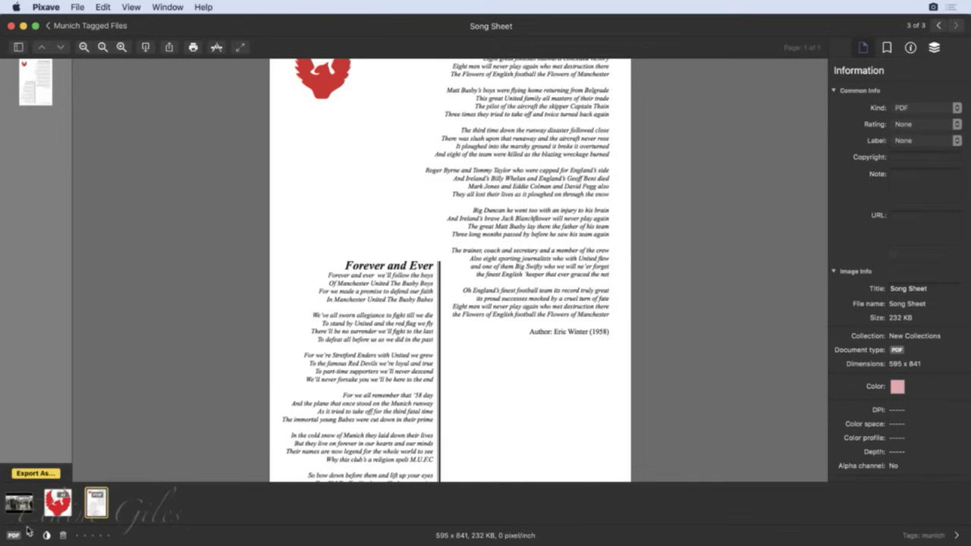
pyautogui.click(31, 536)
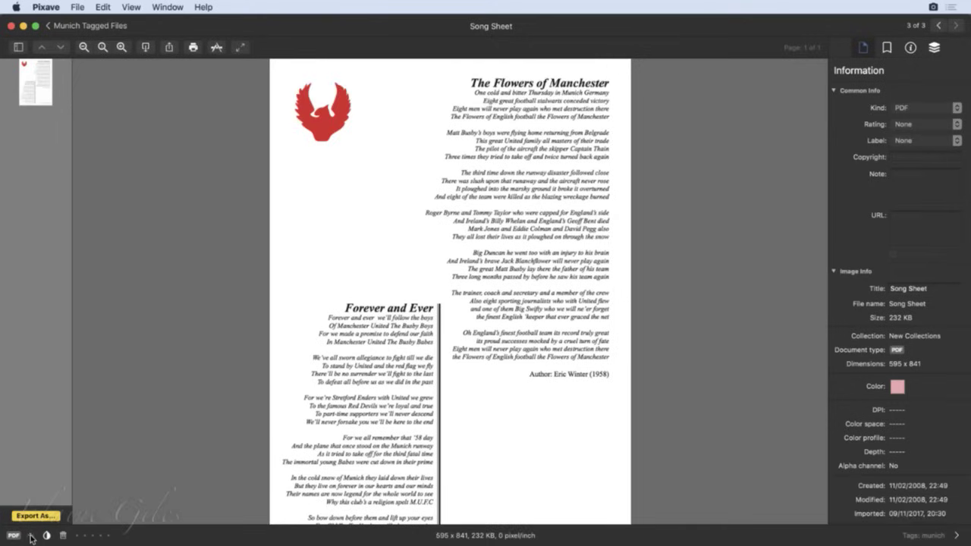
pyautogui.click(31, 536)
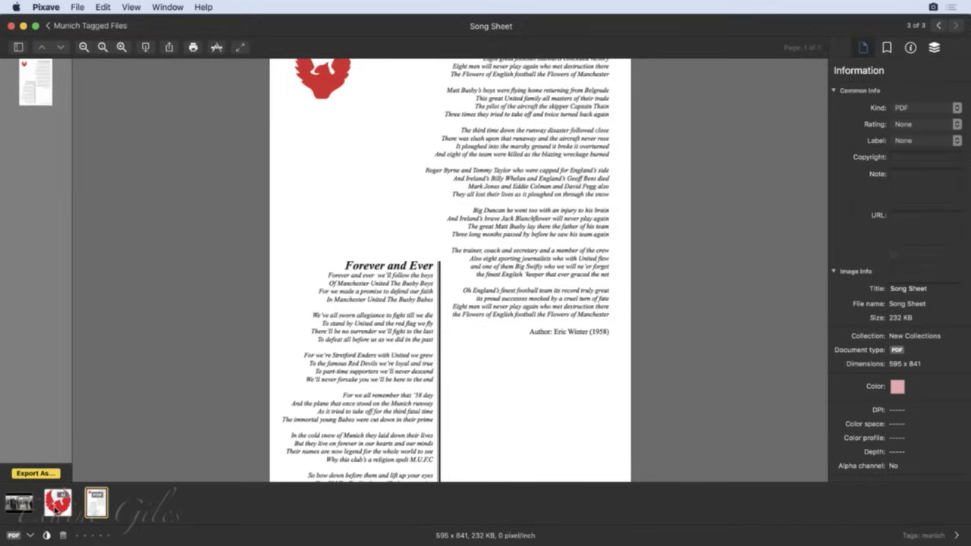
pyautogui.click(54, 509)
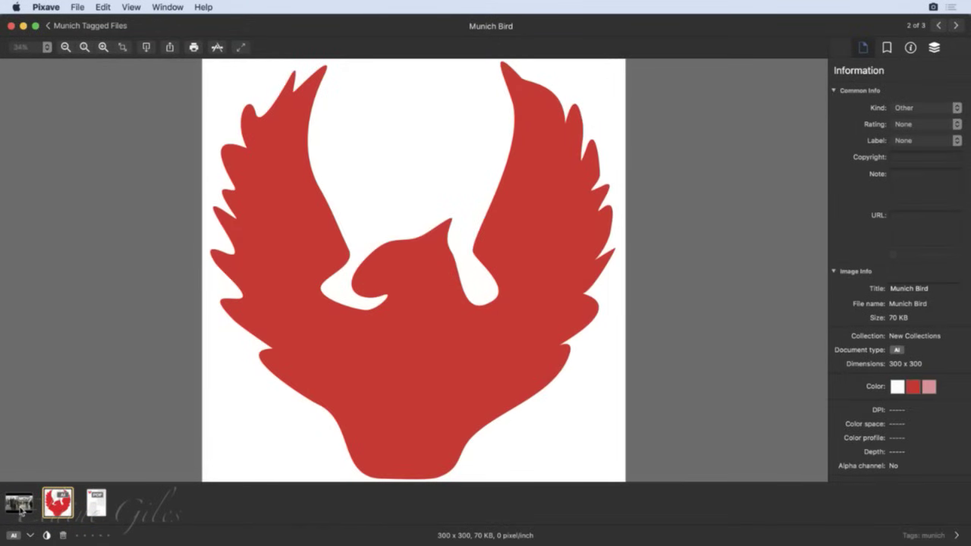
# Step: View Munich 2007 and Munich Bird in the detail view and check the sharing services offered for Munich Bird
pyautogui.click(20, 510)
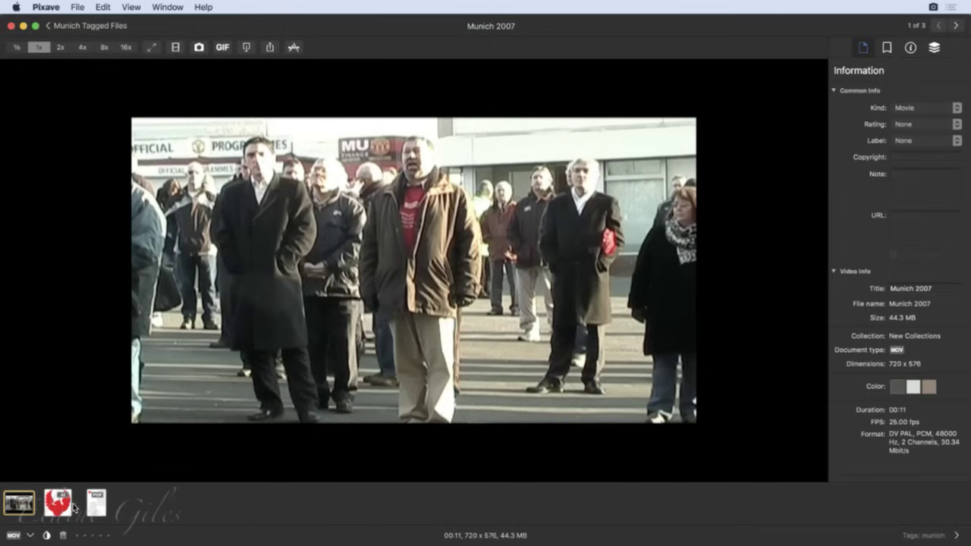
pyautogui.click(63, 508)
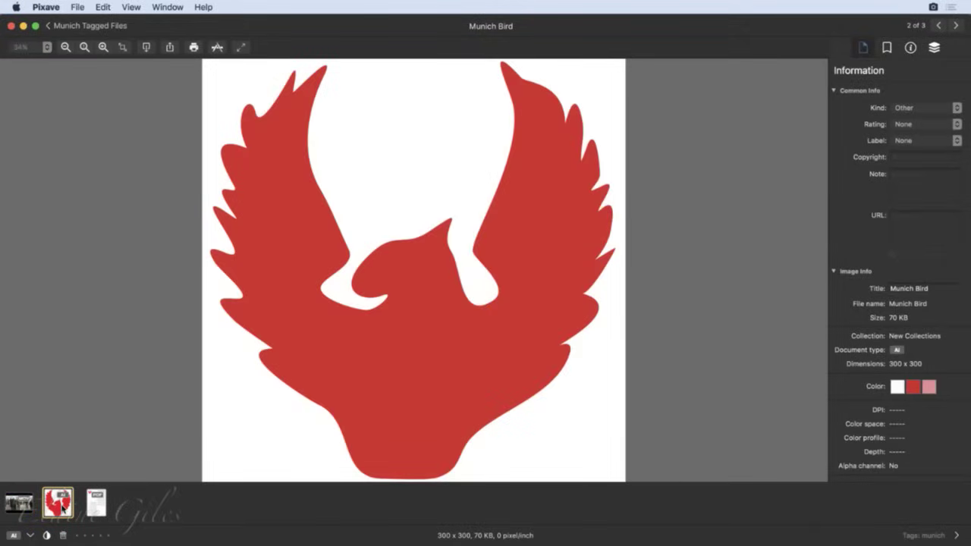
pyautogui.click(171, 48)
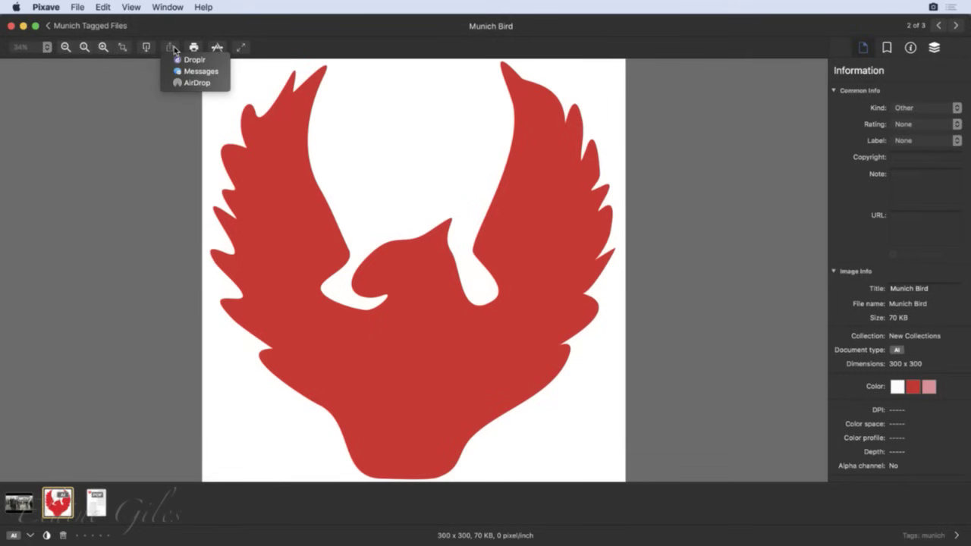
pyautogui.click(111, 378)
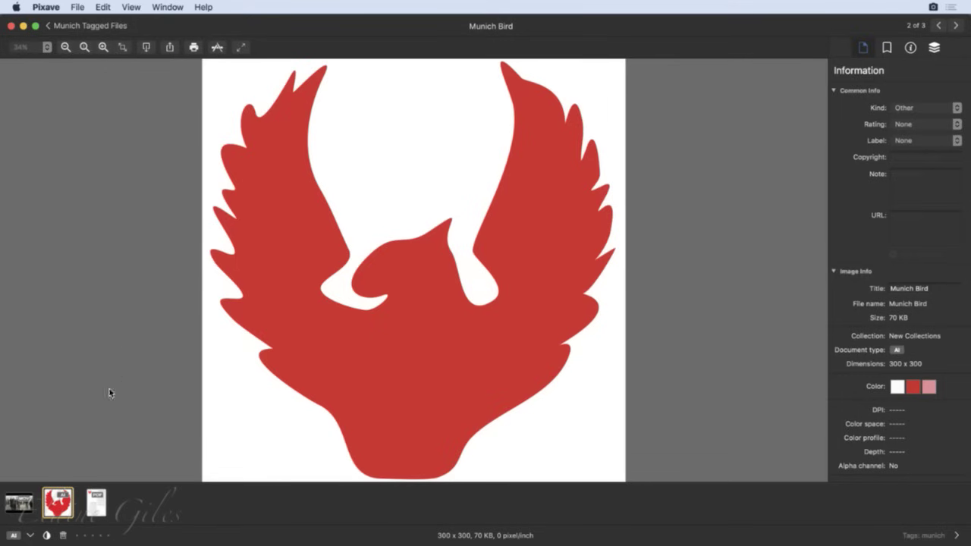
# Step: Share Song Sheet by uploading it to Droplr
pyautogui.click(97, 504)
pyautogui.click(169, 47)
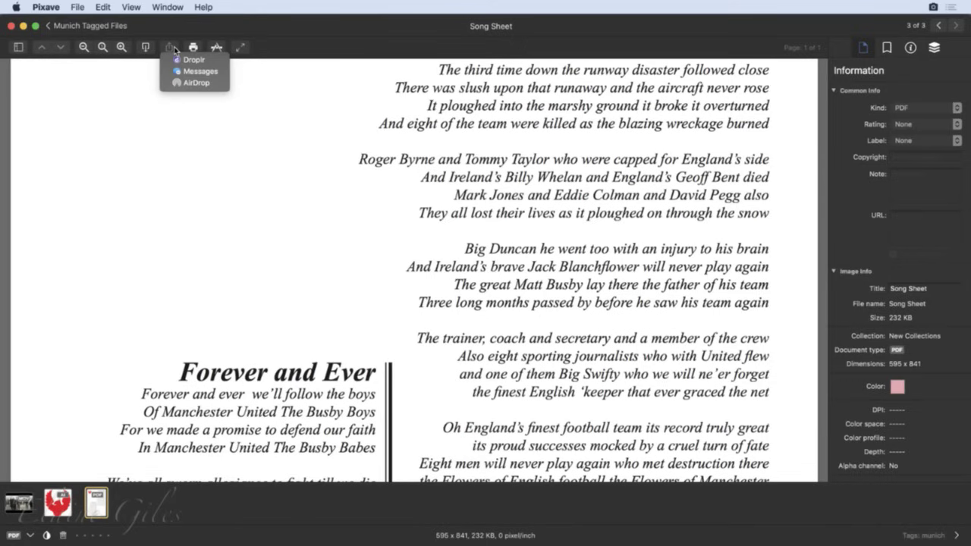
pyautogui.click(186, 62)
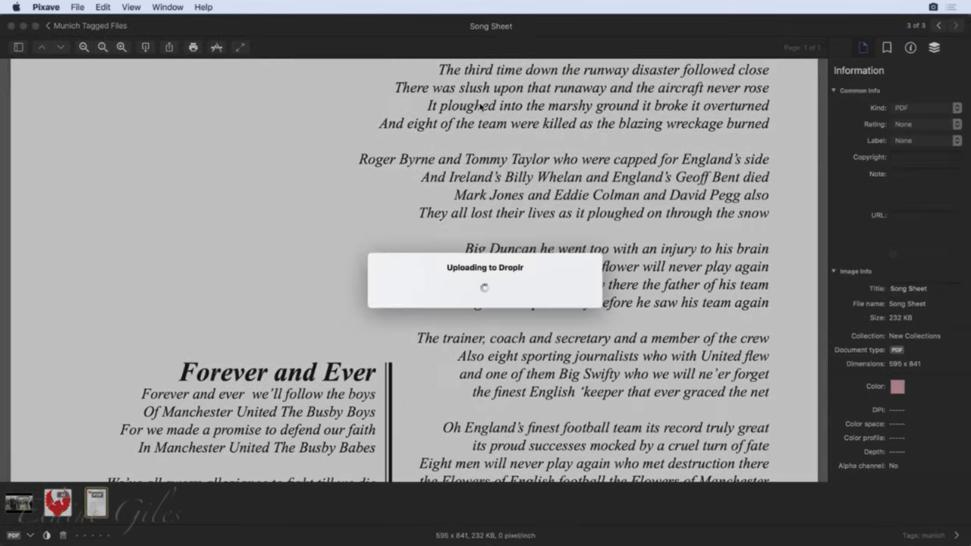
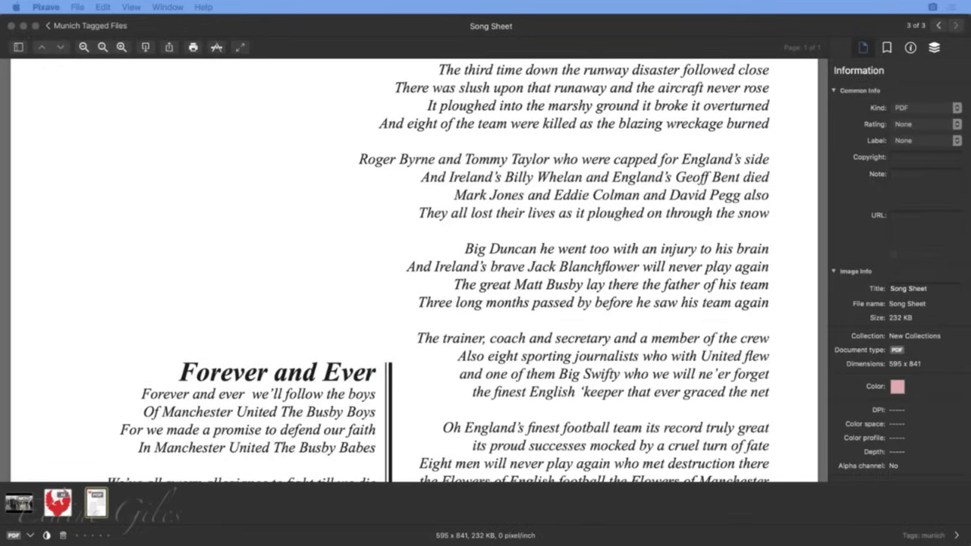
# Step: Play the Munich 2007 movie almost to its end, pause it and return to the start
pyautogui.click(21, 505)
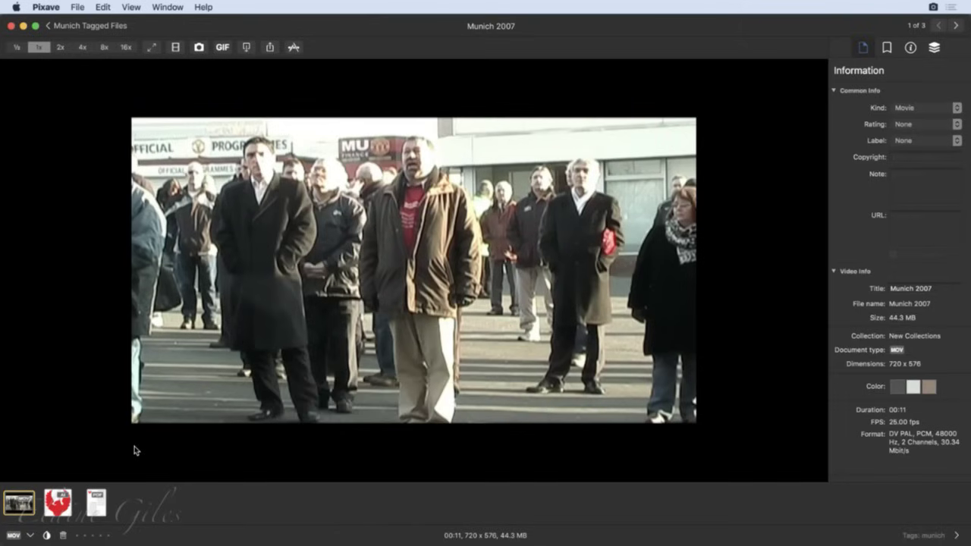
pyautogui.moveTo(158, 441)
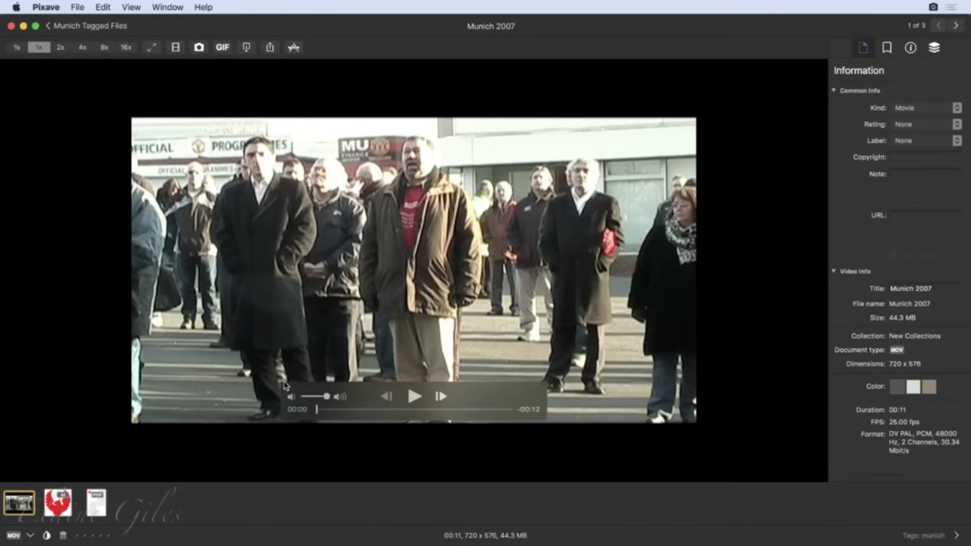
pyautogui.click(415, 396)
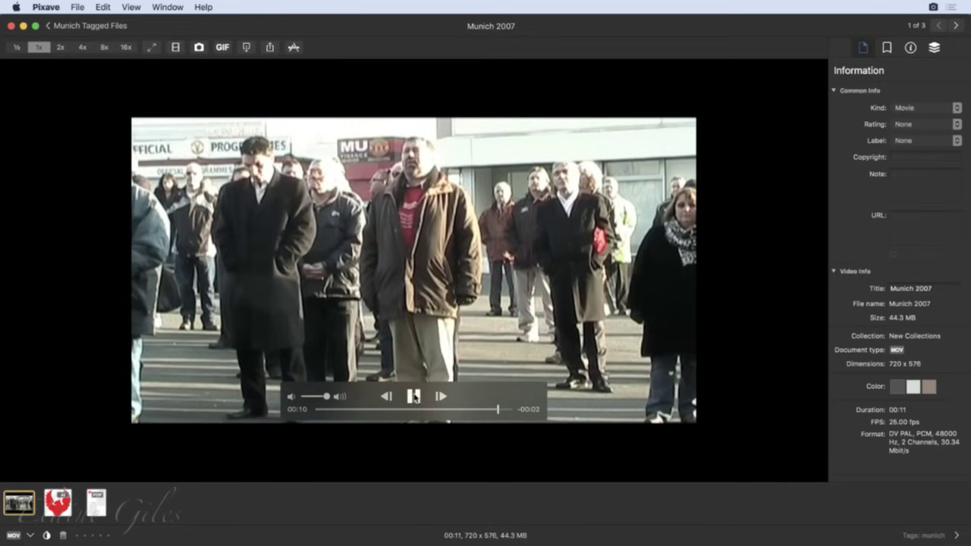
pyautogui.click(414, 396)
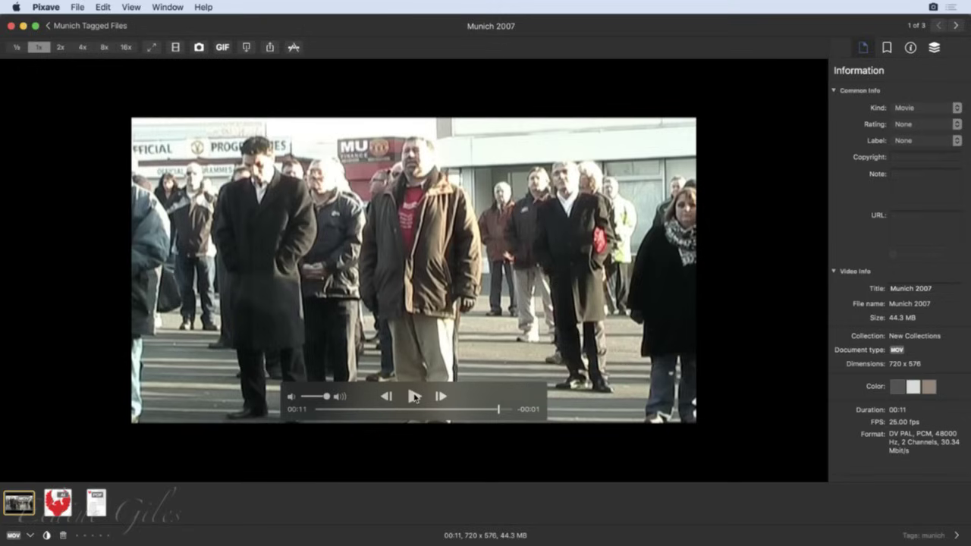
pyautogui.click(316, 409)
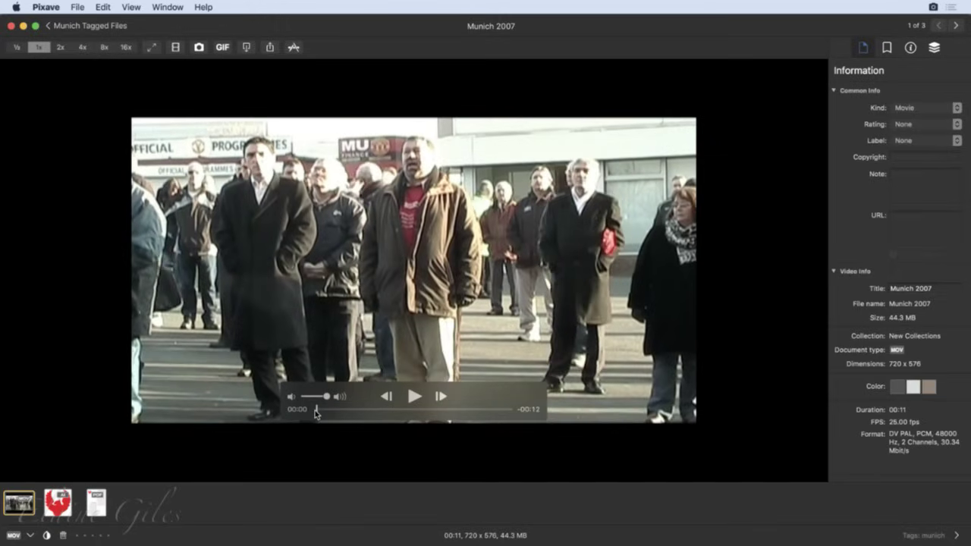
# Step: Set up an animated GIF from the Munich 2007 movie, trimmed to 00:01–00:10, keeping the image size at 100 %
pyautogui.click(223, 48)
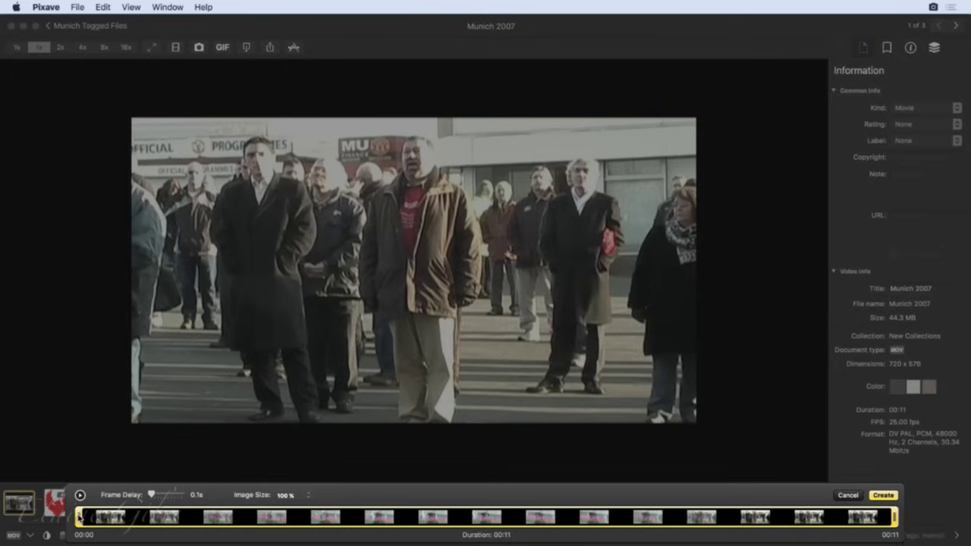
pyautogui.moveTo(79, 517); pyautogui.dragTo(158, 529)
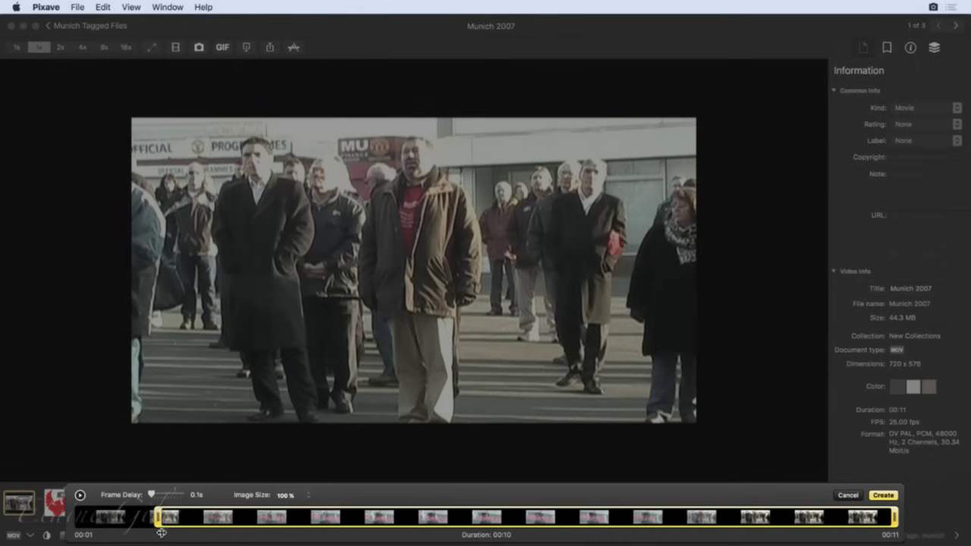
pyautogui.moveTo(896, 519); pyautogui.dragTo(778, 530)
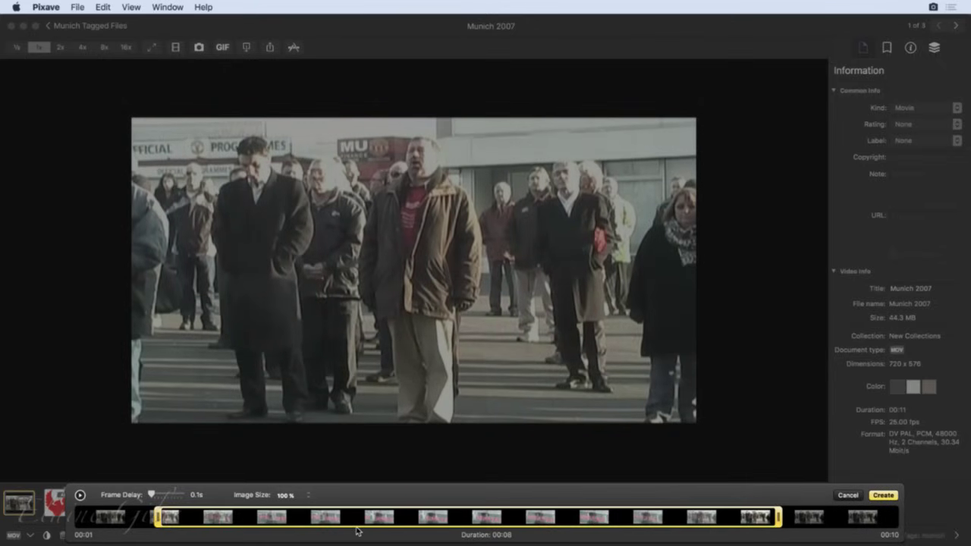
pyautogui.click(308, 495)
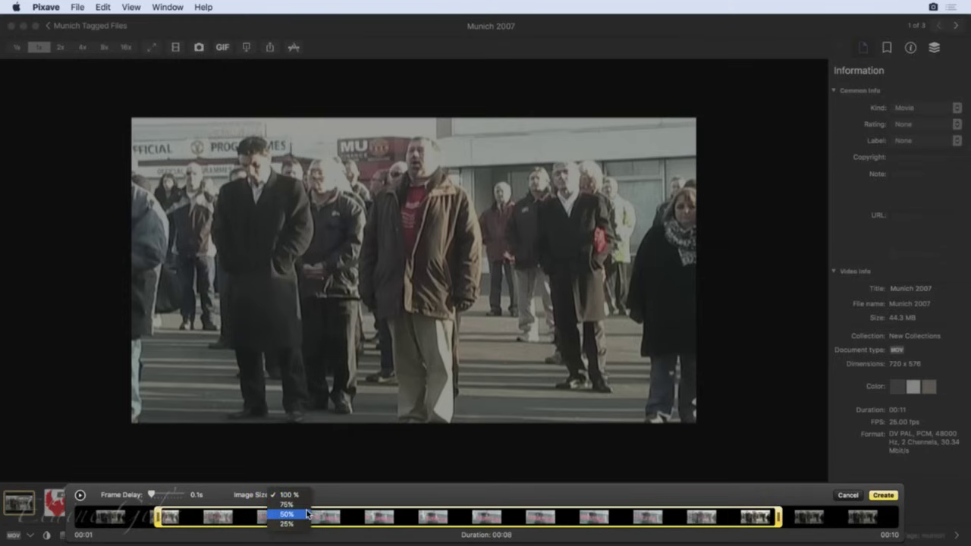
pyautogui.click(382, 493)
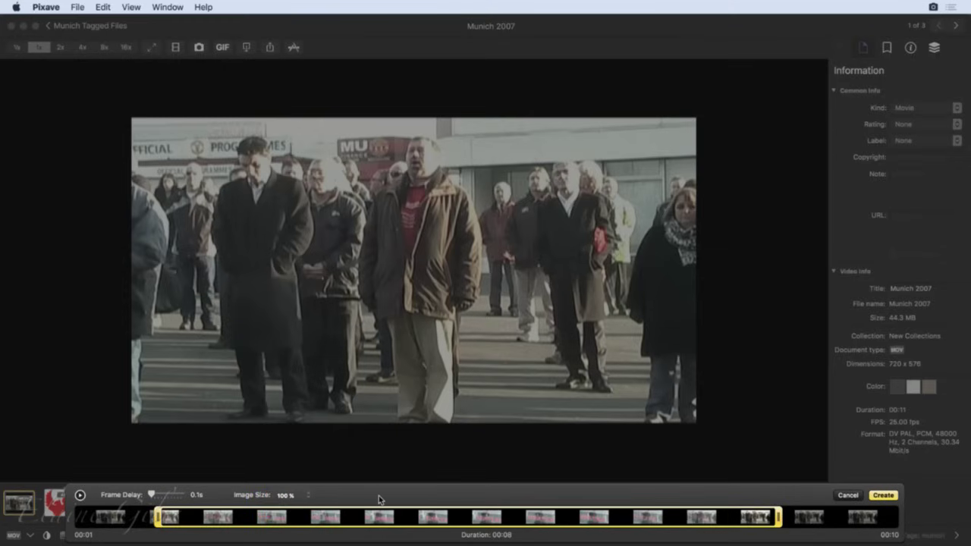
# Step: Create the animated GIF and save it to the Desktop under the name Munich 2007
pyautogui.click(883, 497)
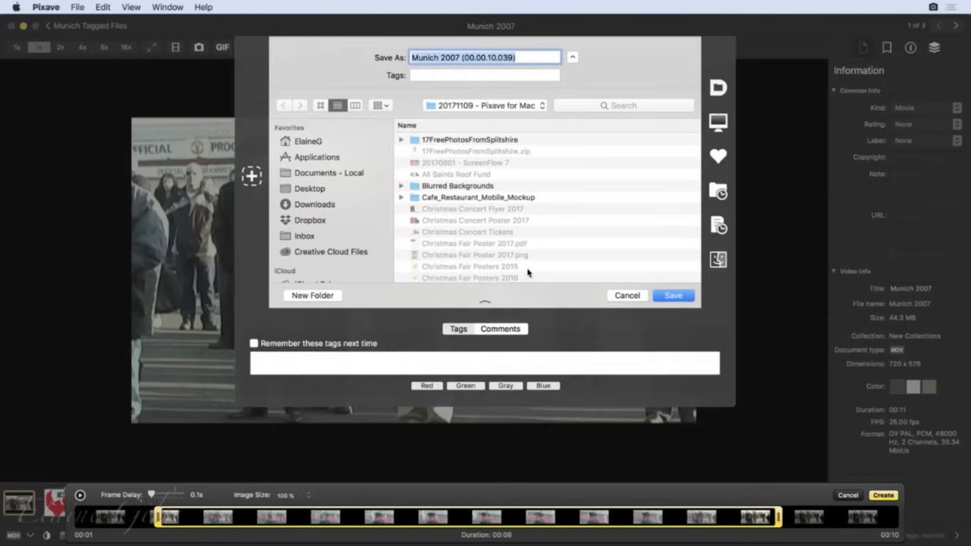
pyautogui.click(318, 189)
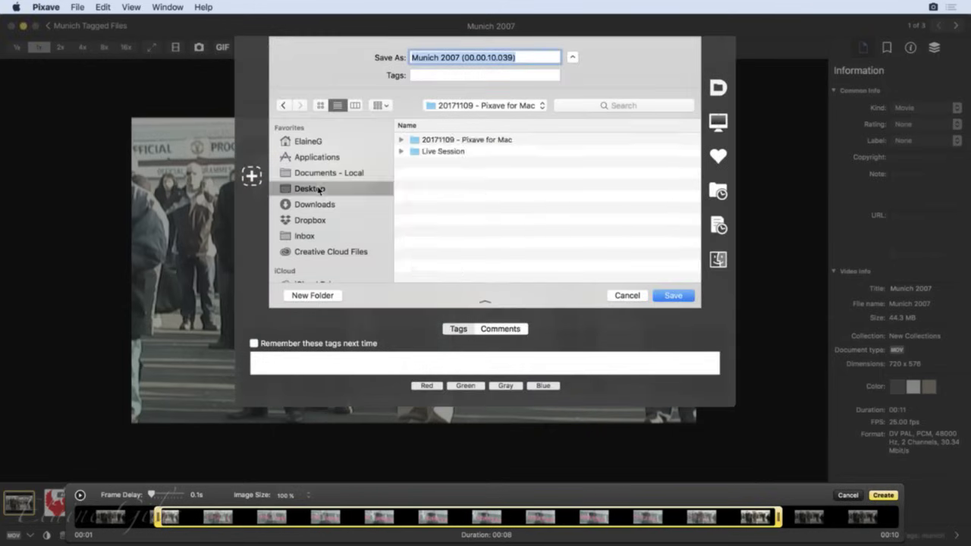
pyautogui.moveTo(458, 61); pyautogui.dragTo(541, 60)
pyautogui.press('BackSpace')
pyautogui.click(686, 295)
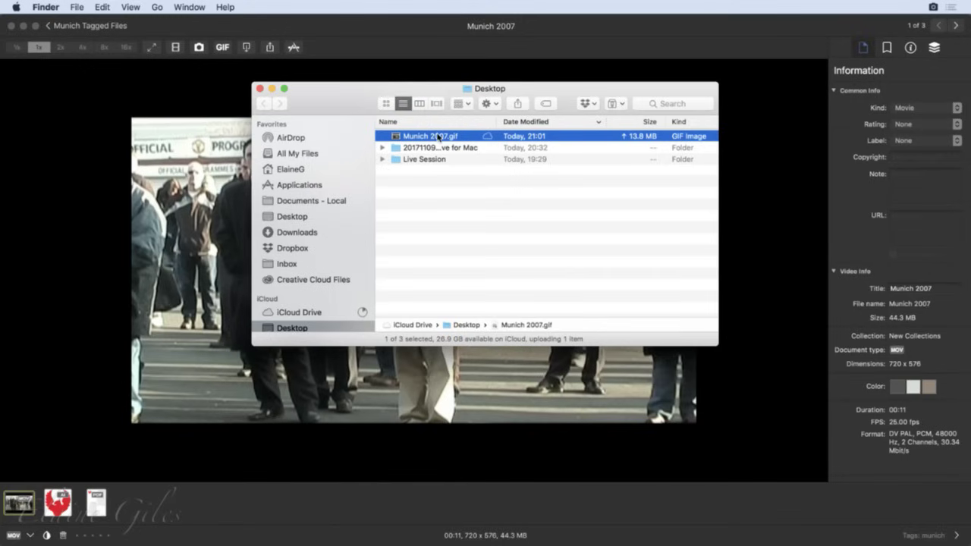
# Step: Preview Munich 2007.gif with Quick Look in Finder and close the Desktop window
pyautogui.press('space')
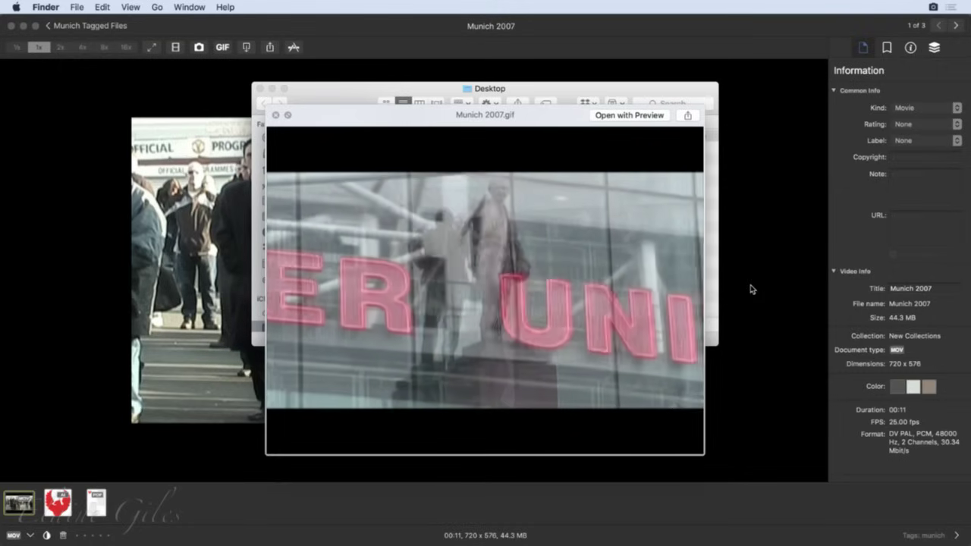
pyautogui.press('space')
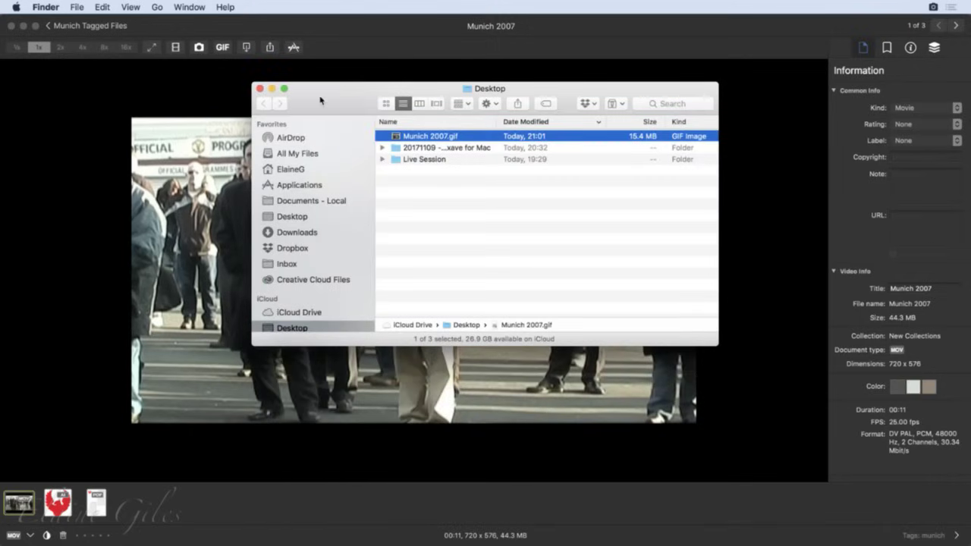
pyautogui.click(259, 88)
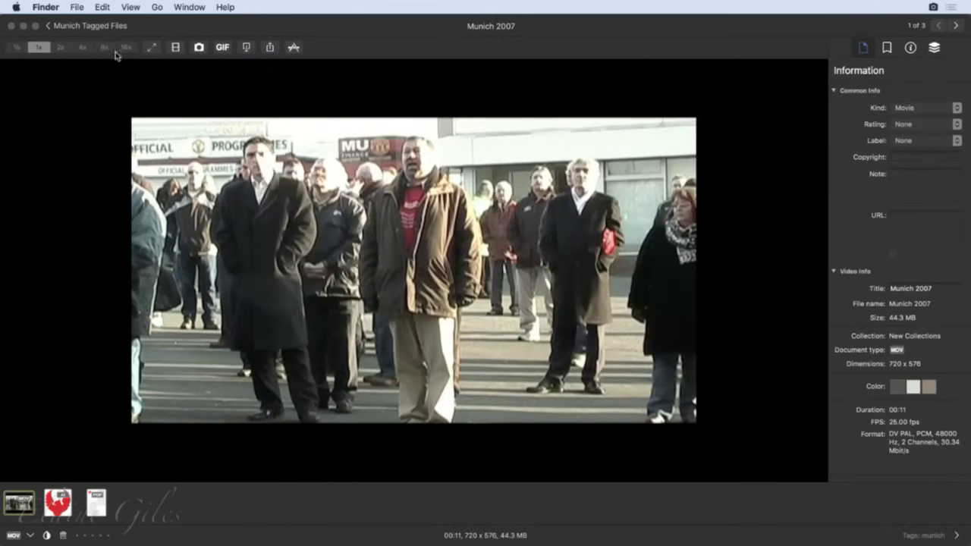
# Step: Return to the library view and import the Munich 2007 GIF into New Collections
pyautogui.click(50, 26)
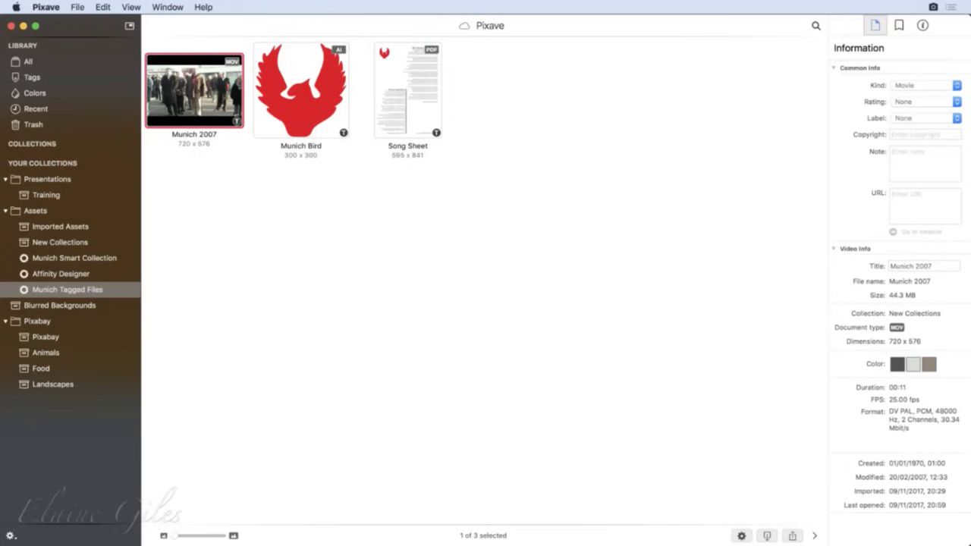
pyautogui.moveTo(20, 289); pyautogui.dragTo(57, 247)
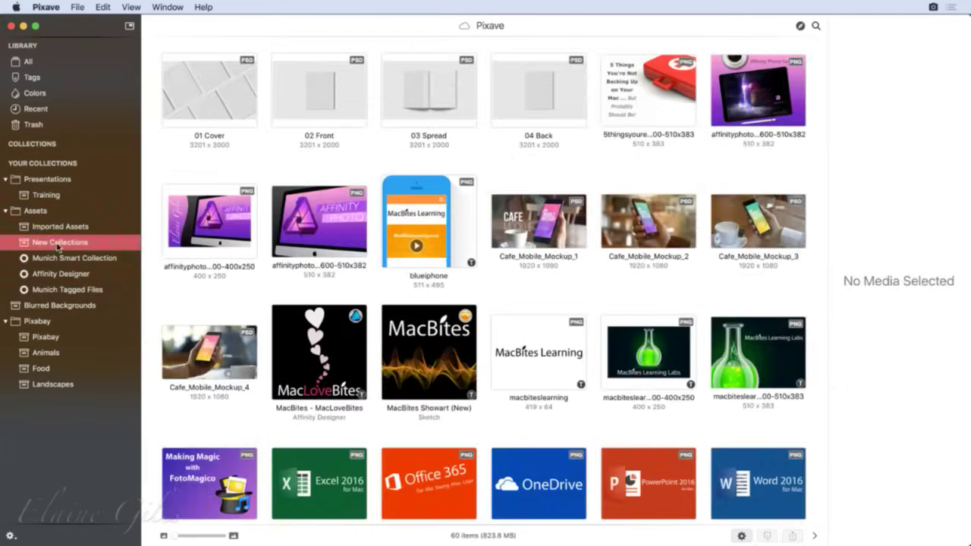
# Step: Compare the contents of Munich Smart Collection and Munich Tagged Files to check where the new GIF appears
pyautogui.click(101, 261)
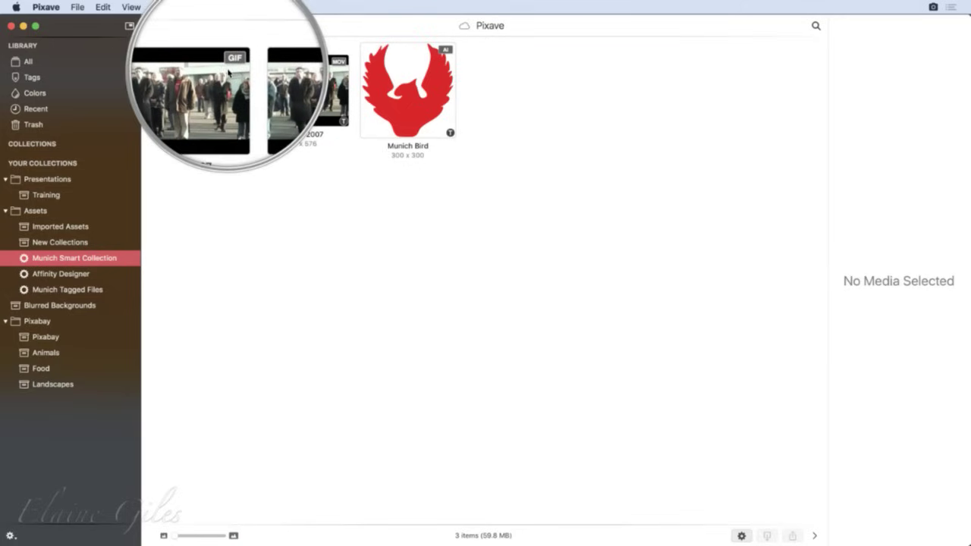
pyautogui.click(70, 292)
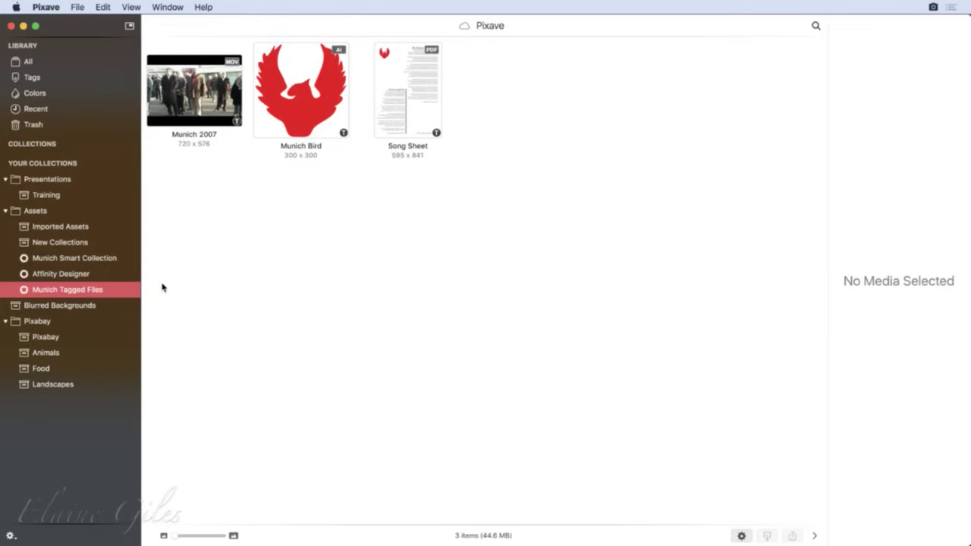
pyautogui.click(94, 261)
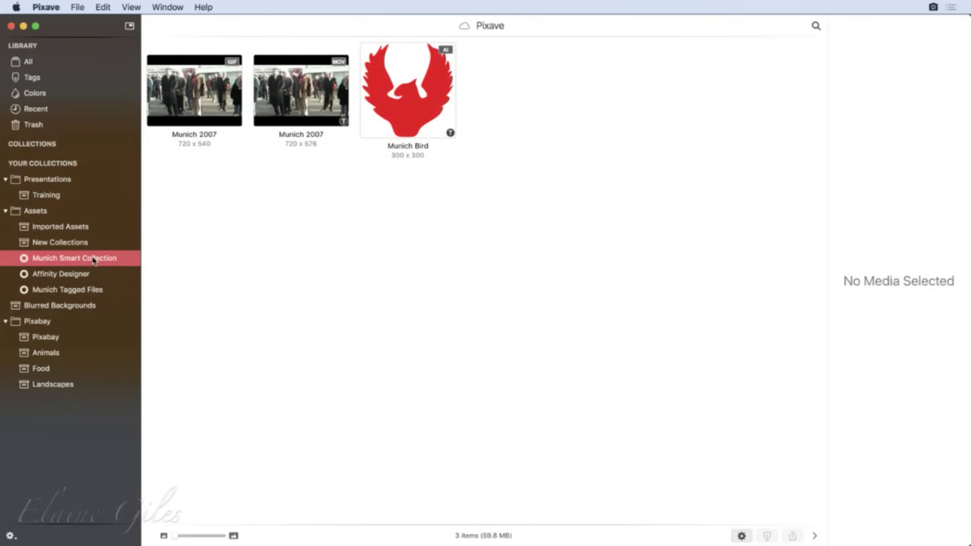
# Step: Share the Munich 2007 GIF from Munich Smart Collection by uploading it to Droplr
pyautogui.click(224, 117)
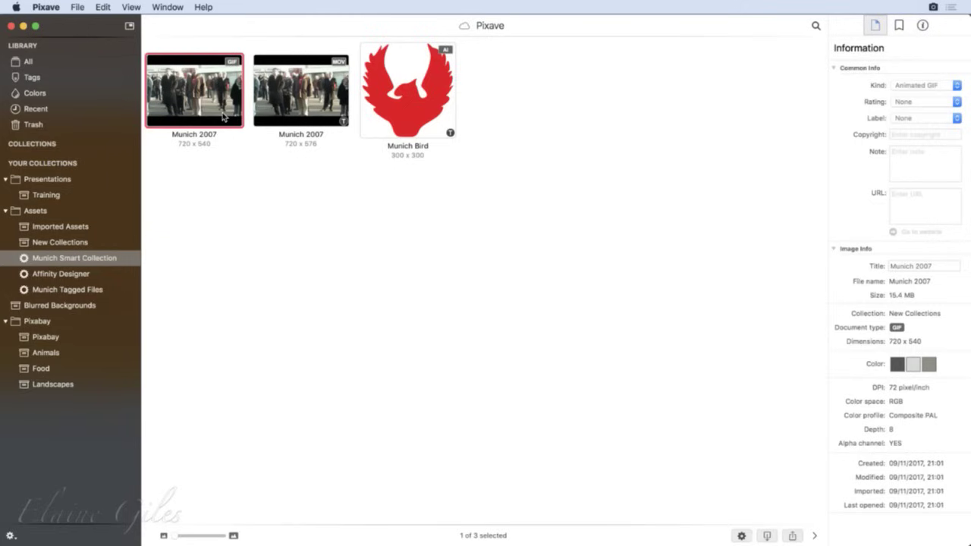
pyautogui.click(793, 536)
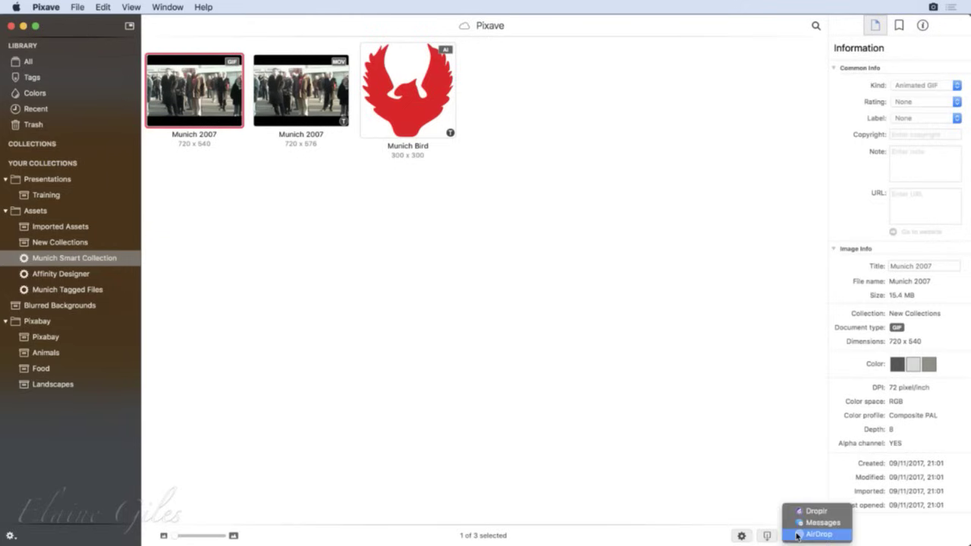
pyautogui.click(808, 513)
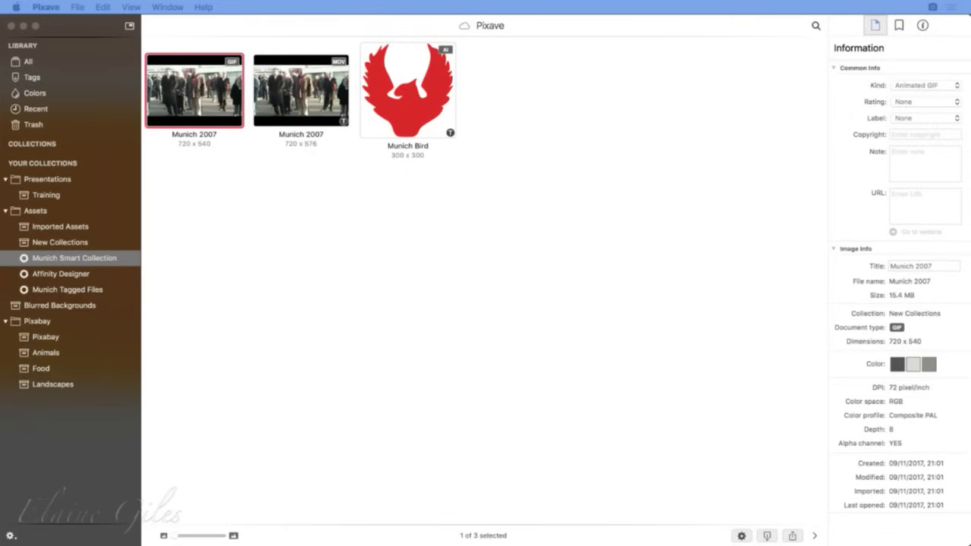
pyautogui.click(339, 331)
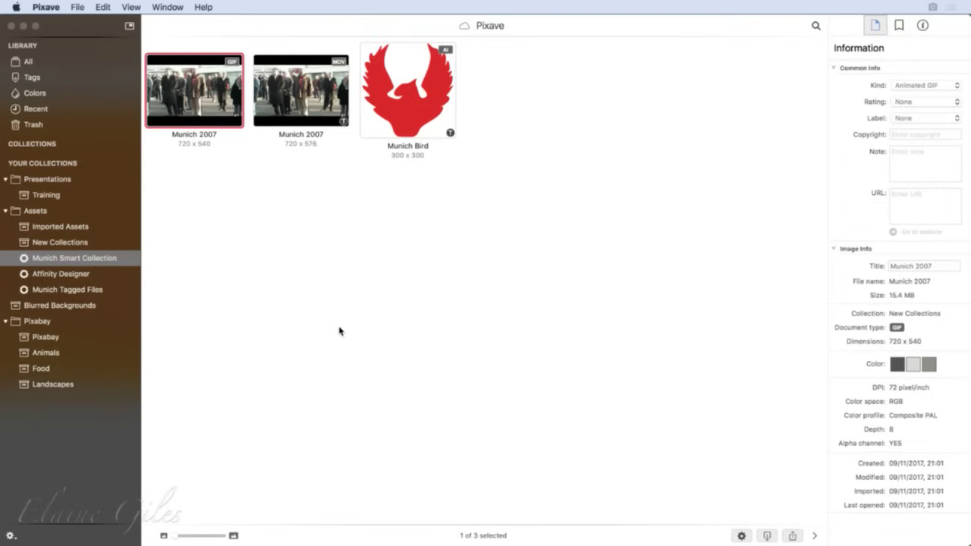
# Step: Browse Blurred Backgrounds, select blurd3-01 to view its information, and switch to the Animals collection
pyautogui.click(50, 307)
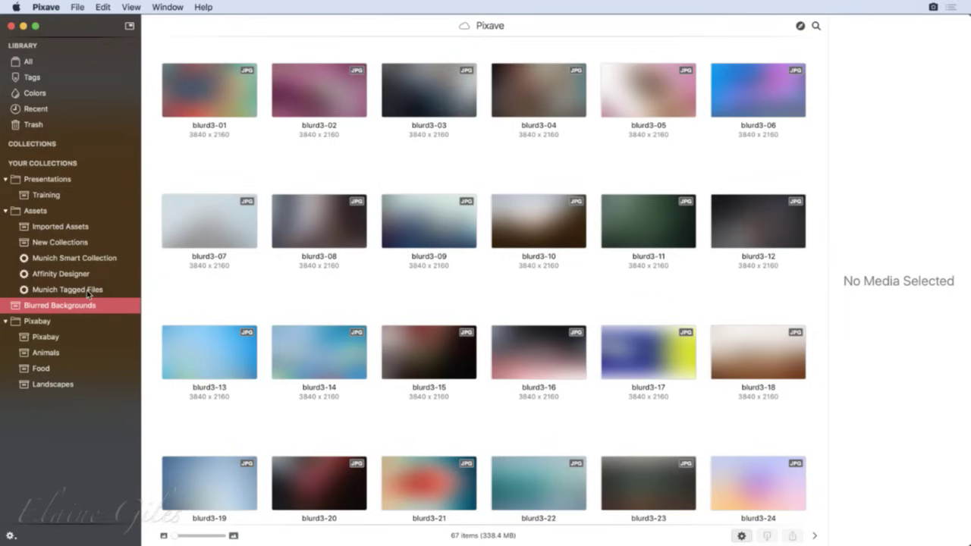
pyautogui.click(242, 96)
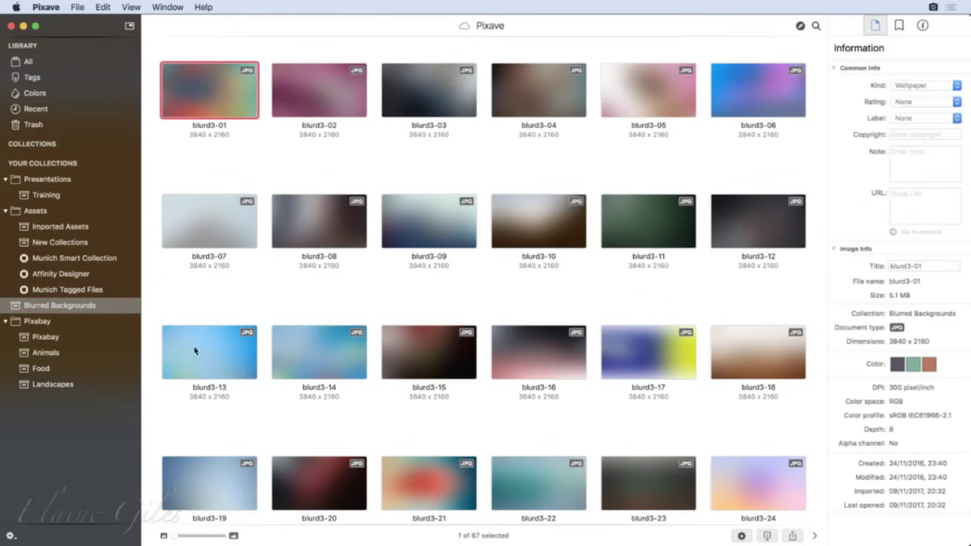
pyautogui.click(65, 353)
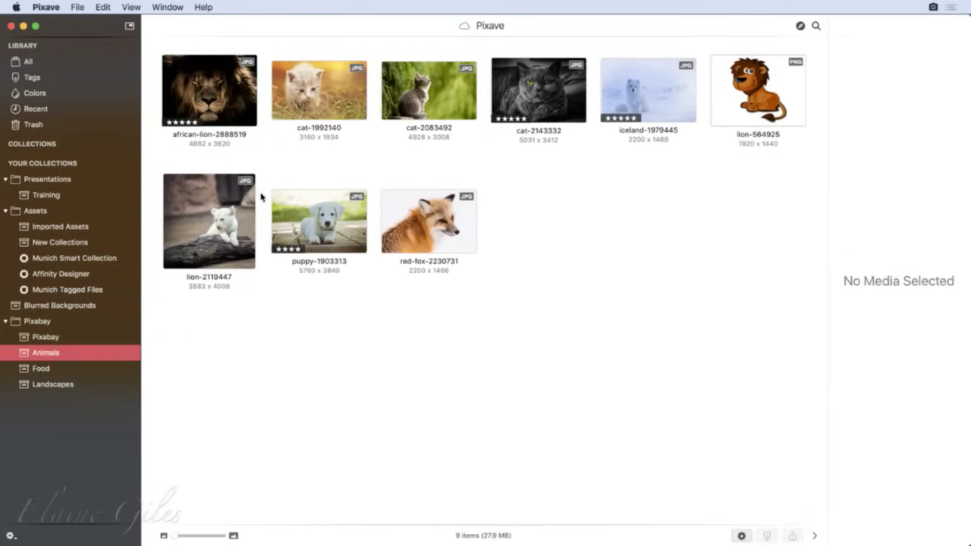
# Step: Select all images in the Animals collection to view their shared information, and clear the selection
pyautogui.click(250, 122)
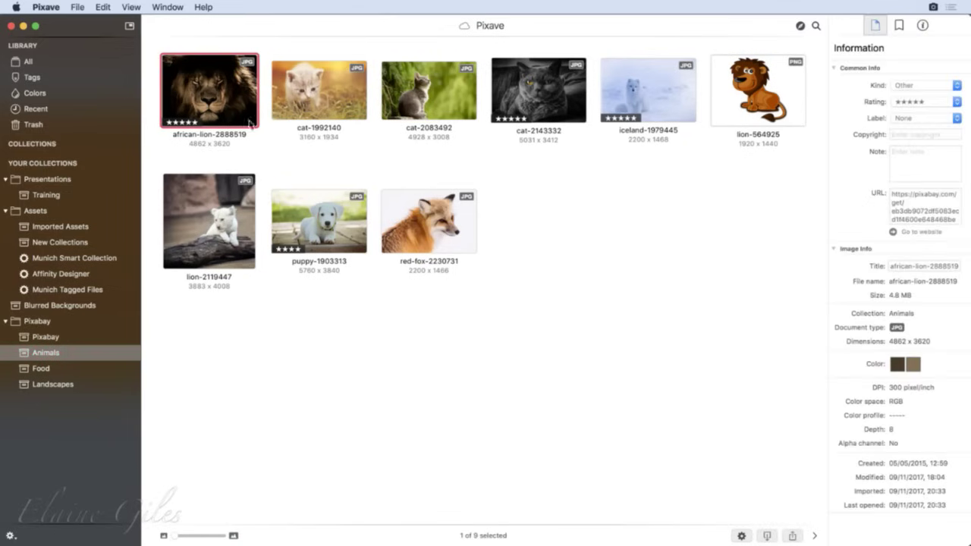
pyautogui.keyDown('shift'); pyautogui.click(460, 240); pyautogui.keyUp('shift')
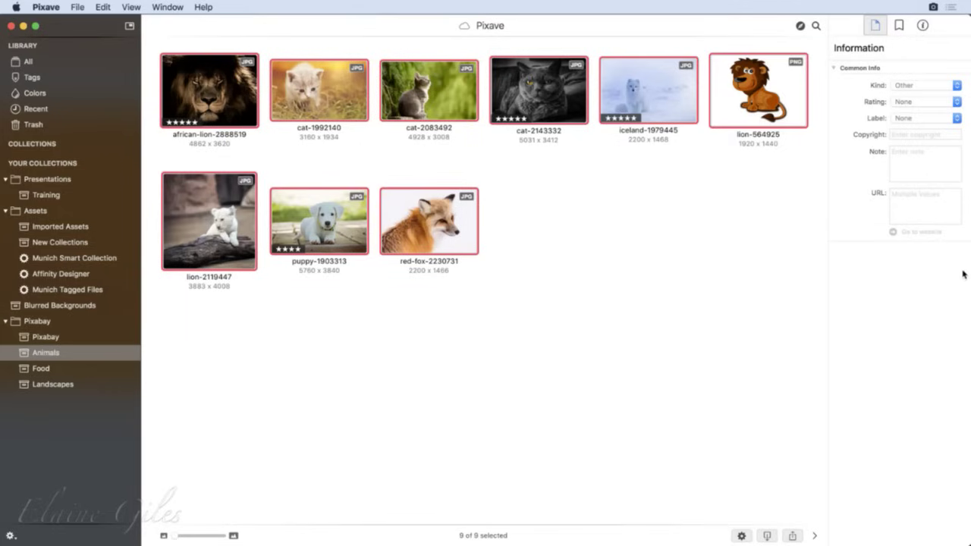
pyautogui.moveTo(967, 278)
pyautogui.mouseDown()
pyautogui.moveTo(804, 283)
pyautogui.moveTo(968, 280)
pyautogui.mouseUp()
pyautogui.click(434, 341)
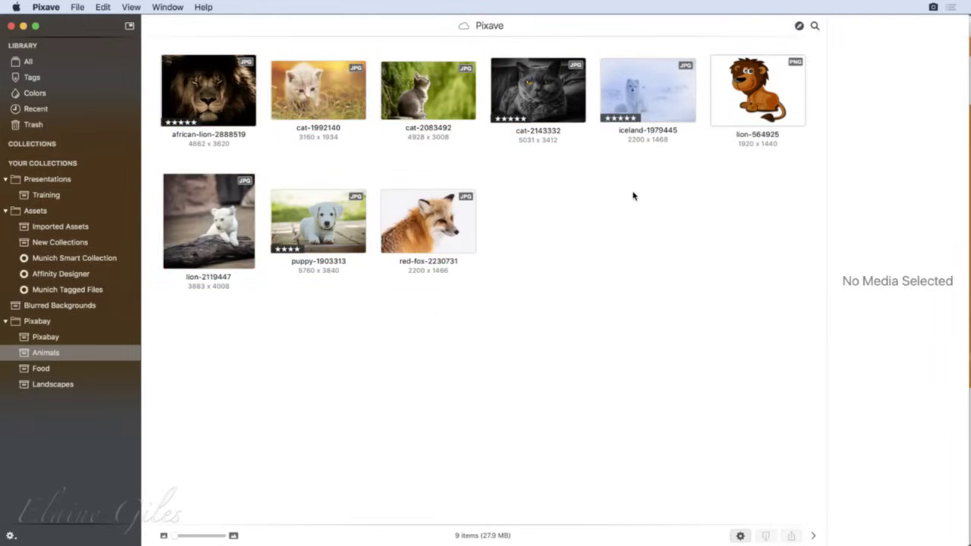
# Step: Open iceland-1979445 in the detail view with the thumbnail strip hidden and cycle through the background shades
pyautogui.click(650, 90)
pyautogui.press('Return')
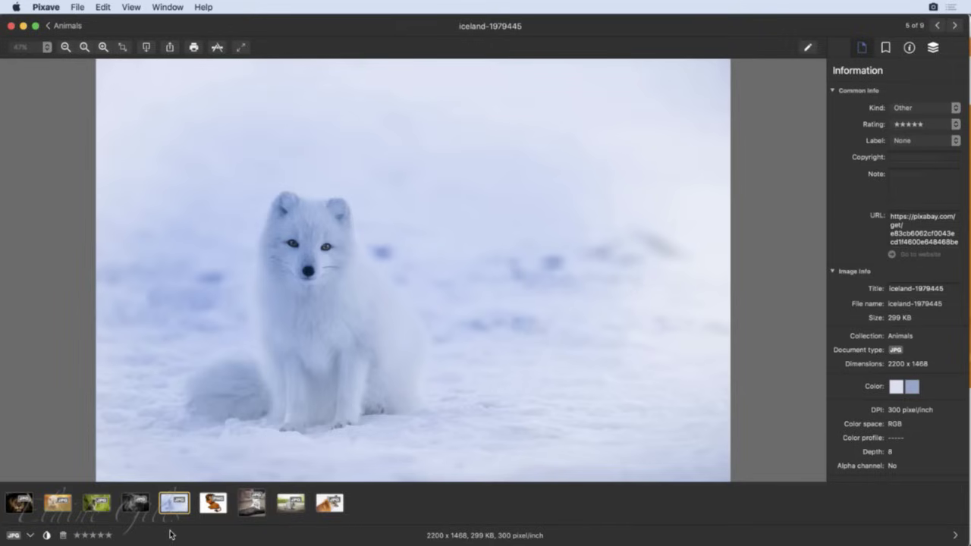
pyautogui.click(30, 536)
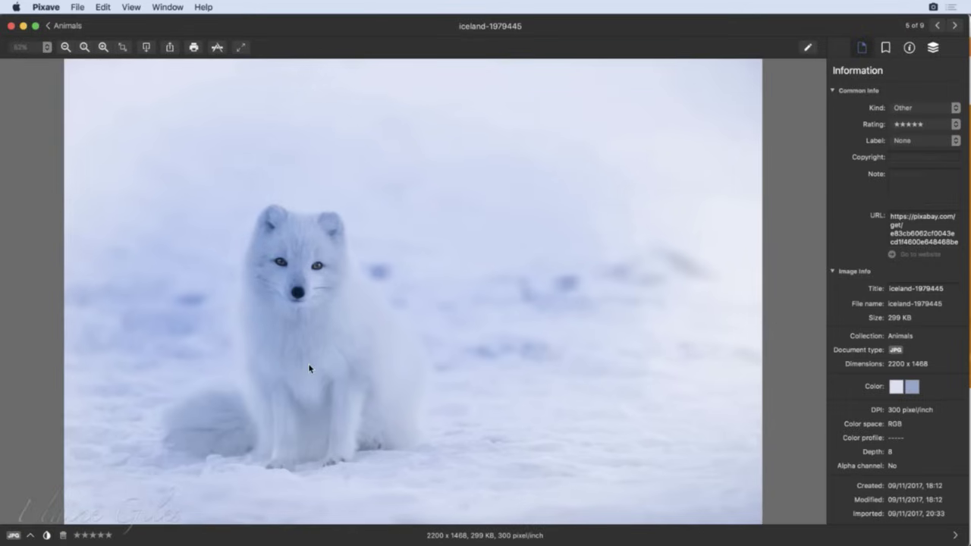
pyautogui.click(47, 536)
pyautogui.click(47, 536)
pyautogui.click(47, 536)
# Step: Start Markup on the fox image and sketch a squiggle, a large loop around the fox and a circle around its head
pyautogui.click(810, 47)
pyautogui.click(829, 51)
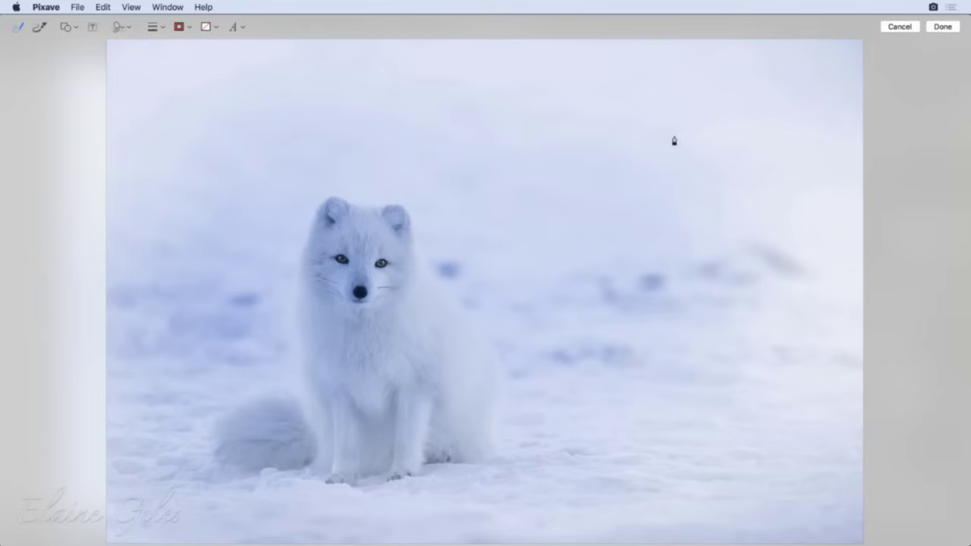
pyautogui.moveTo(723, 66)
pyautogui.mouseDown()
pyautogui.moveTo(693, 93)
pyautogui.moveTo(679, 161)
pyautogui.moveTo(705, 301)
pyautogui.mouseUp()
pyautogui.moveTo(499, 182)
pyautogui.mouseDown()
pyautogui.moveTo(402, 134)
pyautogui.moveTo(246, 215)
pyautogui.moveTo(194, 384)
pyautogui.moveTo(243, 491)
pyautogui.moveTo(292, 530)
pyautogui.moveTo(504, 514)
pyautogui.moveTo(621, 433)
pyautogui.moveTo(570, 249)
pyautogui.moveTo(501, 174)
pyautogui.mouseUp()
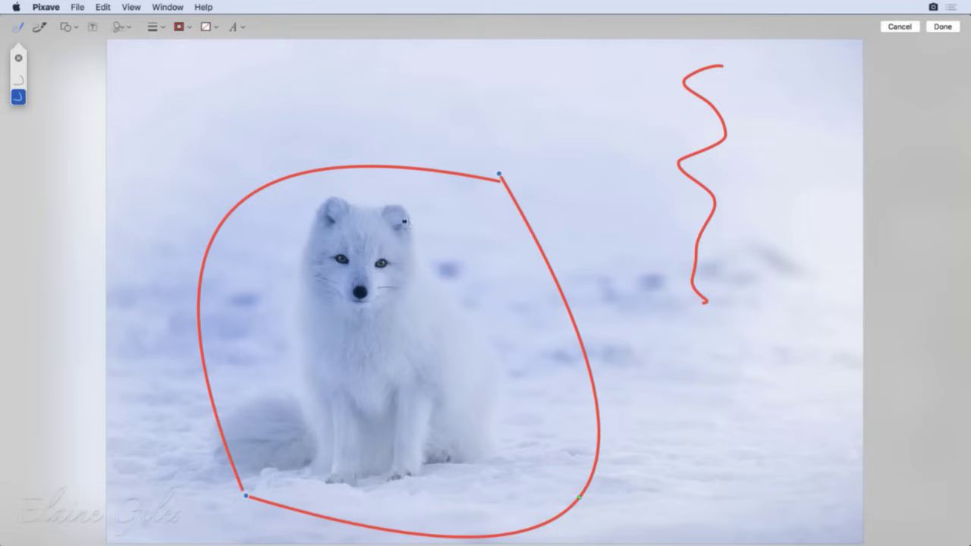
pyautogui.moveTo(408, 191)
pyautogui.mouseDown()
pyautogui.moveTo(331, 183)
pyautogui.moveTo(270, 261)
pyautogui.moveTo(322, 326)
pyautogui.moveTo(457, 294)
pyautogui.moveTo(447, 230)
pyautogui.moveTo(397, 187)
pyautogui.mouseUp()
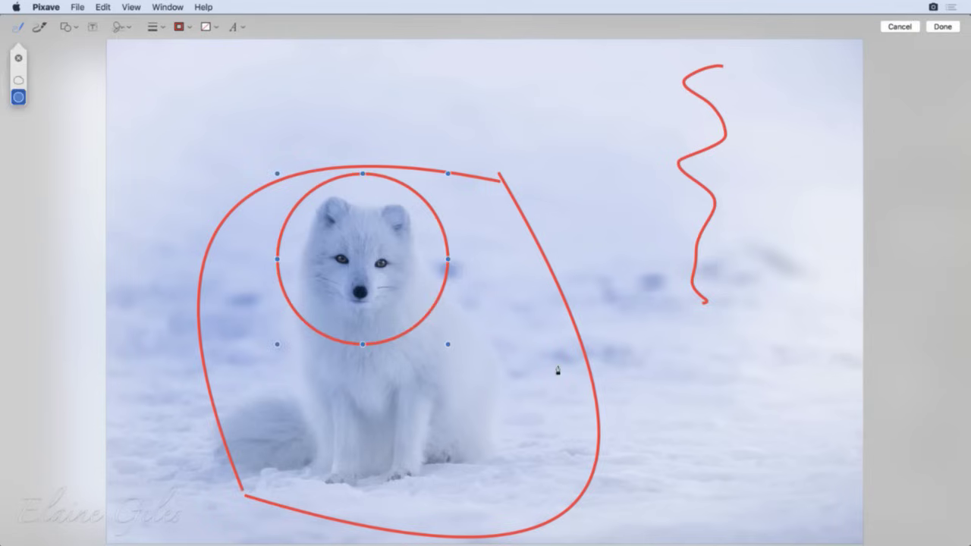
# Step: Add a rectangle to the snowy area beside the fox and make it taller
pyautogui.click(69, 28)
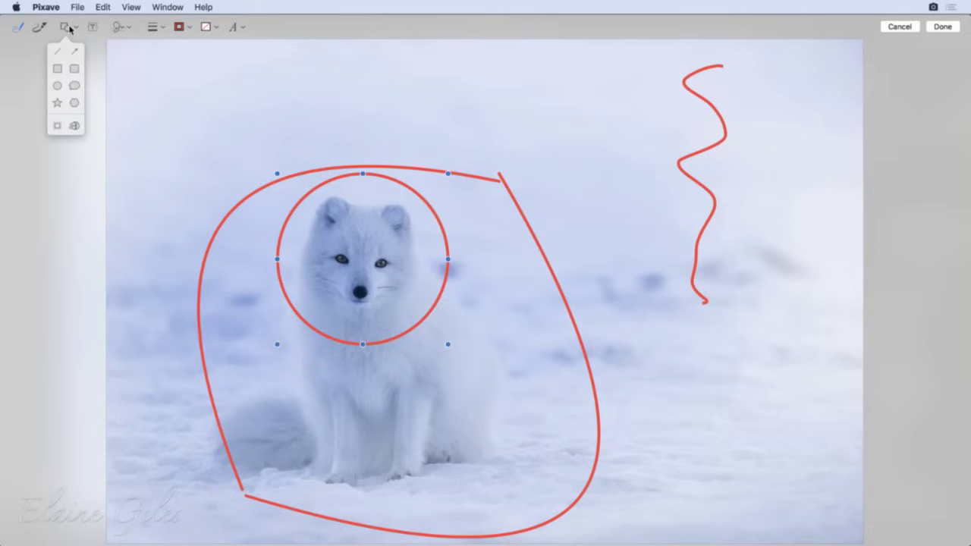
pyautogui.click(57, 68)
pyautogui.moveTo(500, 262)
pyautogui.mouseDown()
pyautogui.moveTo(537, 285)
pyautogui.moveTo(737, 346)
pyautogui.moveTo(722, 386)
pyautogui.mouseUp()
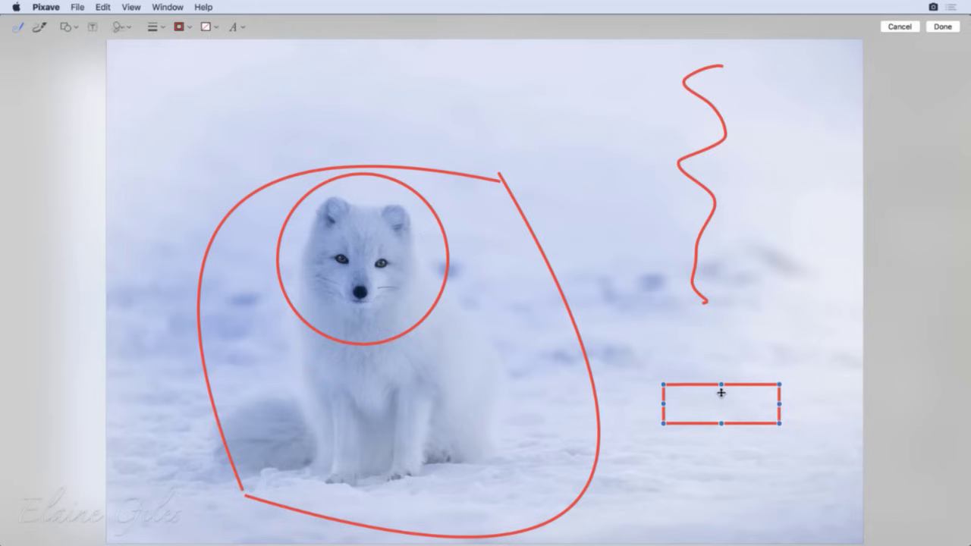
pyautogui.moveTo(663, 384)
pyautogui.mouseDown()
pyautogui.moveTo(718, 314)
pyautogui.moveTo(657, 336)
pyautogui.moveTo(663, 326)
pyautogui.mouseUp()
# Step: Delete the squiggle and the large loop, keeping the circle around the fox's head and the rectangle
pyautogui.click(696, 263)
pyautogui.press('Delete')
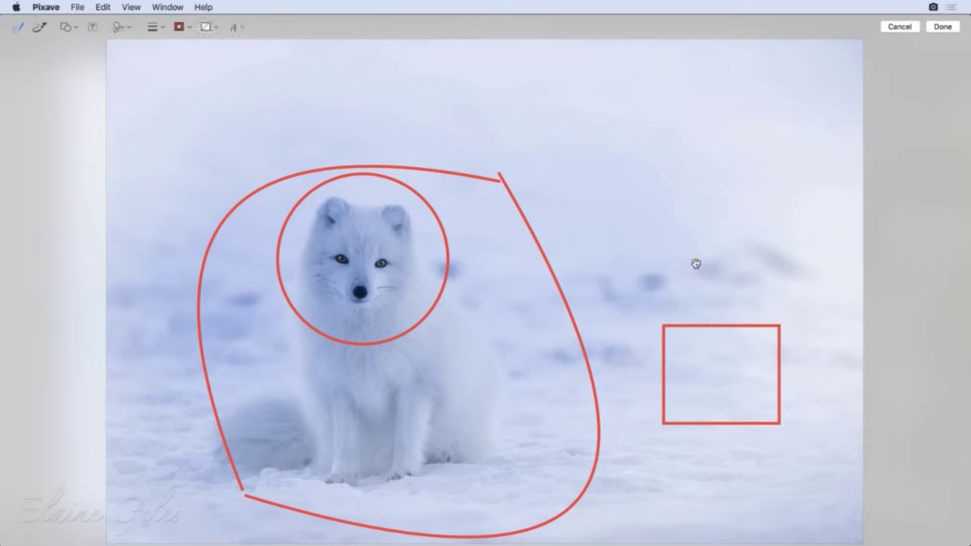
pyautogui.click(542, 262)
pyautogui.press('Delete')
pyautogui.press('Delete')
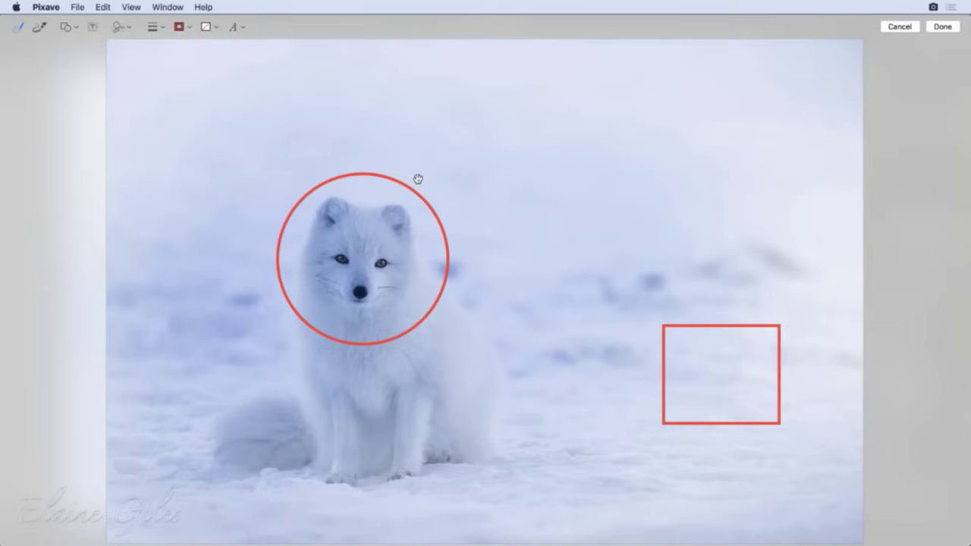
# Step: Add a text label reading "Artic Fox" beside the fox's head
pyautogui.click(92, 26)
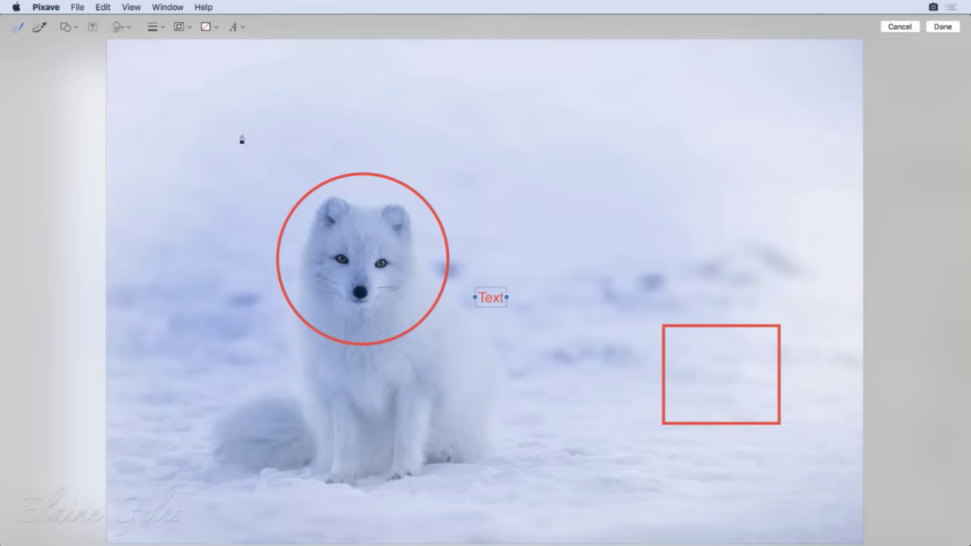
pyautogui.doubleClick(486, 308)
pyautogui.write('Artic Fox')
# Step: Insert the saved signature in the lower-right corner of the image and save the markup
pyautogui.click(129, 29)
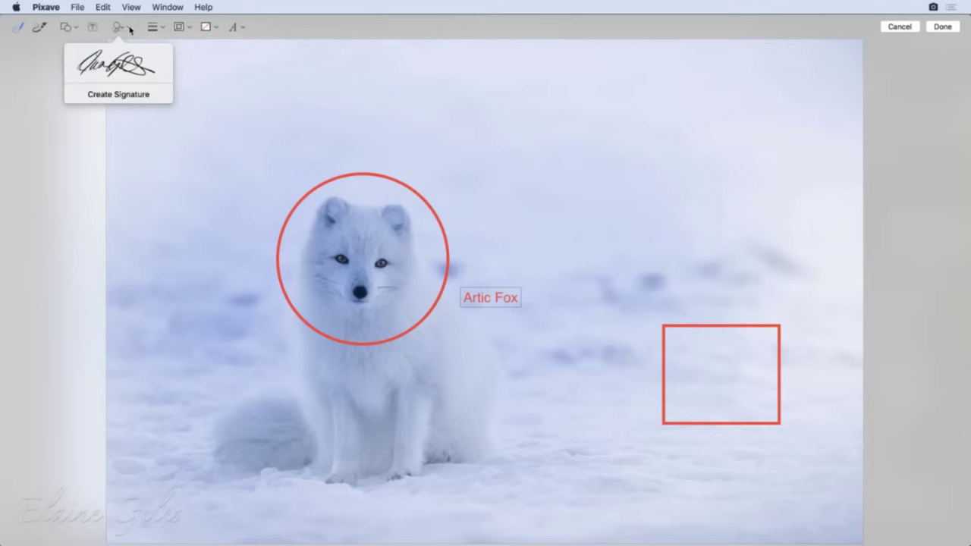
pyautogui.click(118, 70)
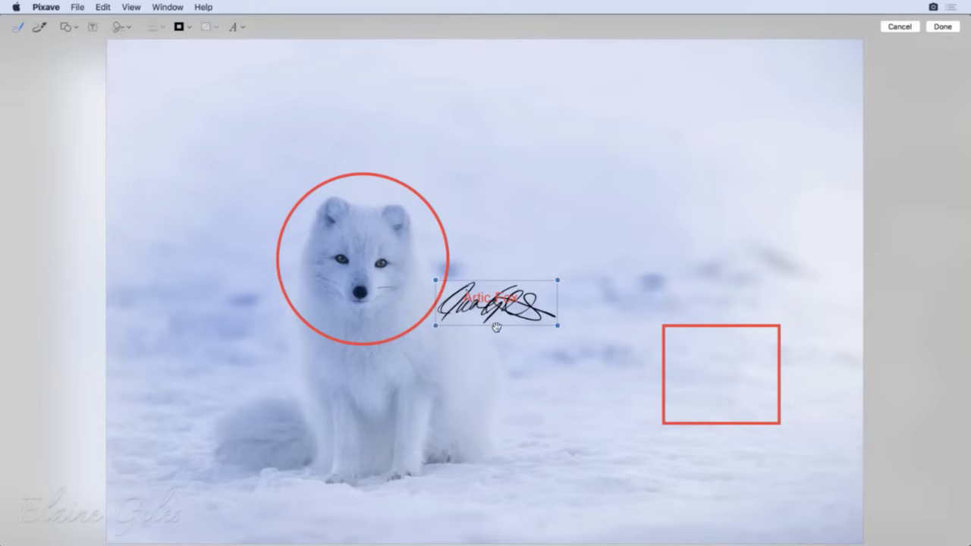
pyautogui.moveTo(493, 325); pyautogui.dragTo(504, 148)
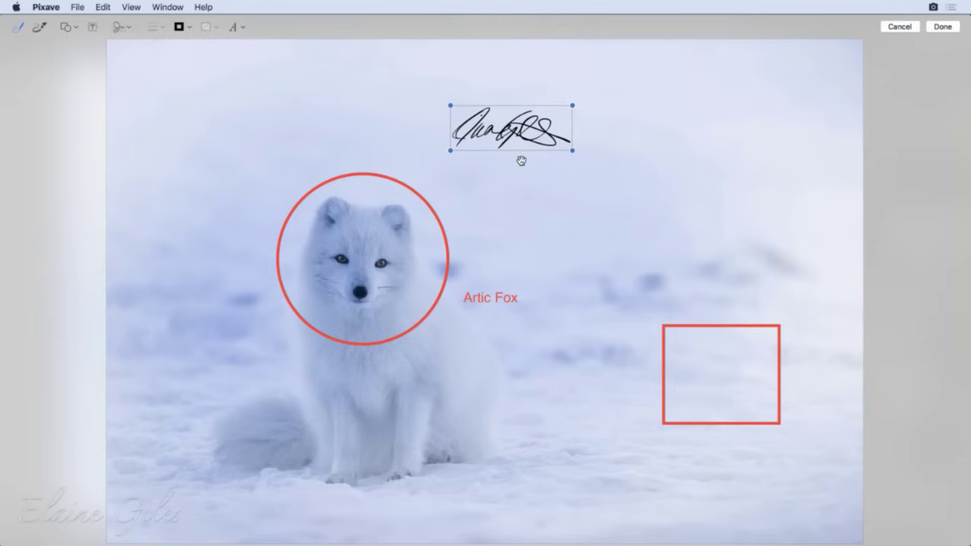
pyautogui.moveTo(511, 142)
pyautogui.mouseDown()
pyautogui.moveTo(750, 509)
pyautogui.moveTo(787, 523)
pyautogui.mouseUp()
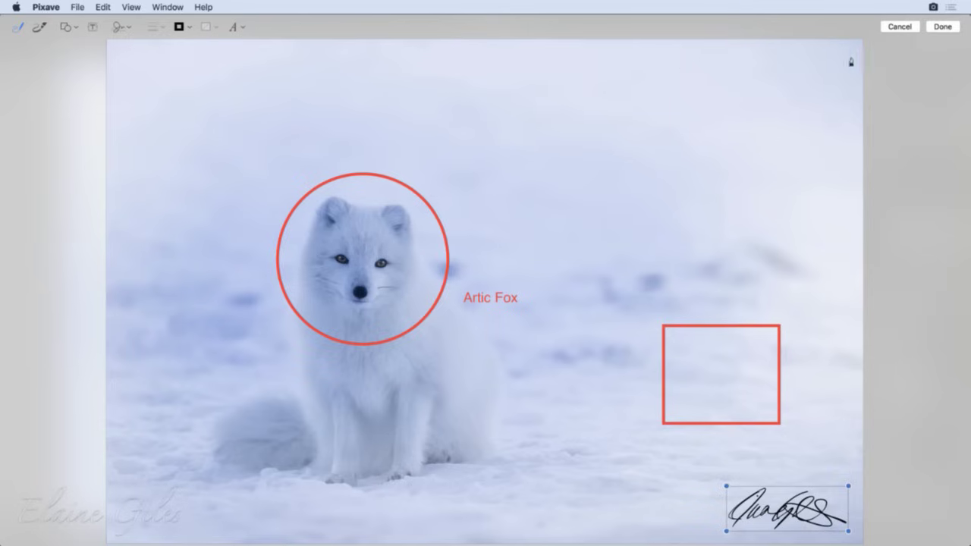
pyautogui.click(939, 28)
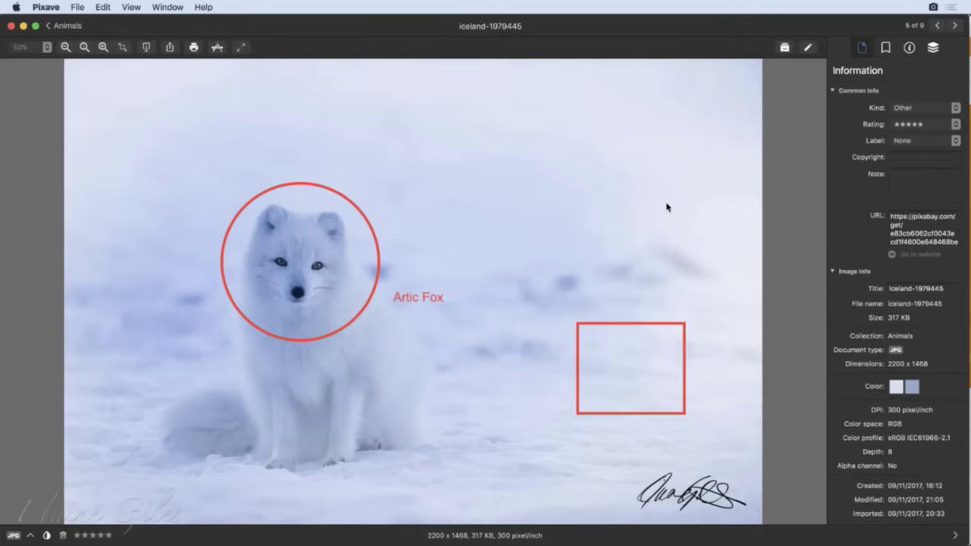
# Step: Return to the Animals collection, reopen iceland-1979445 in Markup, and save it with a large circle drawn around the fox
pyautogui.click(52, 26)
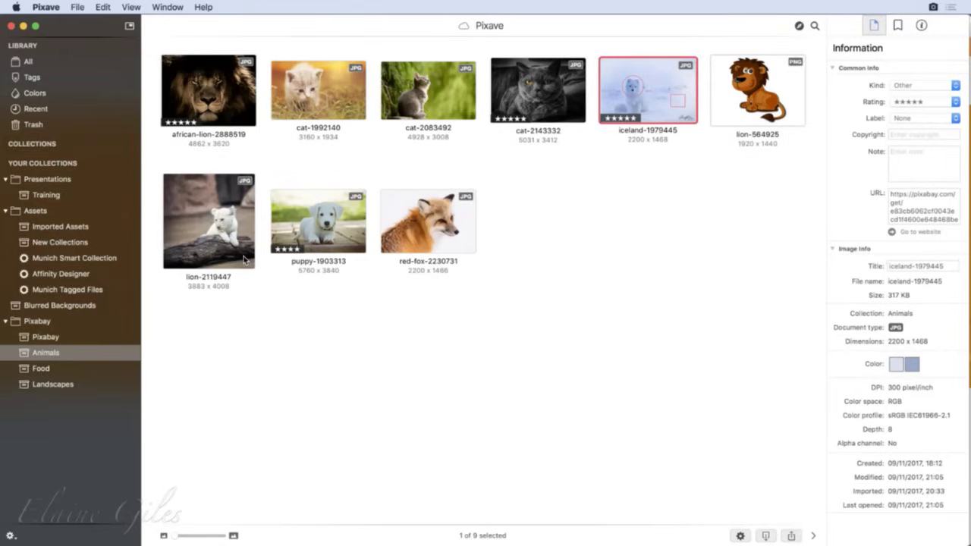
pyautogui.doubleClick(639, 91)
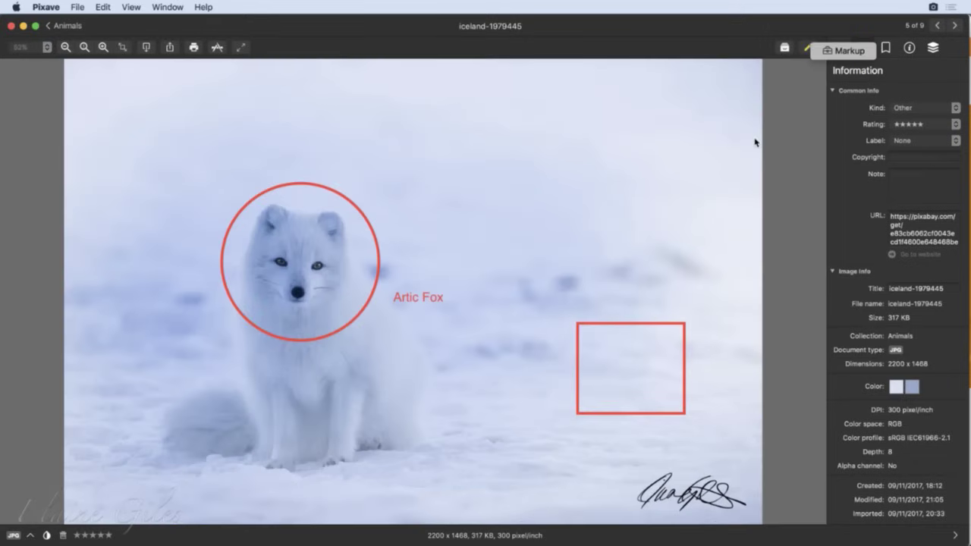
pyautogui.click(807, 47)
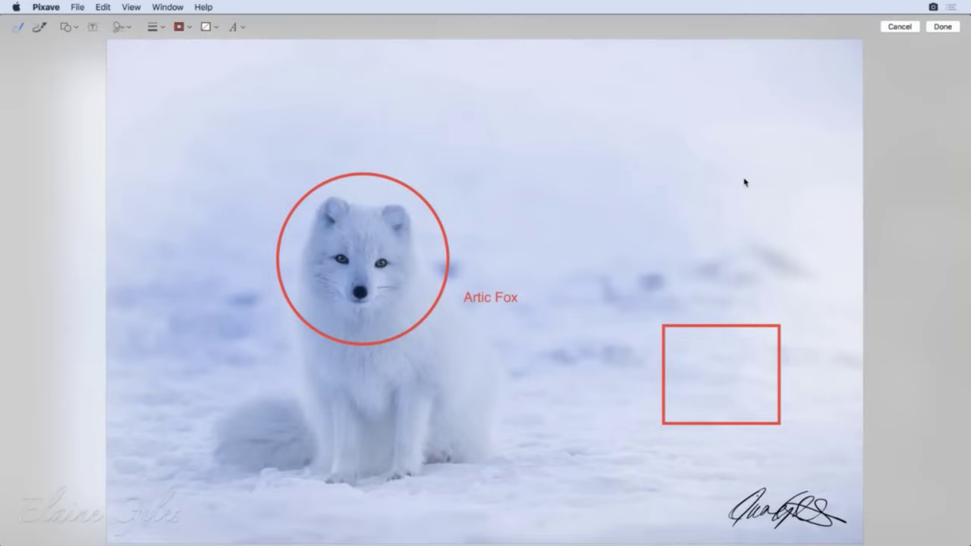
pyautogui.moveTo(313, 109)
pyautogui.mouseDown()
pyautogui.moveTo(270, 135)
pyautogui.moveTo(258, 430)
pyautogui.moveTo(576, 401)
pyautogui.moveTo(569, 204)
pyautogui.moveTo(379, 93)
pyautogui.moveTo(289, 114)
pyautogui.mouseUp()
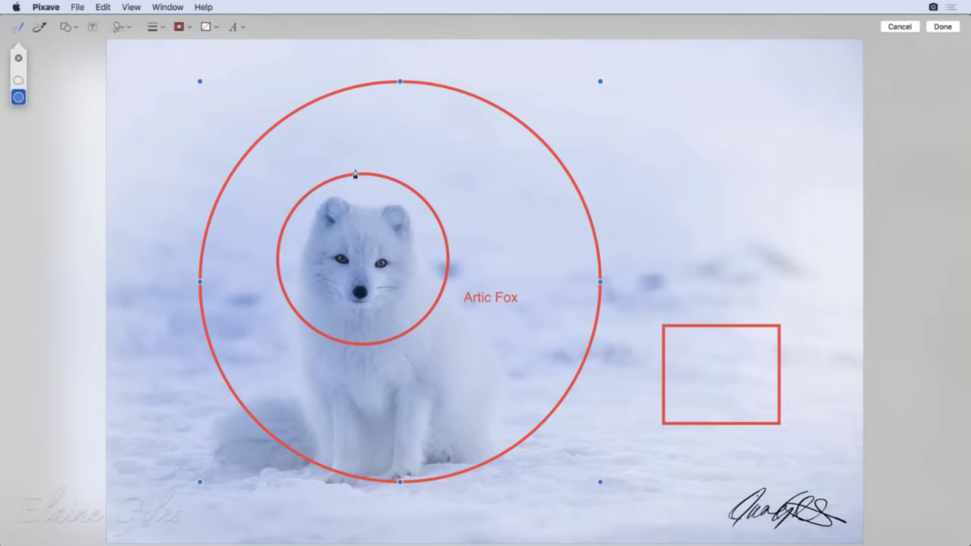
pyautogui.moveTo(329, 102); pyautogui.dragTo(306, 105)
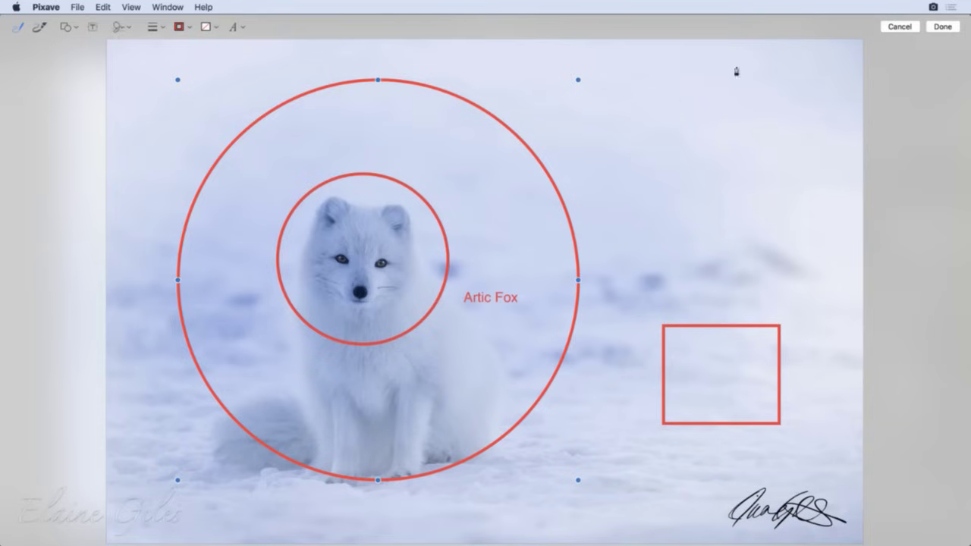
pyautogui.click(941, 27)
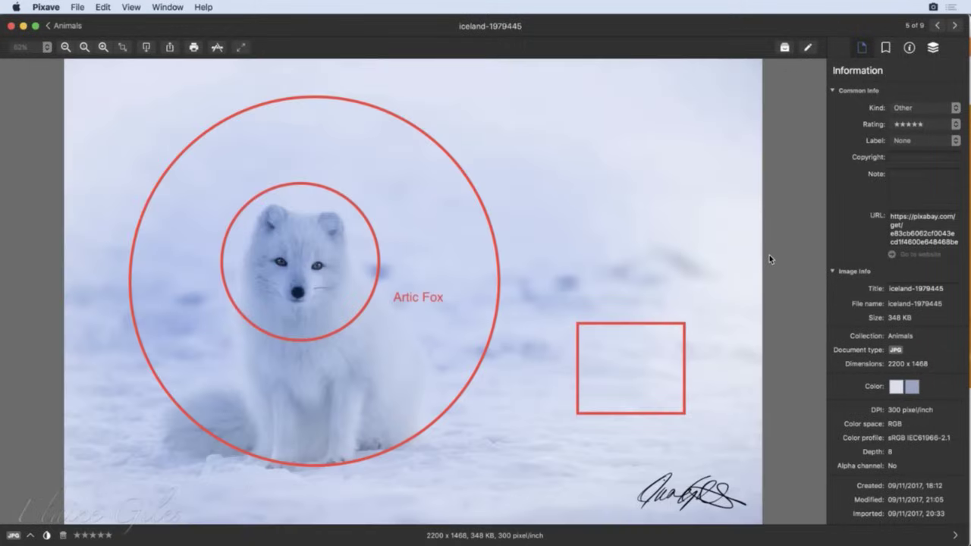
# Step: Open the image's version history and preview the version dated 09/11/2017, 21:05:01
pyautogui.press('`')
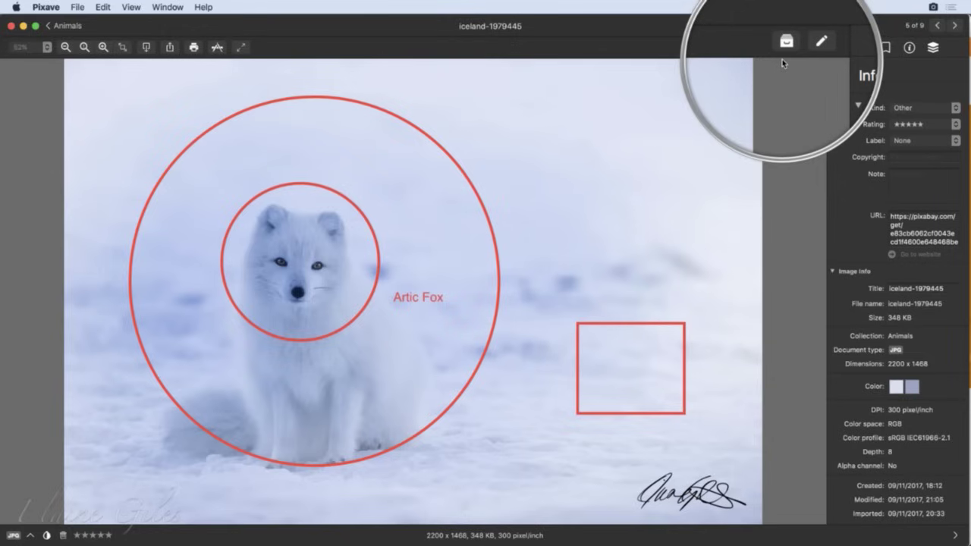
pyautogui.press('`')
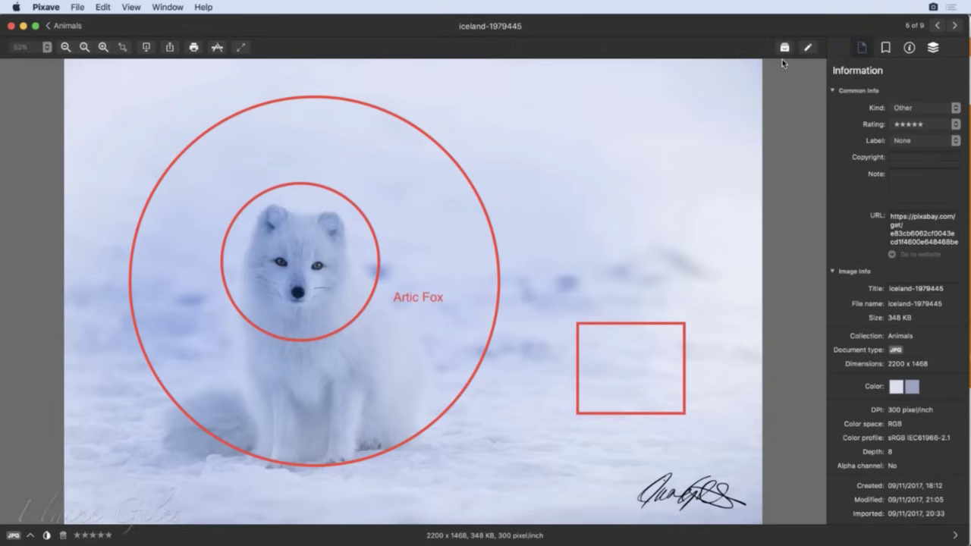
pyautogui.click(786, 52)
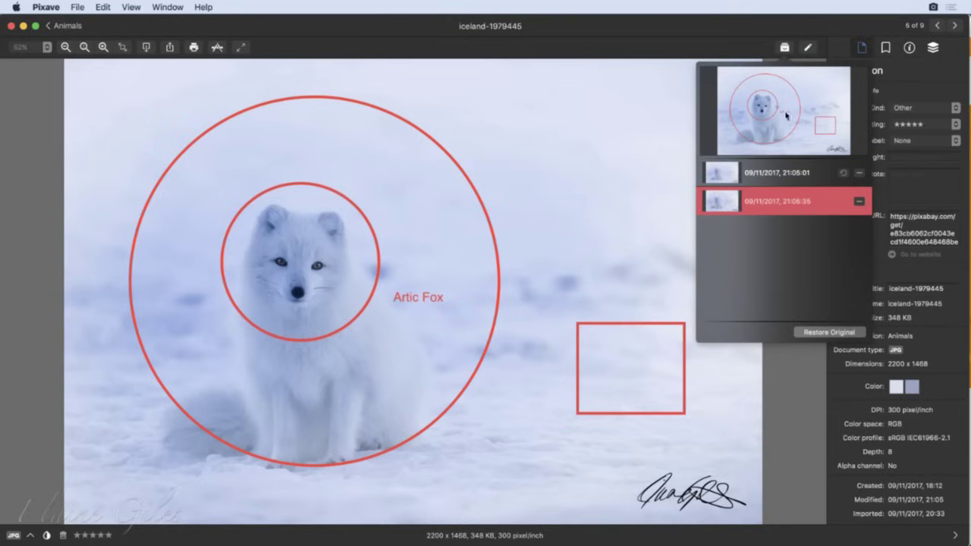
pyautogui.click(761, 179)
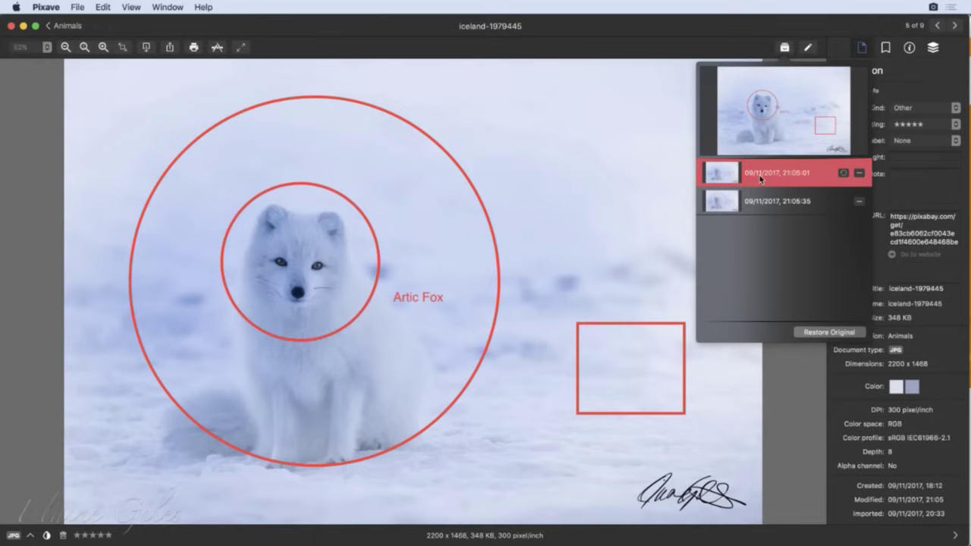
# Step: Restore the original fox image and check the saved versions in its history
pyautogui.click(827, 334)
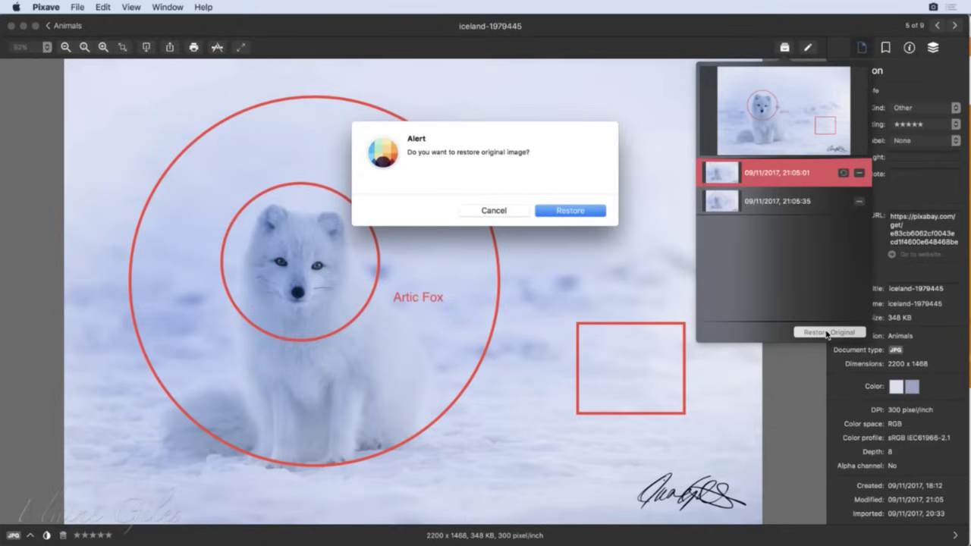
pyautogui.click(584, 213)
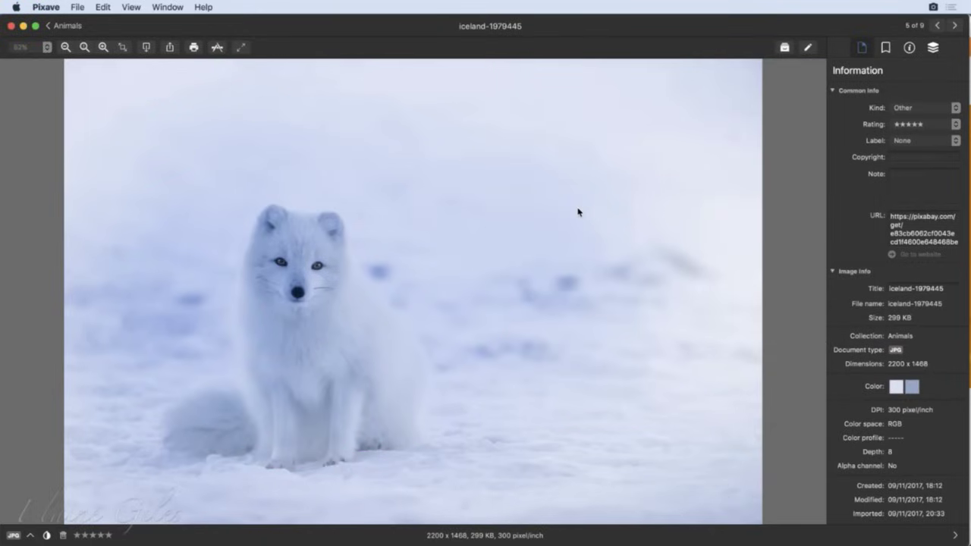
pyautogui.click(785, 48)
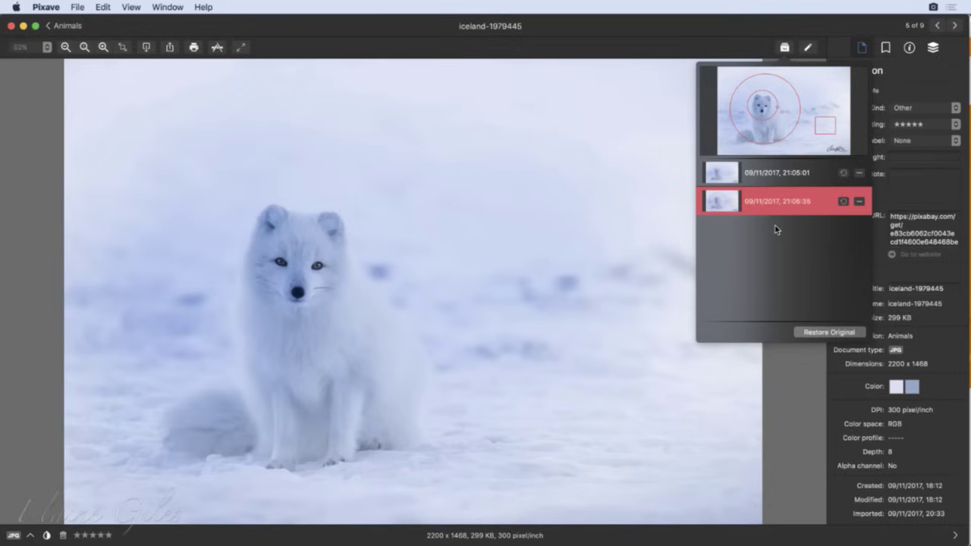
pyautogui.click(738, 49)
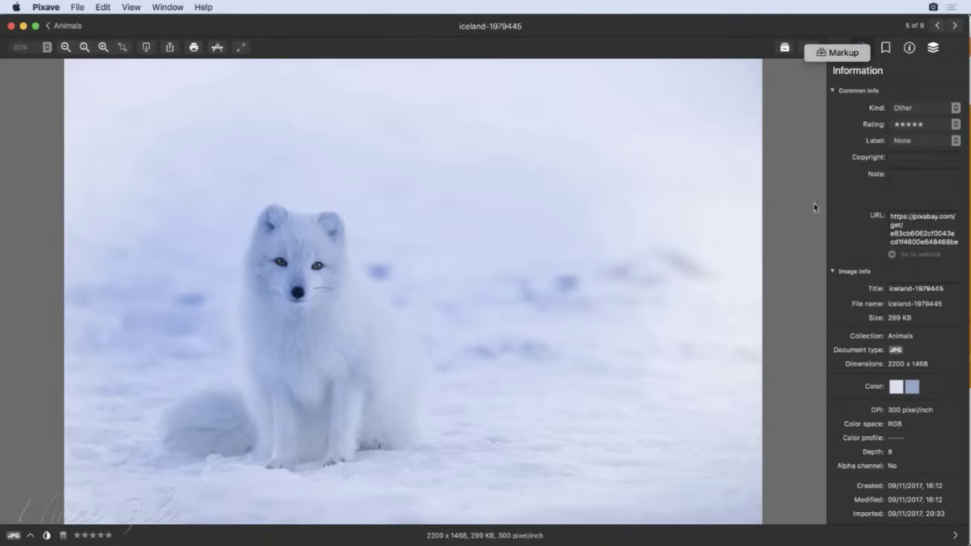
# Step: Open the restored fox image in Markup, place the saved signature in its lower-right corner, and save the markup
pyautogui.click(811, 53)
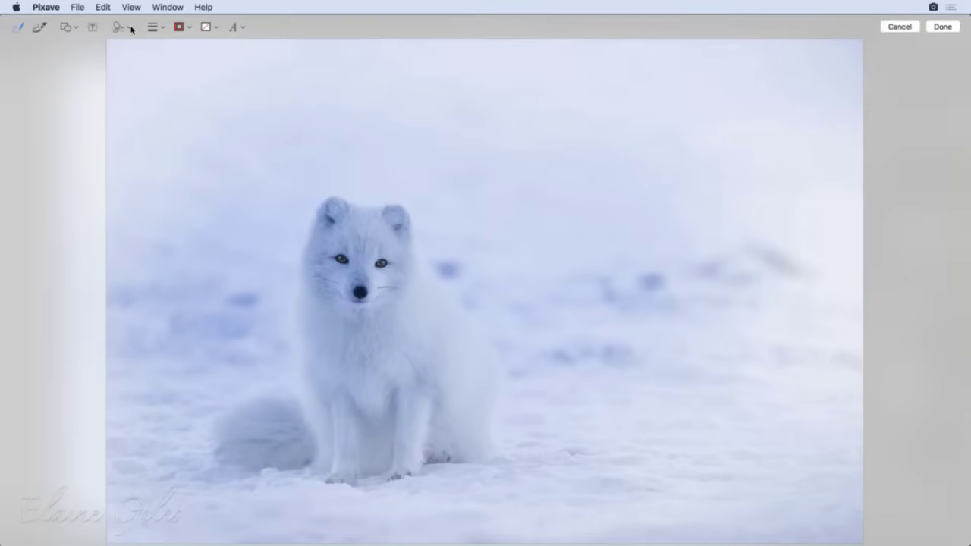
pyautogui.click(131, 29)
pyautogui.click(115, 70)
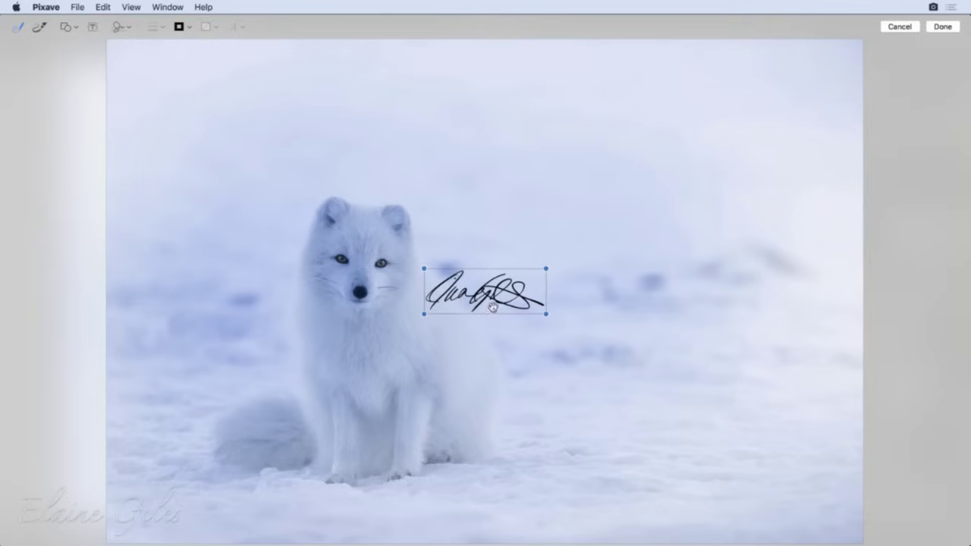
pyautogui.moveTo(486, 298); pyautogui.dragTo(787, 524)
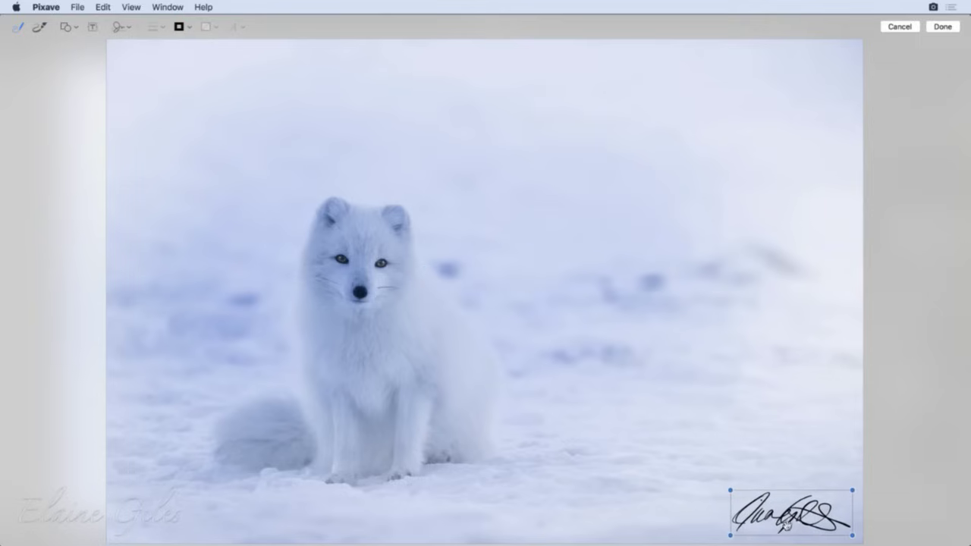
pyautogui.click(943, 27)
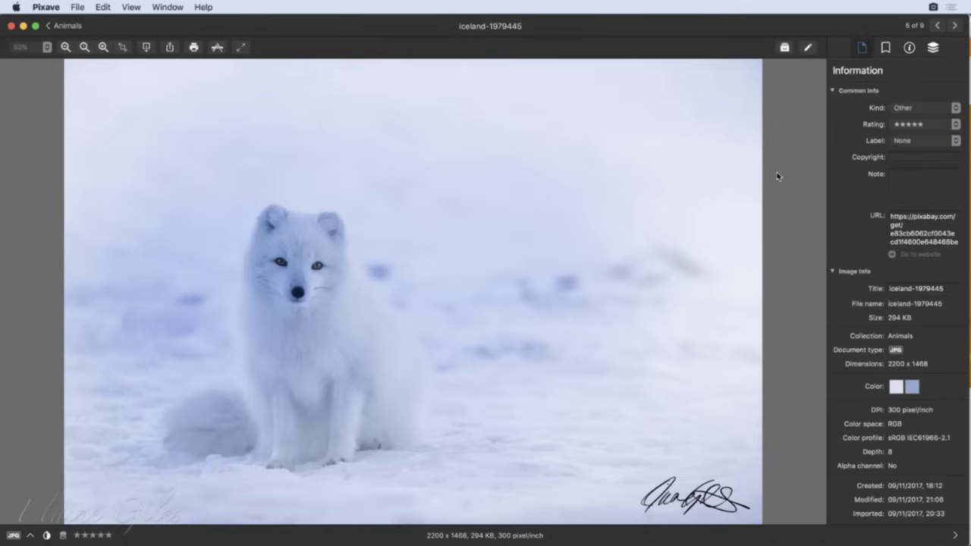
# Step: Restore the original fox image from its version history
pyautogui.click(785, 48)
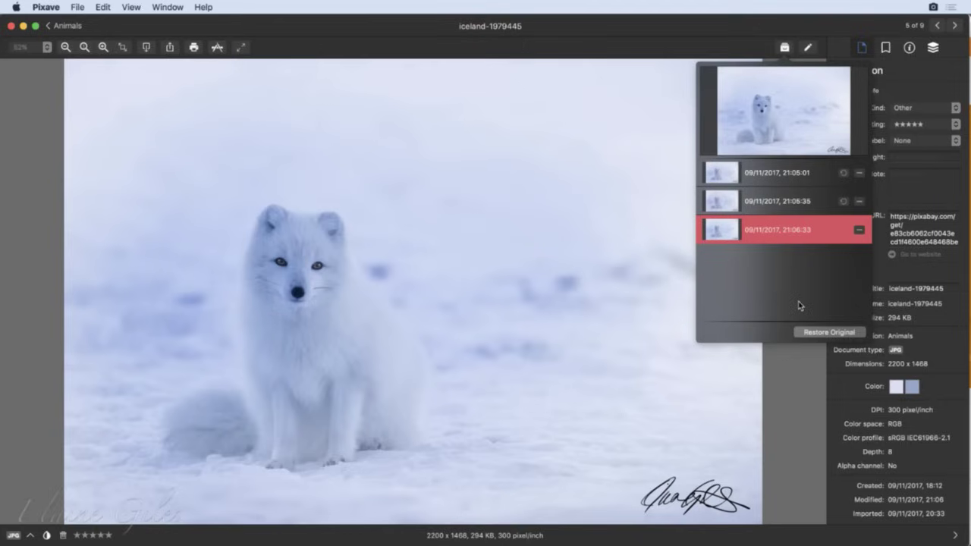
pyautogui.click(821, 333)
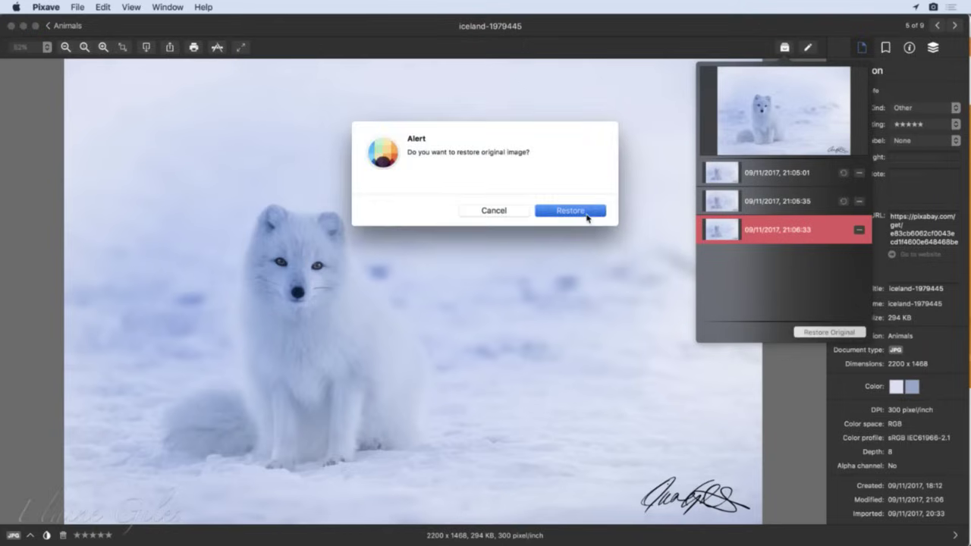
pyautogui.click(589, 216)
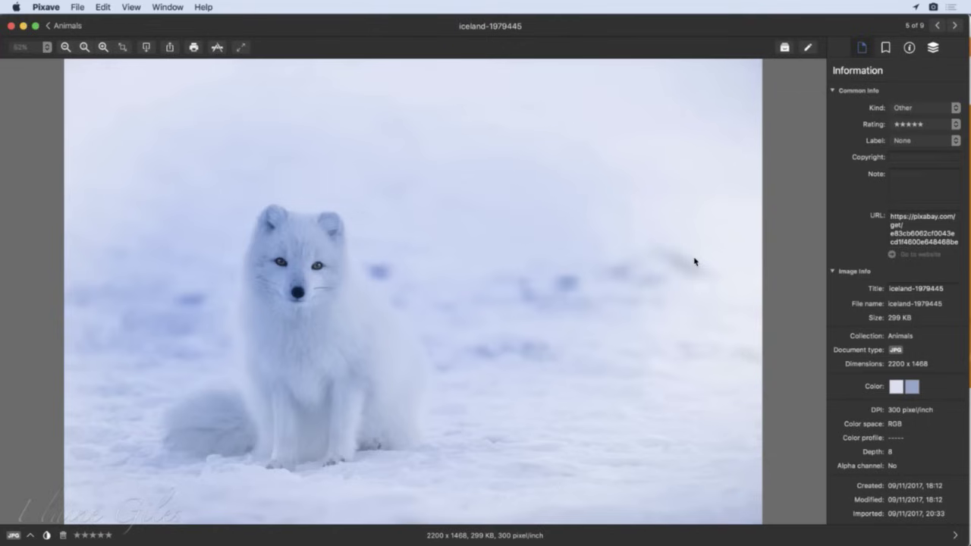
# Step: Restore the signed version dated 09/11/2017, 21:06:33 from the image's version history
pyautogui.click(784, 47)
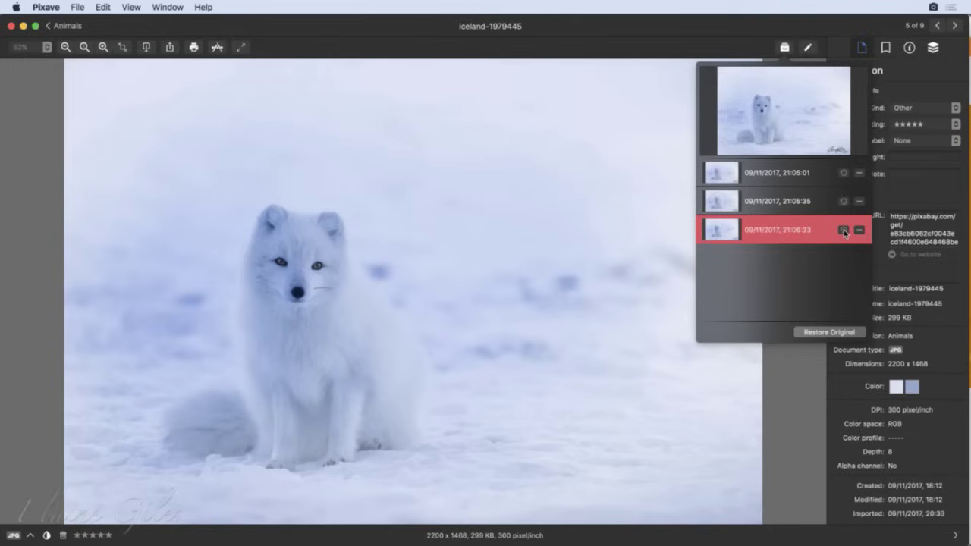
pyautogui.click(844, 231)
pyautogui.click(581, 214)
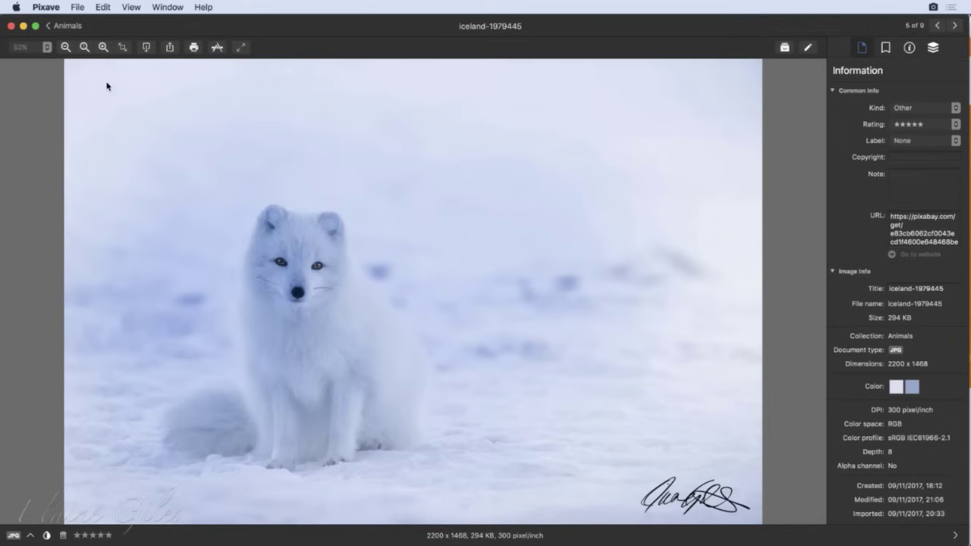
# Step: Return to the Animals collection, narrow the window, hide Safari, and copy iceland-1979445 into the 20171109 - Pixave for Mac folder in Finder
pyautogui.click(50, 26)
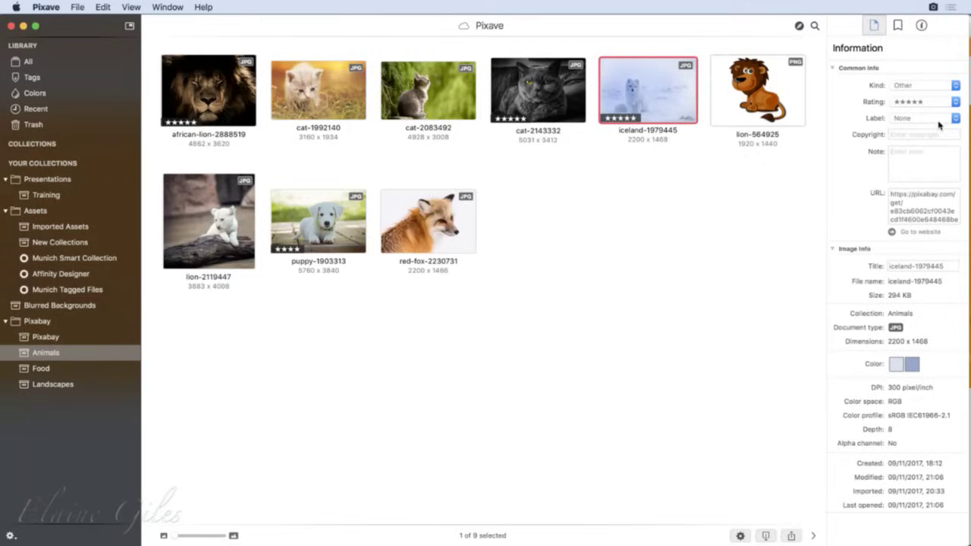
pyautogui.moveTo(968, 144); pyautogui.dragTo(734, 153)
pyautogui.click(814, 27)
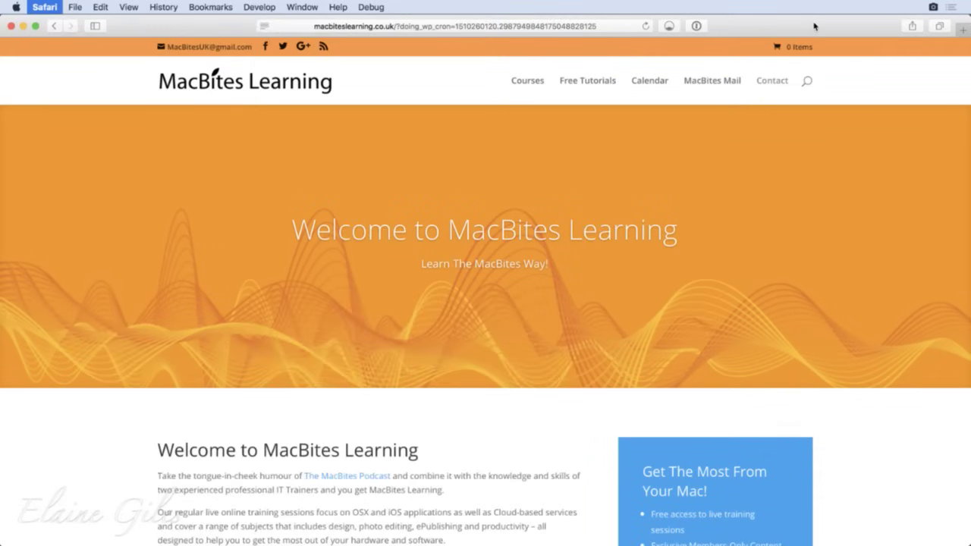
pyautogui.press('super+h')
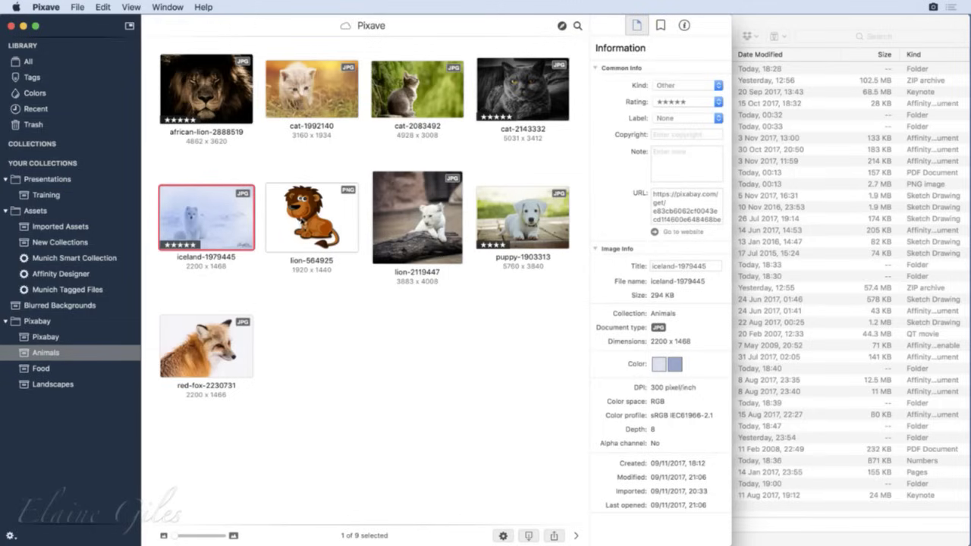
pyautogui.moveTo(211, 217); pyautogui.dragTo(839, 501)
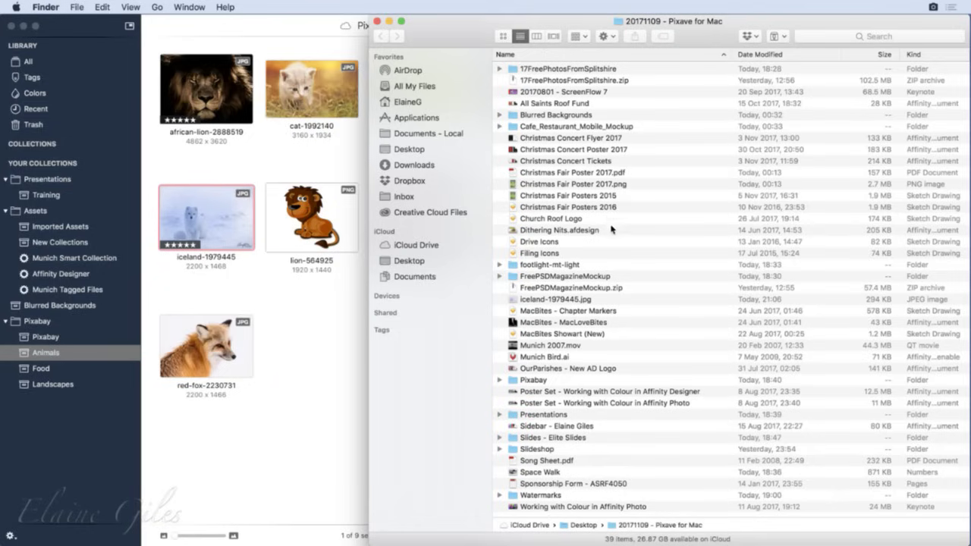
# Step: Preview the copied iceland-1979445.jpg with Quick Look in Finder, then switch back to Pixave and widen its window again
pyautogui.click(554, 299)
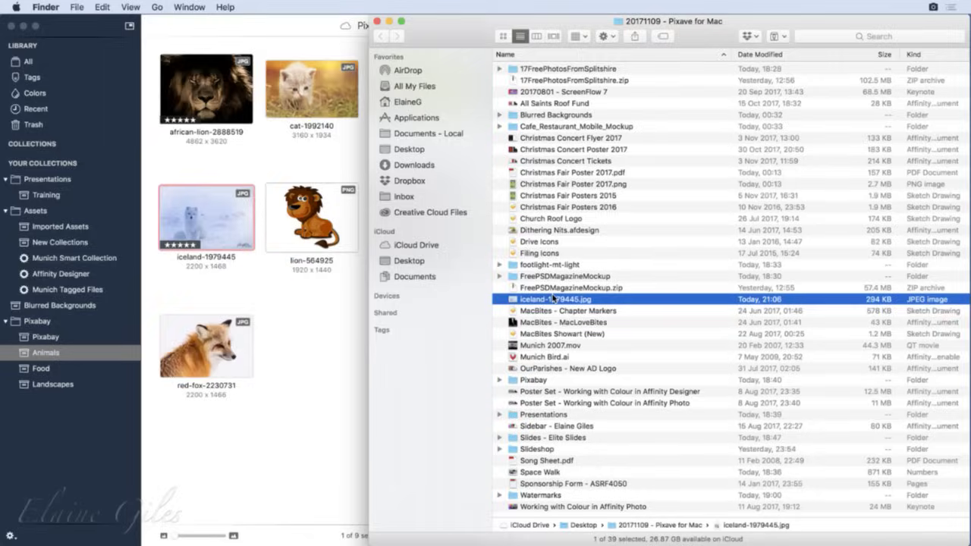
pyautogui.press('space')
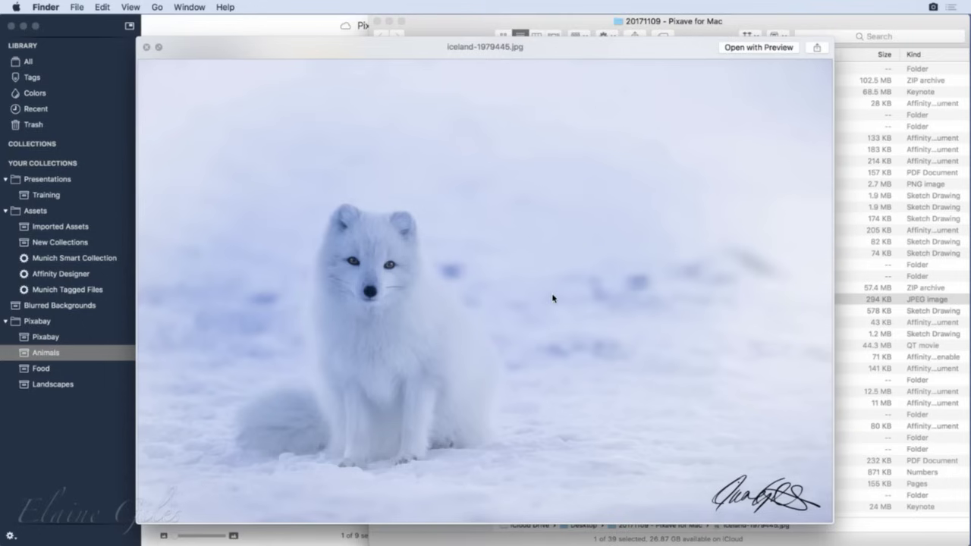
pyautogui.click(147, 47)
pyautogui.click(329, 362)
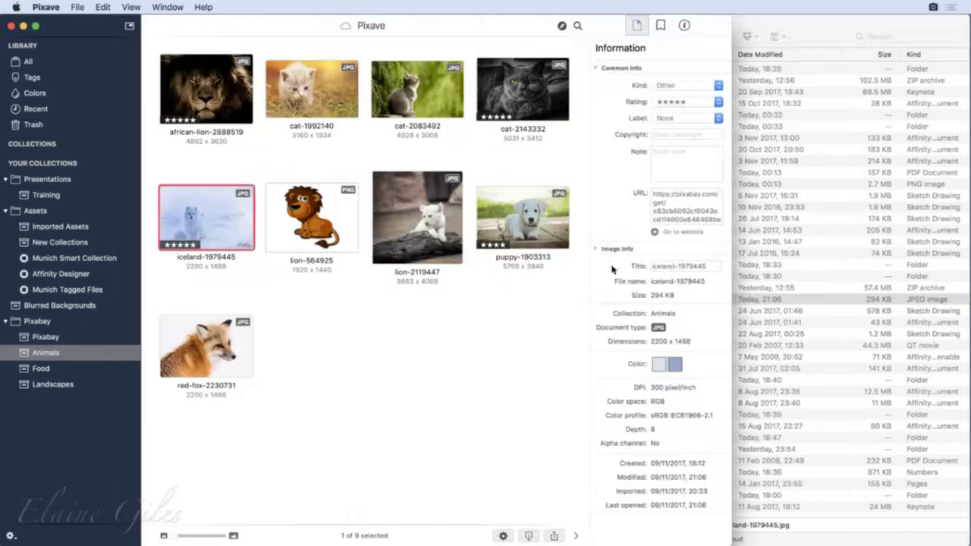
pyautogui.moveTo(733, 277); pyautogui.dragTo(970, 268)
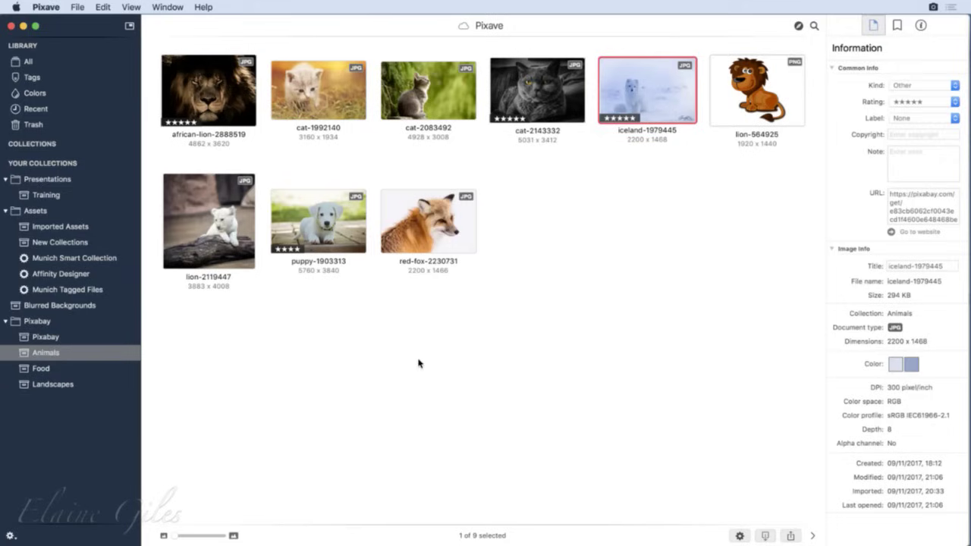
# Step: Select all images from african-lion-2888519 through red-fox-2230731 in the Animals collection and start exporting them
pyautogui.click(218, 92)
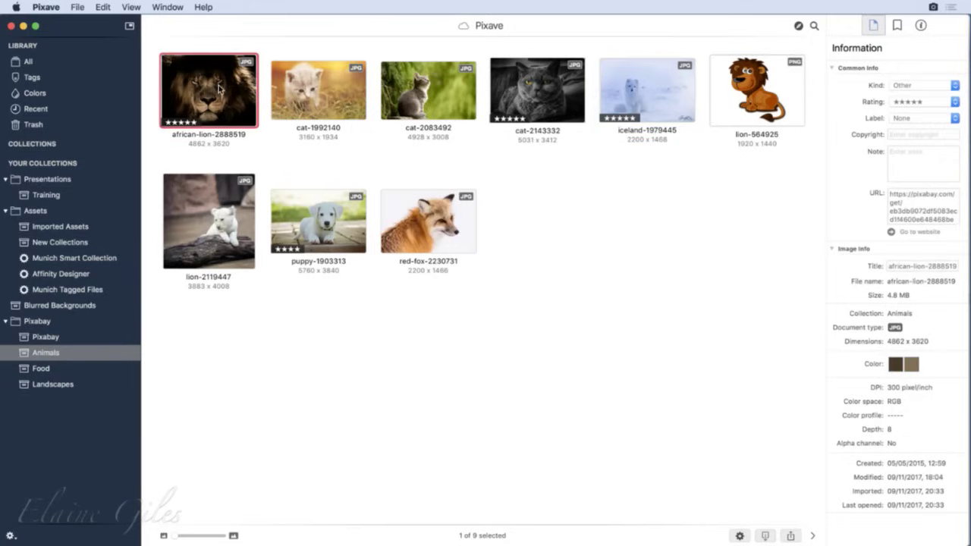
pyautogui.keyDown('shift'); pyautogui.click(439, 235); pyautogui.keyUp('shift')
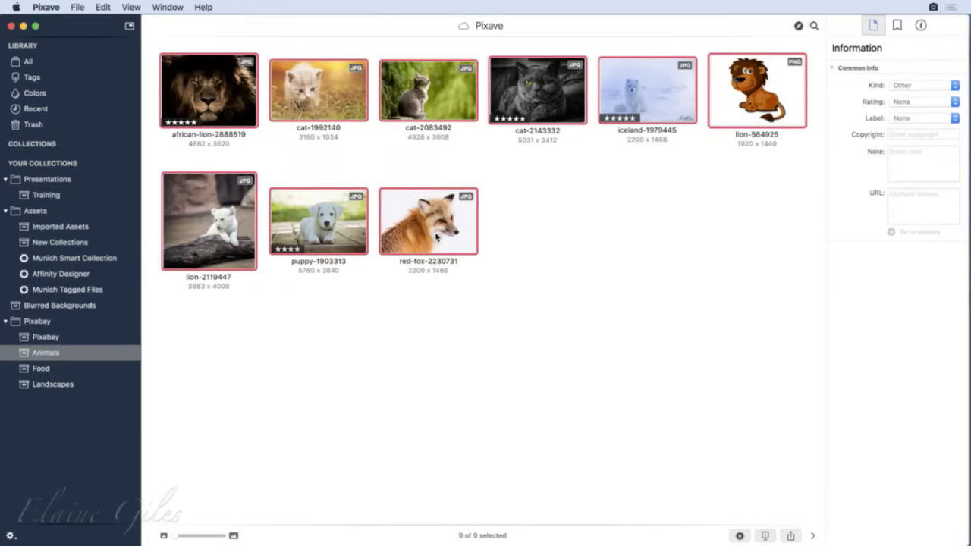
pyautogui.click(77, 6)
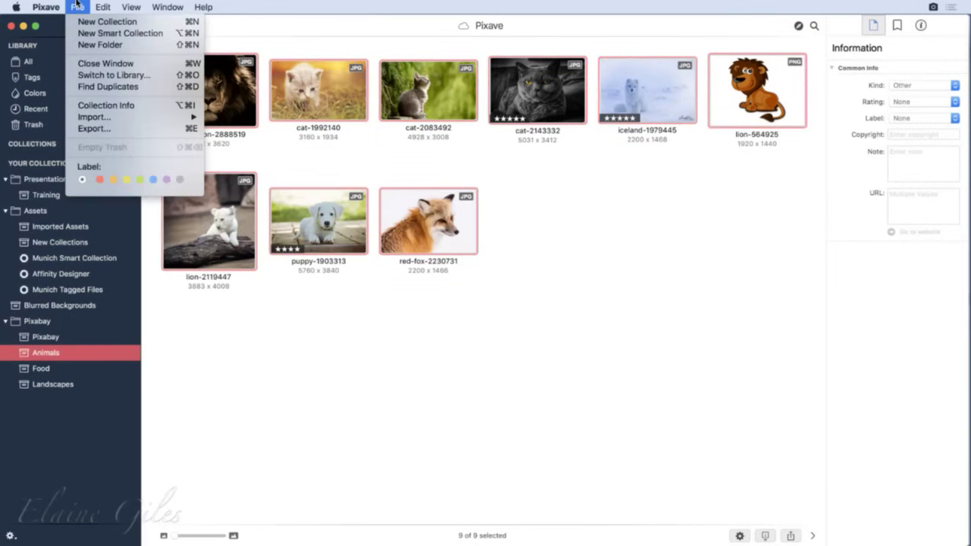
pyautogui.click(94, 129)
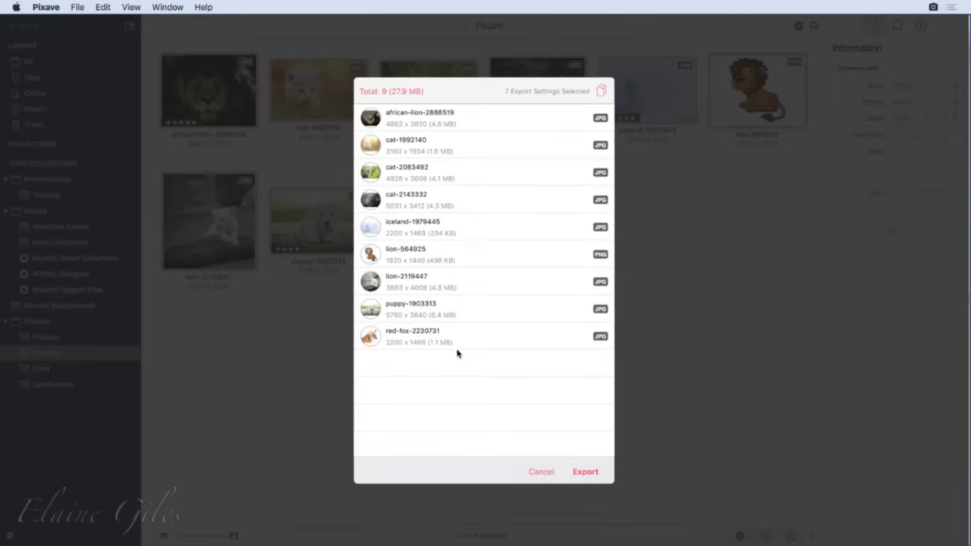
# Step: Exclude the PNG - Fit within 1024 x 1024 and PNG - 50% of Original Size settings from the export
pyautogui.click(602, 92)
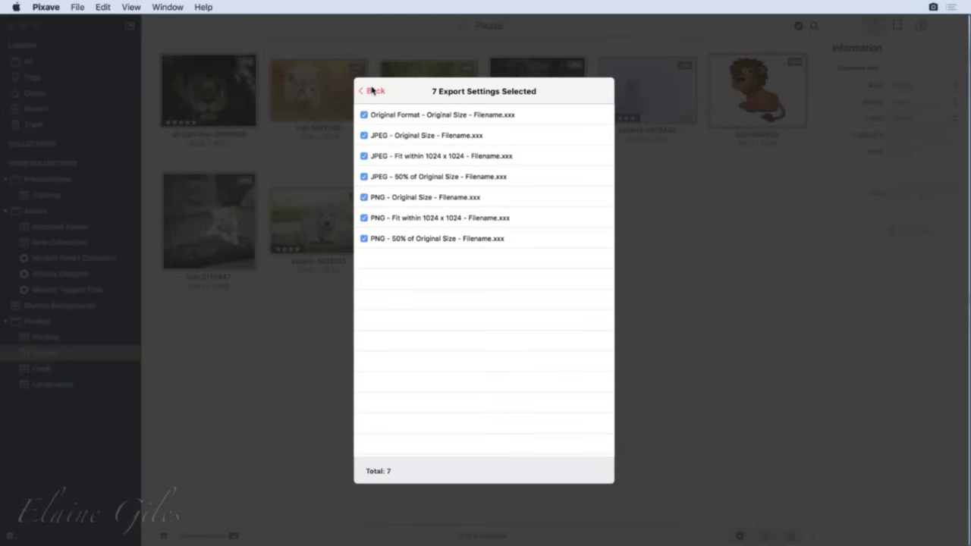
pyautogui.click(365, 217)
pyautogui.click(364, 238)
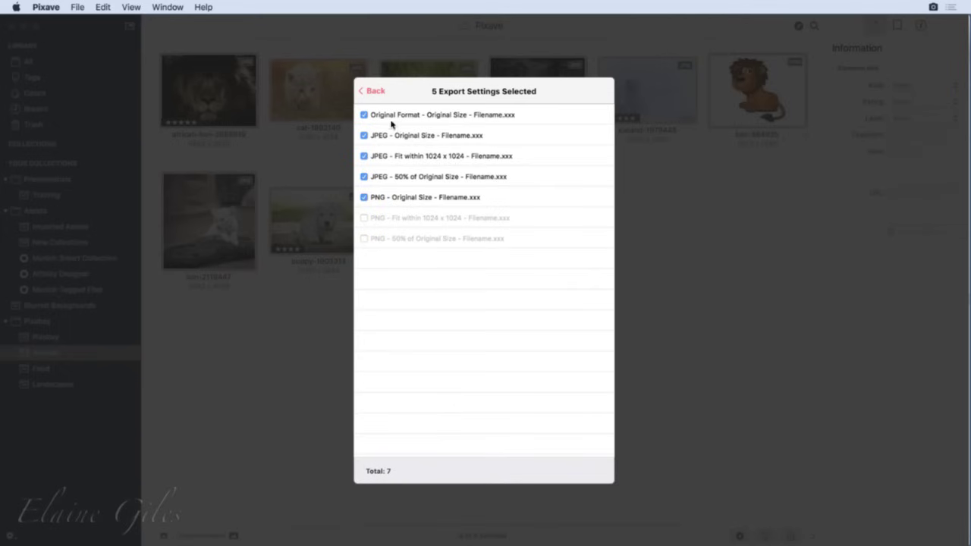
pyautogui.click(383, 92)
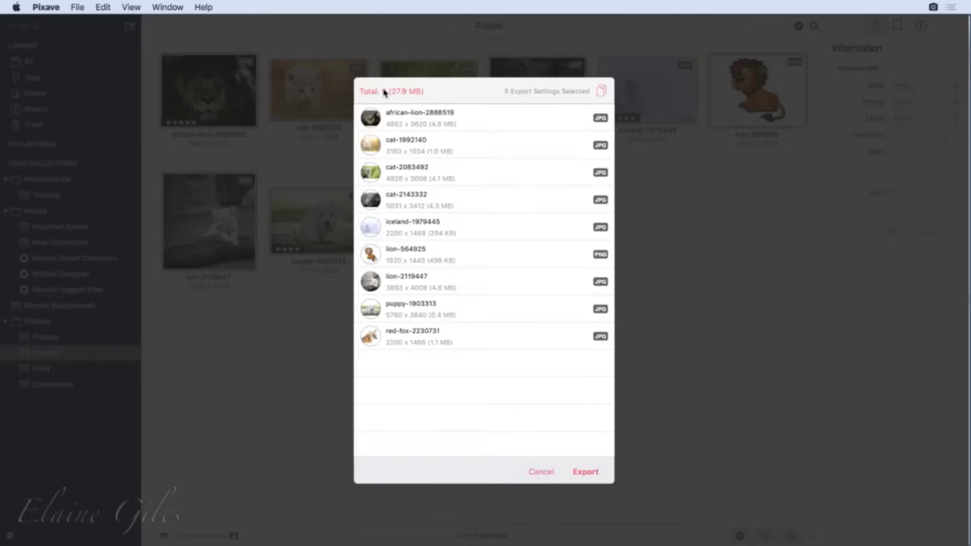
# Step: Proceed with the export and create a new folder named Exported on the Desktop as its destination
pyautogui.click(589, 473)
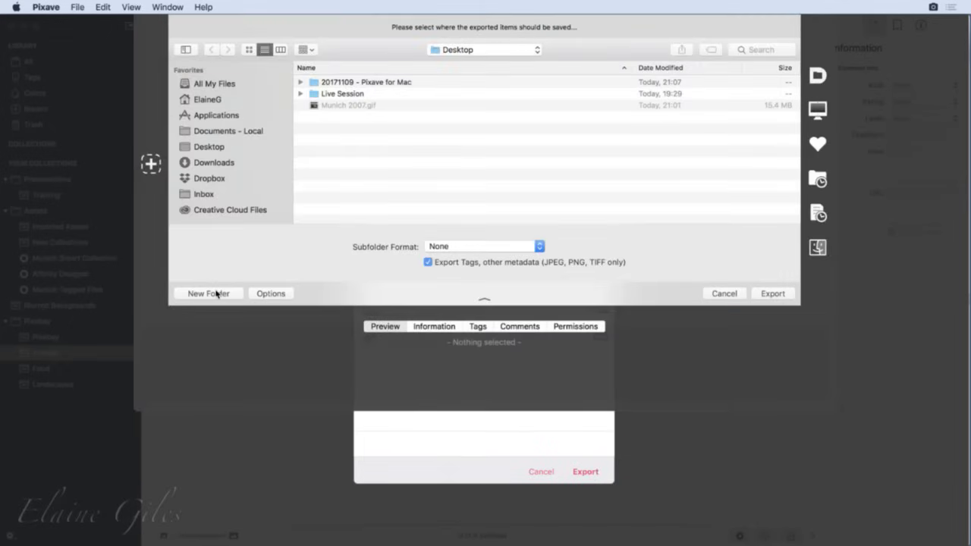
pyautogui.click(216, 294)
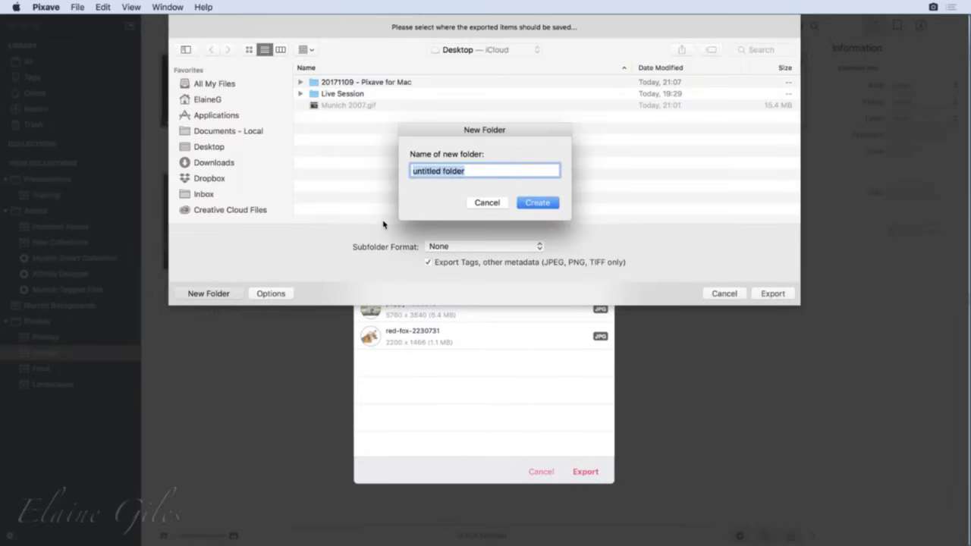
pyautogui.write('Exported')
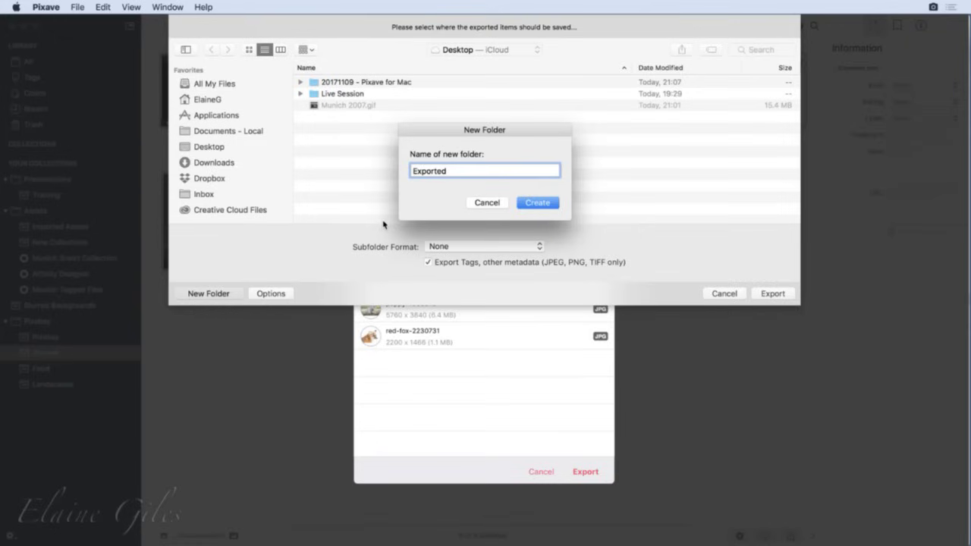
pyautogui.click(539, 202)
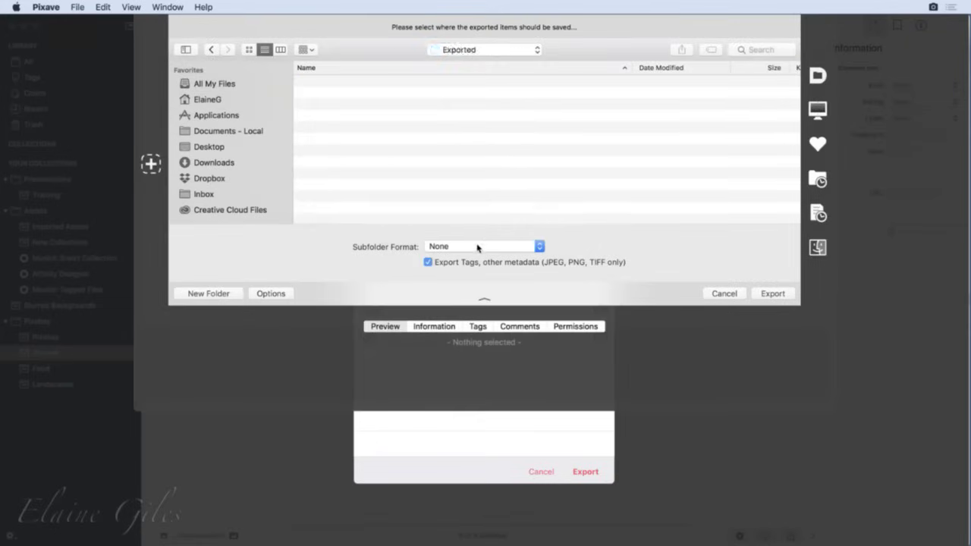
# Step: Keep the subfolder format at None and export the images with their tags and metadata into the Exported folder
pyautogui.click(477, 248)
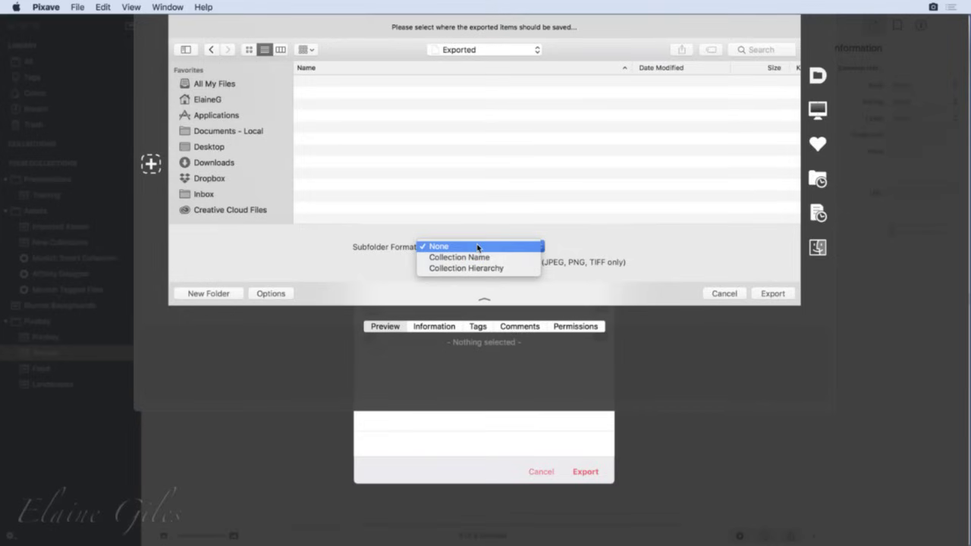
pyautogui.click(518, 247)
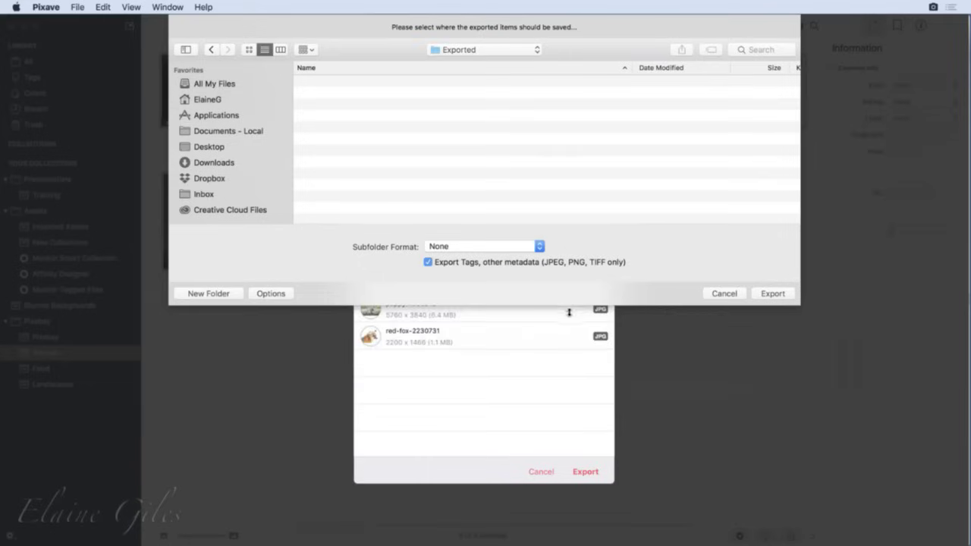
pyautogui.moveTo(569, 309); pyautogui.dragTo(579, 392)
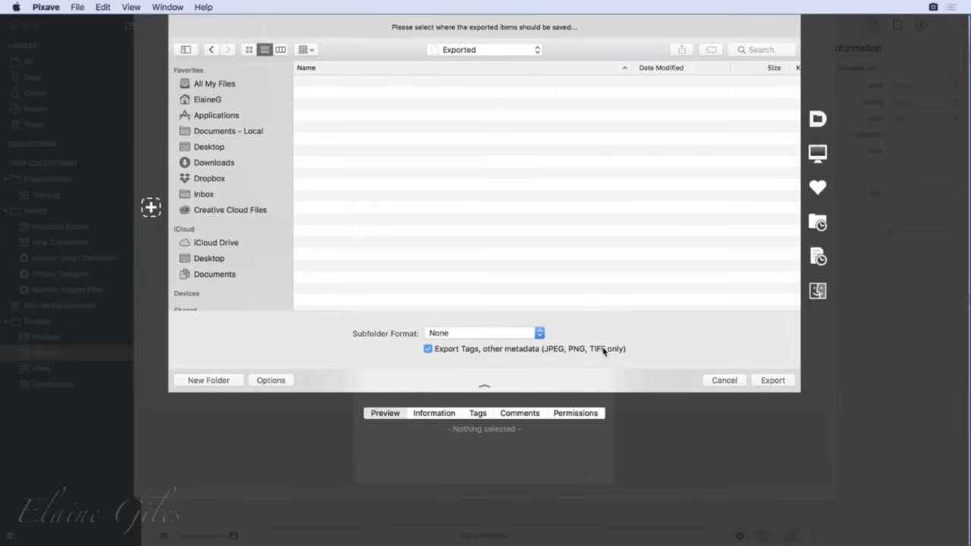
pyautogui.click(776, 380)
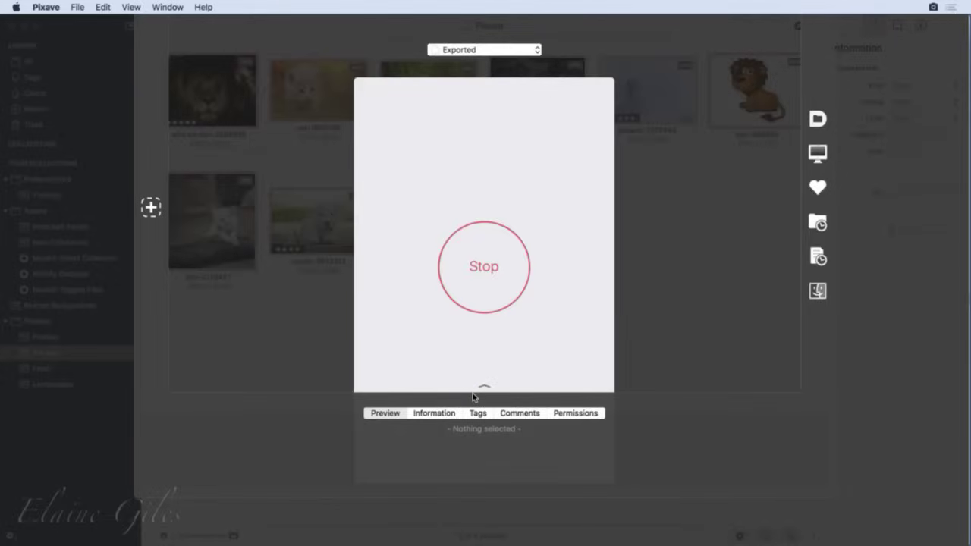
pyautogui.click(483, 383)
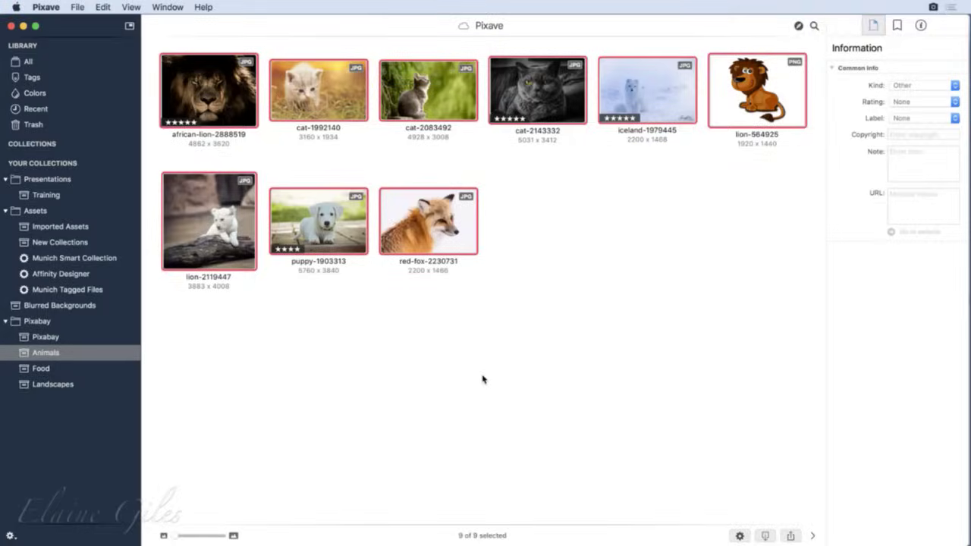
# Step: Narrow the Pixave window, open the Exported folder from the desktop in Finder, and enlarge its window to examine the exported files
pyautogui.moveTo(968, 272); pyautogui.dragTo(733, 283)
pyautogui.moveTo(876, 22); pyautogui.dragTo(717, 15)
pyautogui.doubleClick(862, 137)
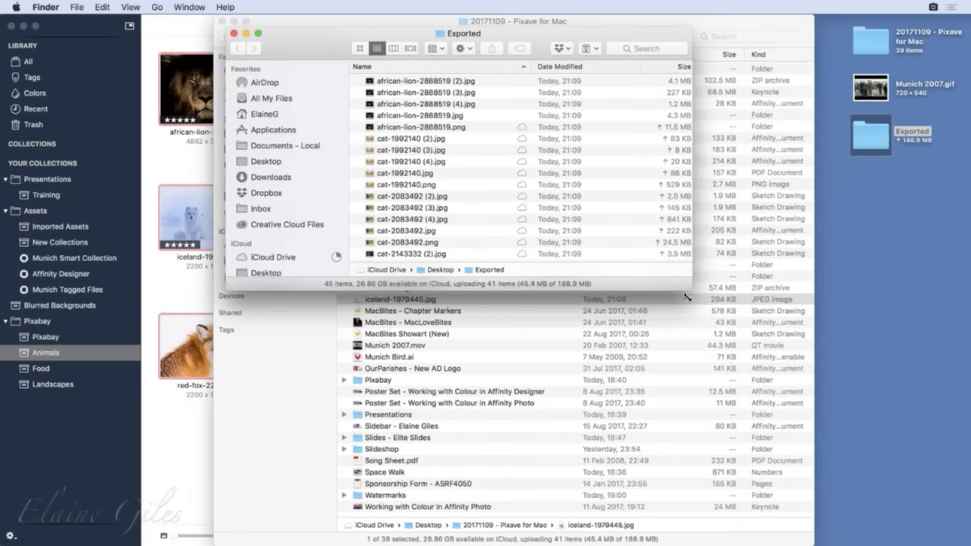
pyautogui.moveTo(709, 310); pyautogui.dragTo(905, 487)
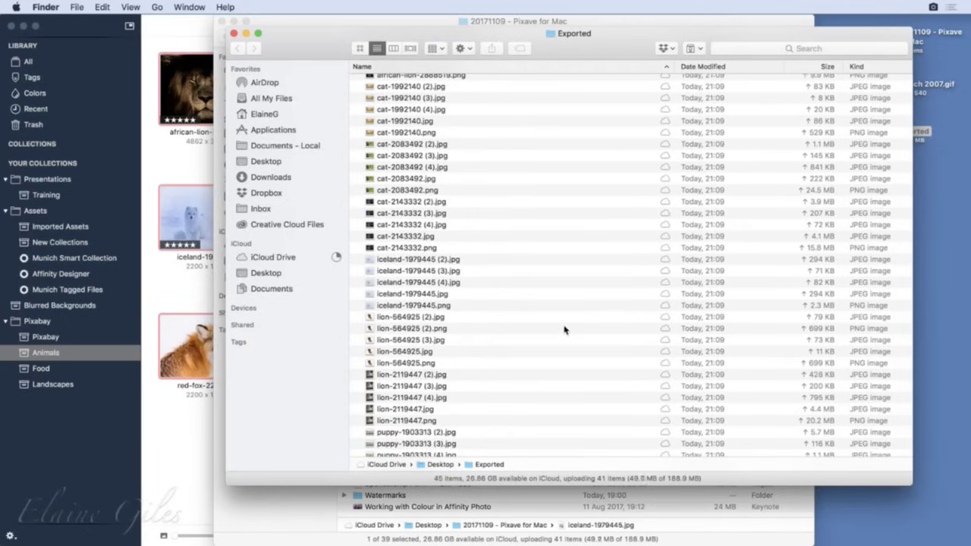
# Step: Preview the exported images one after another with Quick Look, from cat-1992140 (3).jpg through to the cat-2083492 files
pyautogui.scroll(3, 467, 265)
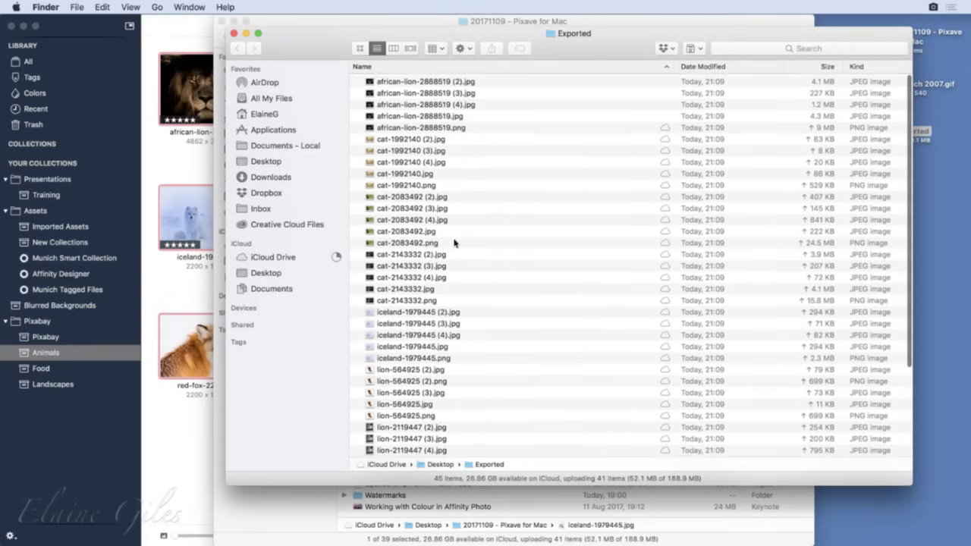
pyautogui.click(445, 150)
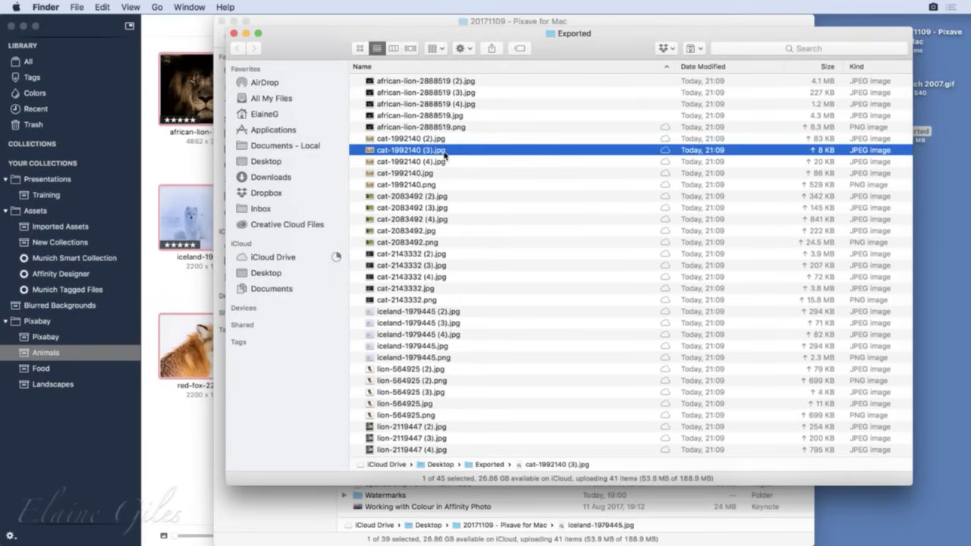
pyautogui.press('space')
pyautogui.press('Down')
pyautogui.press('Down')
pyautogui.press('Down')
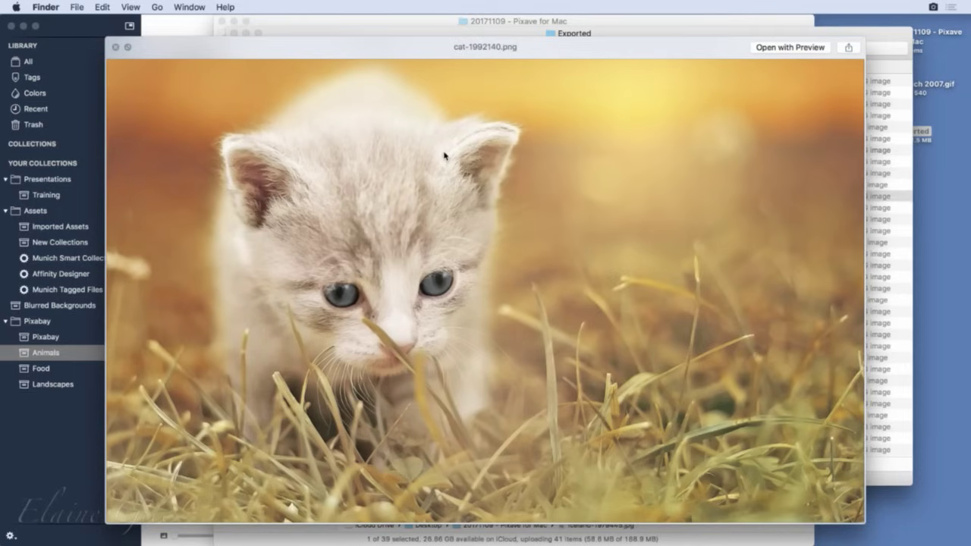
pyautogui.press('Down')
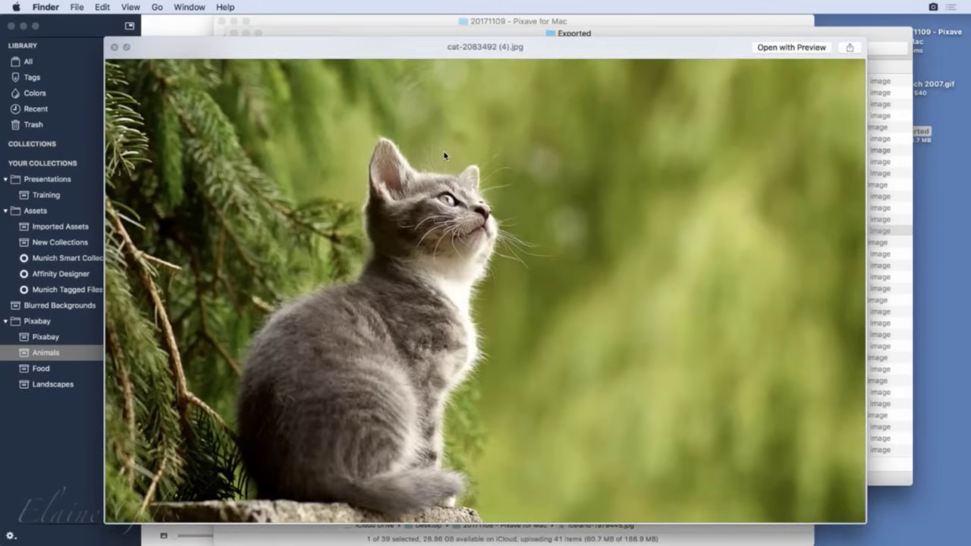
# Step: Compare the previews of cat-2083492 (3).jpg and cat-2083492 (4).jpg, then close the preview
pyautogui.press('Up')
pyautogui.press('Up')
pyautogui.press('Down')
pyautogui.press('Up')
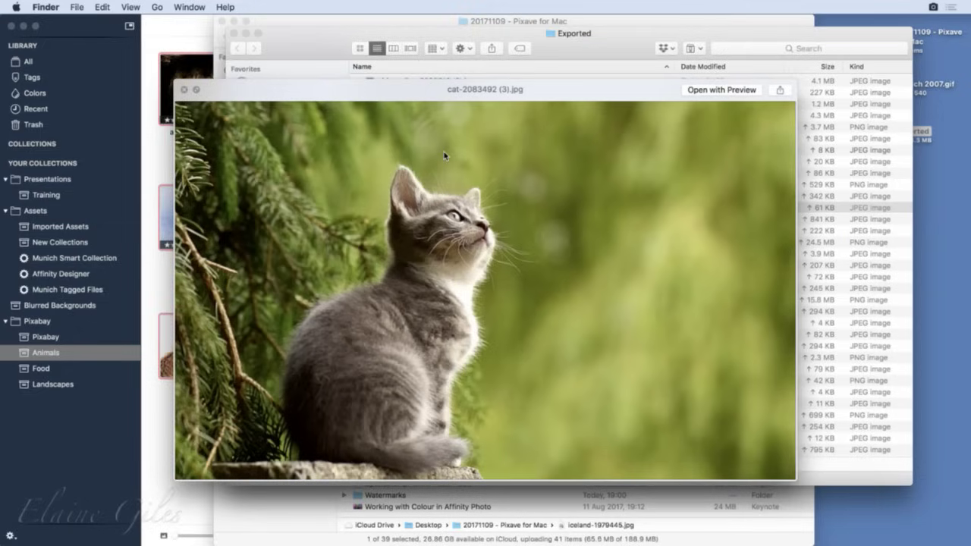
pyautogui.press('Down')
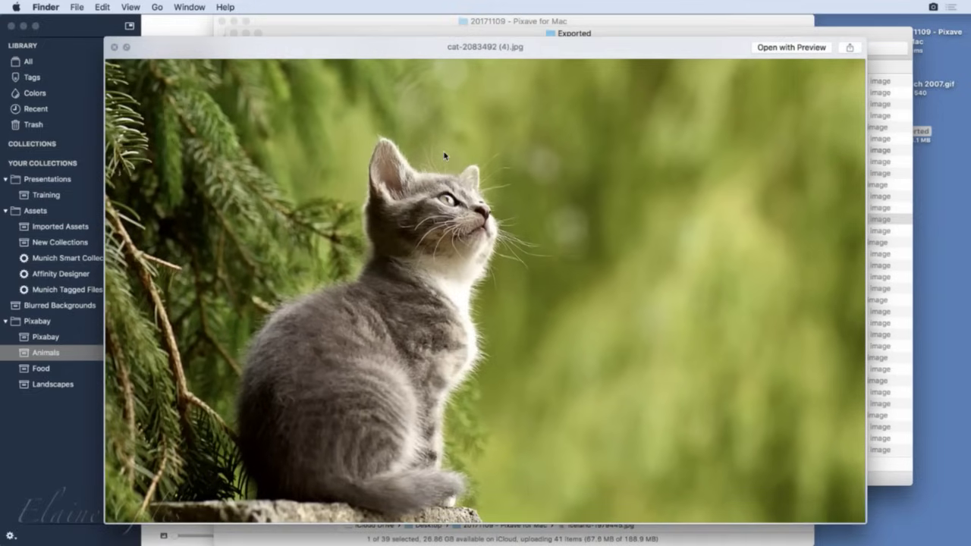
pyautogui.press('Up')
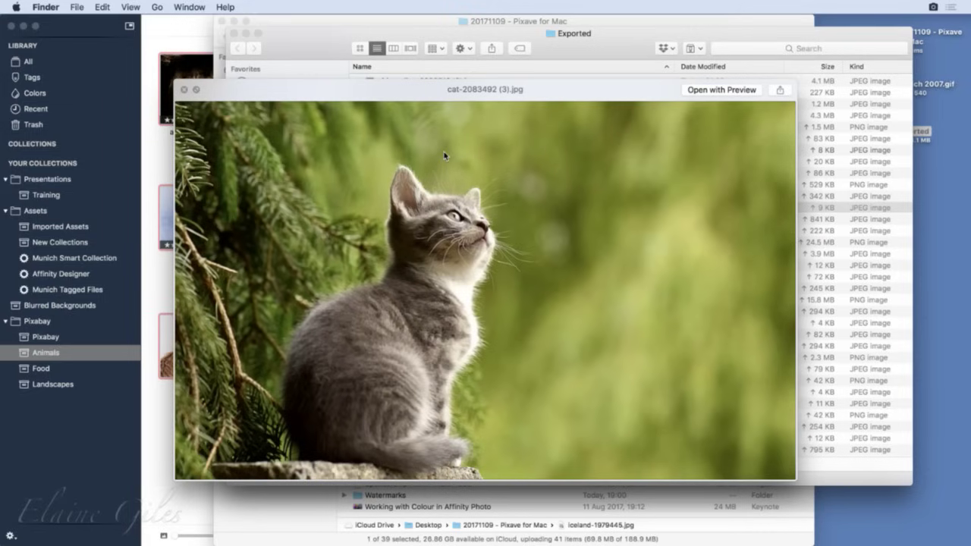
pyautogui.press('Down')
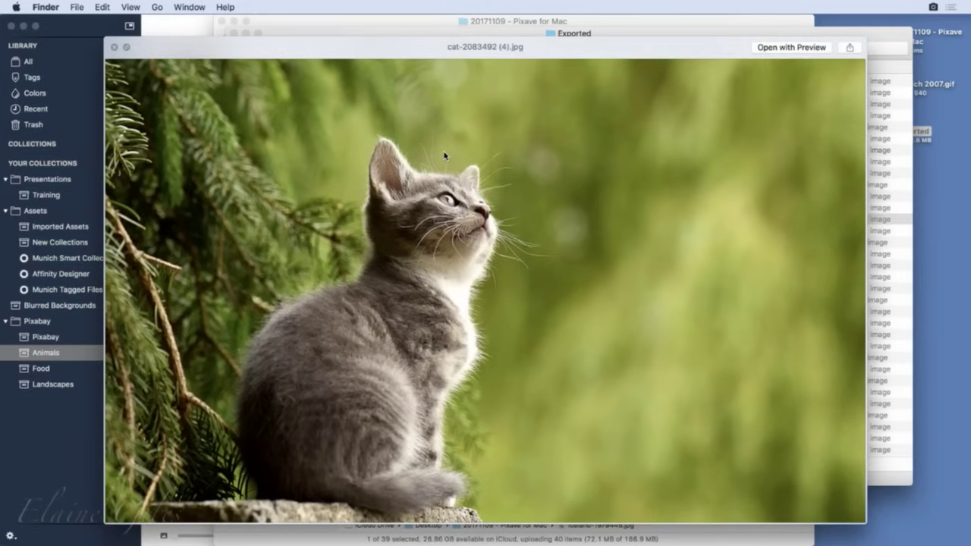
pyautogui.press('space')
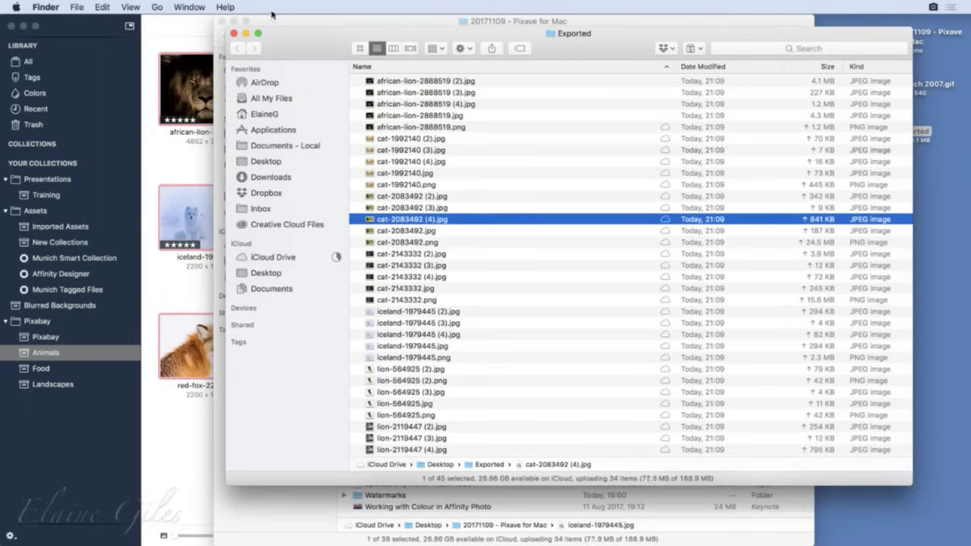
# Step: Close both Finder windows, switch back to Pixave and widen its window to the full screen width
pyautogui.click(235, 34)
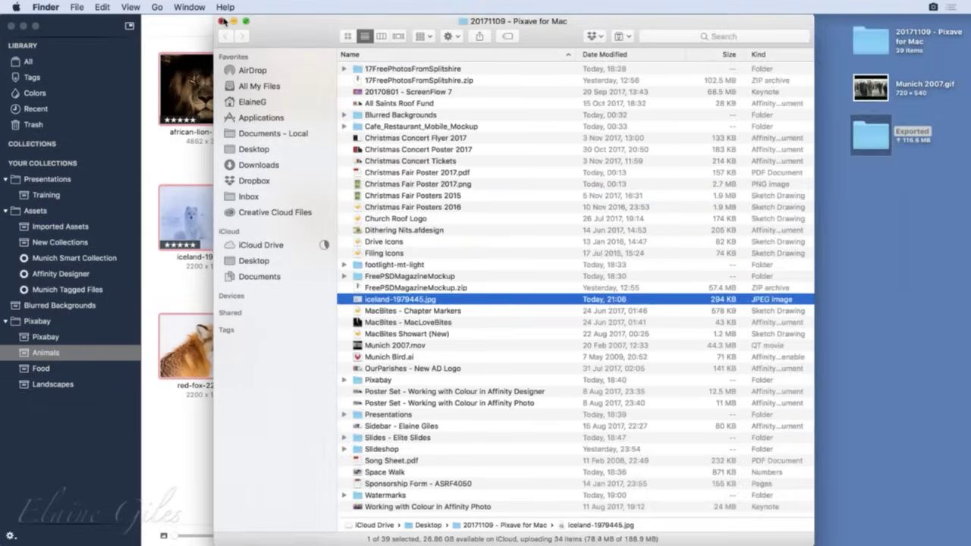
pyautogui.click(222, 22)
pyautogui.click(434, 31)
pyautogui.moveTo(732, 288); pyautogui.dragTo(969, 270)
# Step: Open the Export settings in Pixave's preferences
pyautogui.click(85, 6)
pyautogui.click(79, 7)
pyautogui.moveTo(47, 7)
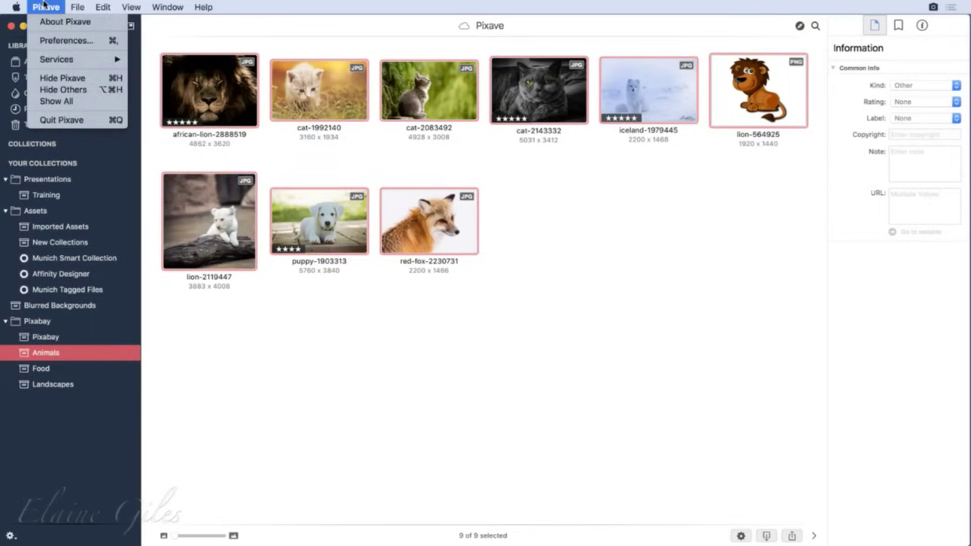
pyautogui.click(64, 41)
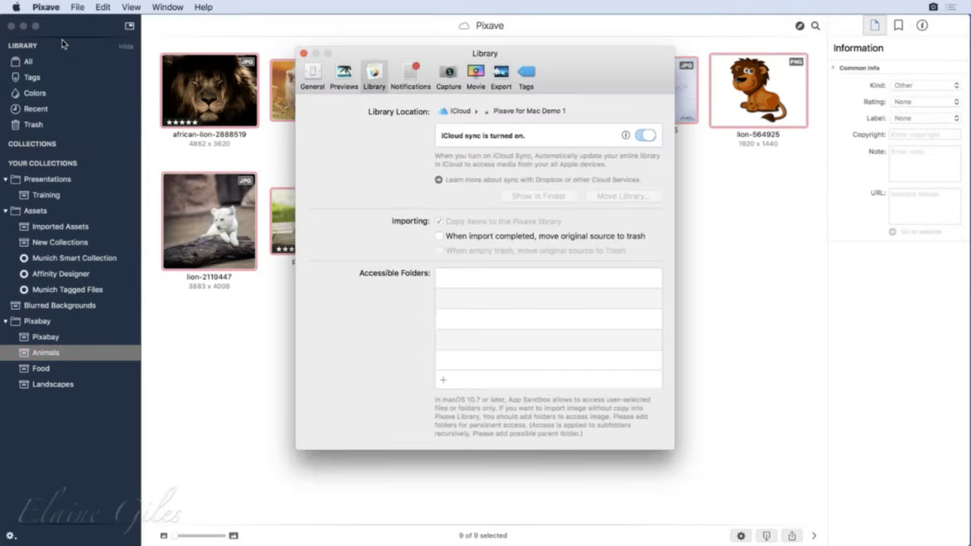
pyautogui.click(502, 73)
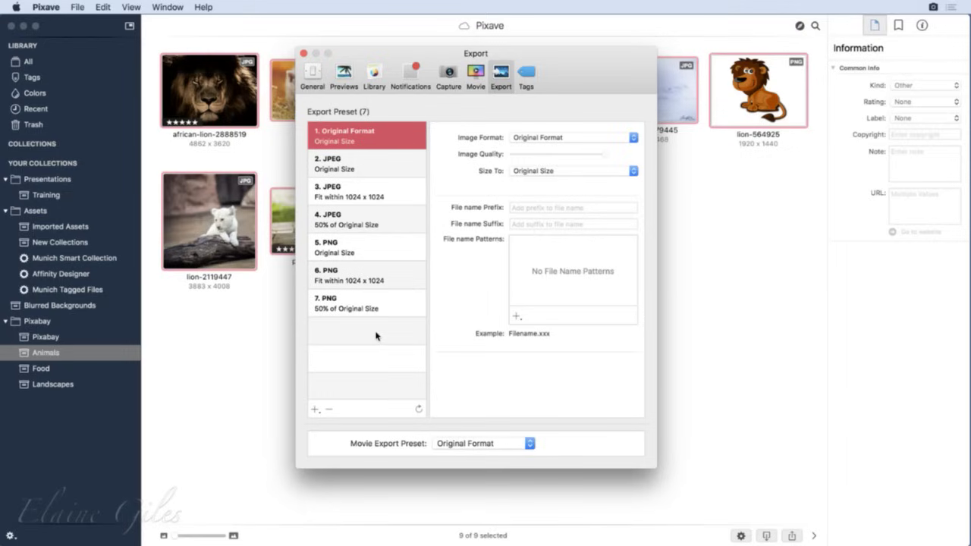
# Step: Add a PNG export preset at Original Size with the file name prefix Watermarked
pyautogui.click(314, 410)
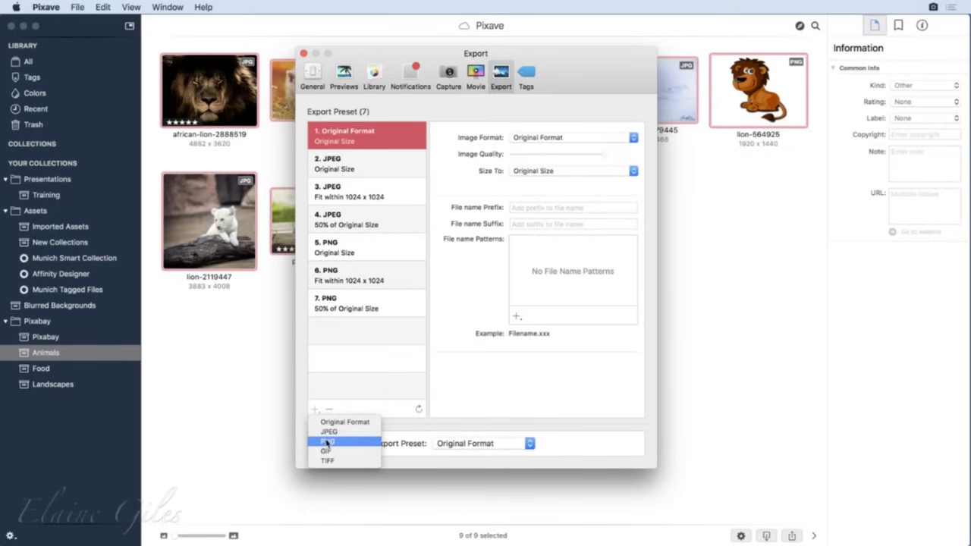
pyautogui.click(327, 442)
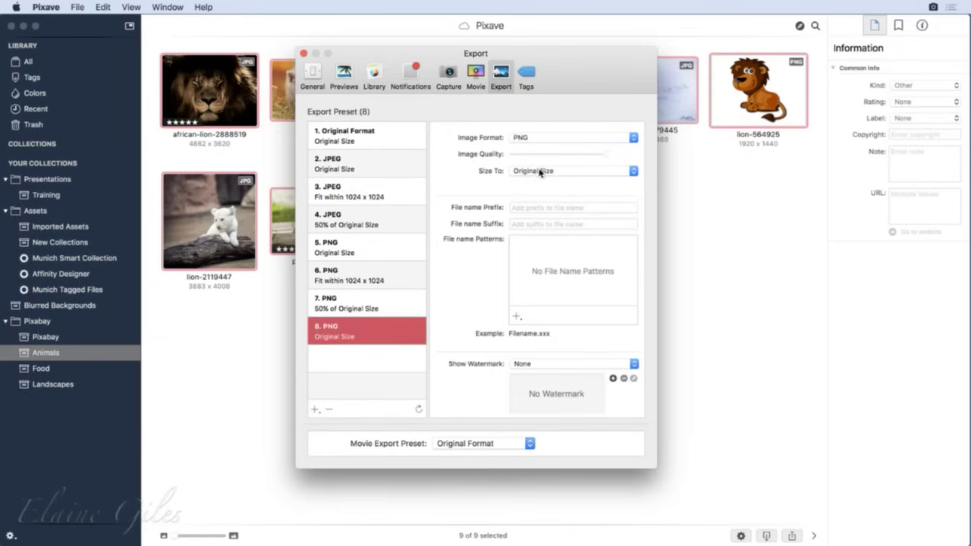
pyautogui.click(530, 208)
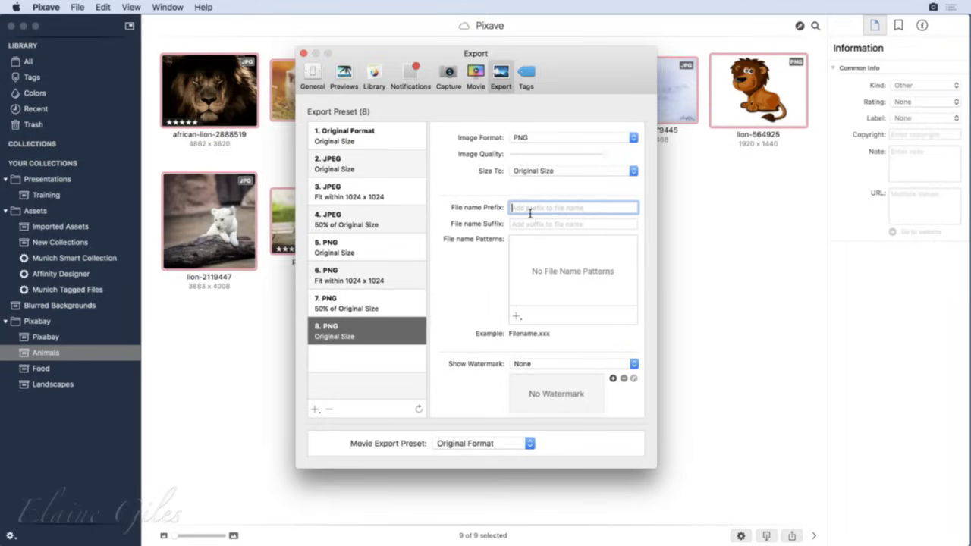
pyautogui.write('Watermarked')
# Step: Create a watermark titled Signature for the new preset, positioned in the bottom-right corner of the image with 50% opacity
pyautogui.click(533, 364)
pyautogui.click(533, 365)
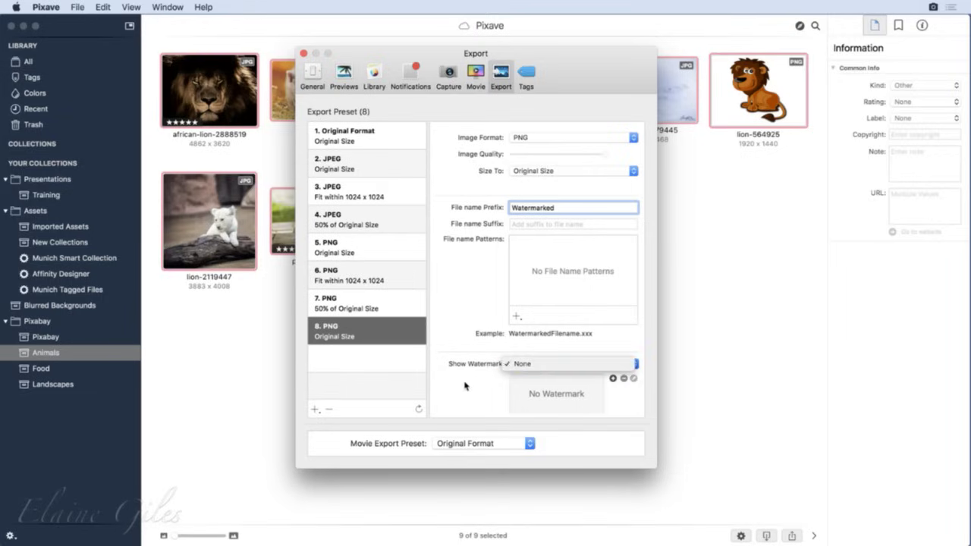
pyautogui.click(613, 379)
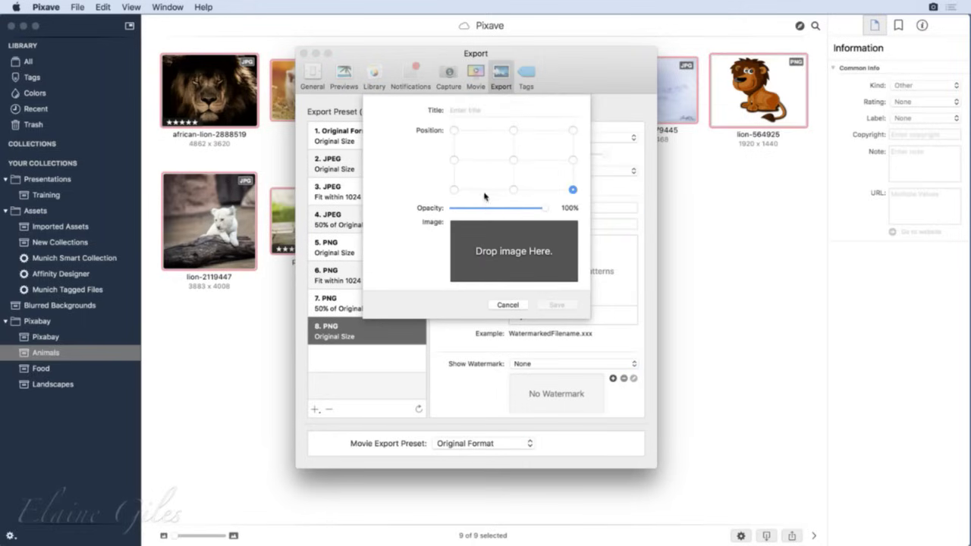
pyautogui.write('Signature')
pyautogui.click(514, 160)
pyautogui.click(514, 189)
pyautogui.click(454, 190)
pyautogui.click(454, 130)
pyautogui.click(573, 190)
pyautogui.moveTo(542, 209); pyautogui.dragTo(492, 211)
# Step: Switch to Finder, open the Watermarks folder and preview Copyright.png and Signature.png
pyautogui.press('super+Tab')
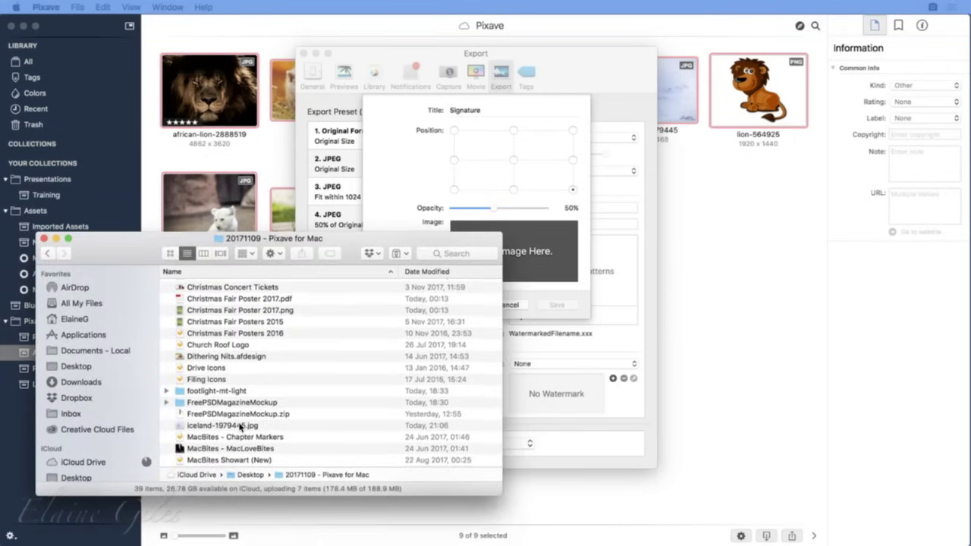
pyautogui.scroll(-3, 238, 433)
pyautogui.doubleClick(205, 452)
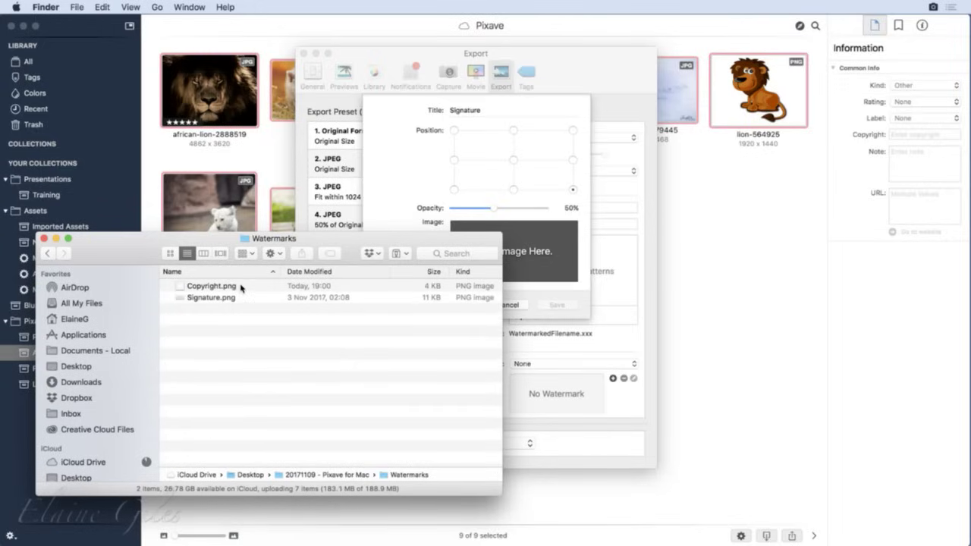
pyautogui.click(241, 287)
pyautogui.press('space')
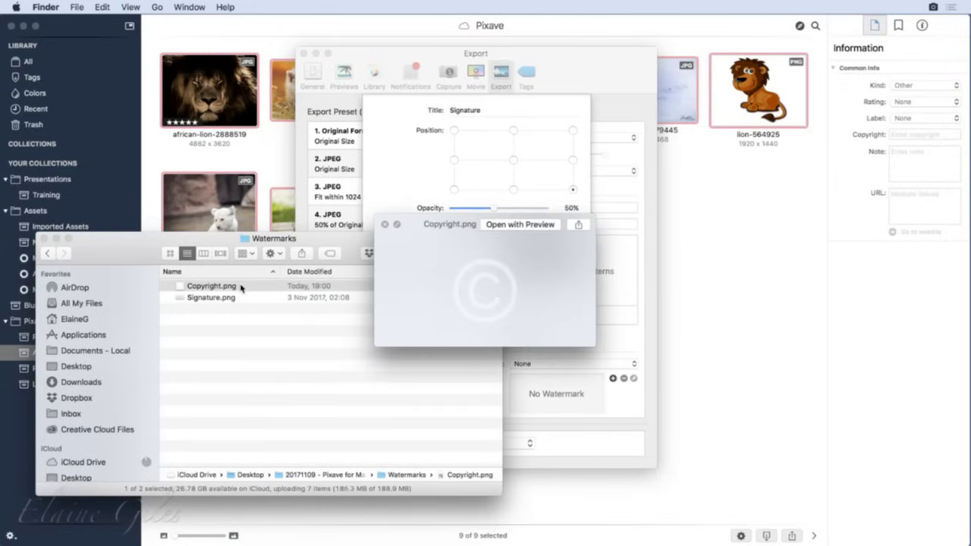
pyautogui.press('Down')
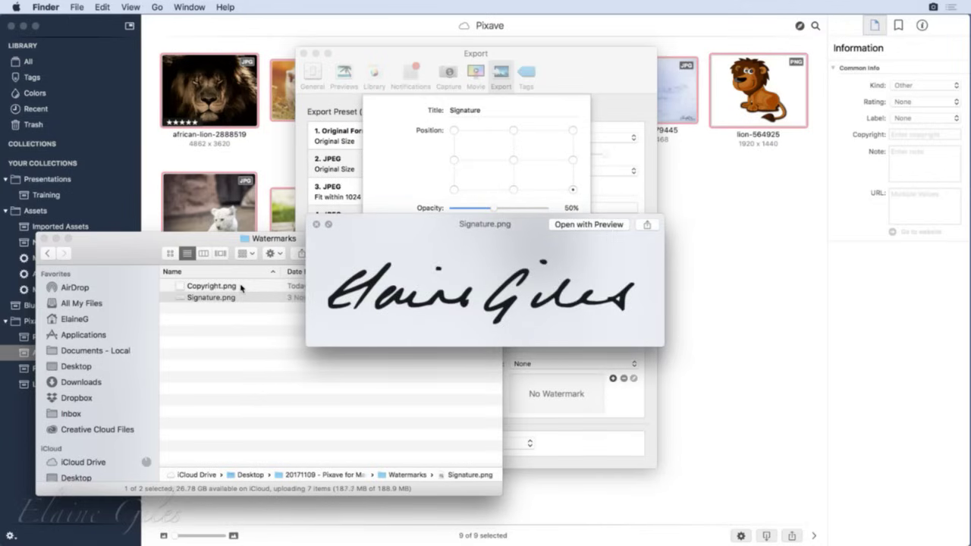
pyautogui.press('space')
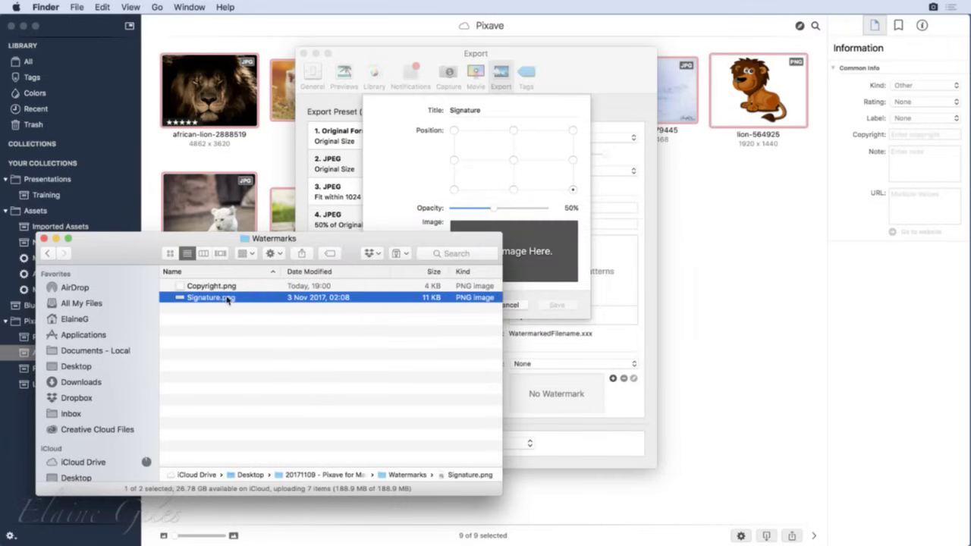
# Step: Use Signature.png from the Watermarks folder as the watermark image, close the Finder window and save the Signature watermark
pyautogui.moveTo(135, 255); pyautogui.dragTo(138, 348)
pyautogui.moveTo(199, 390)
pyautogui.mouseDown()
pyautogui.moveTo(349, 395)
pyautogui.moveTo(521, 283)
pyautogui.mouseUp()
pyautogui.moveTo(139, 343); pyautogui.dragTo(136, 343)
pyautogui.press('super+w')
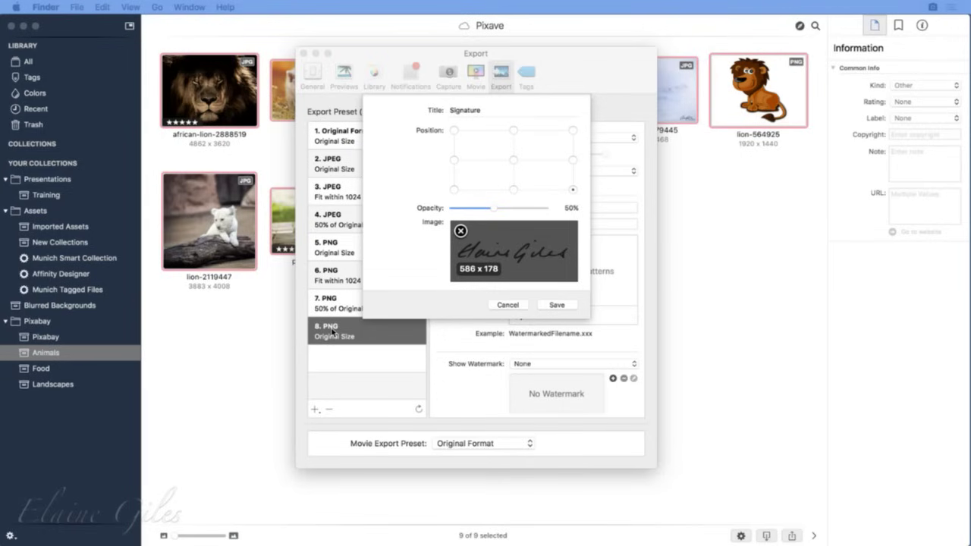
pyautogui.click(558, 304)
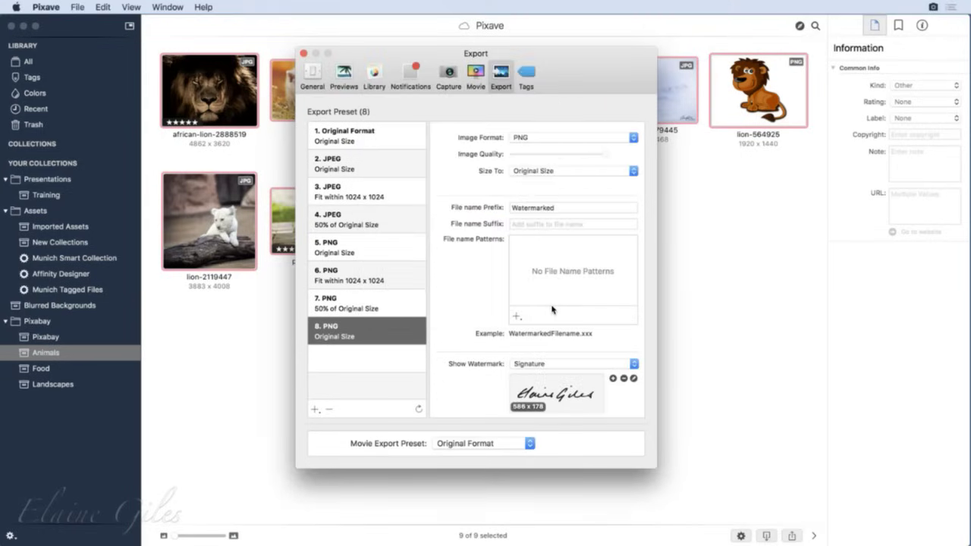
# Step: Add another PNG export preset at Original Size with the file name prefix Copyrighted_
pyautogui.click(317, 408)
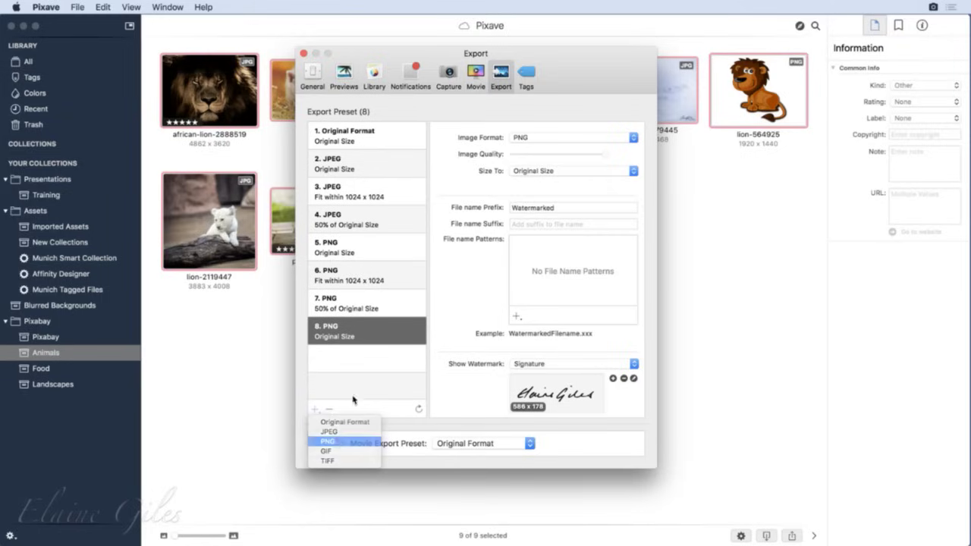
pyautogui.click(330, 441)
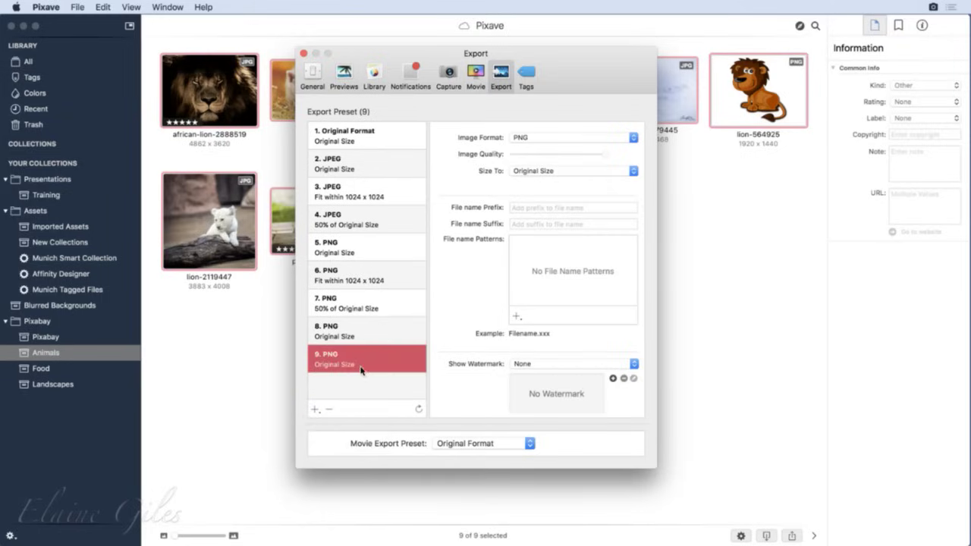
pyautogui.click(593, 171)
pyautogui.click(593, 171)
pyautogui.click(526, 212)
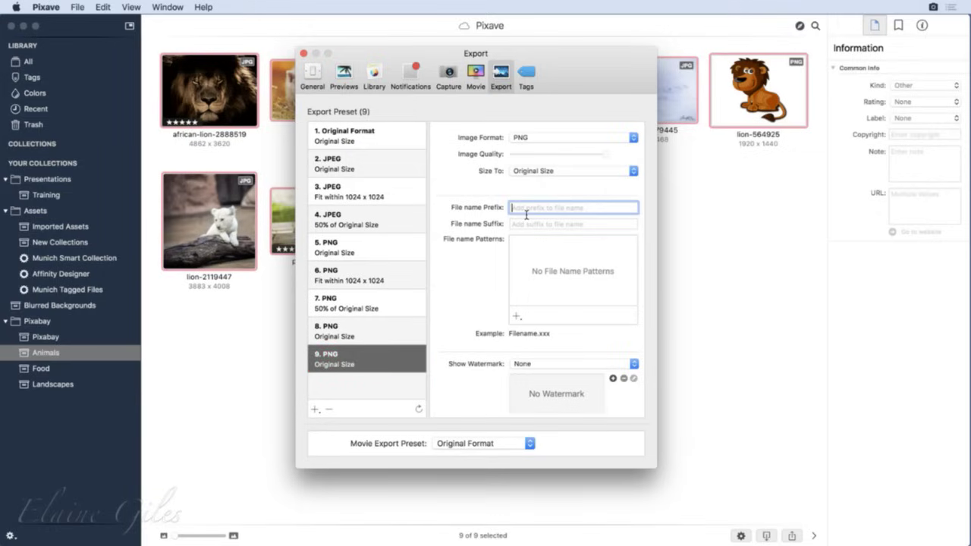
pyautogui.write('Copyrighted_')
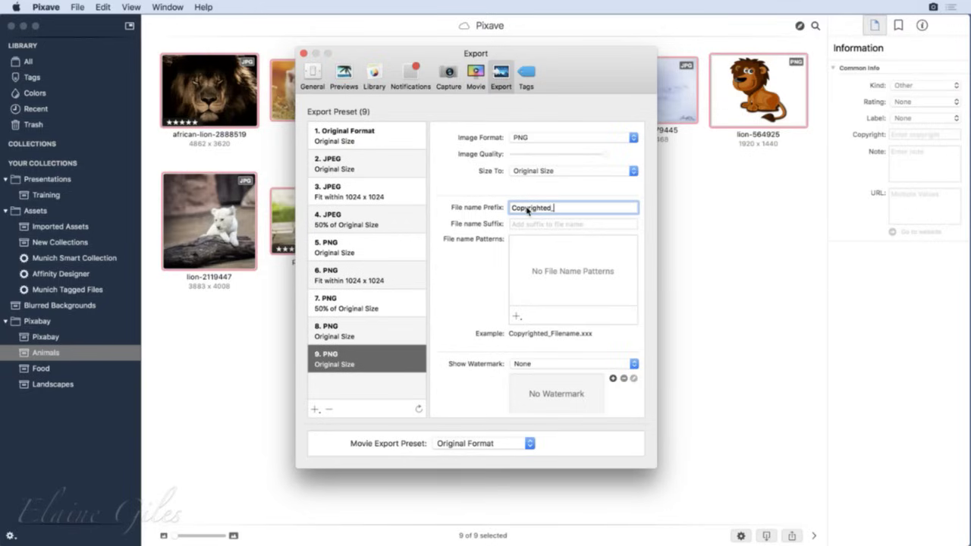
# Step: Start a new watermark titled Copyright for the Copyrighted_ preset and position it in the centre of the image
pyautogui.click(552, 364)
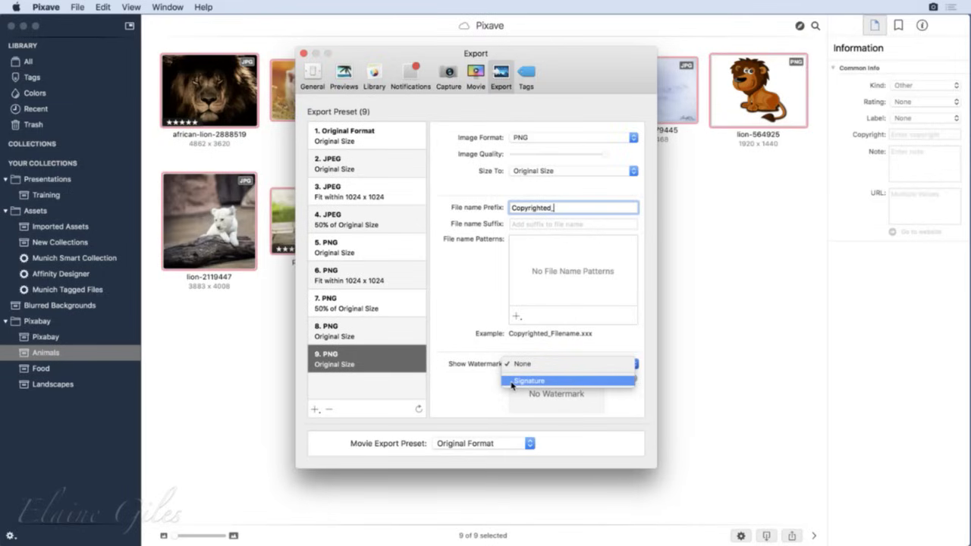
pyautogui.click(536, 392)
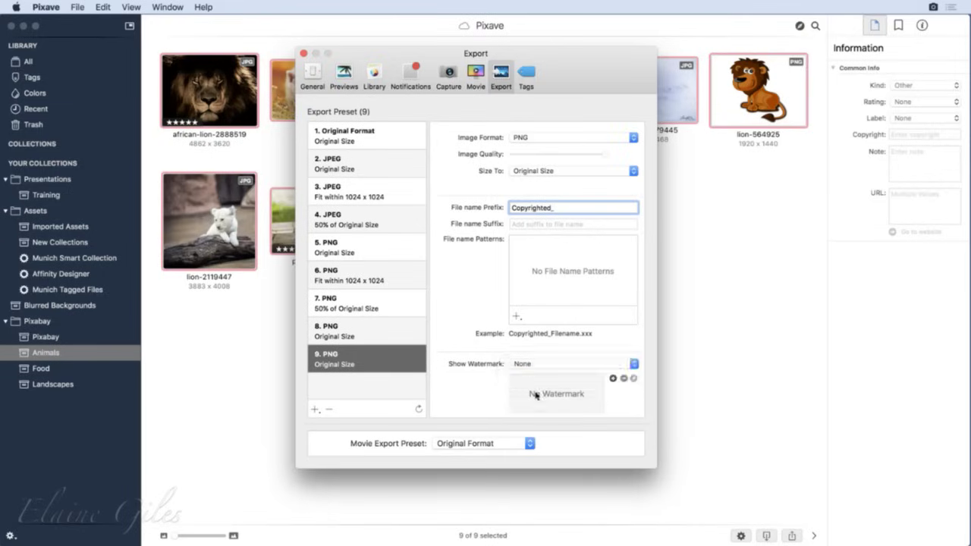
pyautogui.click(613, 378)
pyautogui.write('Copyright')
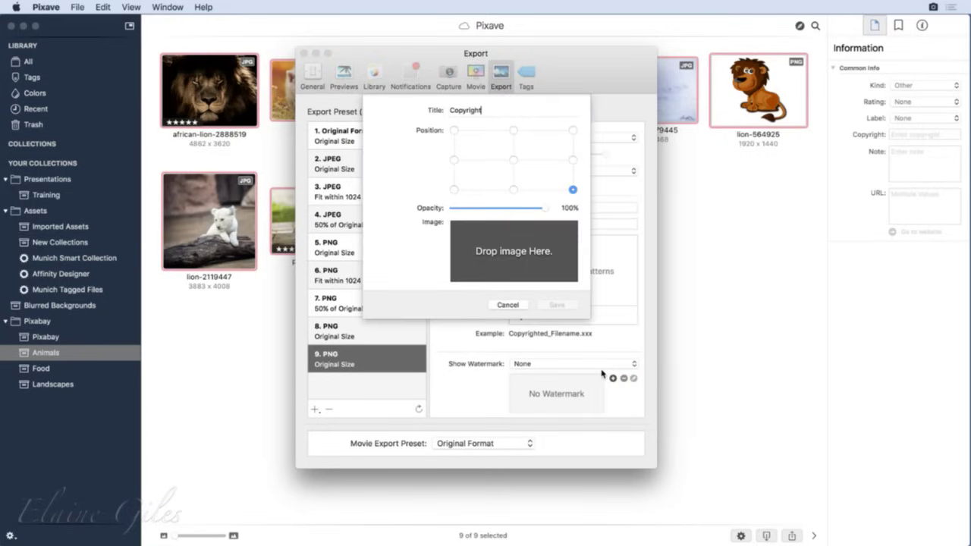
pyautogui.click(513, 160)
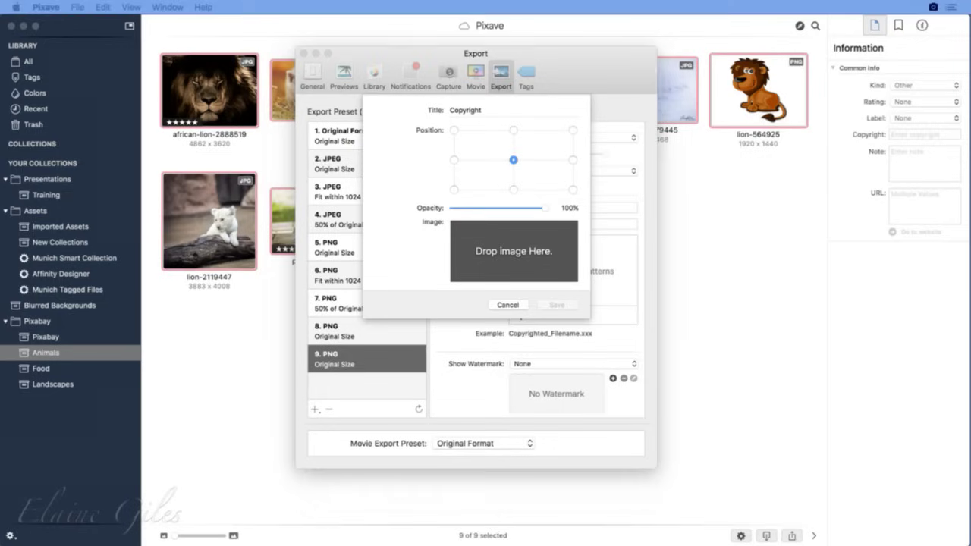
# Step: Add Copyright.png as the Copyright watermark's image and set its opacity to 80%
pyautogui.moveTo(554, 313); pyautogui.dragTo(524, 258)
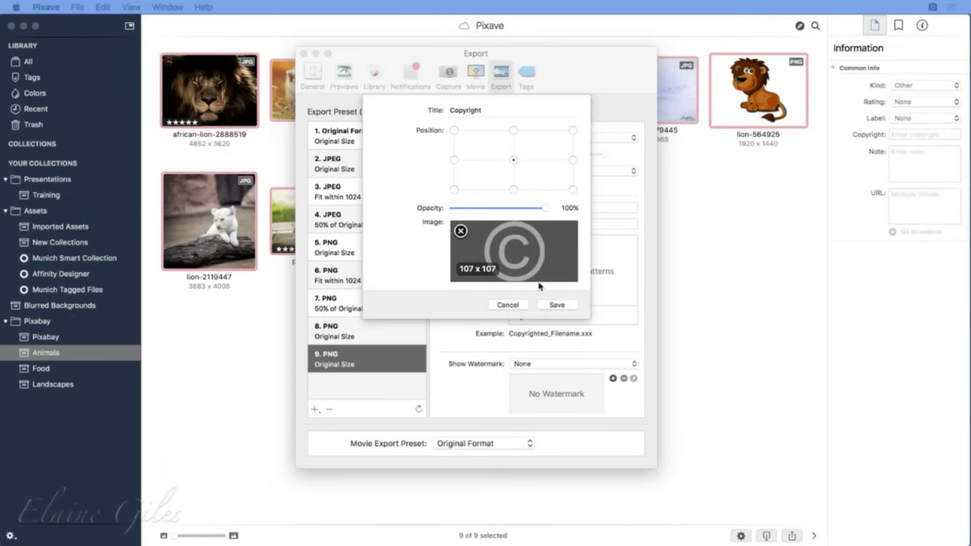
pyautogui.click(542, 207)
pyautogui.moveTo(537, 210)
pyautogui.mouseDown()
pyautogui.moveTo(506, 210)
pyautogui.moveTo(541, 209)
pyautogui.moveTo(523, 210)
pyautogui.mouseUp()
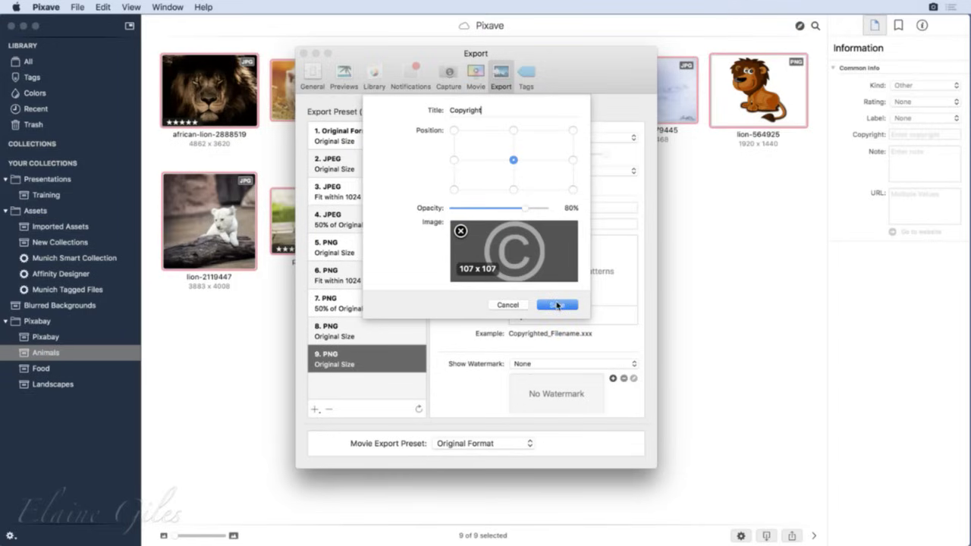
# Step: Save the Copyright watermark, close the export preferences and start exporting the nine selected Animals images
pyautogui.click(557, 305)
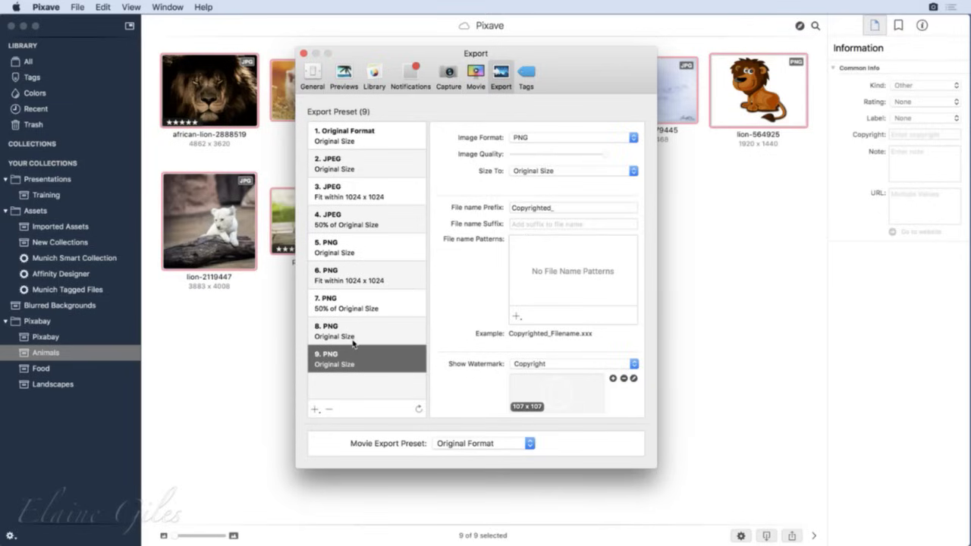
pyautogui.click(304, 53)
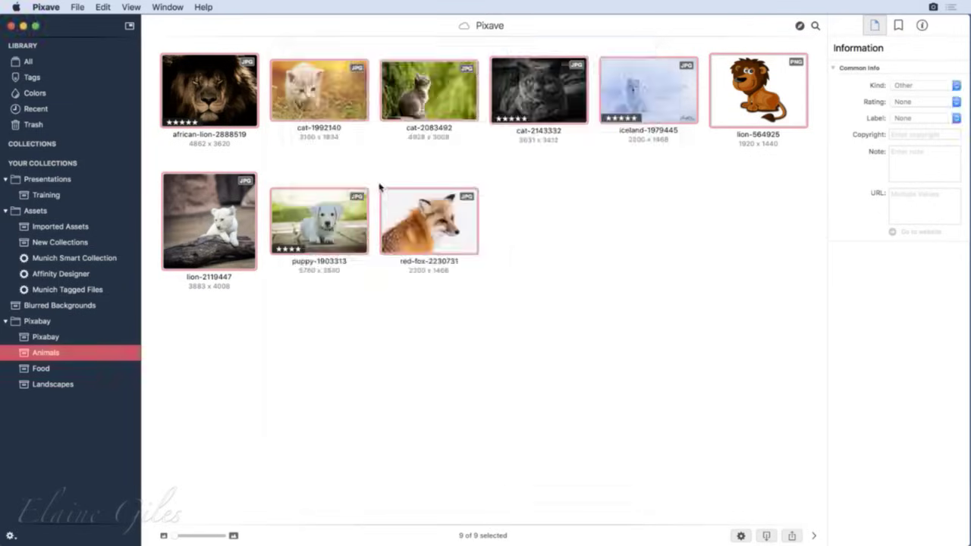
pyautogui.click(77, 6)
pyautogui.click(92, 129)
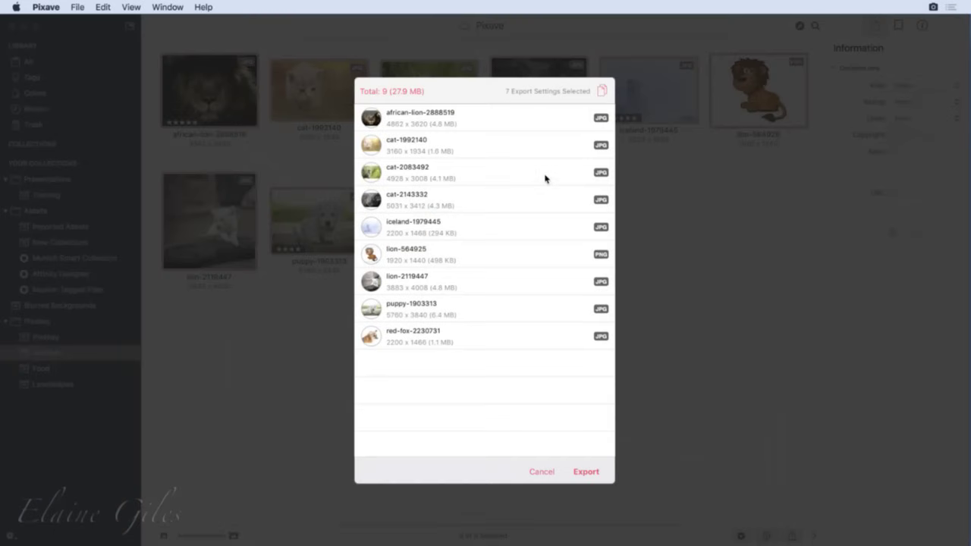
# Step: Include the PNG Fit within 1024 x 1024 and PNG 50% of Original Size presets in the export settings
pyautogui.click(602, 91)
pyautogui.click(365, 218)
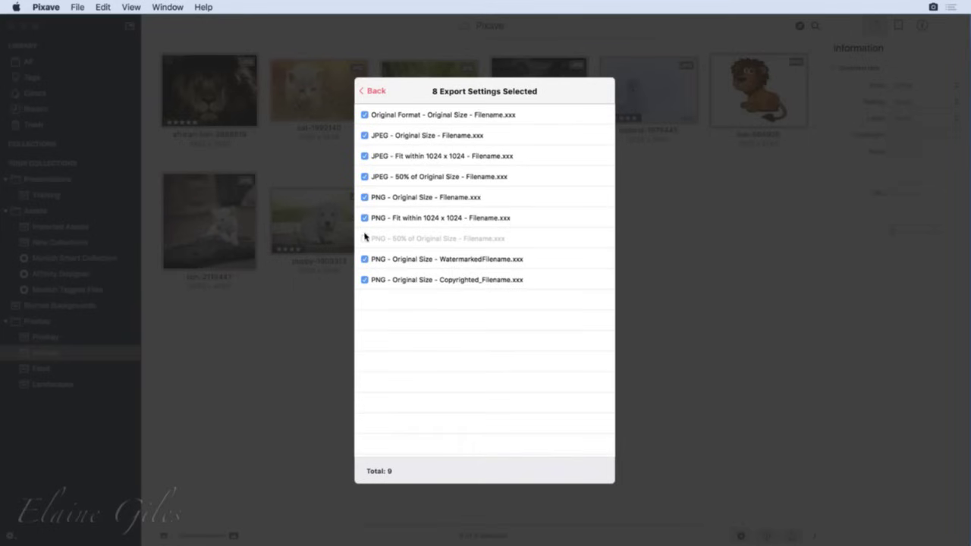
pyautogui.click(365, 238)
pyautogui.click(373, 91)
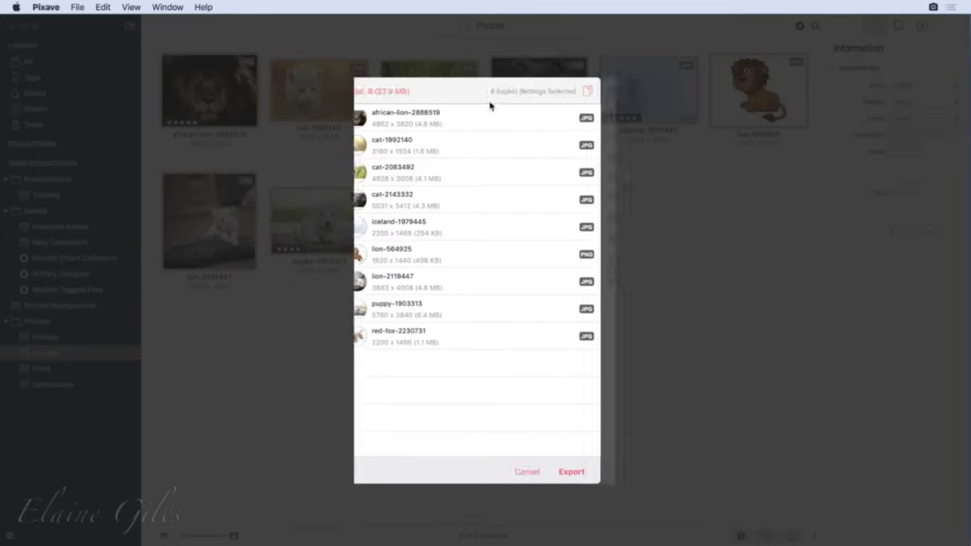
# Step: Exclude the first seven export settings, keeping only the two original-size PNG presets prefixed Watermarked and Copyrighted_
pyautogui.click(602, 90)
pyautogui.click(365, 115)
pyautogui.click(365, 135)
pyautogui.click(365, 155)
pyautogui.click(365, 177)
pyautogui.click(365, 197)
pyautogui.click(365, 217)
pyautogui.click(365, 238)
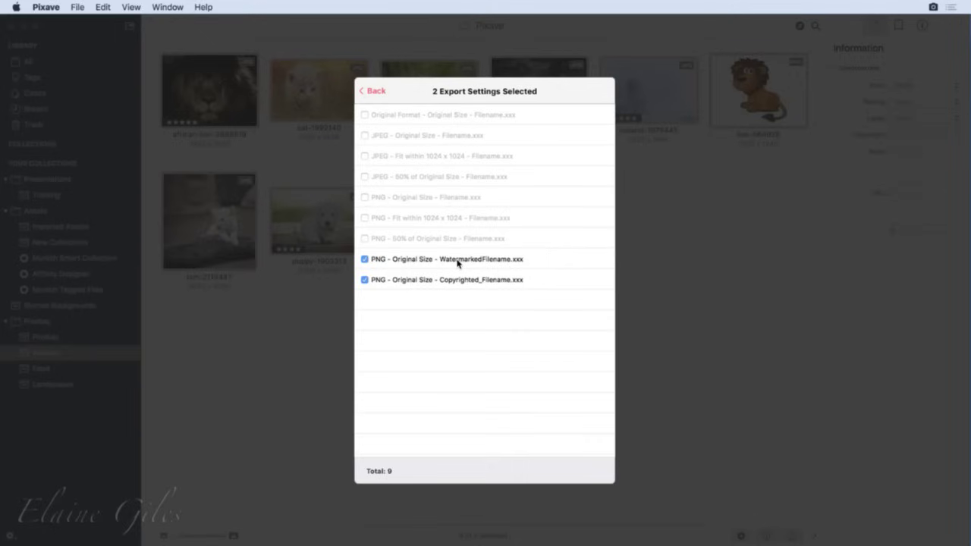
pyautogui.click(379, 91)
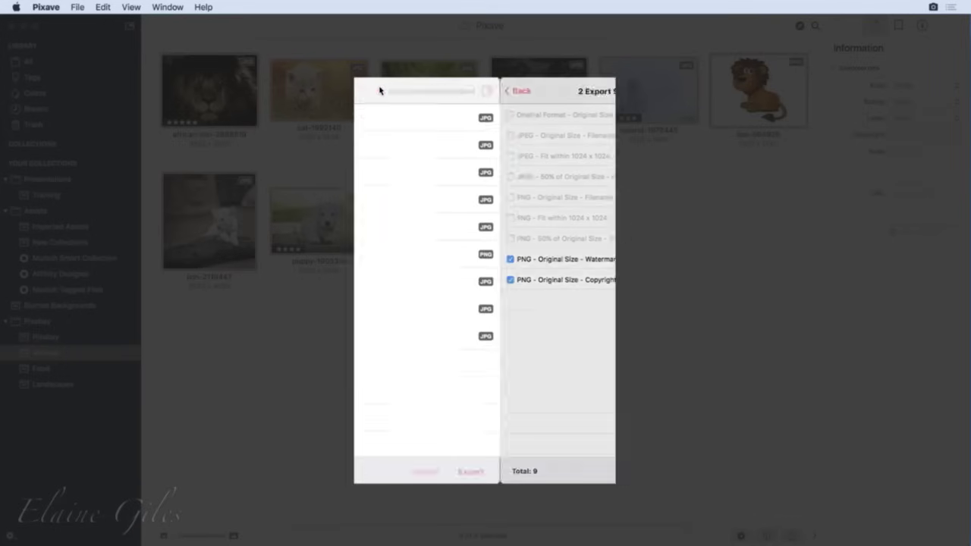
# Step: Export the images into a new folder named Watermarked inside the Exported folder
pyautogui.click(585, 472)
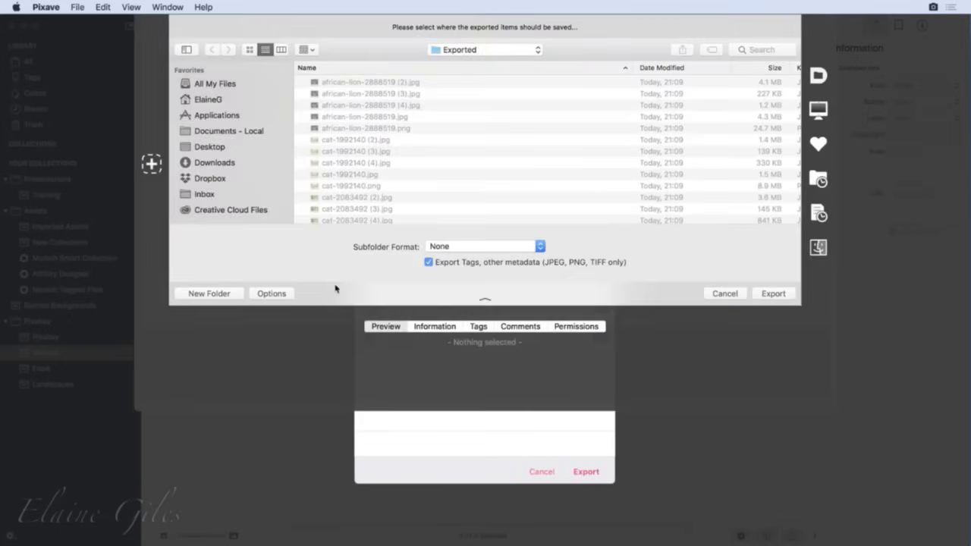
pyautogui.click(217, 293)
pyautogui.write('Watermared')
pyautogui.press('BackSpace')
pyautogui.press('BackSpace')
pyautogui.press('BackSpace')
pyautogui.write('rked')
pyautogui.press('Return')
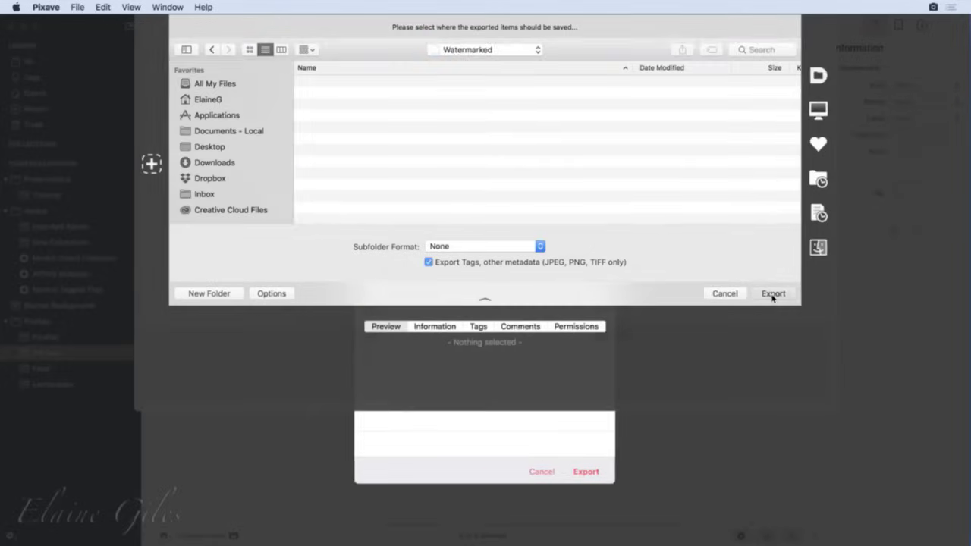
pyautogui.click(773, 294)
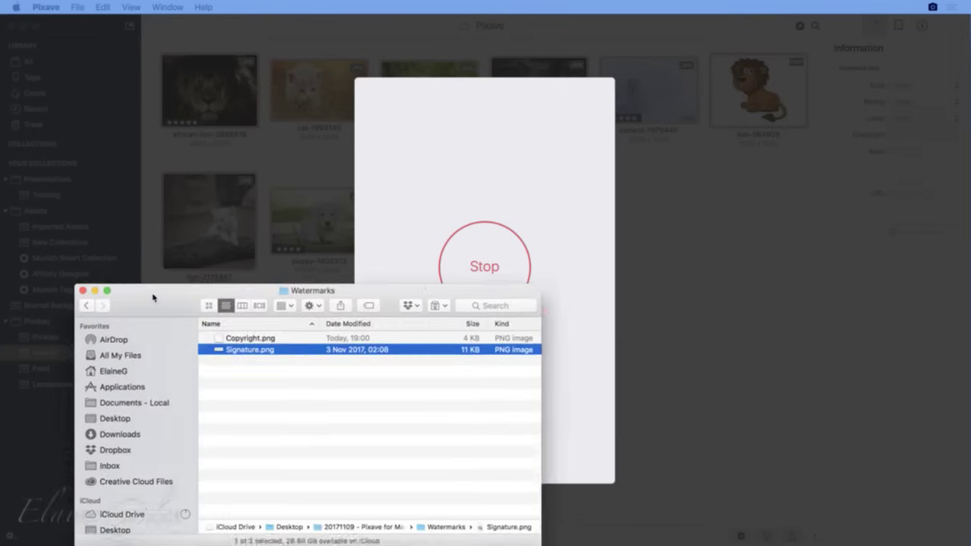
# Step: In Finder, open the Watermarked folder inside Exported on the Desktop and move the window clear of the export progress
pyautogui.moveTo(147, 301); pyautogui.dragTo(106, 210)
pyautogui.click(38, 220)
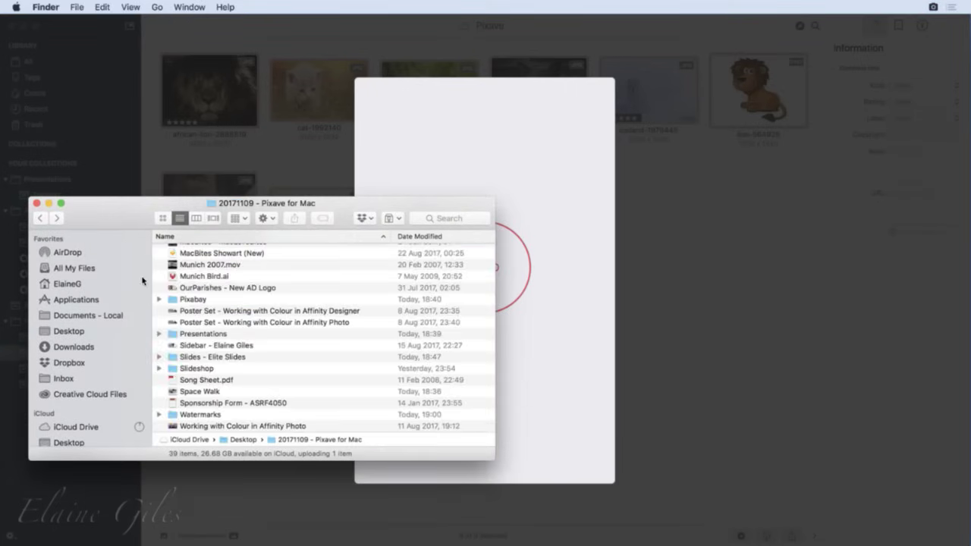
pyautogui.click(44, 219)
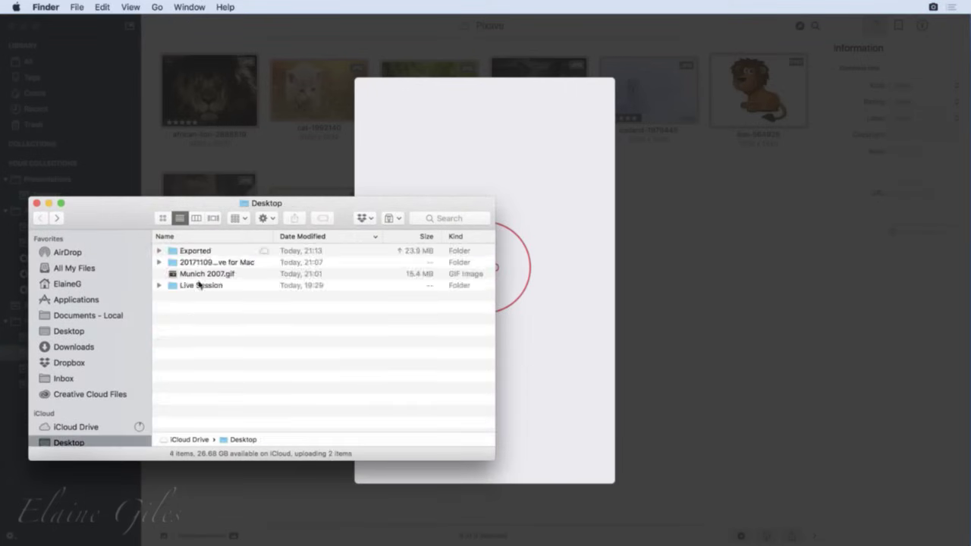
pyautogui.doubleClick(194, 253)
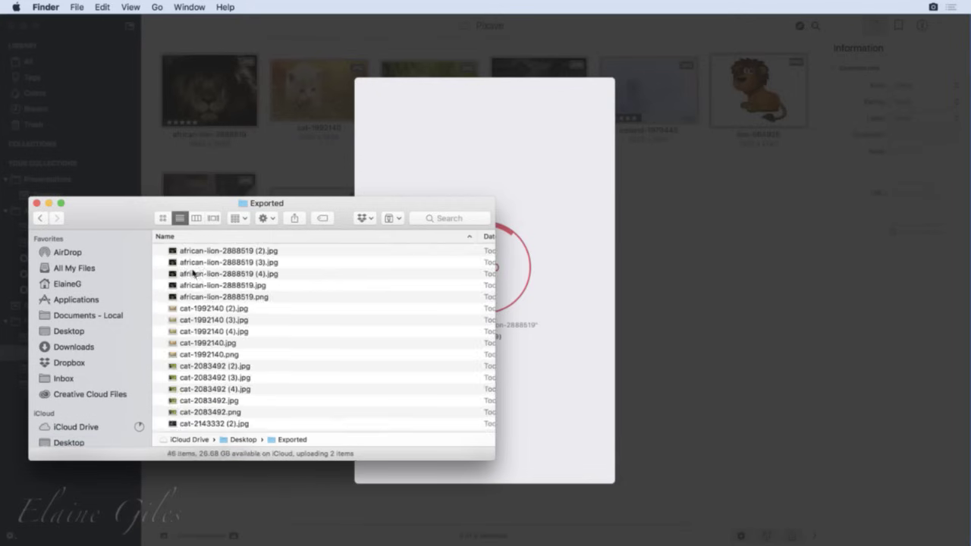
pyautogui.scroll(-5, 209, 301)
pyautogui.scroll(-5, 208, 301)
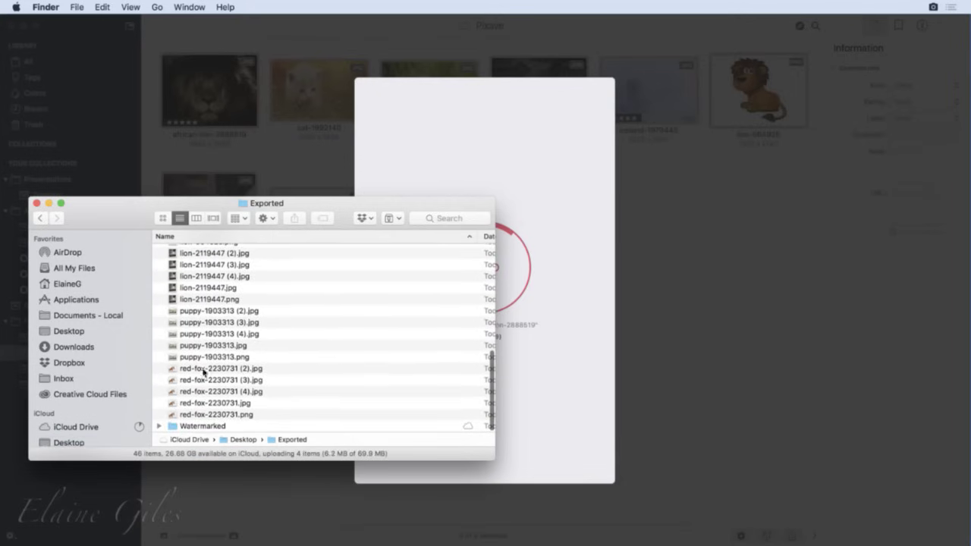
pyautogui.doubleClick(197, 427)
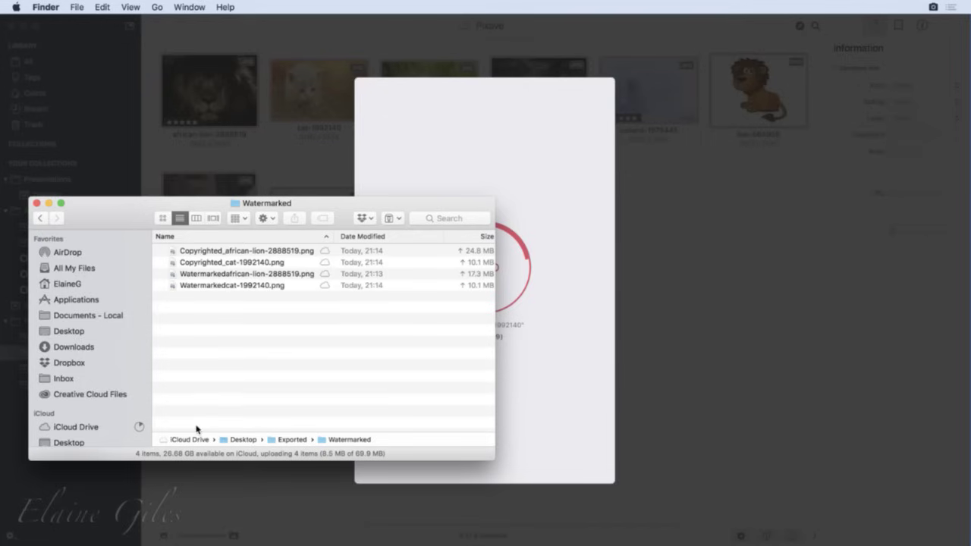
pyautogui.moveTo(361, 203); pyautogui.dragTo(328, 272)
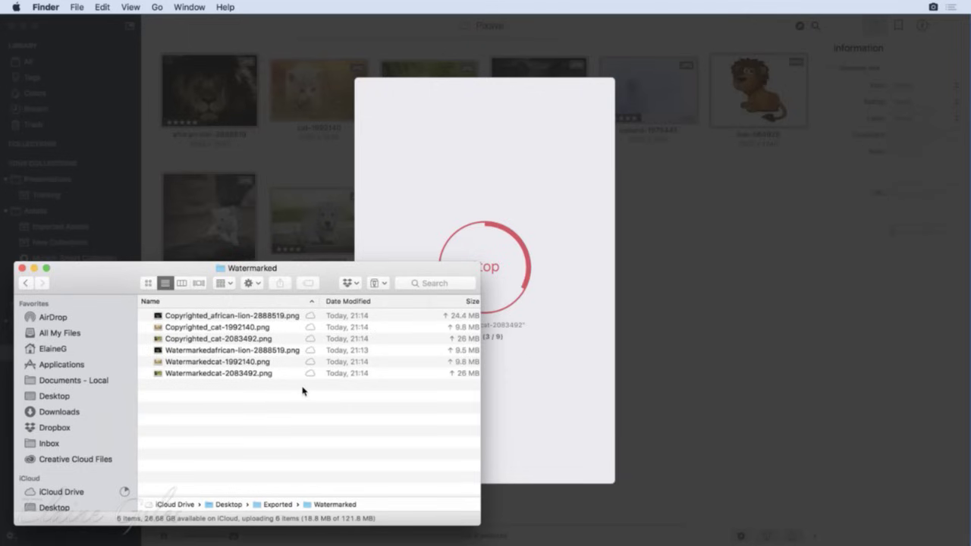
# Step: Preview the Copyrighted_ PNG files one after another, starting with Copyrighted_african-lion-2888519.png, to examine the centred copyright watermark
pyautogui.click(228, 317)
pyautogui.press('space')
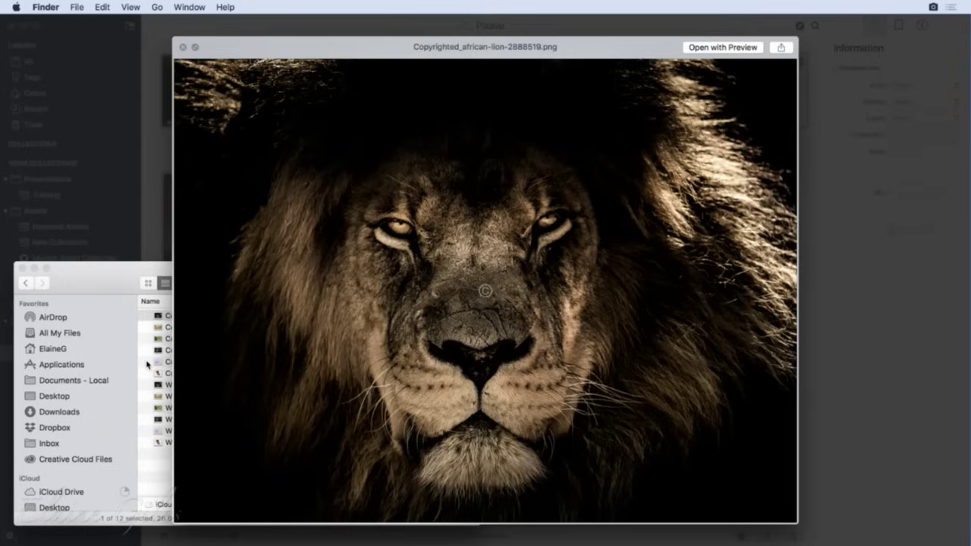
pyautogui.press('Down')
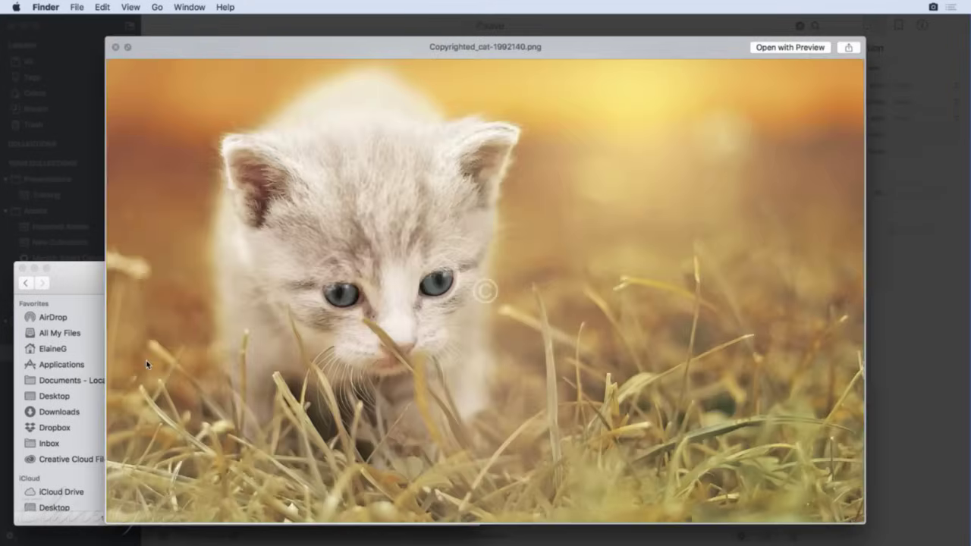
pyautogui.press('Down')
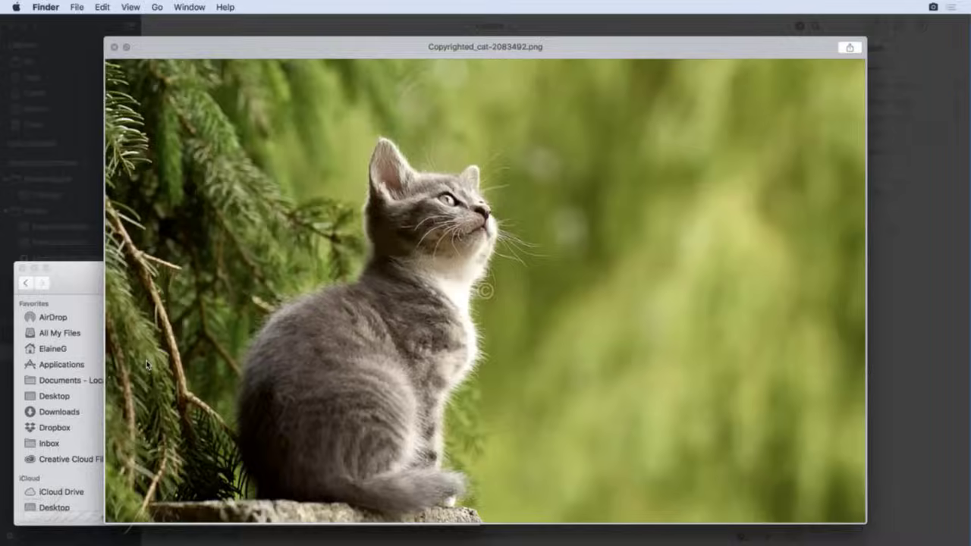
pyautogui.press('Down')
pyautogui.press('Down')
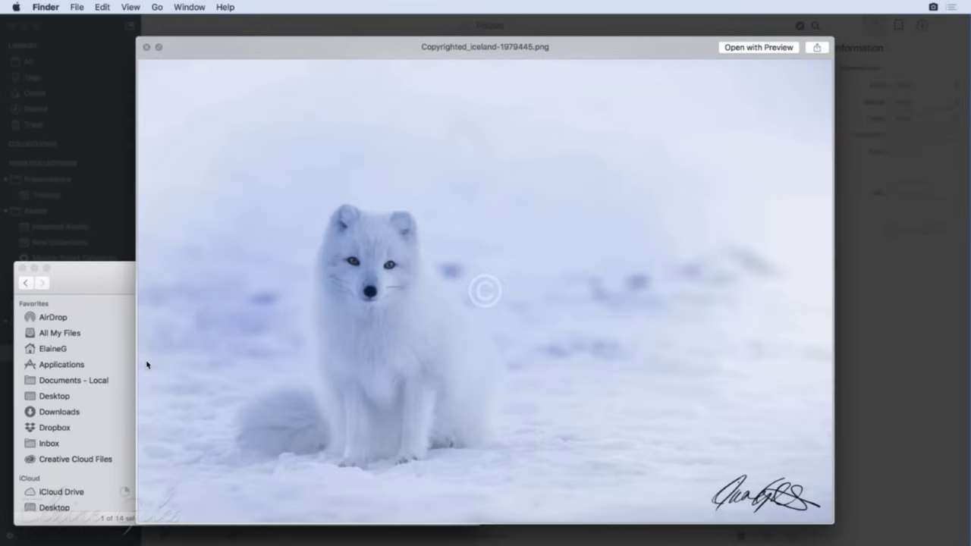
pyautogui.press('Down')
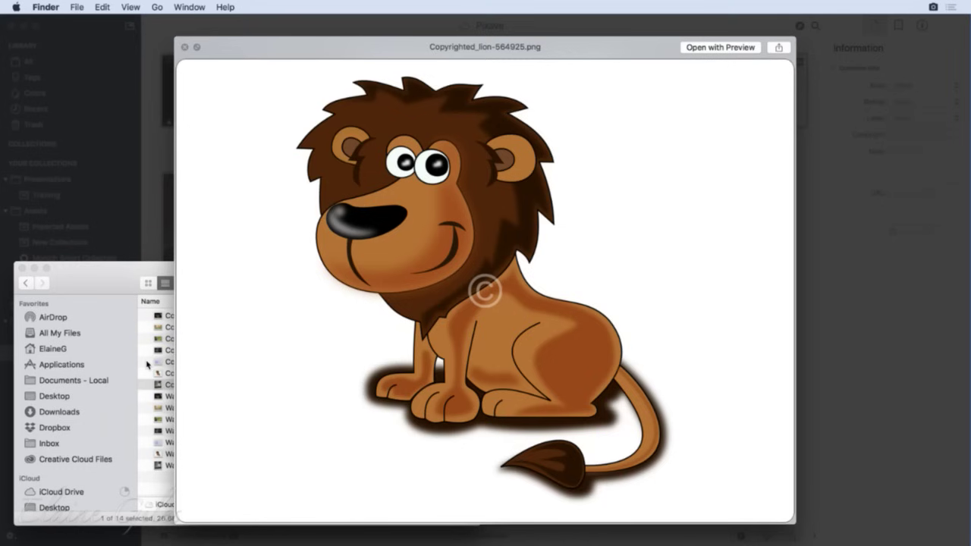
pyautogui.press('Down')
# Step: Preview the Watermarked PNG files from the african-lion through Watermarkedlion-2119447.png to examine the signature watermark
pyautogui.press('Down')
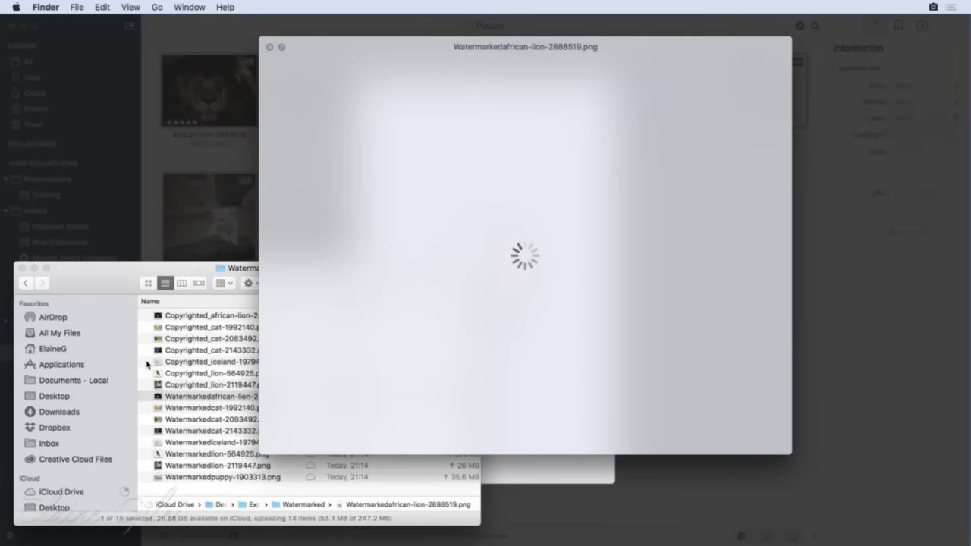
pyautogui.press('Down')
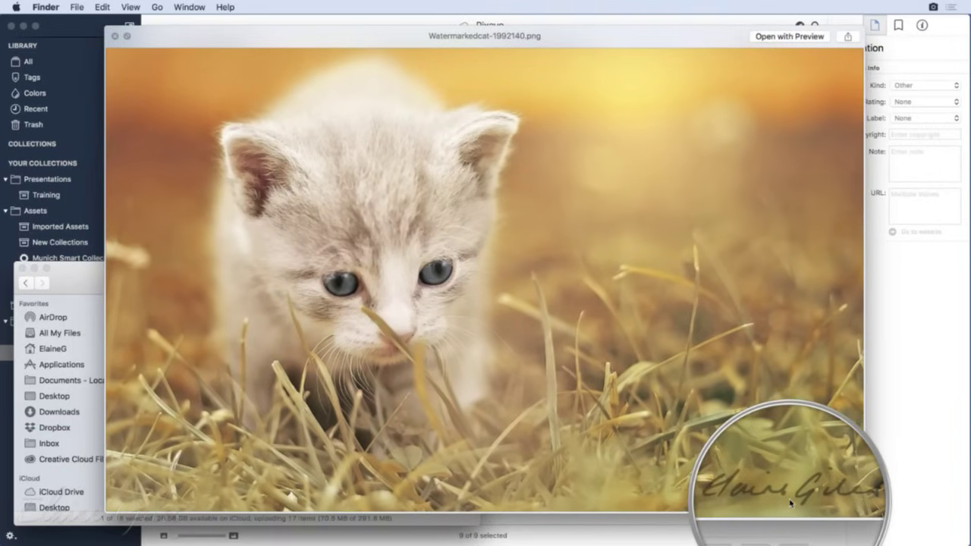
pyautogui.press('Right')
pyautogui.press('Right')
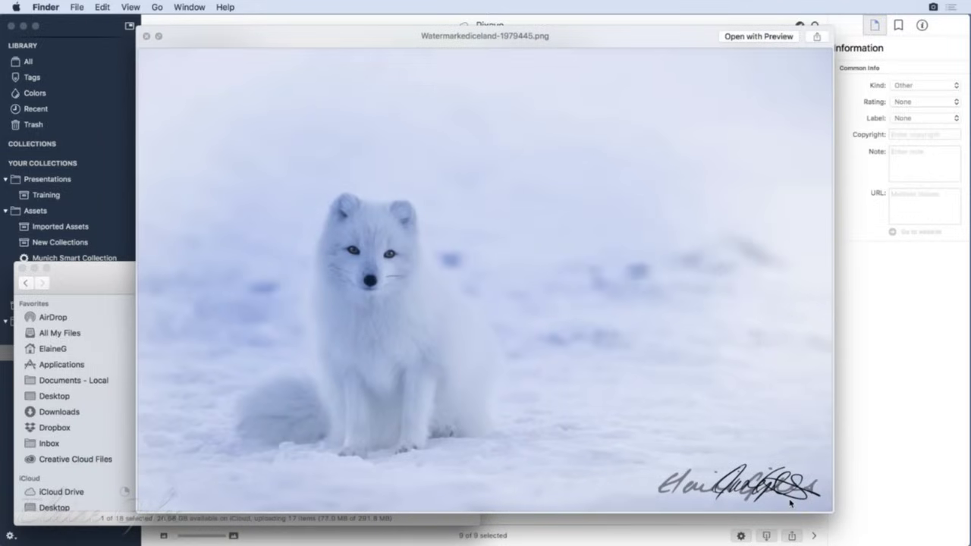
pyautogui.press('Right')
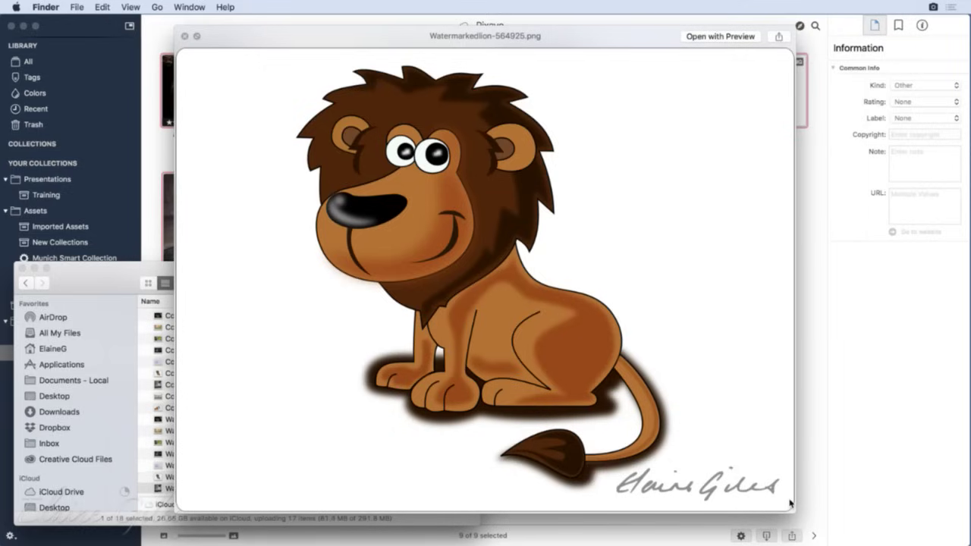
pyautogui.press('Right')
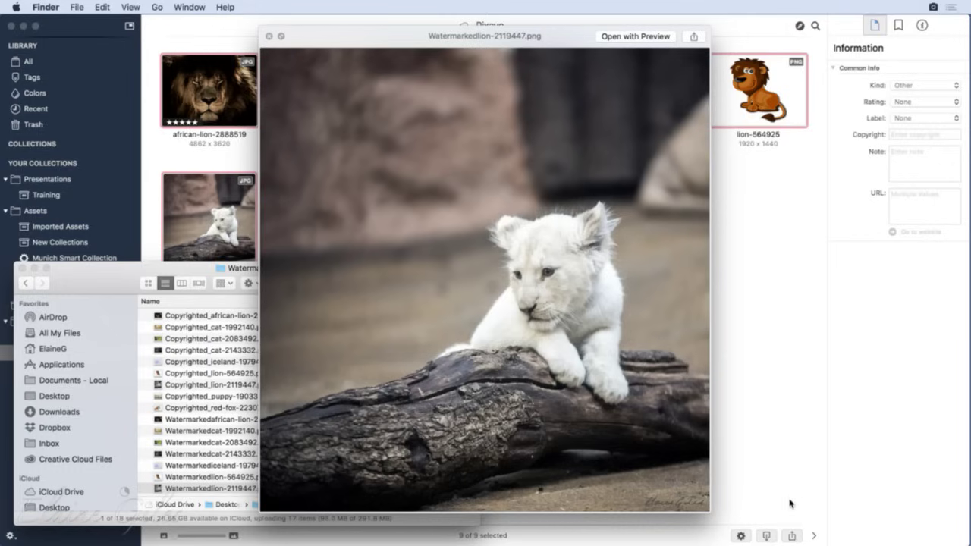
# Step: Close the image preview and the Watermarked folder window, and switch to another application
pyautogui.press('space')
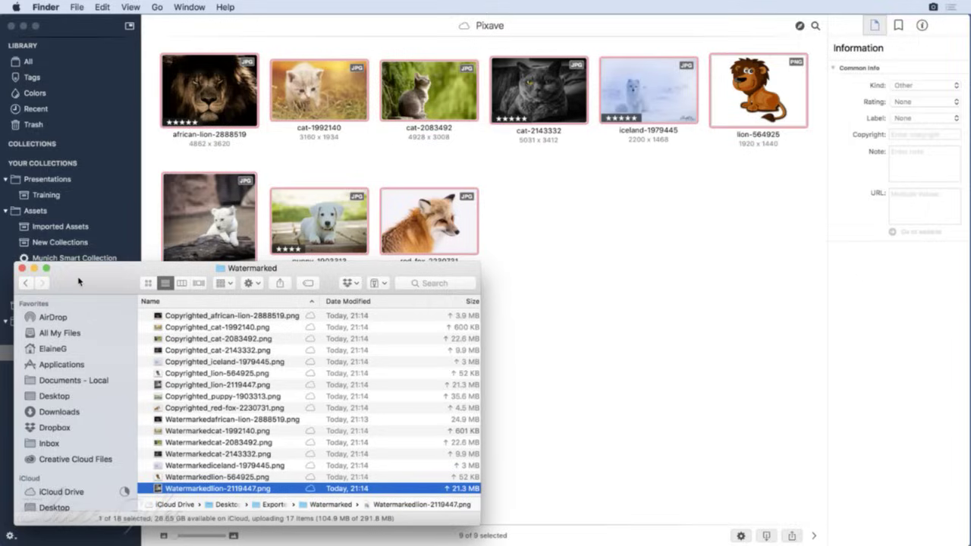
pyautogui.click(22, 270)
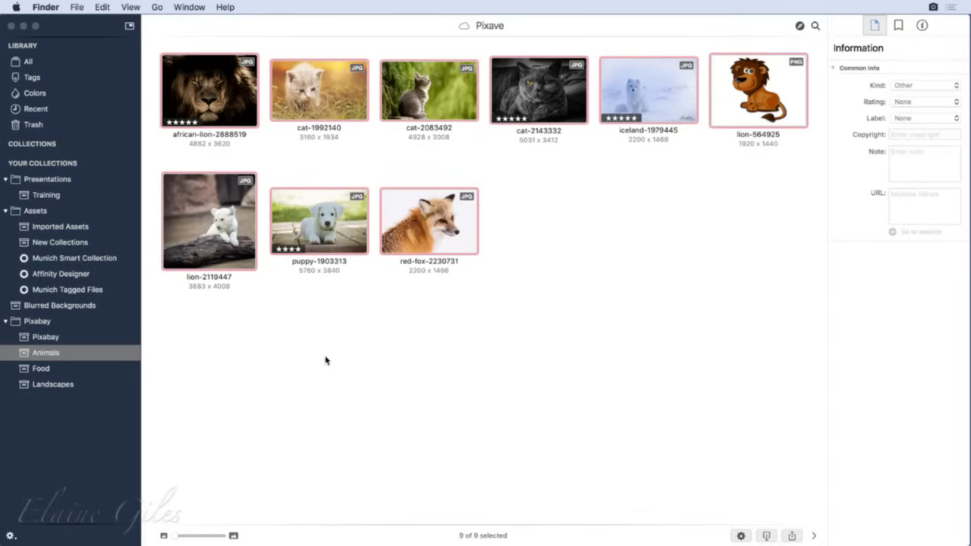
pyautogui.press('super+Tab')
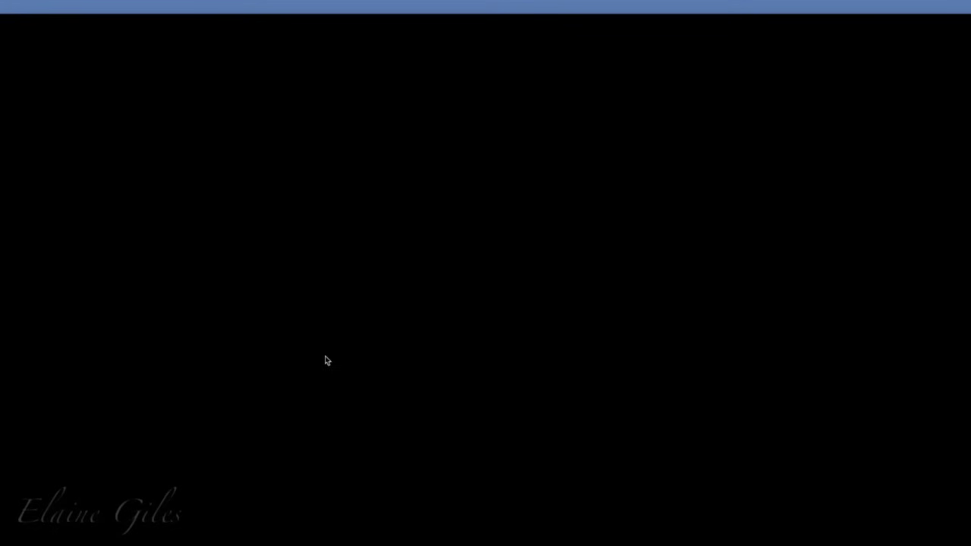